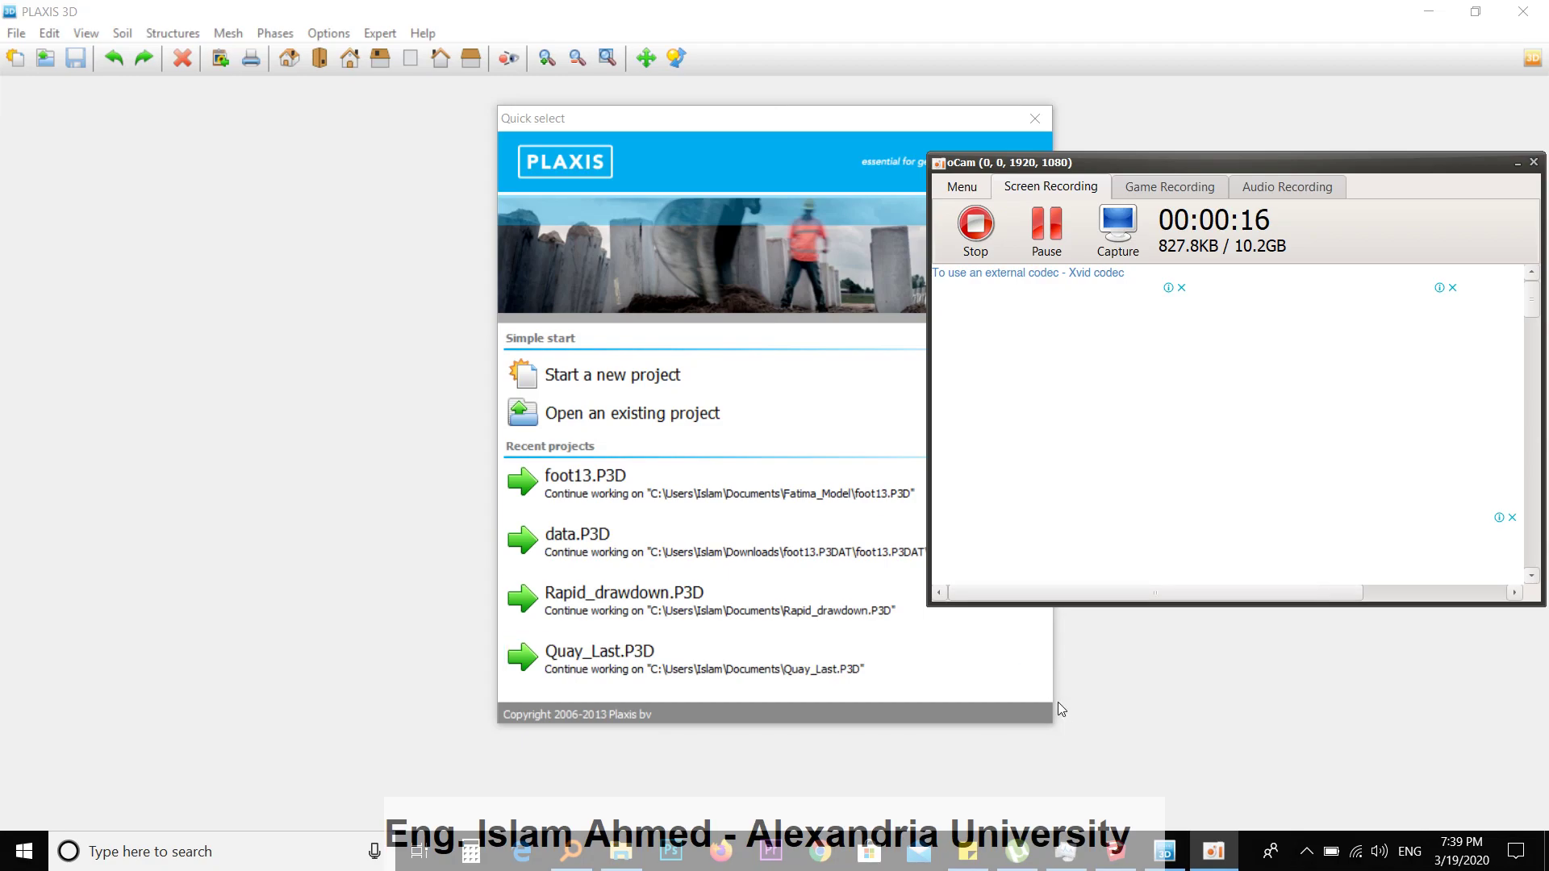
Switch to SketchUp and examine the box model's outer faces and hollow underside
{"action": "left_click", "coordinate": [1116, 851]}
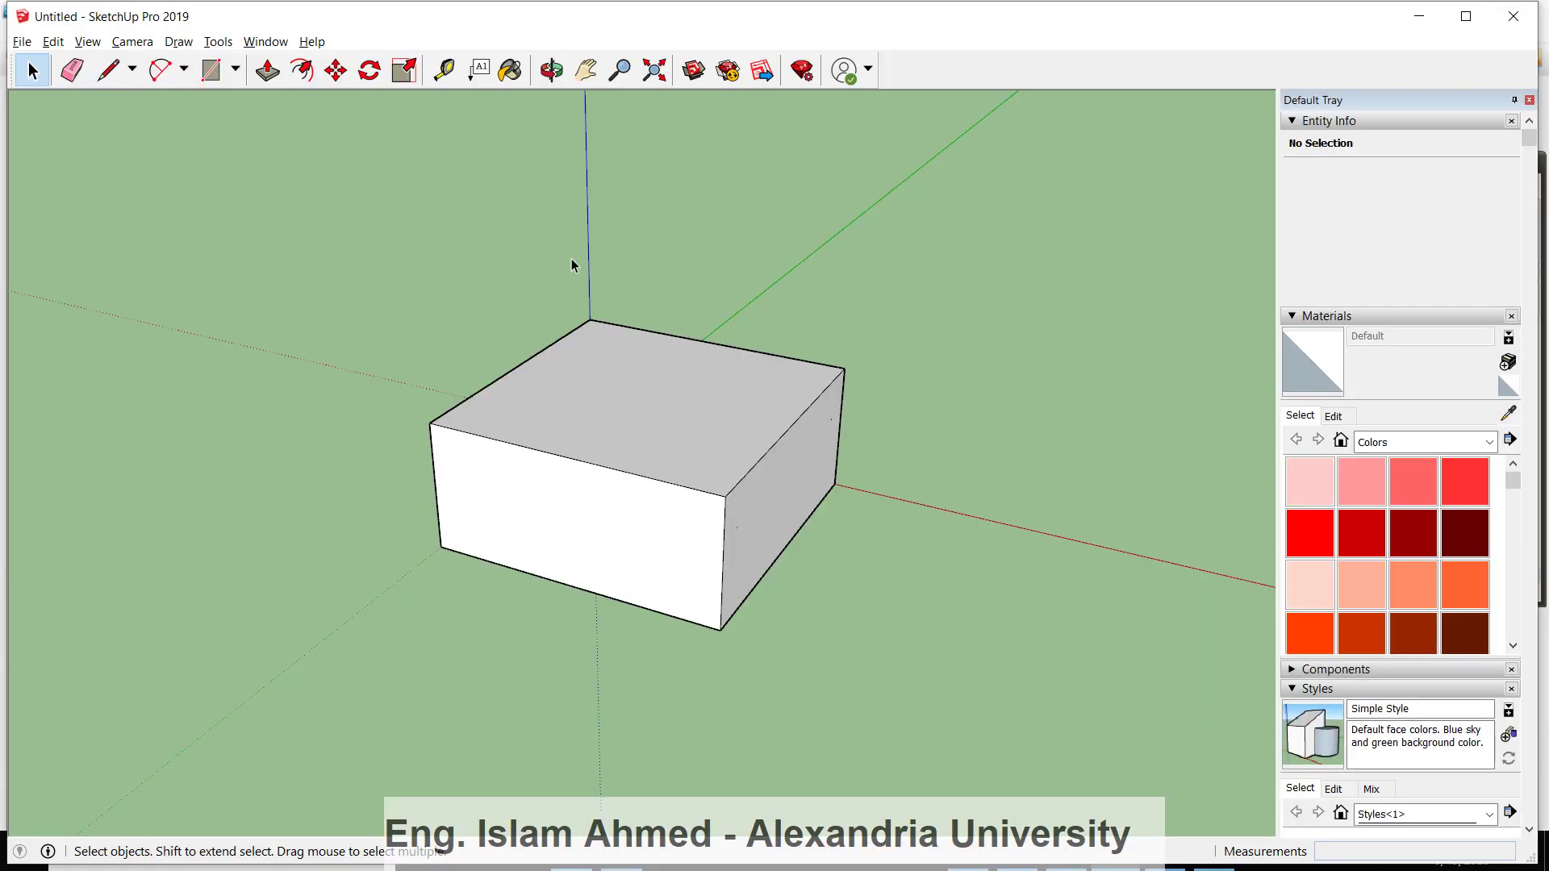
{"action": "middle_click_drag", "start_coordinate": [516, 440], "coordinate": [779, 480]}
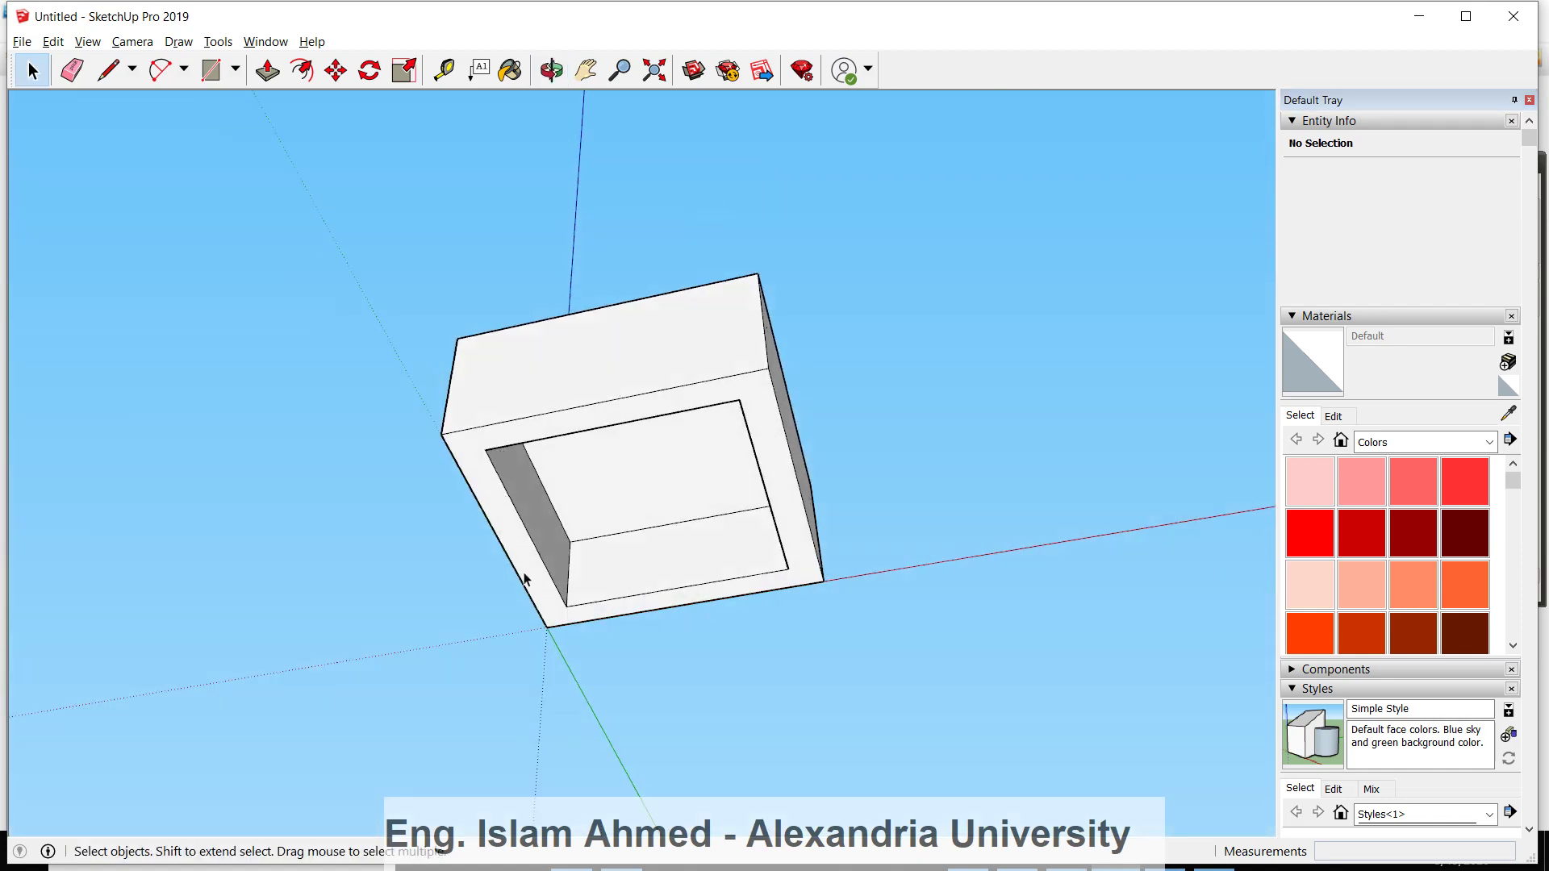
{"action": "middle_click_drag", "start_coordinate": [634, 598], "coordinate": [667, 570]}
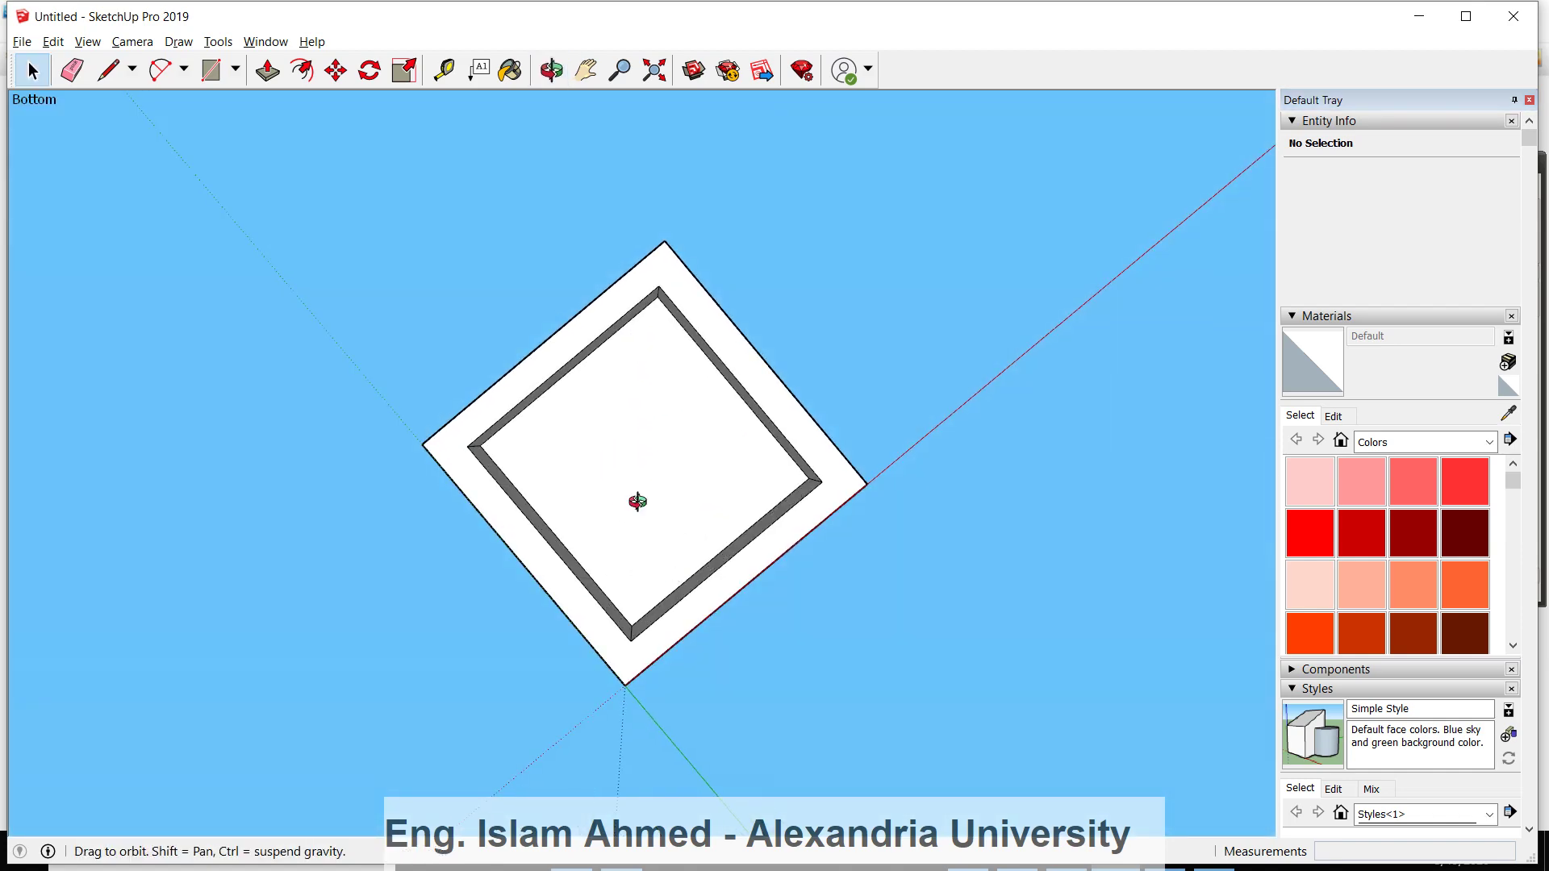
{"action": "middle_click_drag", "start_coordinate": [637, 501], "coordinate": [777, 664]}
{"action": "middle_click_drag", "start_coordinate": [677, 543], "coordinate": [986, 773]}
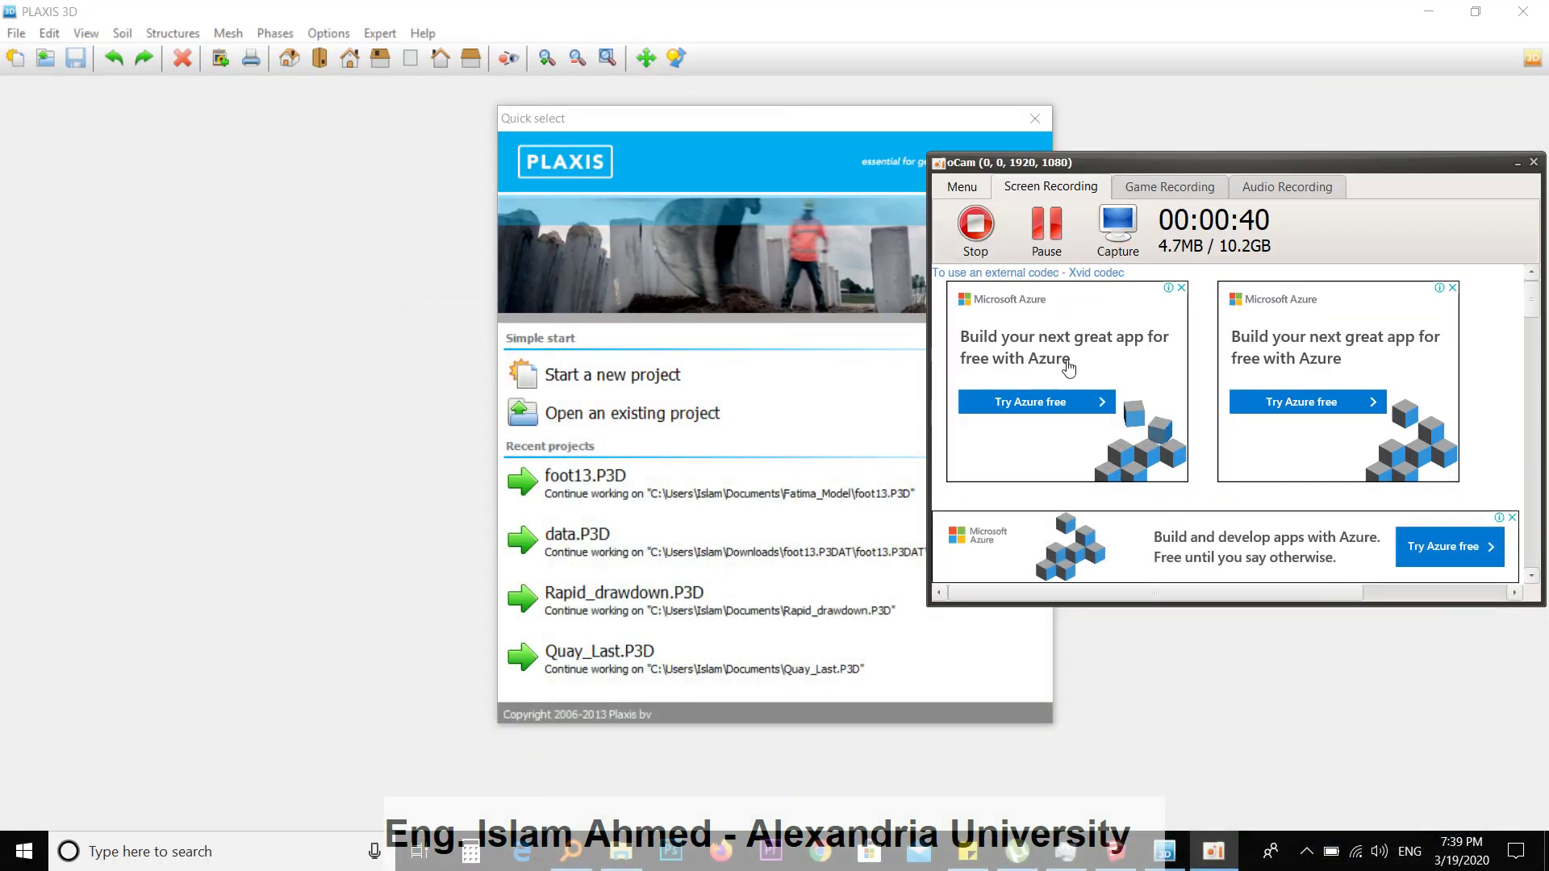
Return to PLAXIS 3D, start a new project titled Bearing_Capacity and open its model properties
{"action": "left_click", "coordinate": [752, 186]}
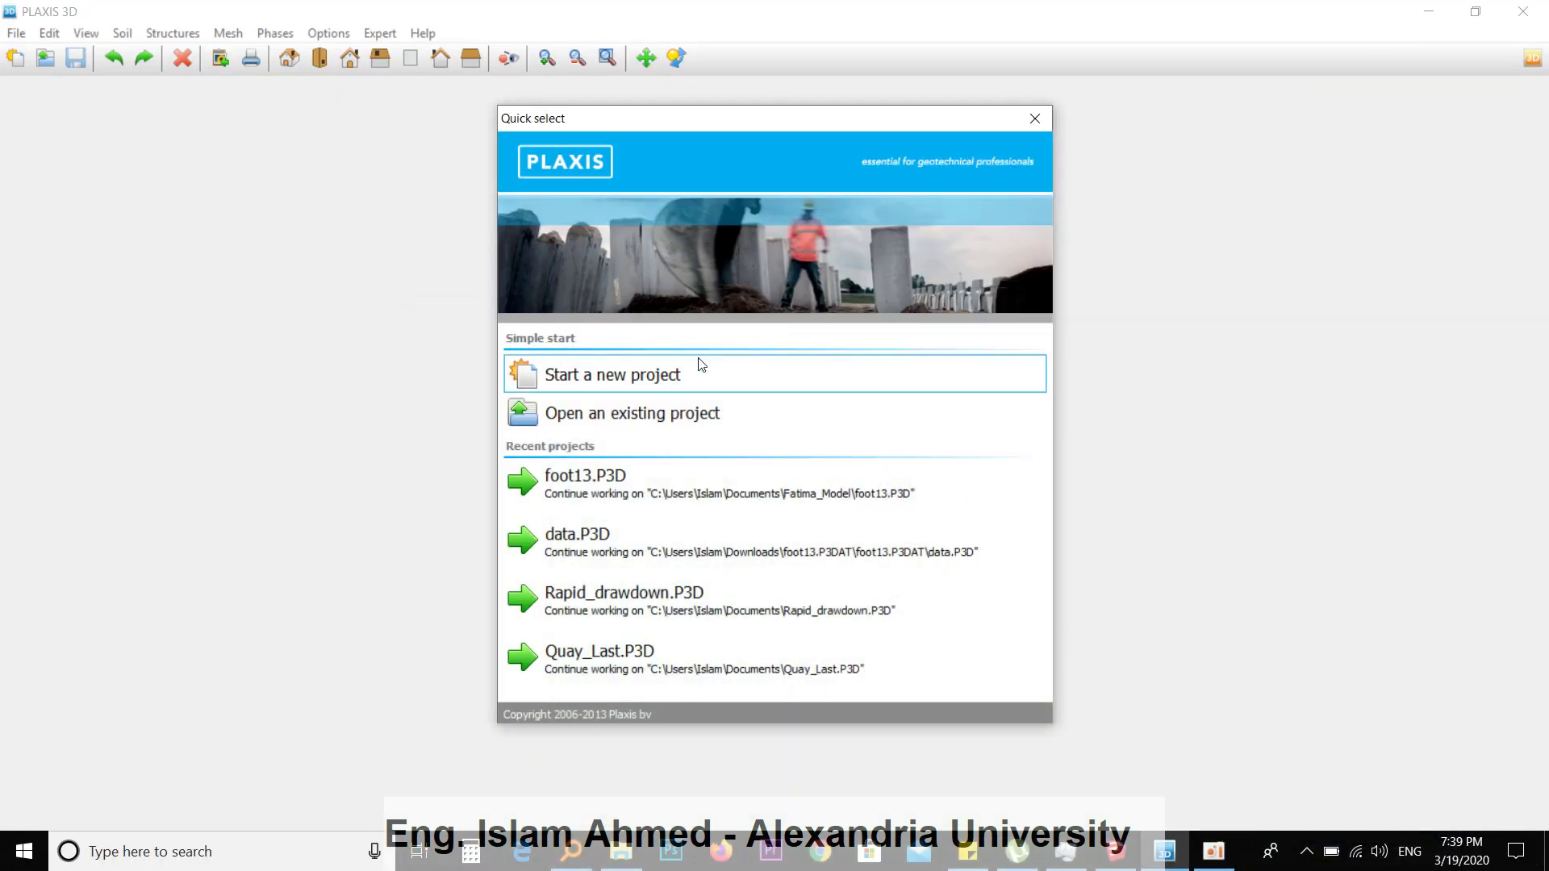
{"action": "left_click", "coordinate": [669, 386]}
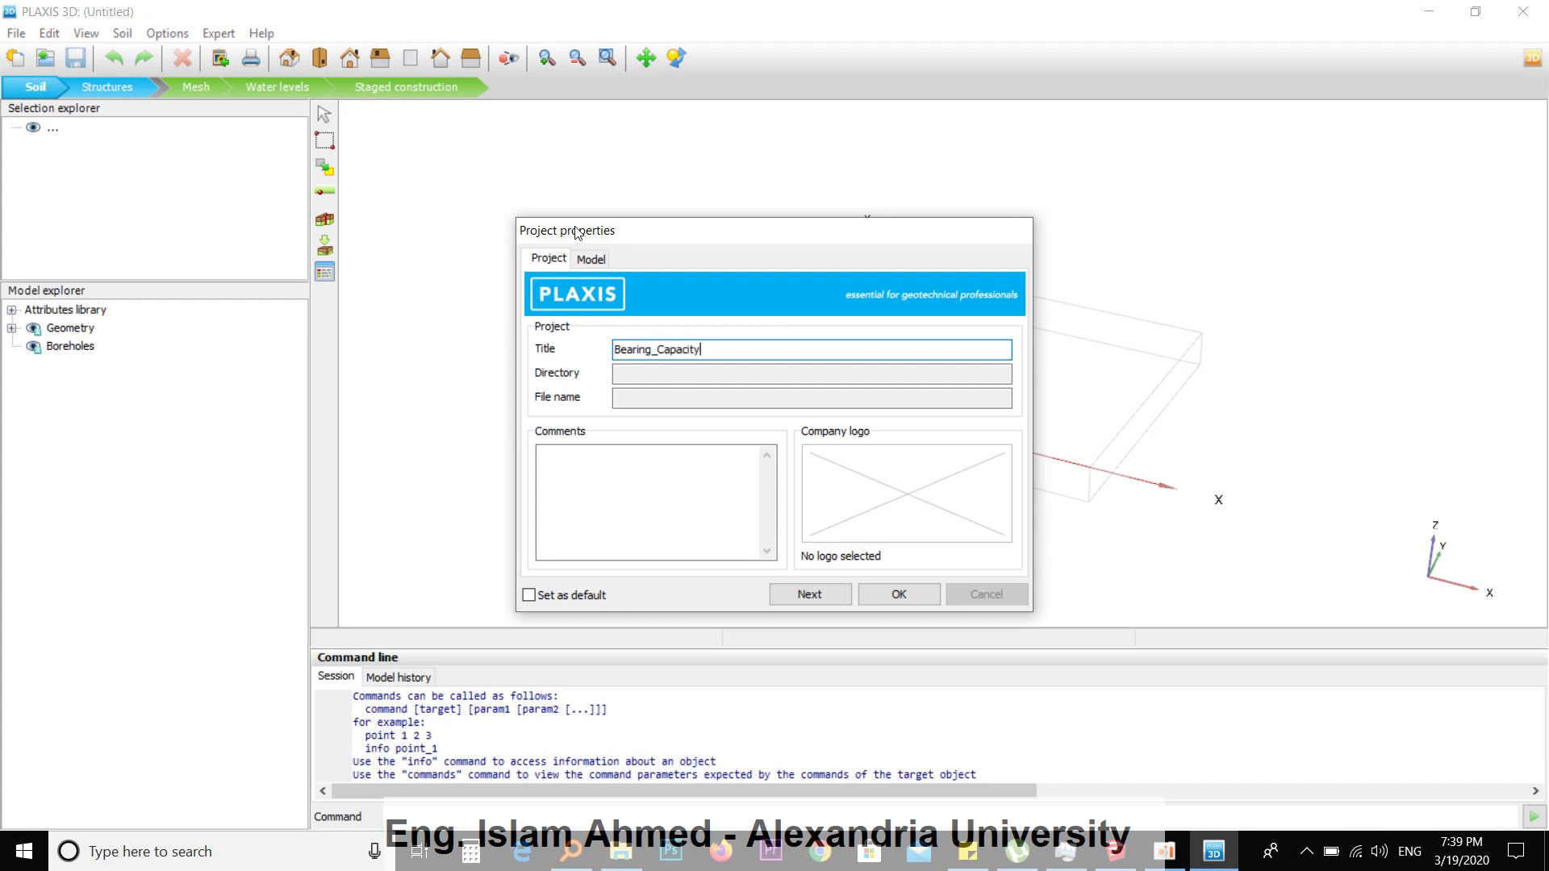
{"action": "left_click", "coordinate": [591, 259]}
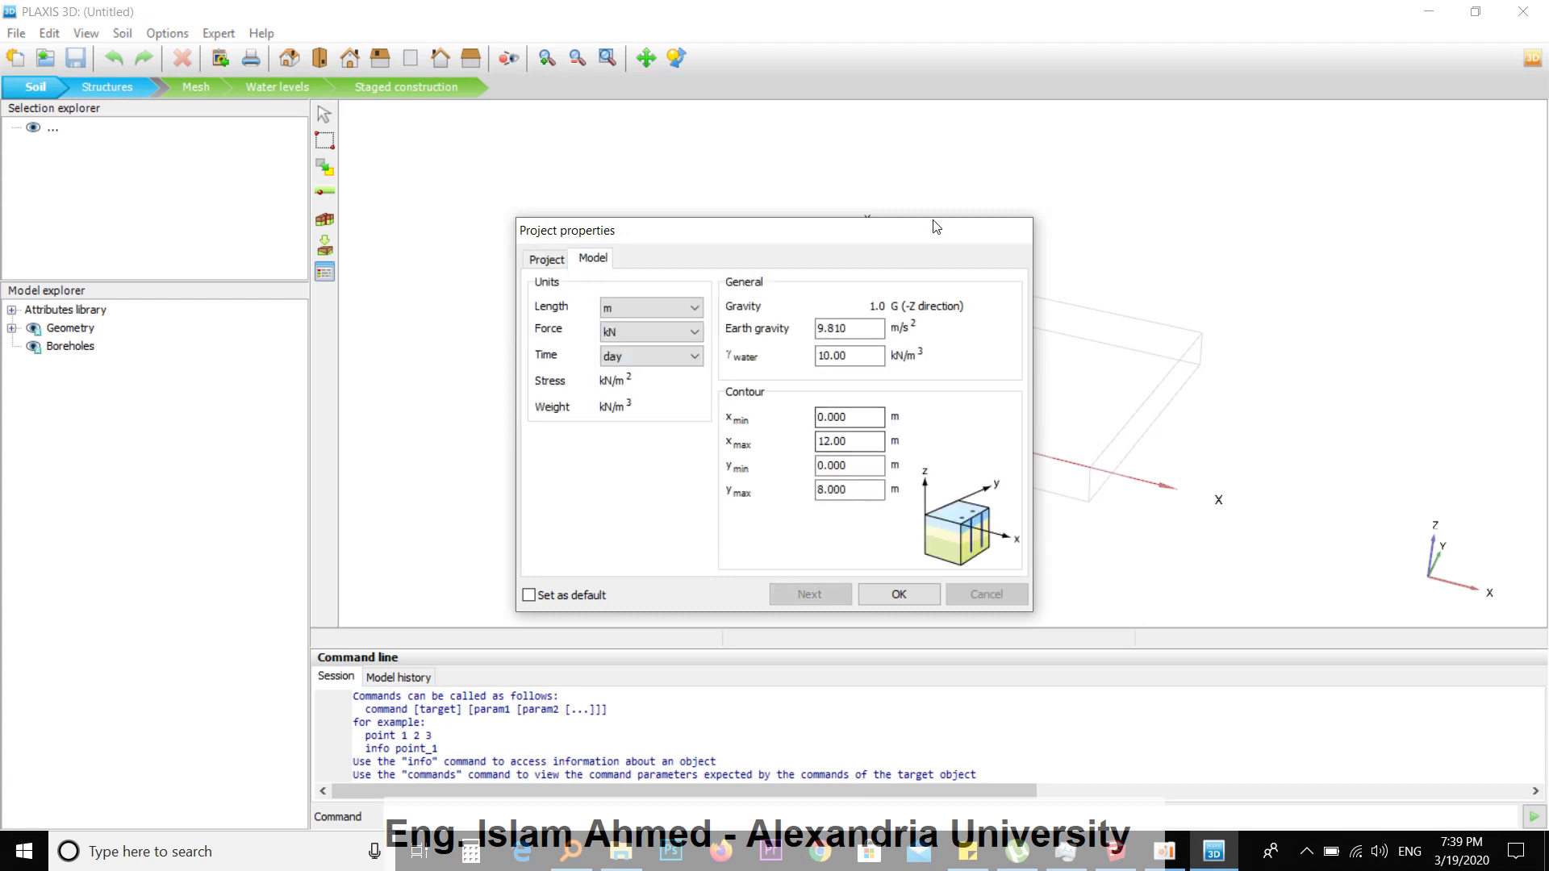
{"action": "left_click_drag", "start_coordinate": [936, 227], "coordinate": [739, 183]}
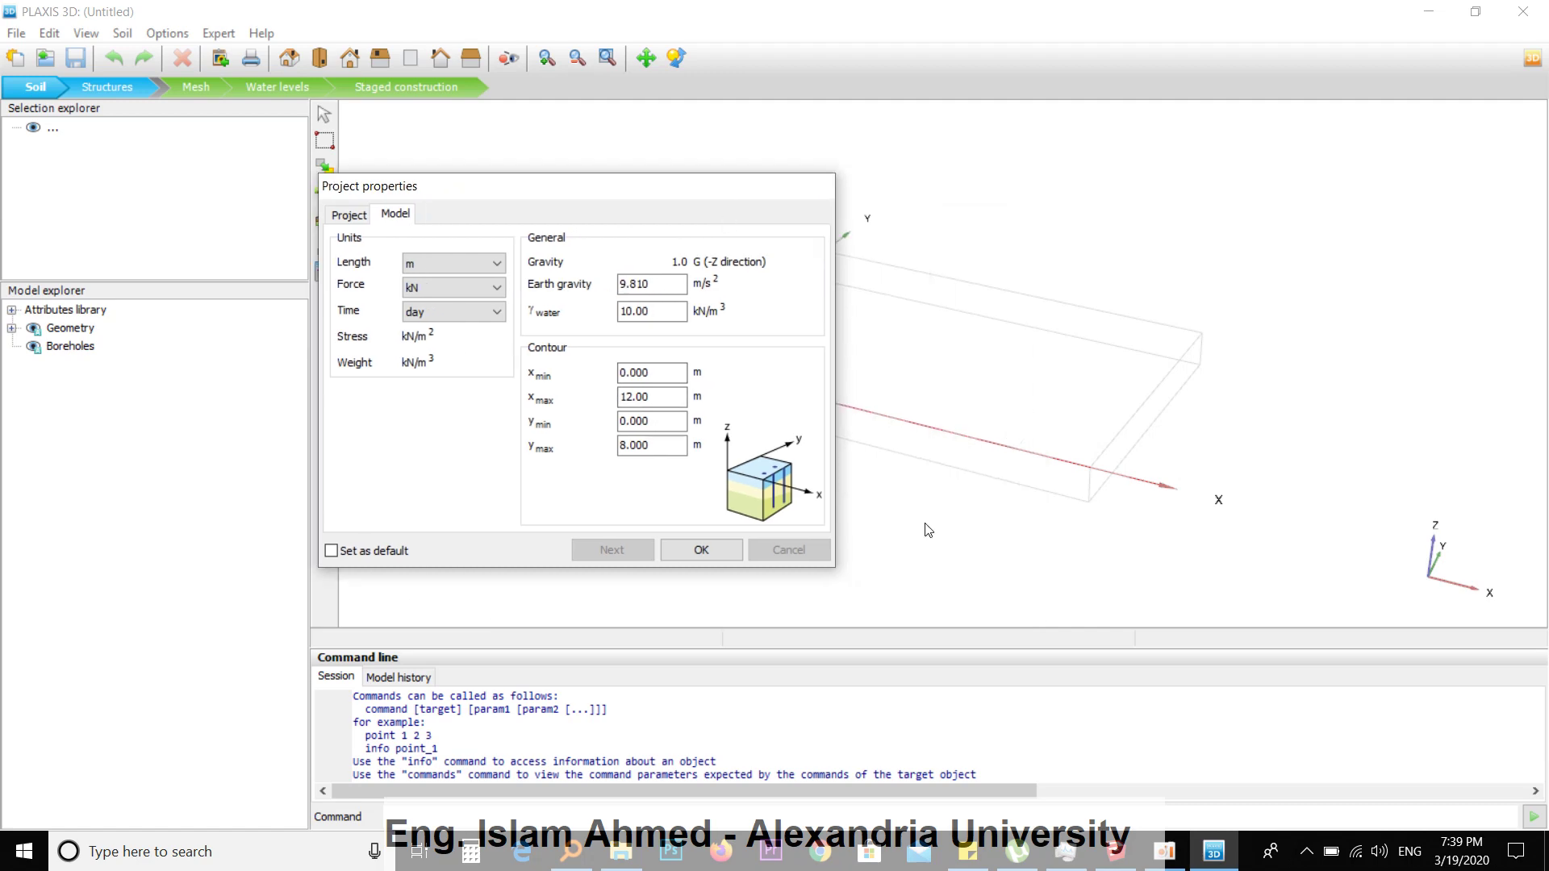
Switch to SketchUp to examine the box and the space around it, and return to PLAXIS 3D
{"action": "left_click", "coordinate": [1125, 857]}
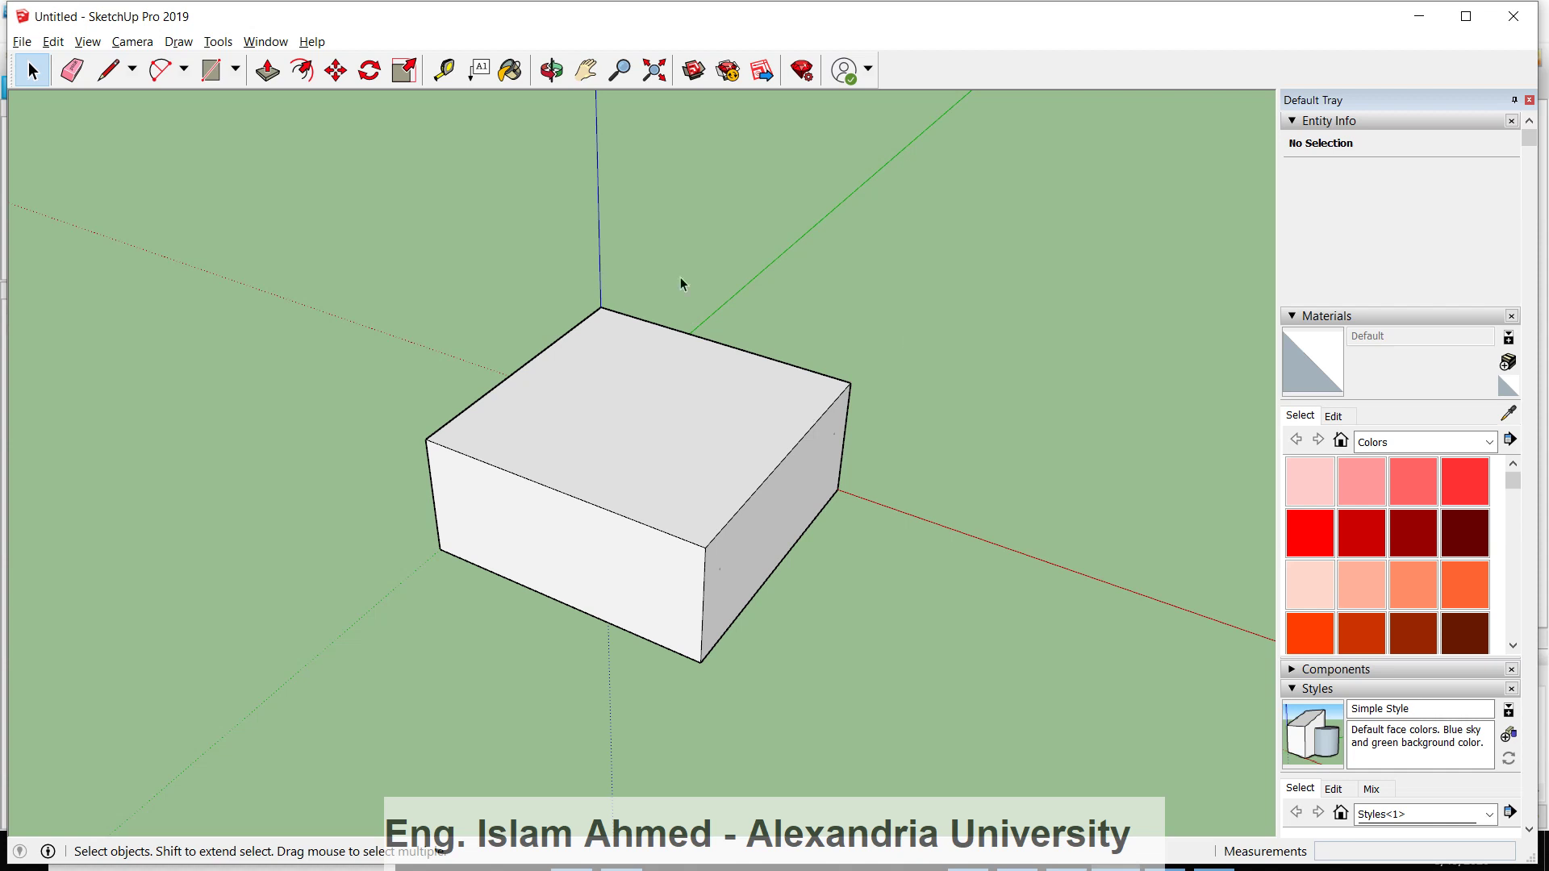
{"action": "scroll", "coordinate": [797, 428], "scroll_direction": "down", "scroll_amount": 5}
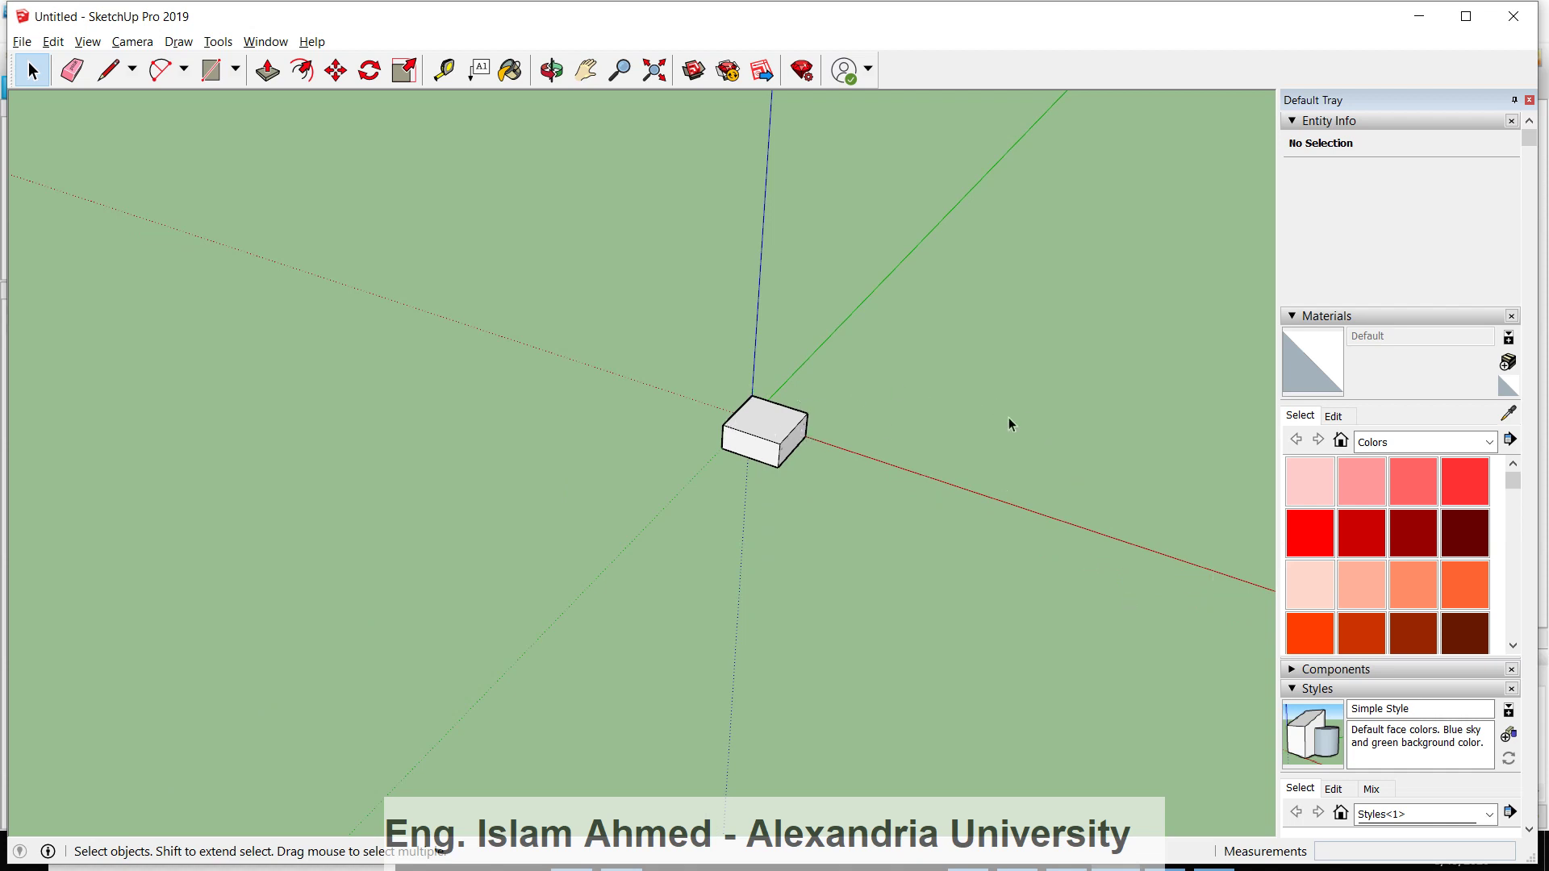
{"action": "key", "text": "alt+Tab"}
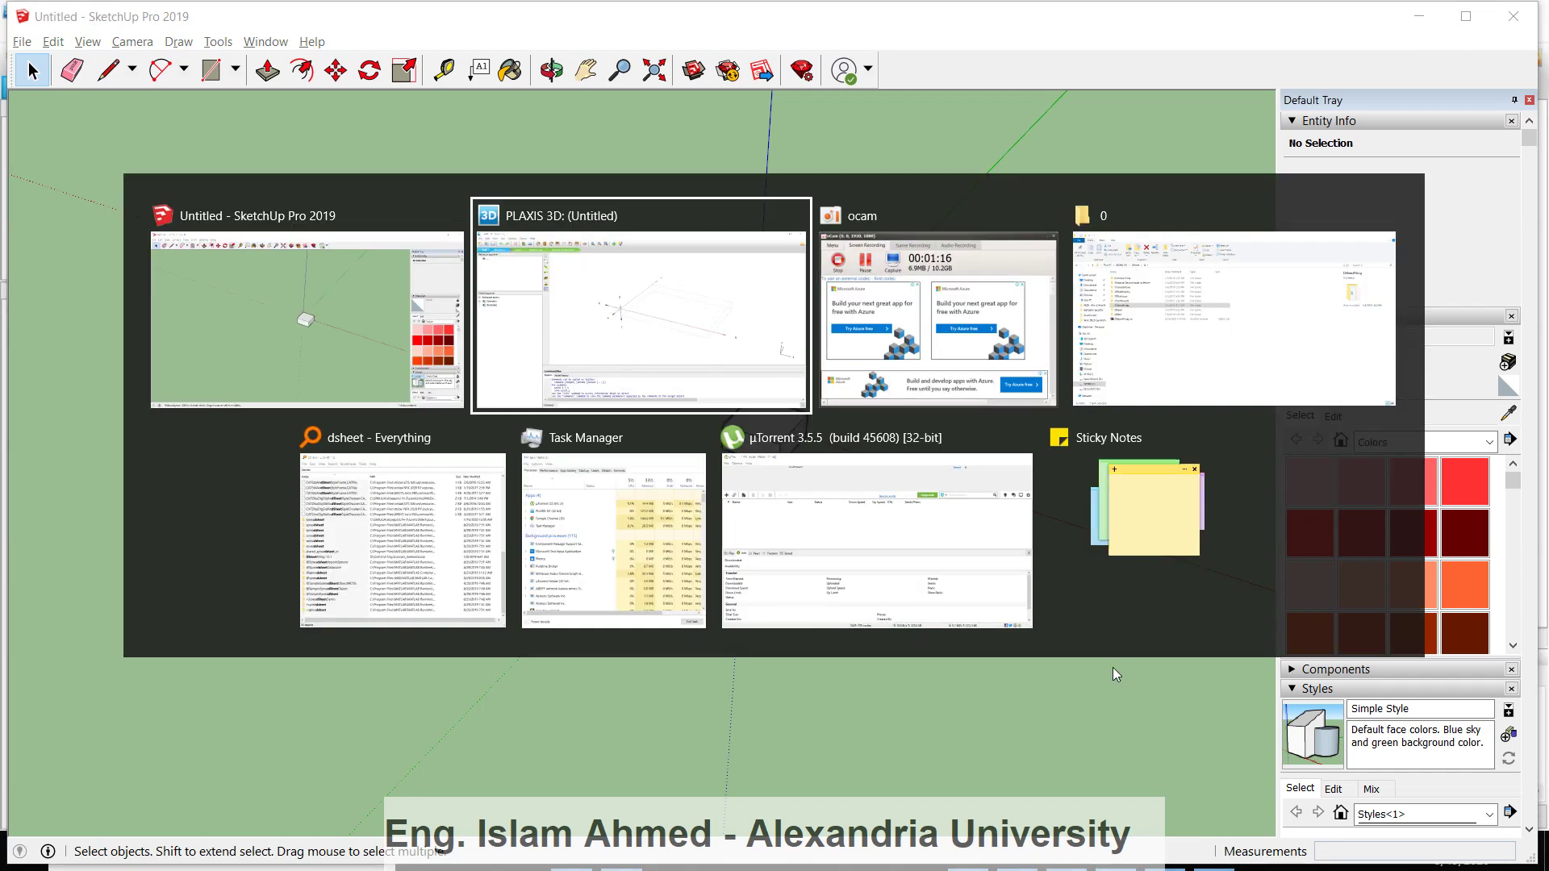
Set the soil contour to x from -20 to 24 m and y from -20 to 24 m, and accept the project properties
{"action": "left_click_drag", "start_coordinate": [667, 396], "coordinate": [593, 407]}
{"action": "type", "text": "24"}
{"action": "left_click_drag", "start_coordinate": [666, 372], "coordinate": [583, 367]}
{"action": "type", "text": "-20"}
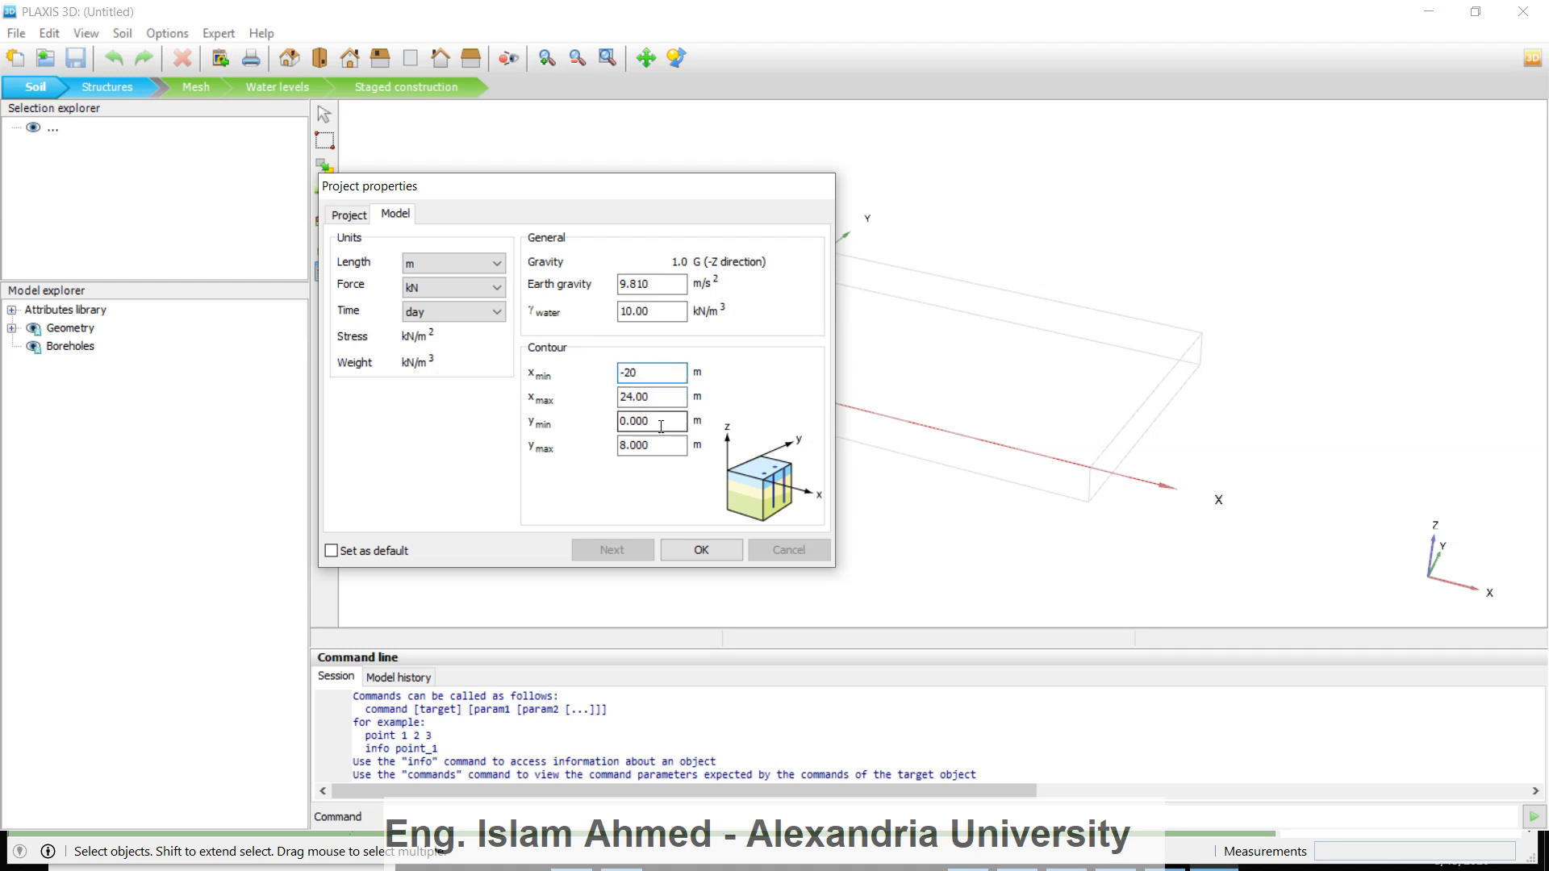
{"action": "left_click_drag", "start_coordinate": [673, 422], "coordinate": [583, 426]}
{"action": "type", "text": "-20"}
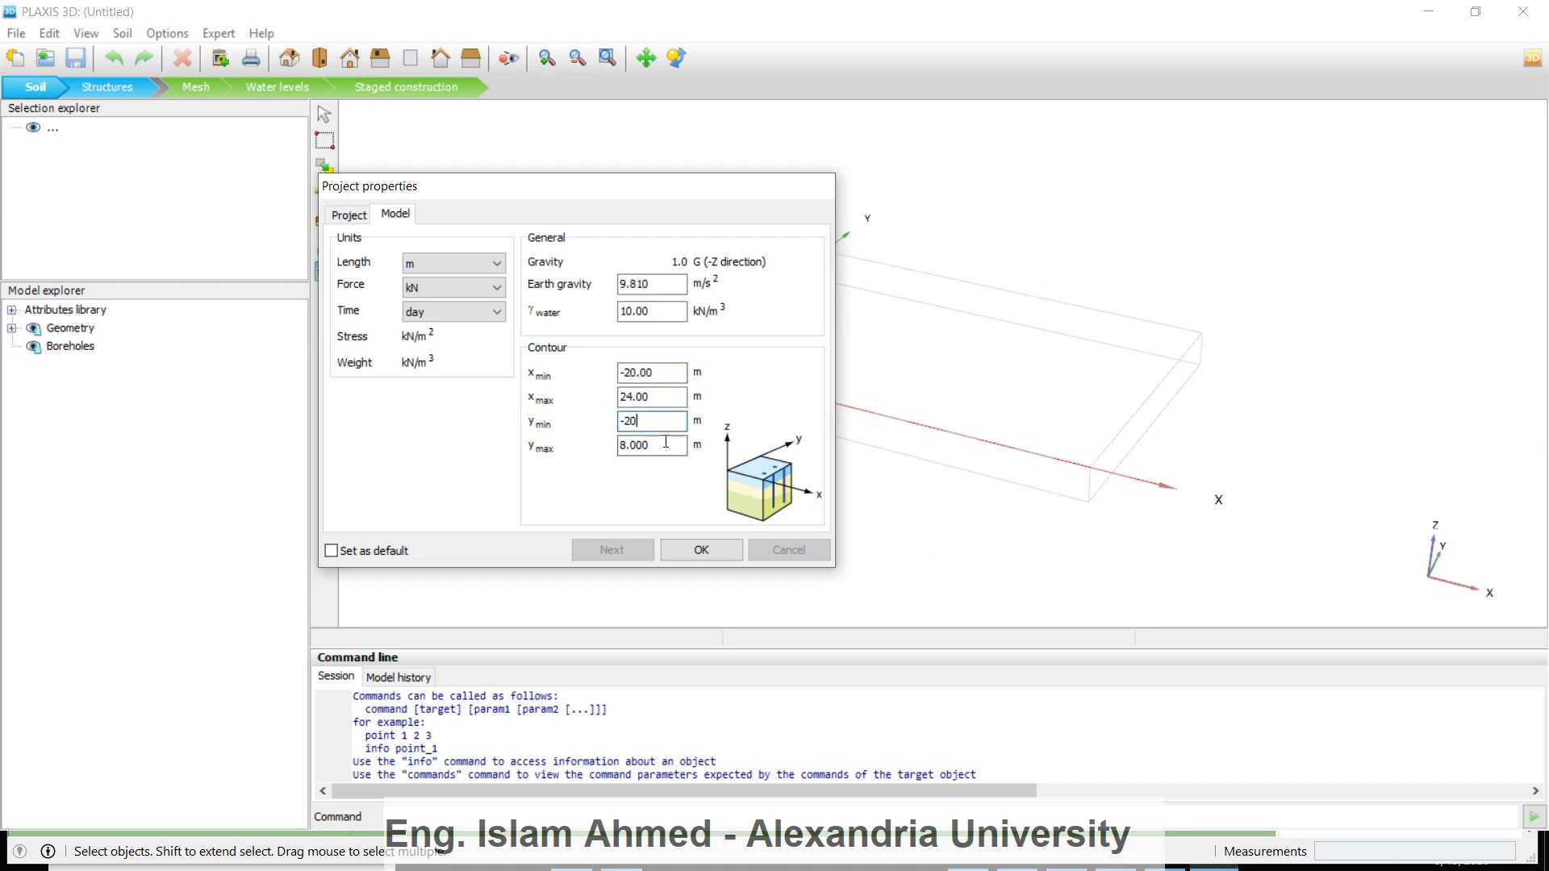
{"action": "key", "text": "Tab"}
{"action": "type", "text": "2"}
{"action": "left_click", "coordinate": [702, 549]}
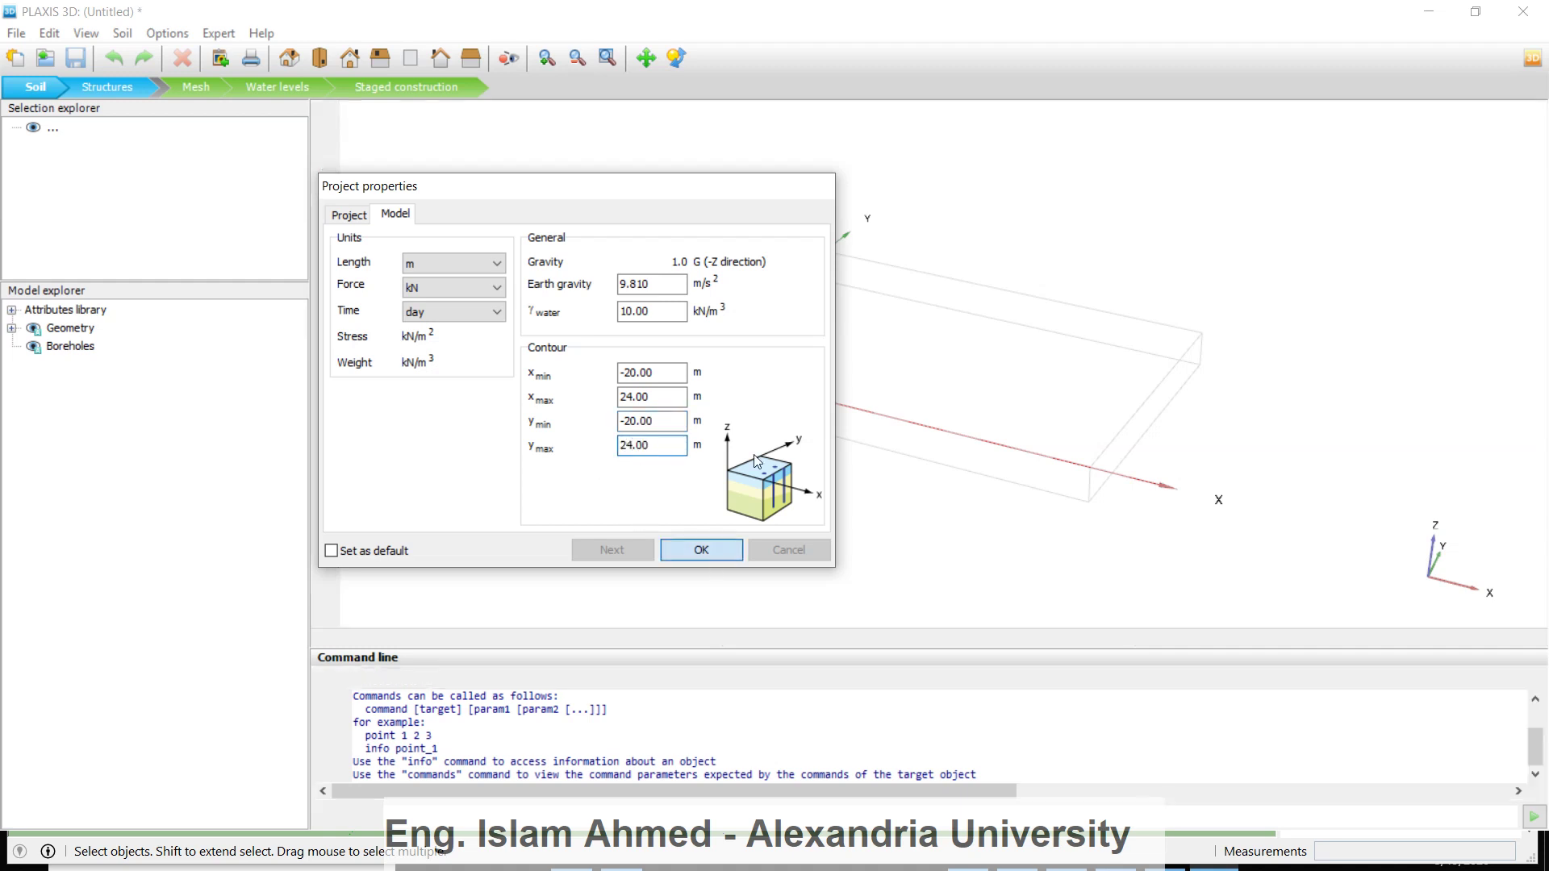
Copy the Tutorial 2- Sand material from the global soil materials into the project materials
{"action": "scroll", "coordinate": [889, 369], "scroll_direction": "up", "scroll_amount": 3}
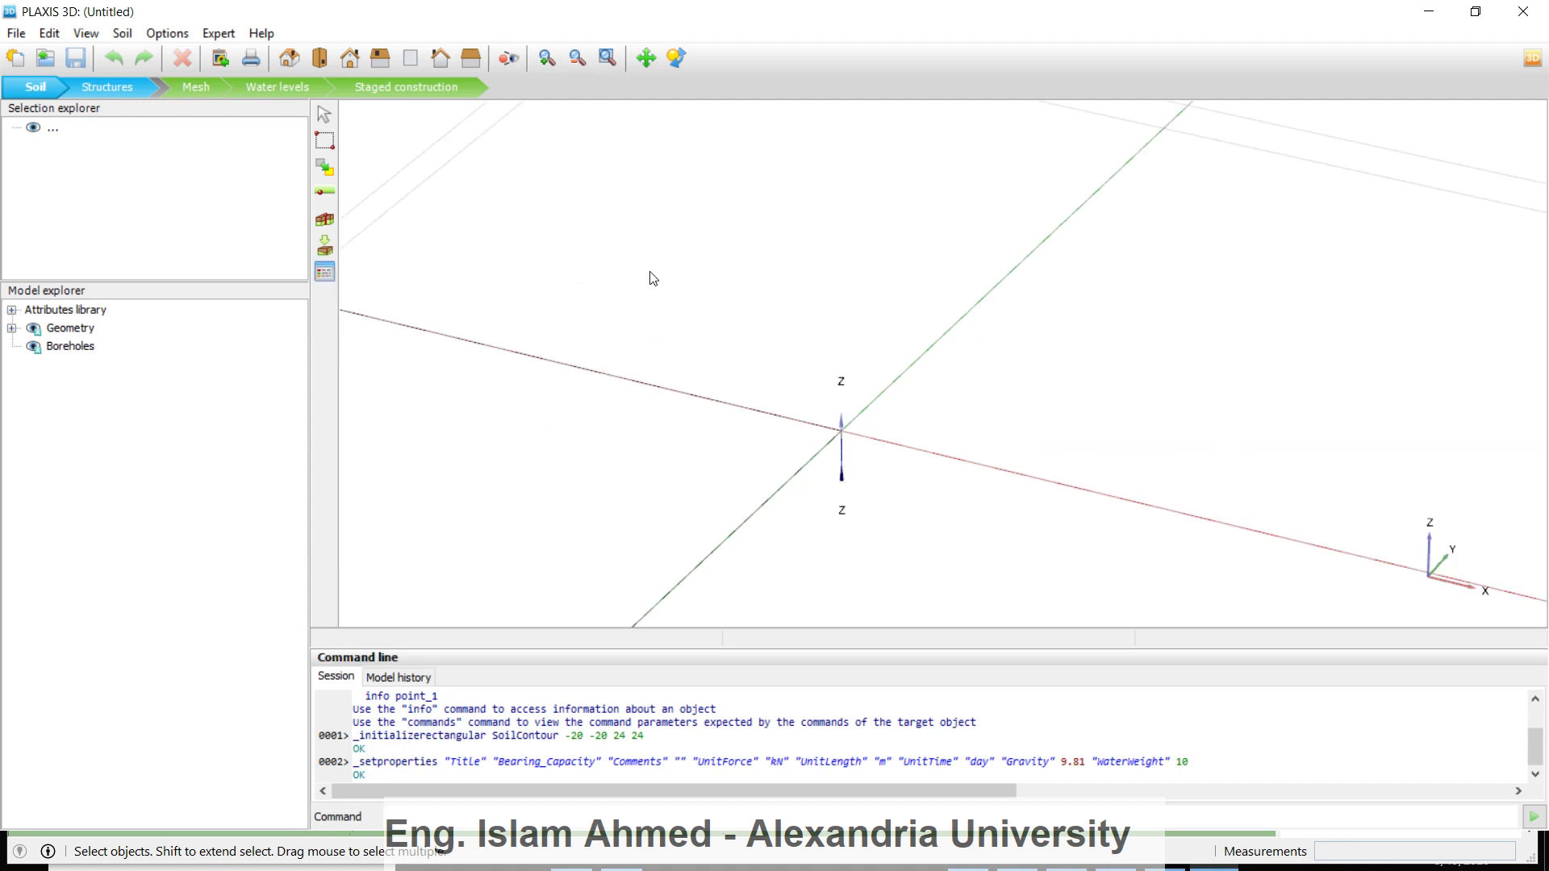
{"action": "left_click", "coordinate": [324, 273]}
{"action": "left_click", "coordinate": [827, 187]}
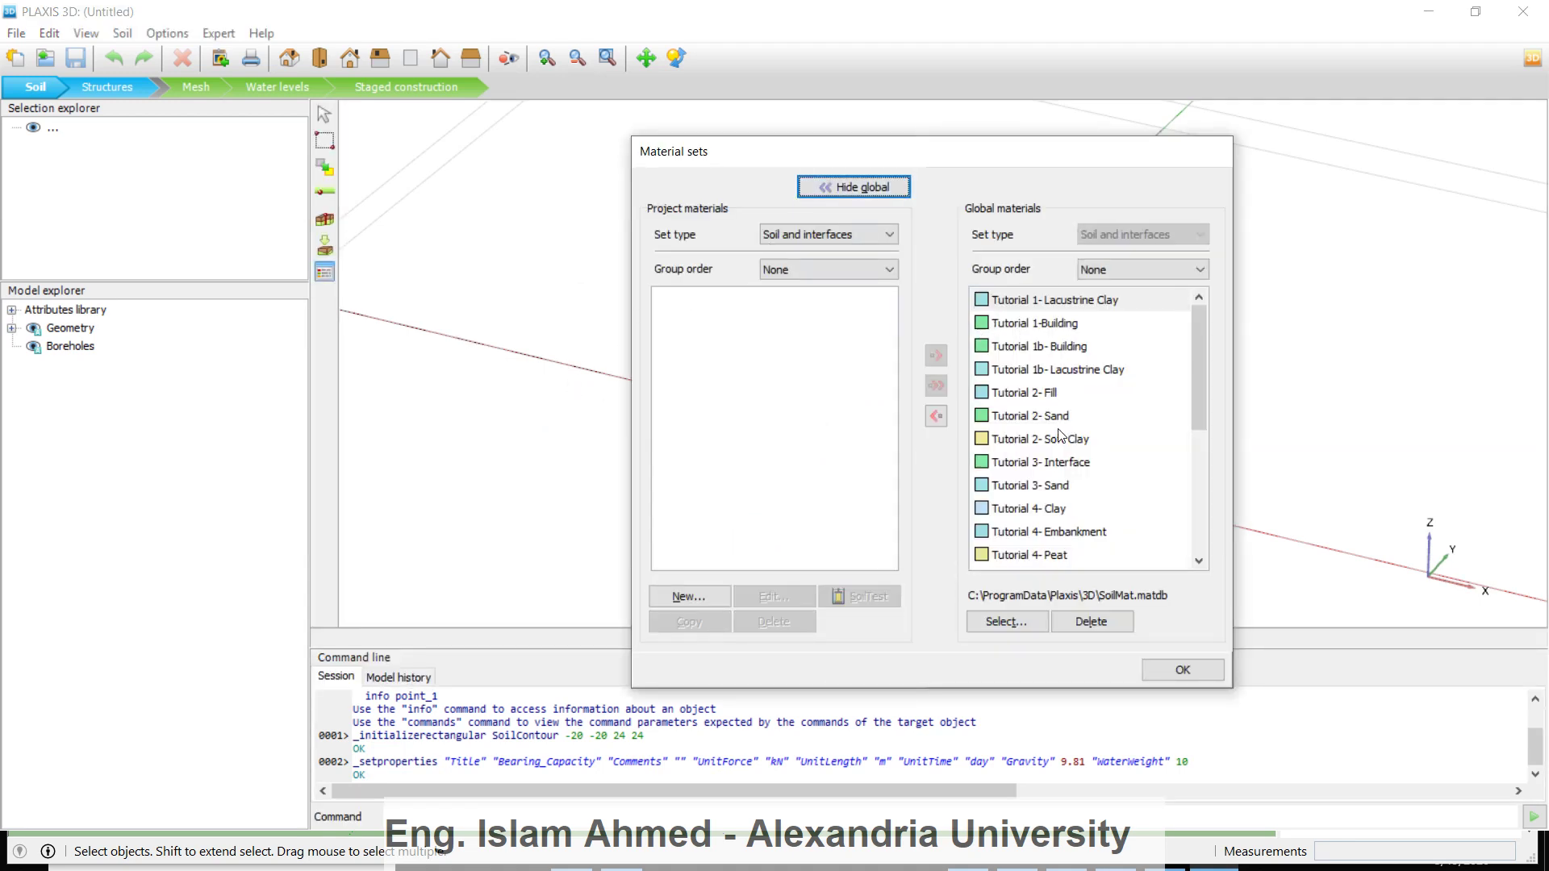
{"action": "left_click", "coordinate": [1061, 417]}
{"action": "left_click", "coordinate": [879, 202]}
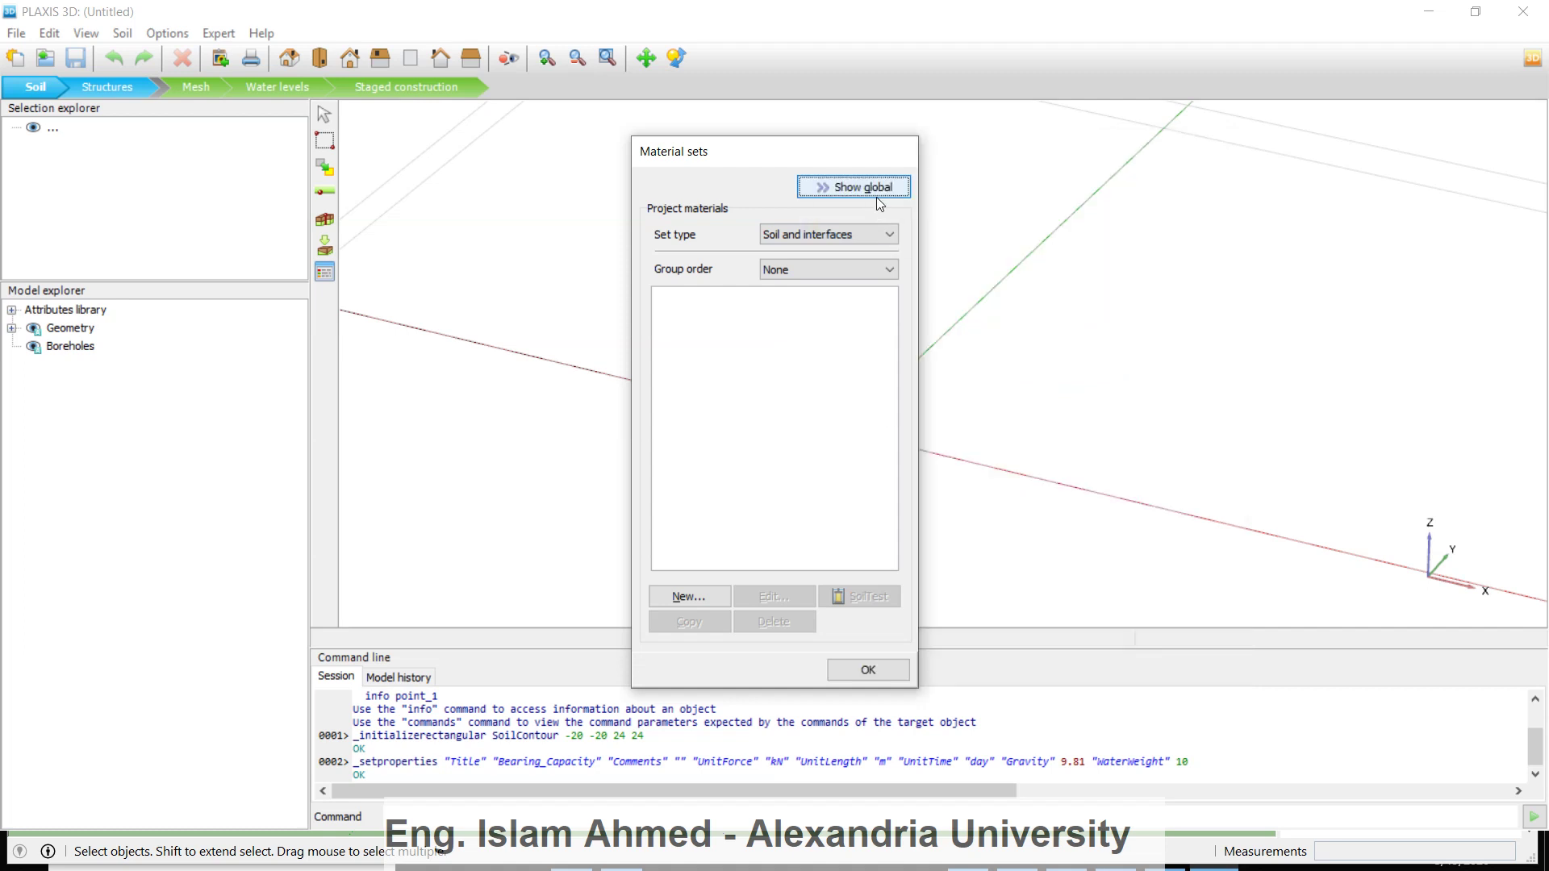
{"action": "left_click", "coordinate": [853, 187]}
{"action": "left_click_drag", "start_coordinate": [1013, 418], "coordinate": [755, 388]}
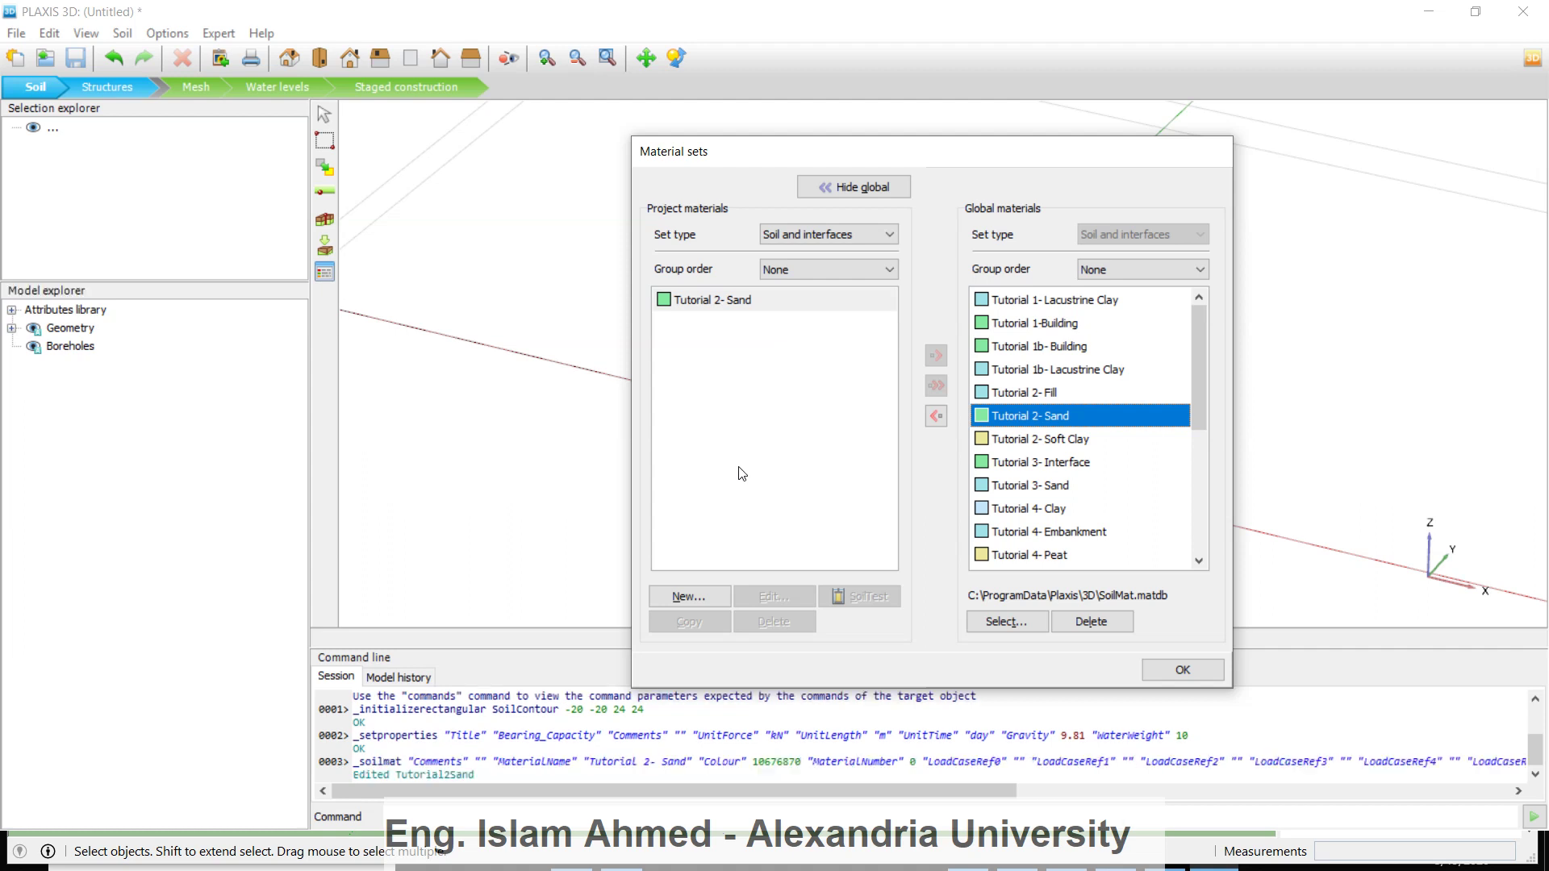
Open the Tutorial 2- Sand material and review its unit weights, cohesion, friction angle and dilatancy angle
{"action": "left_click", "coordinate": [766, 597]}
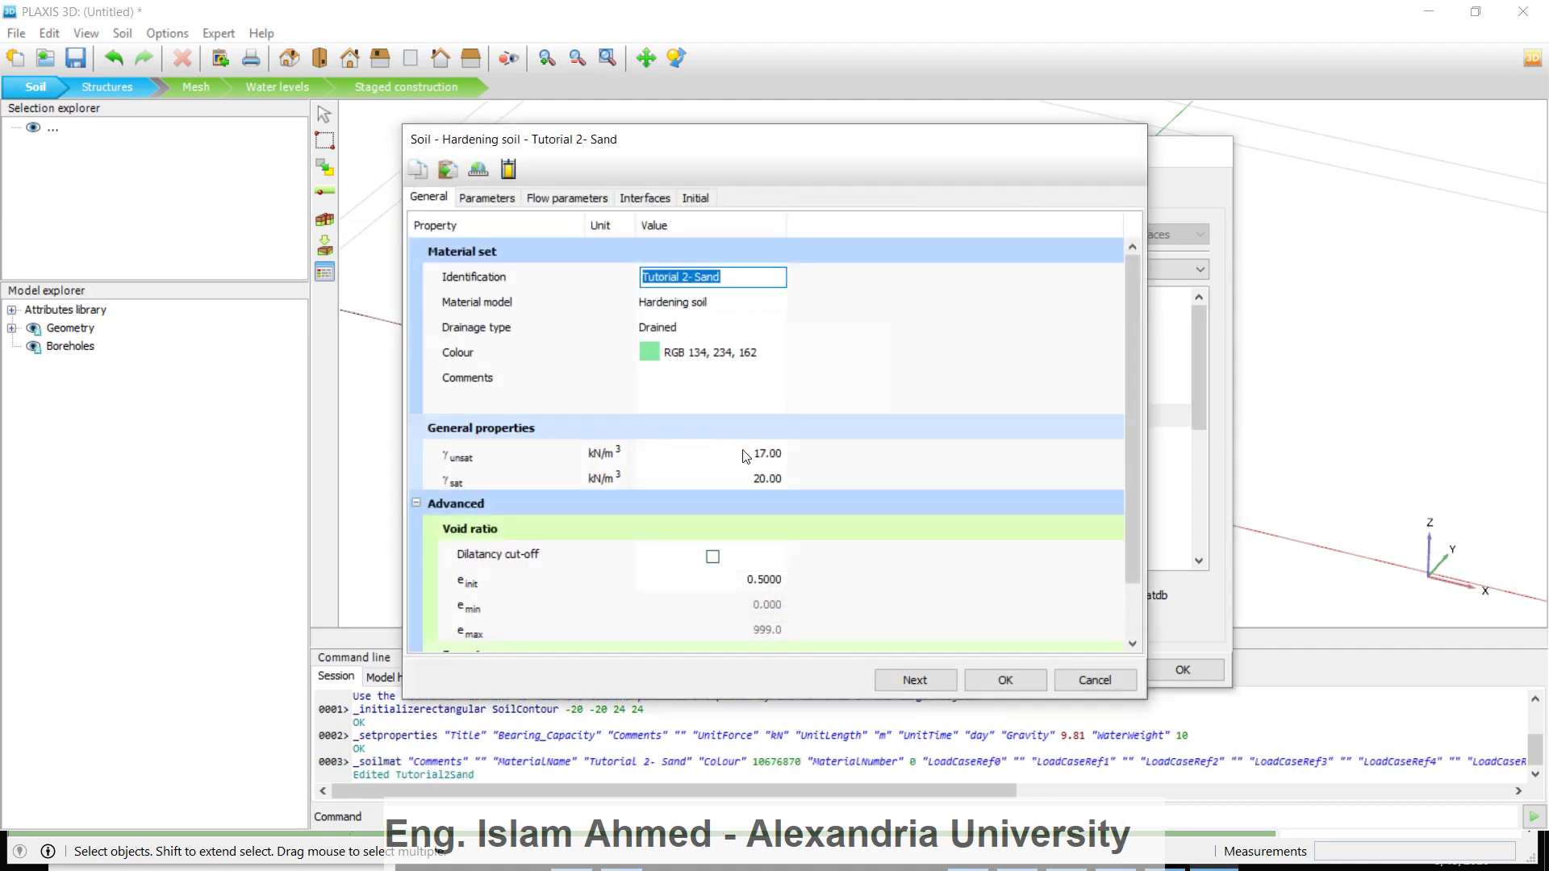
{"action": "left_click", "coordinate": [744, 457]}
{"action": "left_click", "coordinate": [738, 480]}
{"action": "left_click", "coordinate": [734, 454]}
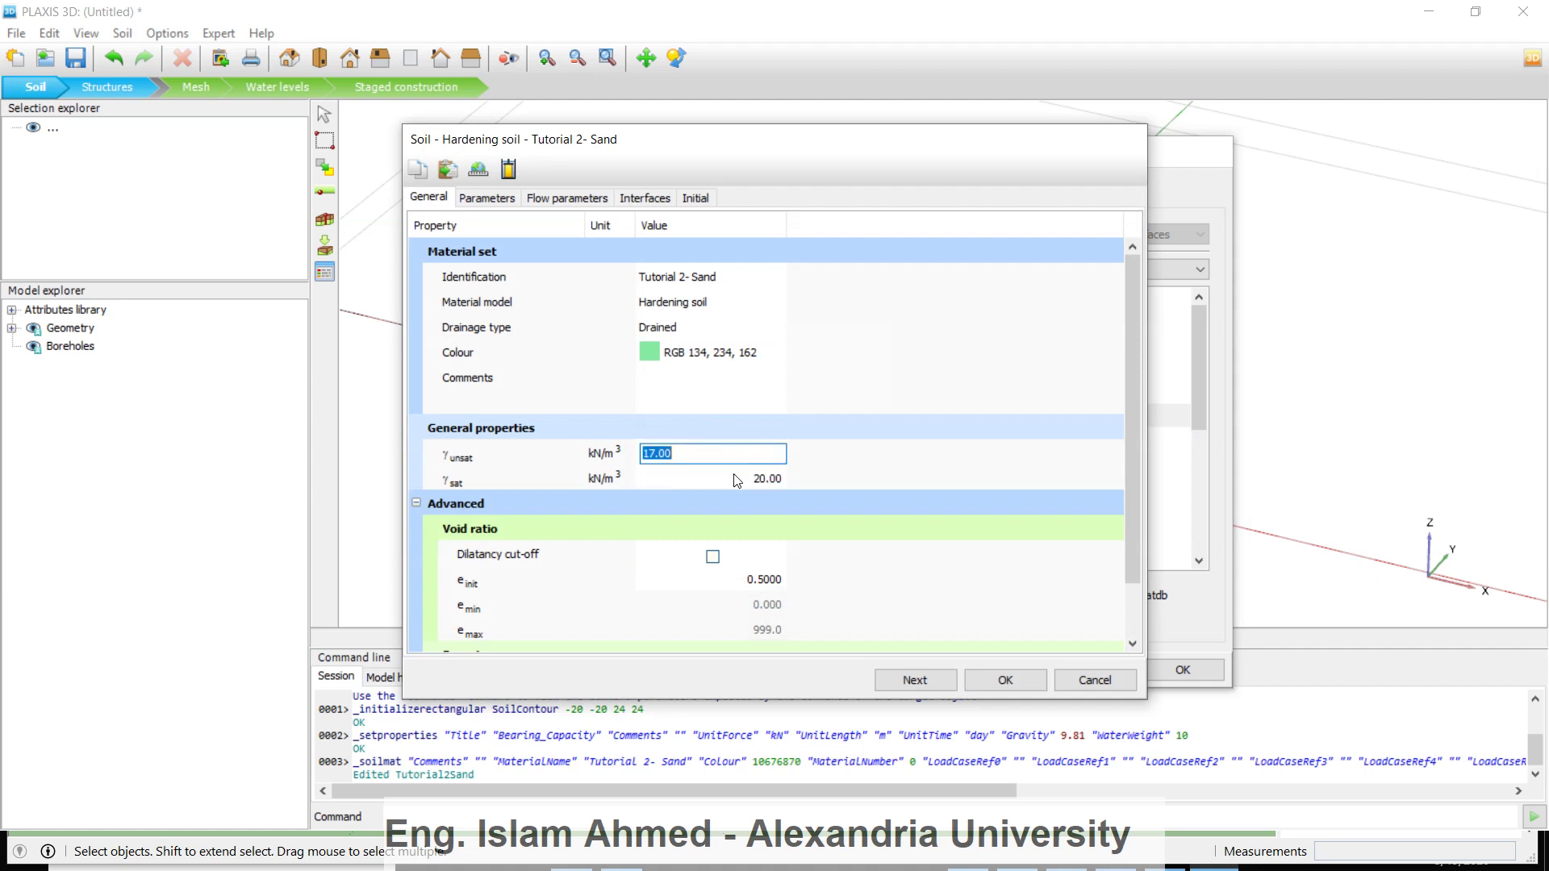
{"action": "left_click", "coordinate": [737, 481]}
{"action": "left_click", "coordinate": [487, 198]}
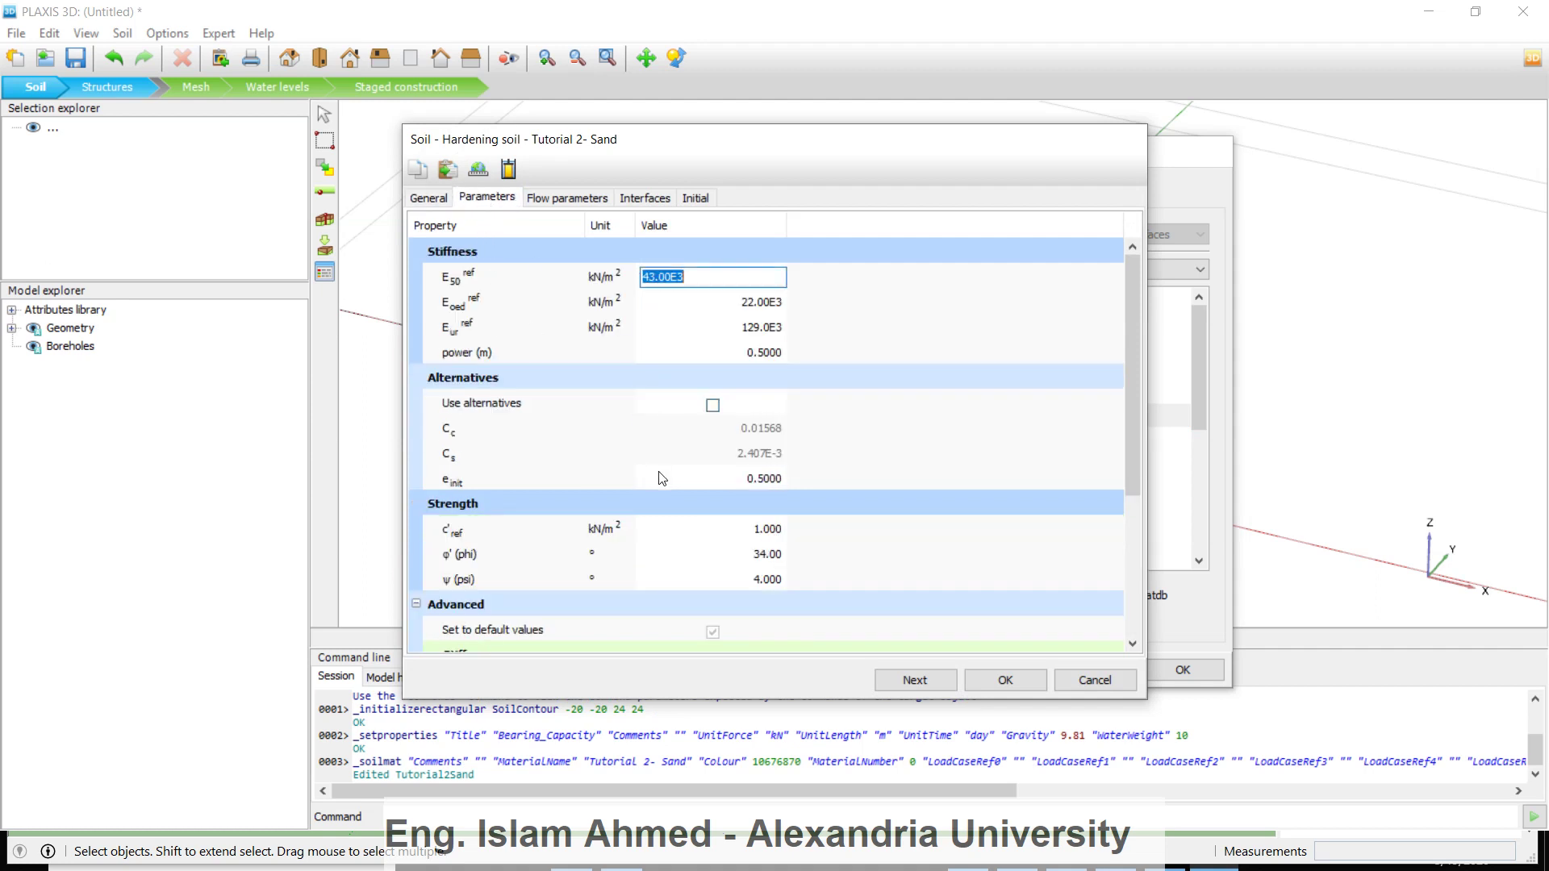
{"action": "left_click", "coordinate": [725, 536]}
{"action": "left_click", "coordinate": [721, 556]}
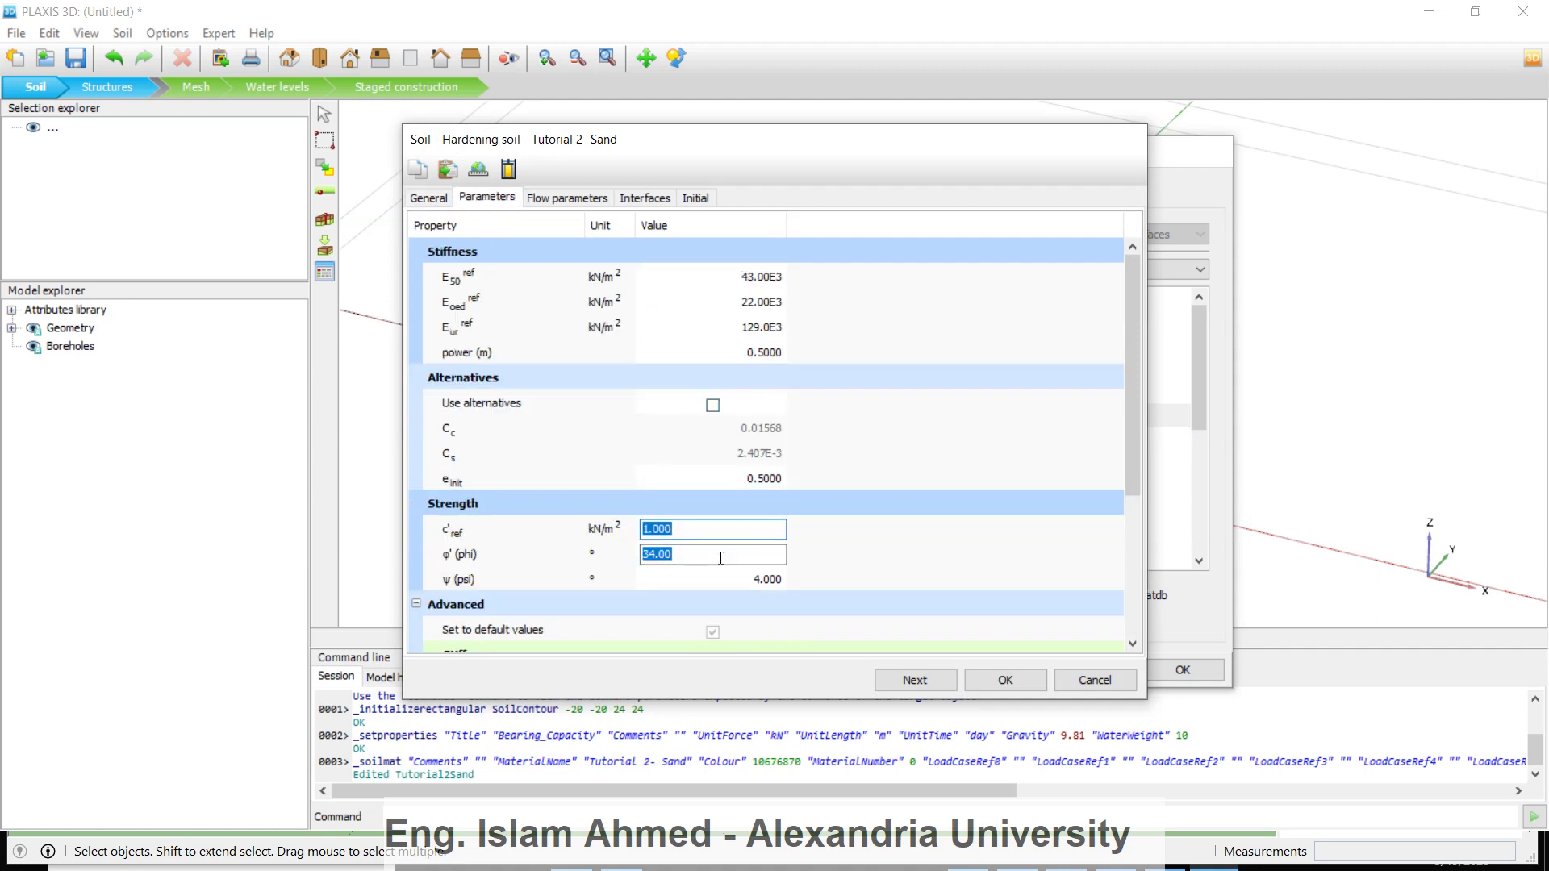
{"action": "left_click", "coordinate": [728, 581]}
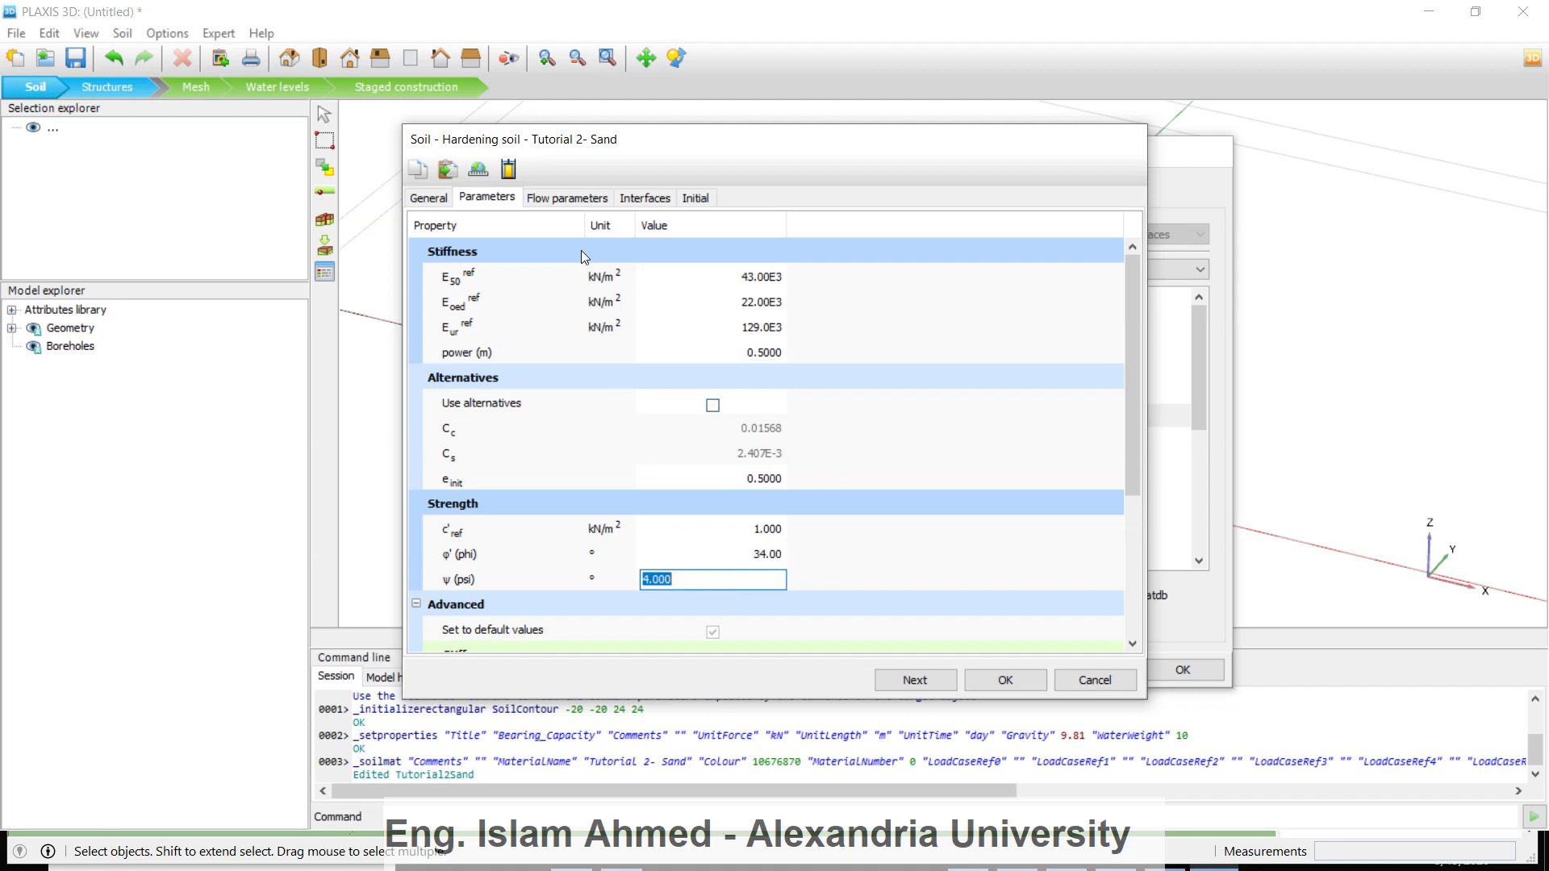
Review the sand's flow, interface and initial stress settings and close the material
{"action": "left_click", "coordinate": [567, 197]}
{"action": "left_click", "coordinate": [644, 198]}
{"action": "left_click", "coordinate": [693, 198]}
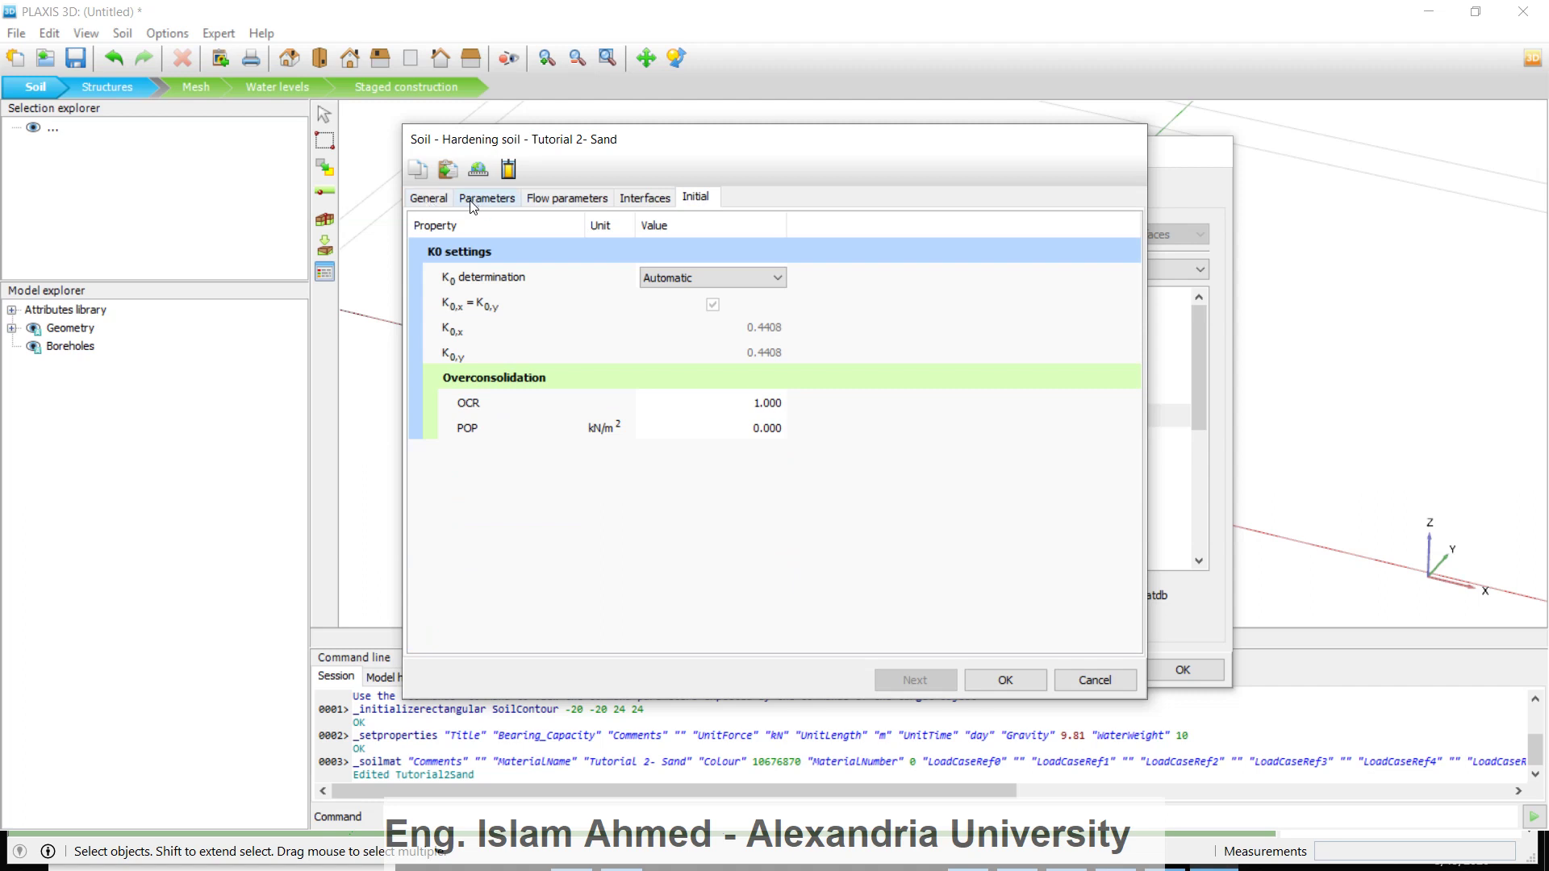
{"action": "left_click", "coordinate": [648, 200]}
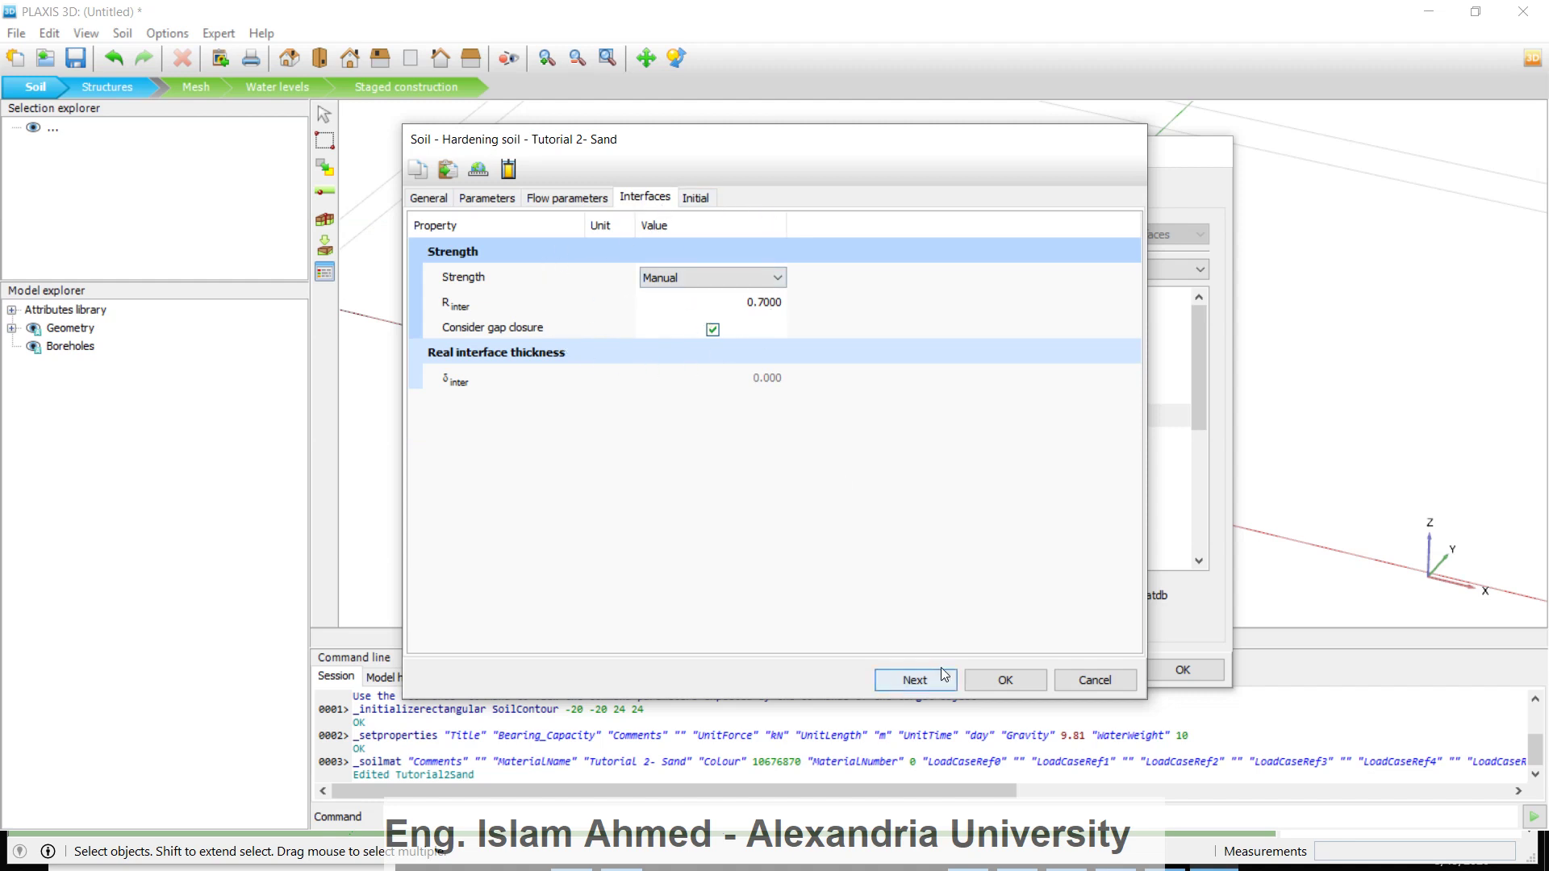
{"action": "left_click", "coordinate": [1005, 682]}
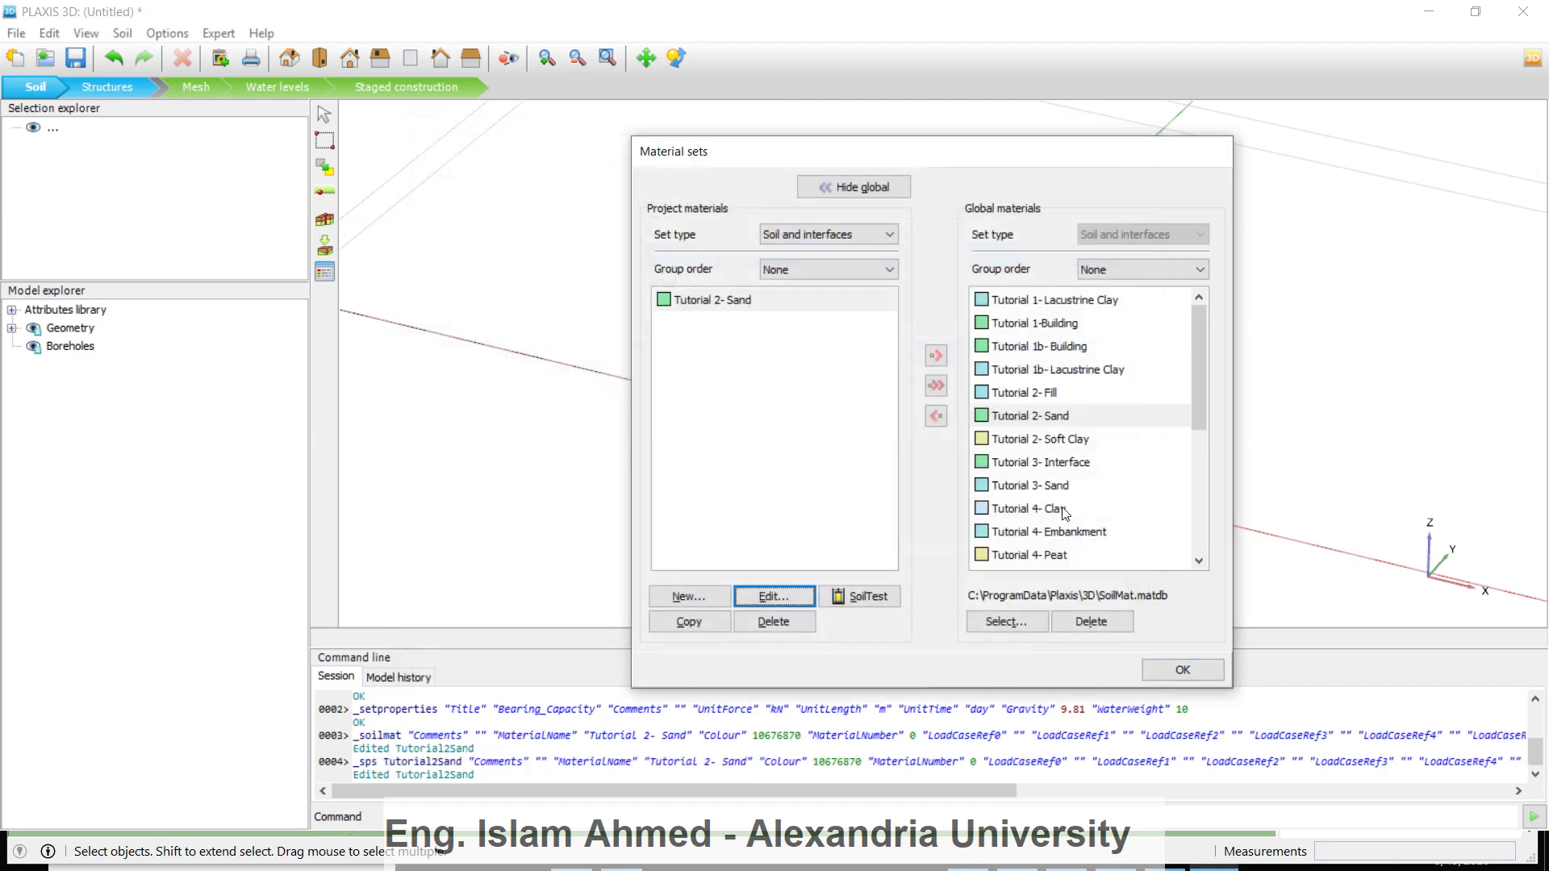
Copy the global Tutorial 5- Concrete material into the project and review its general and stiffness properties
{"action": "left_click_drag", "start_coordinate": [1199, 389], "coordinate": [1189, 537]}
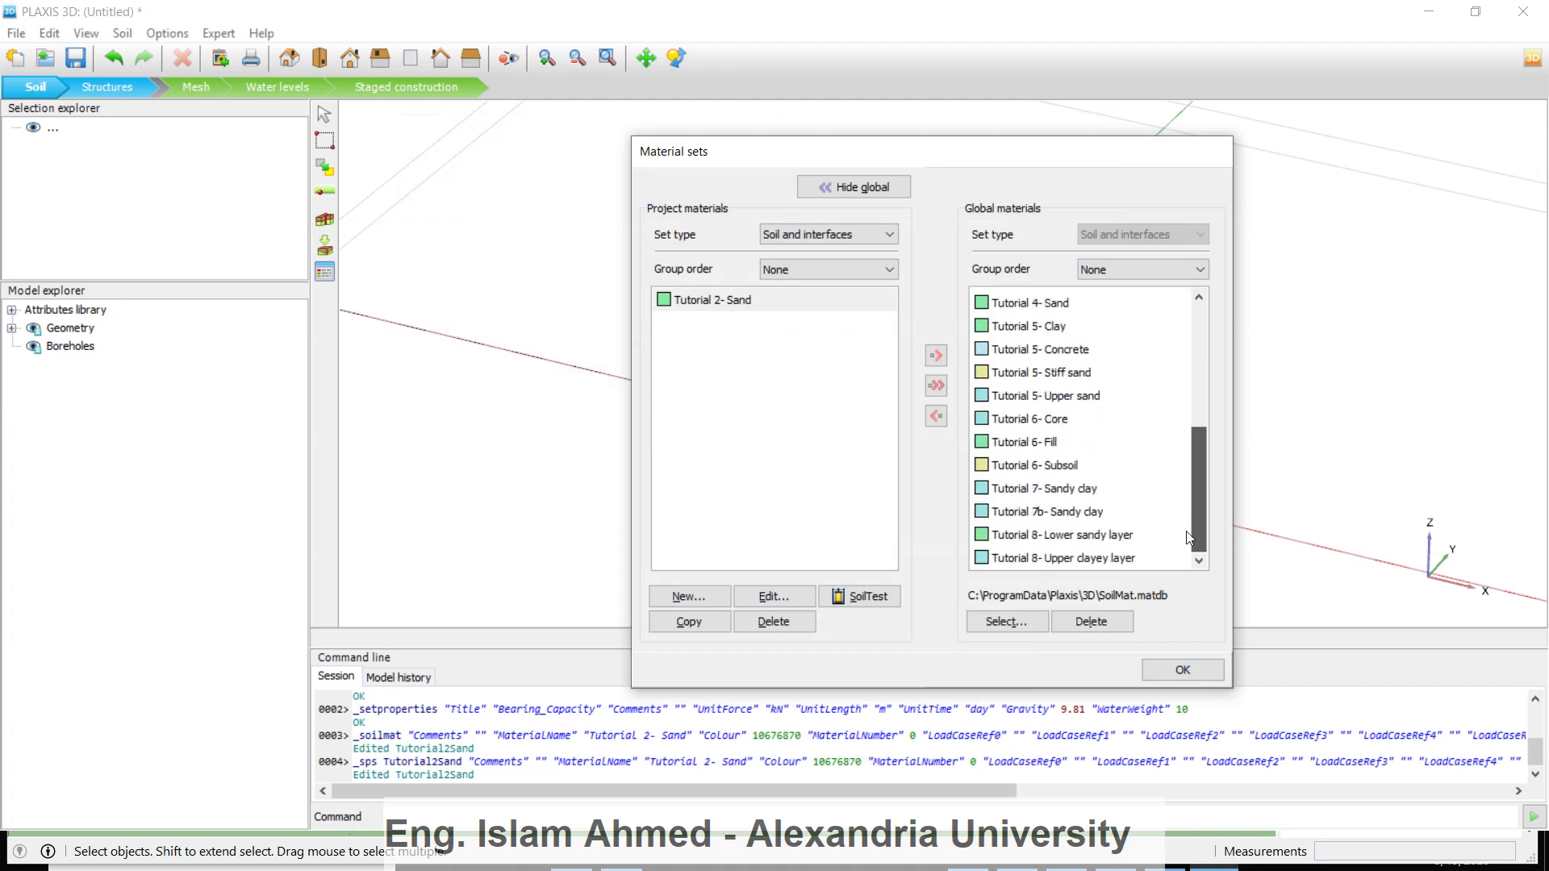
{"action": "left_click_drag", "start_coordinate": [1049, 348], "coordinate": [747, 409]}
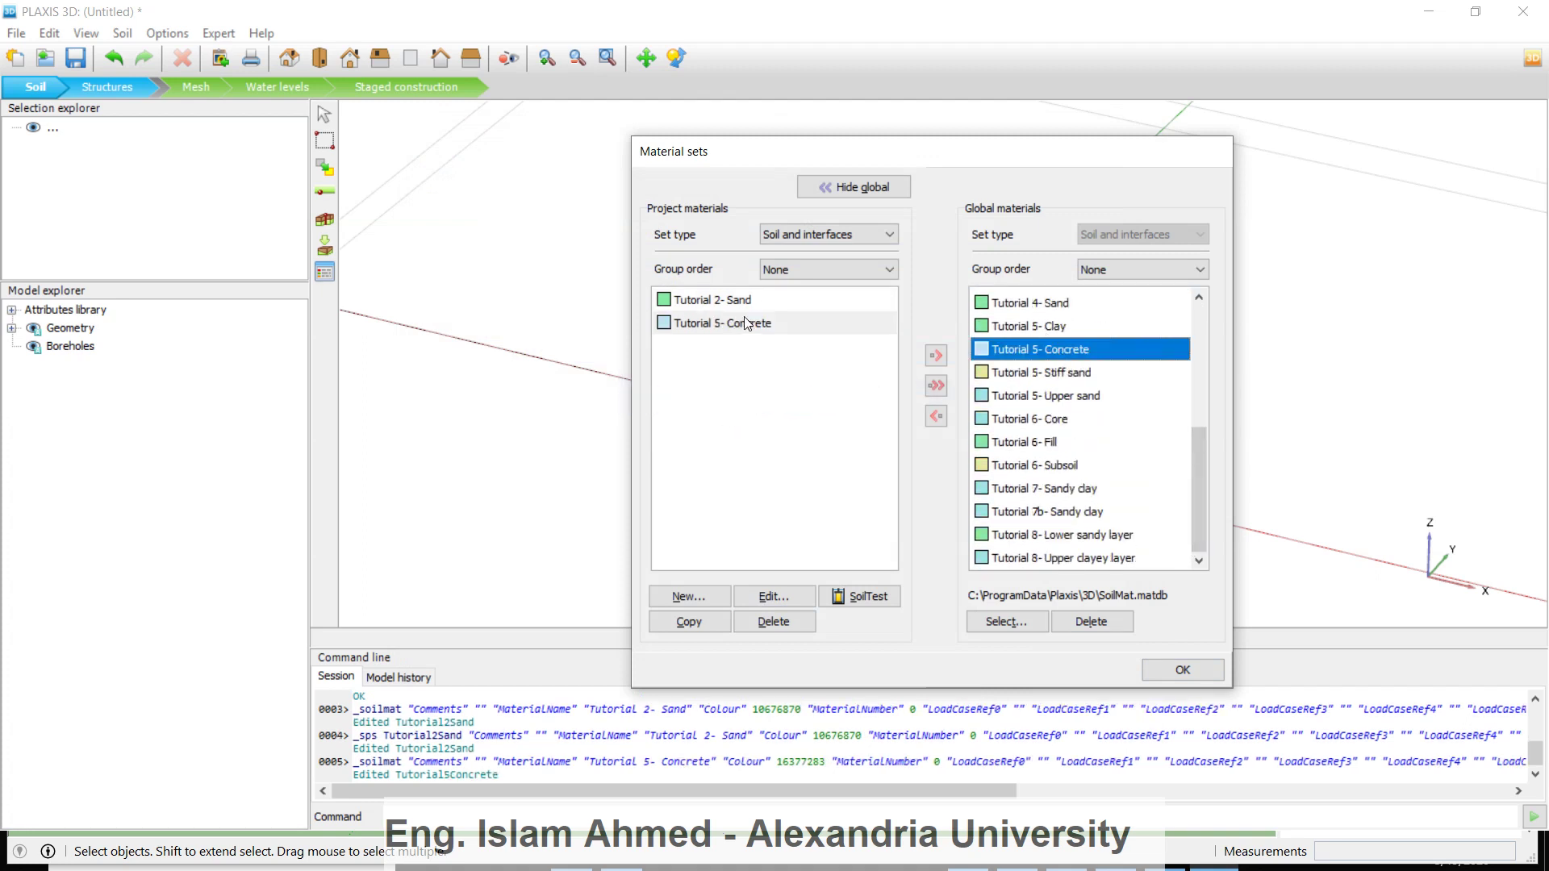
{"action": "left_click", "coordinate": [750, 326]}
{"action": "left_click", "coordinate": [768, 595]}
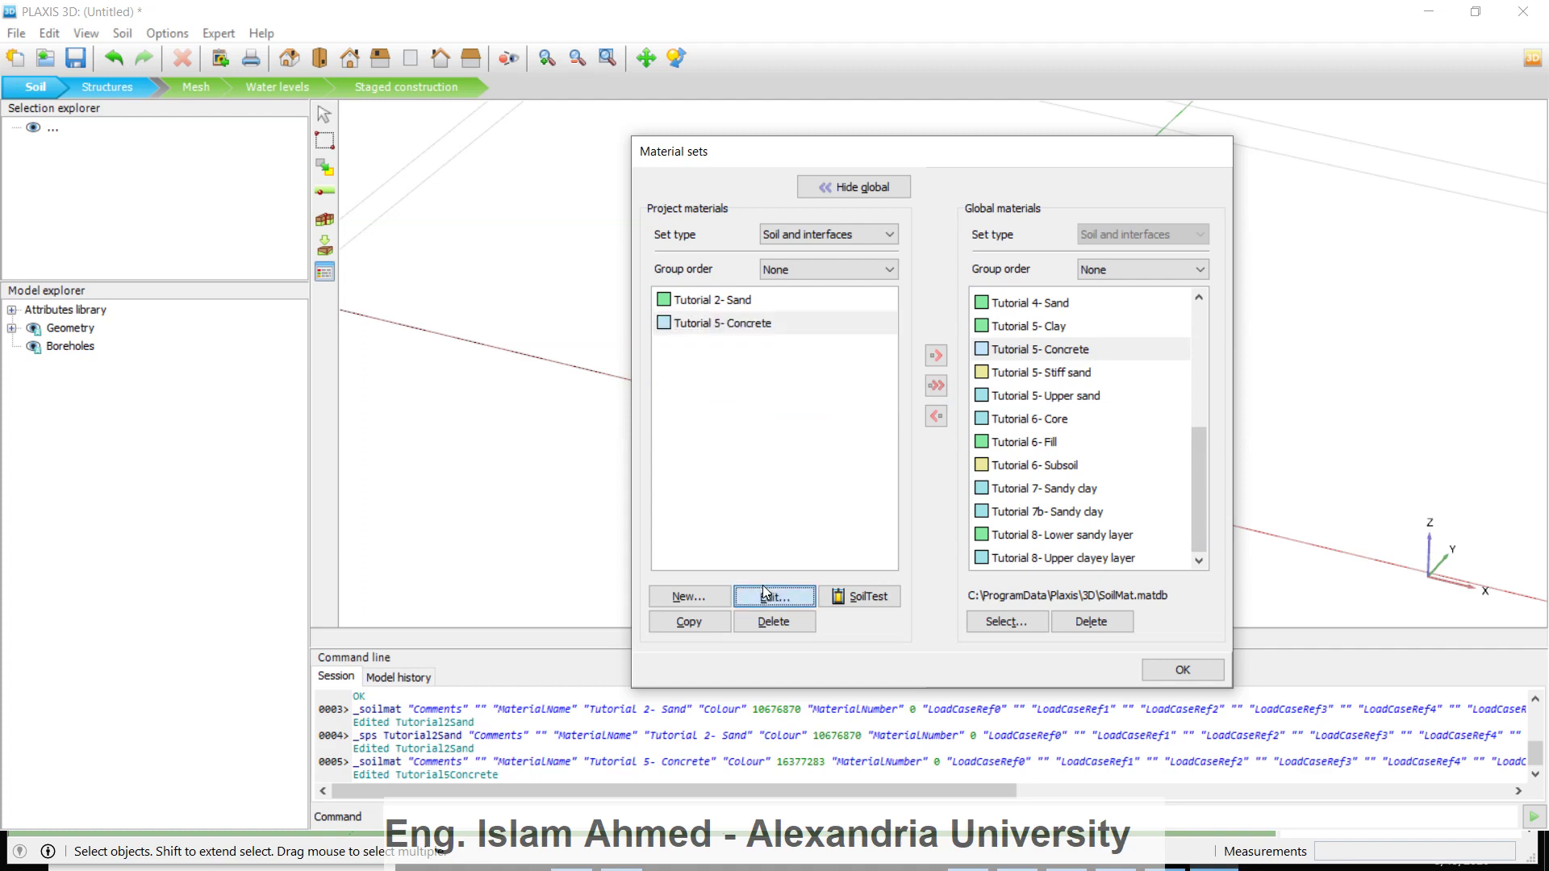
{"action": "left_click", "coordinate": [693, 305]}
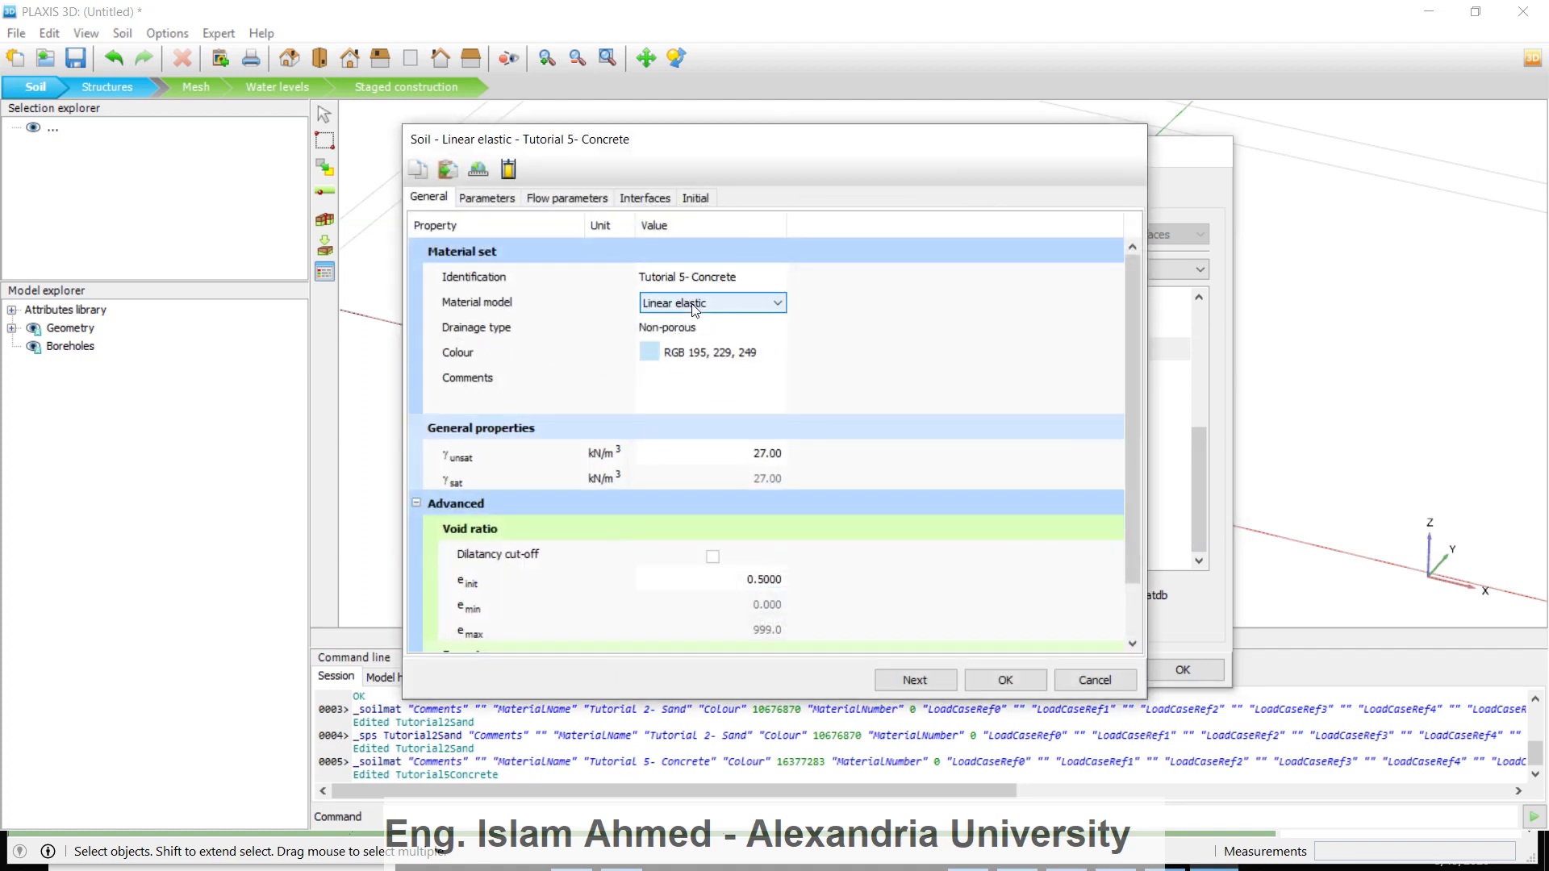
{"action": "left_click", "coordinate": [488, 199]}
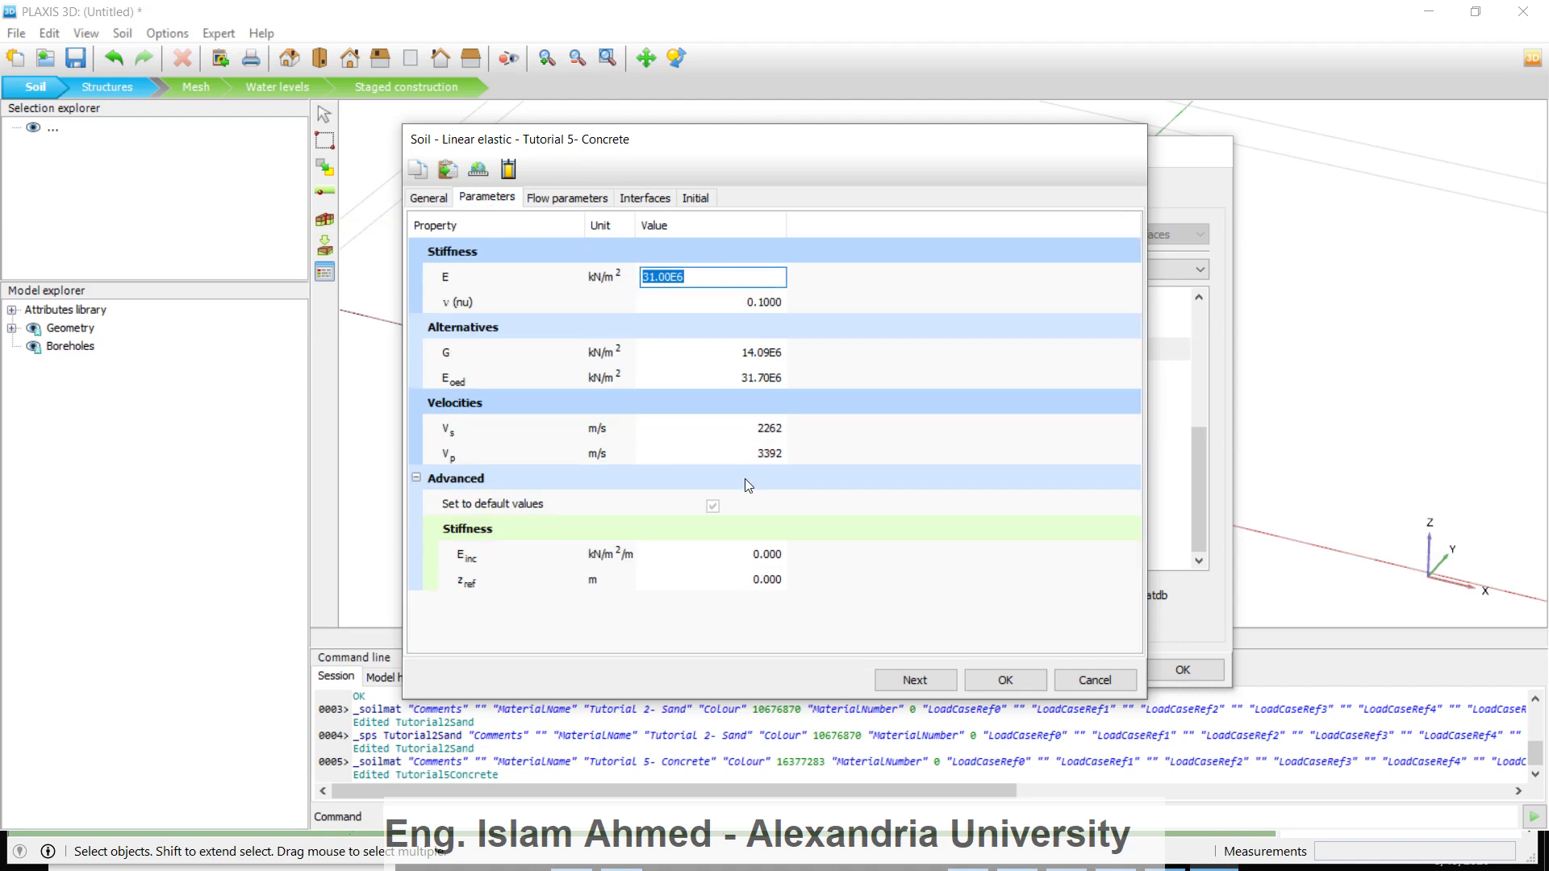
{"action": "left_click", "coordinate": [1091, 683]}
{"action": "left_click", "coordinate": [1183, 669]}
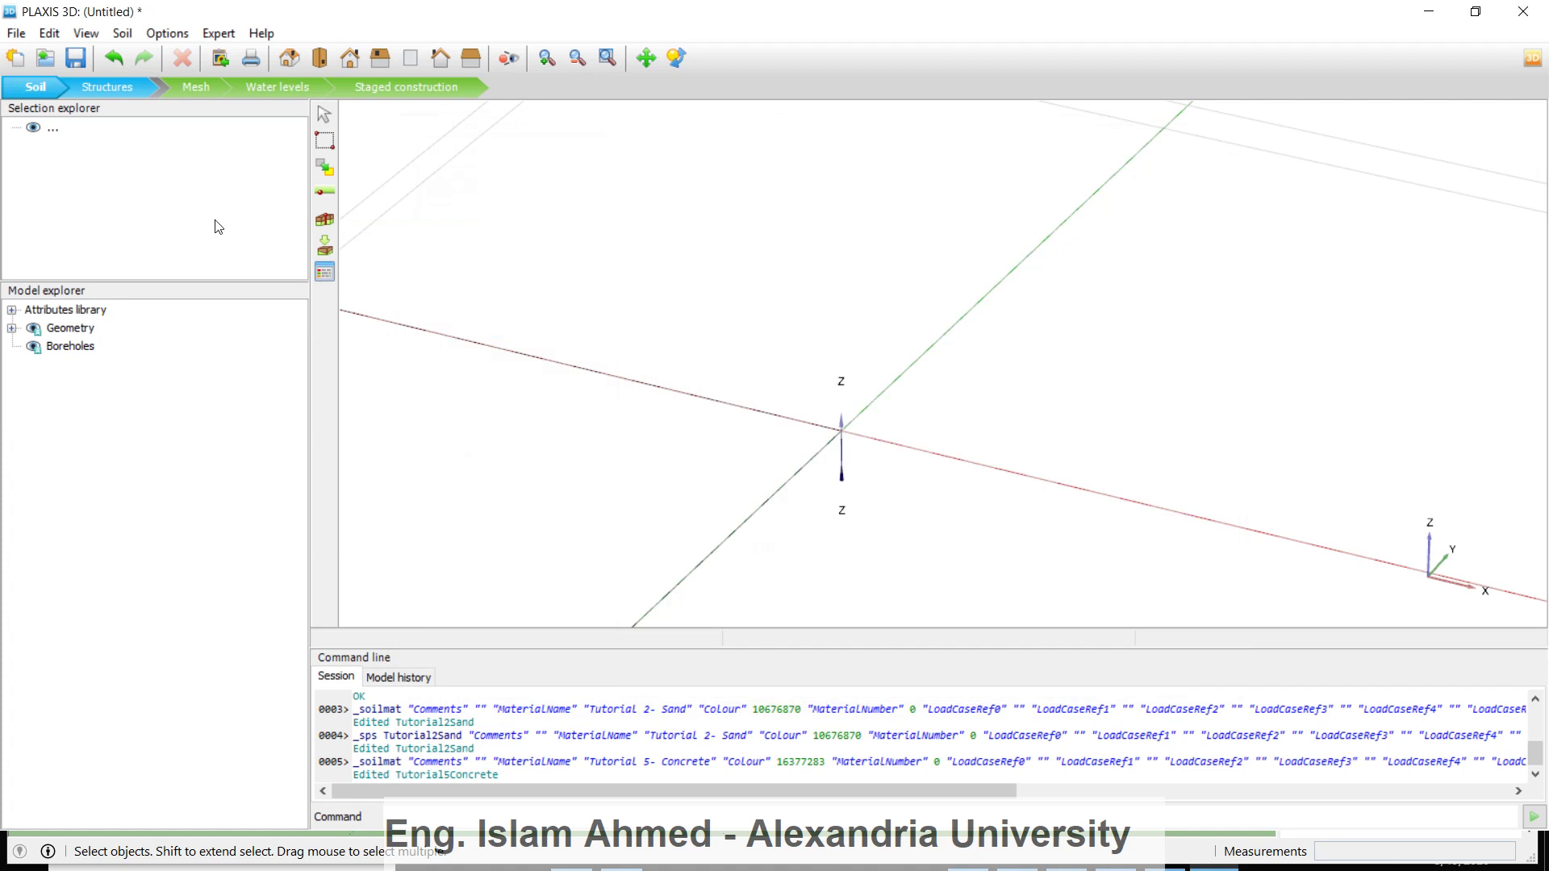
Create a borehole at the origin (0, 0) and add one soil layer to it
{"action": "left_click", "coordinate": [324, 223]}
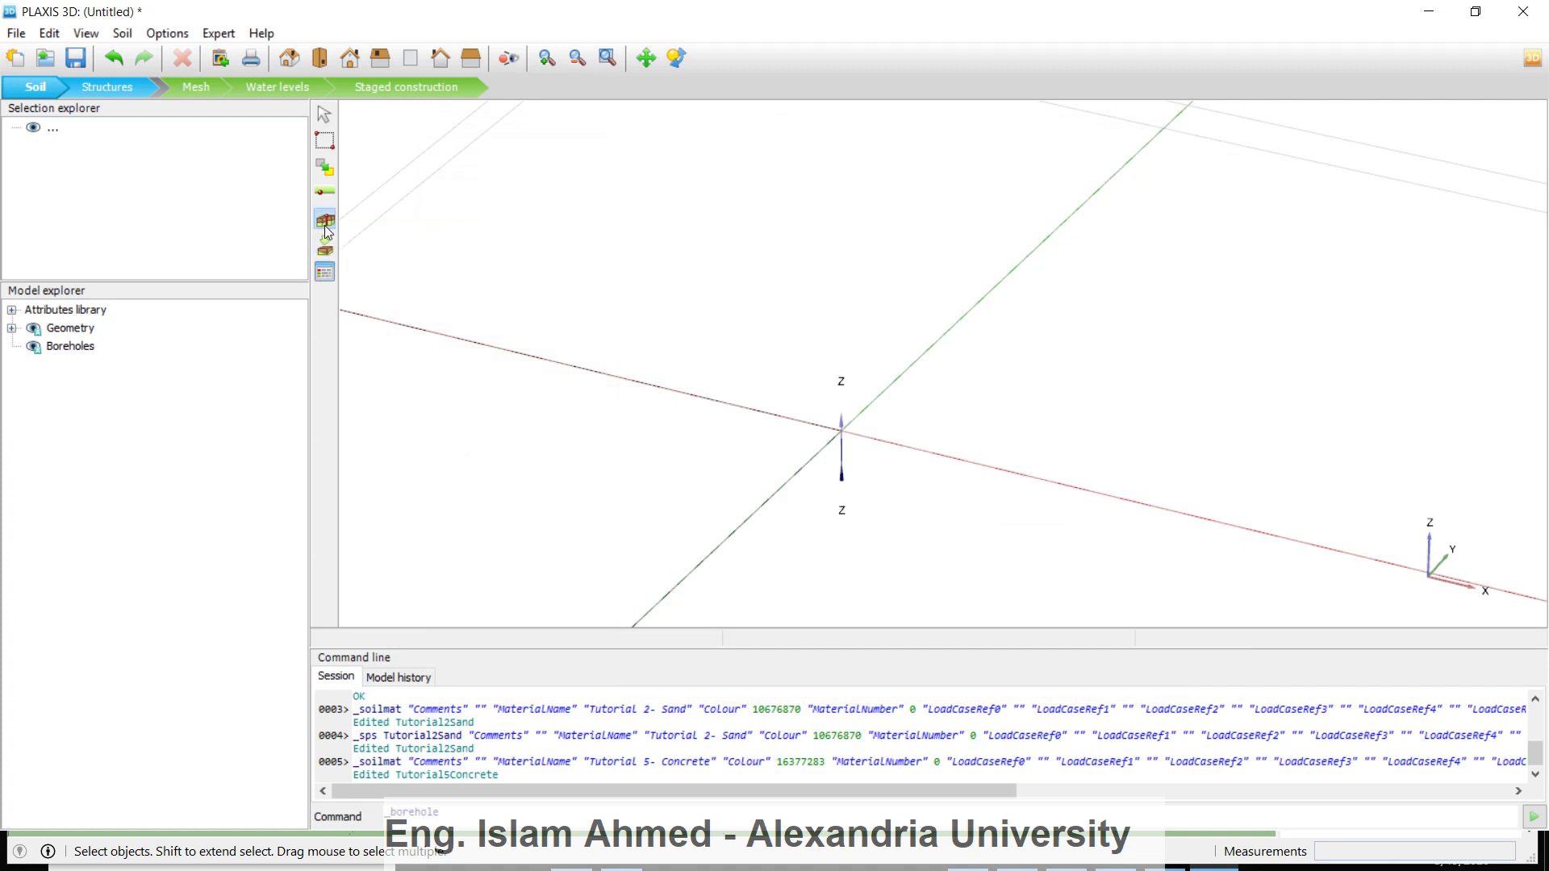
{"action": "left_click", "coordinate": [840, 433]}
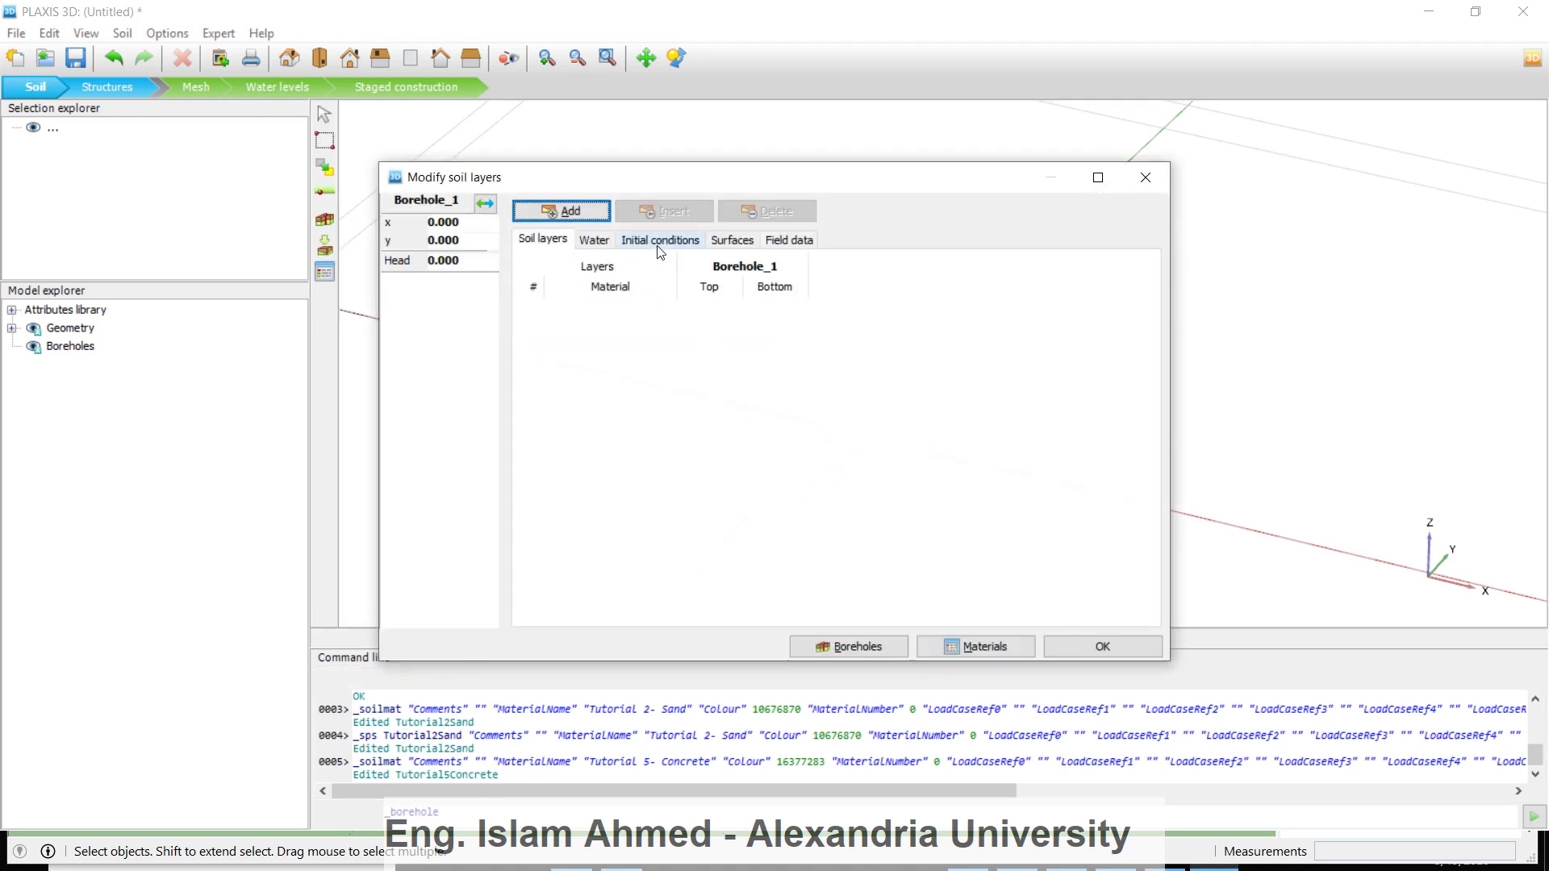
{"action": "left_click", "coordinate": [597, 213]}
Assign the Tutorial 2- Sand material to the borehole's soil layer and set the layer bottom to -12 m
{"action": "left_click", "coordinate": [640, 313]}
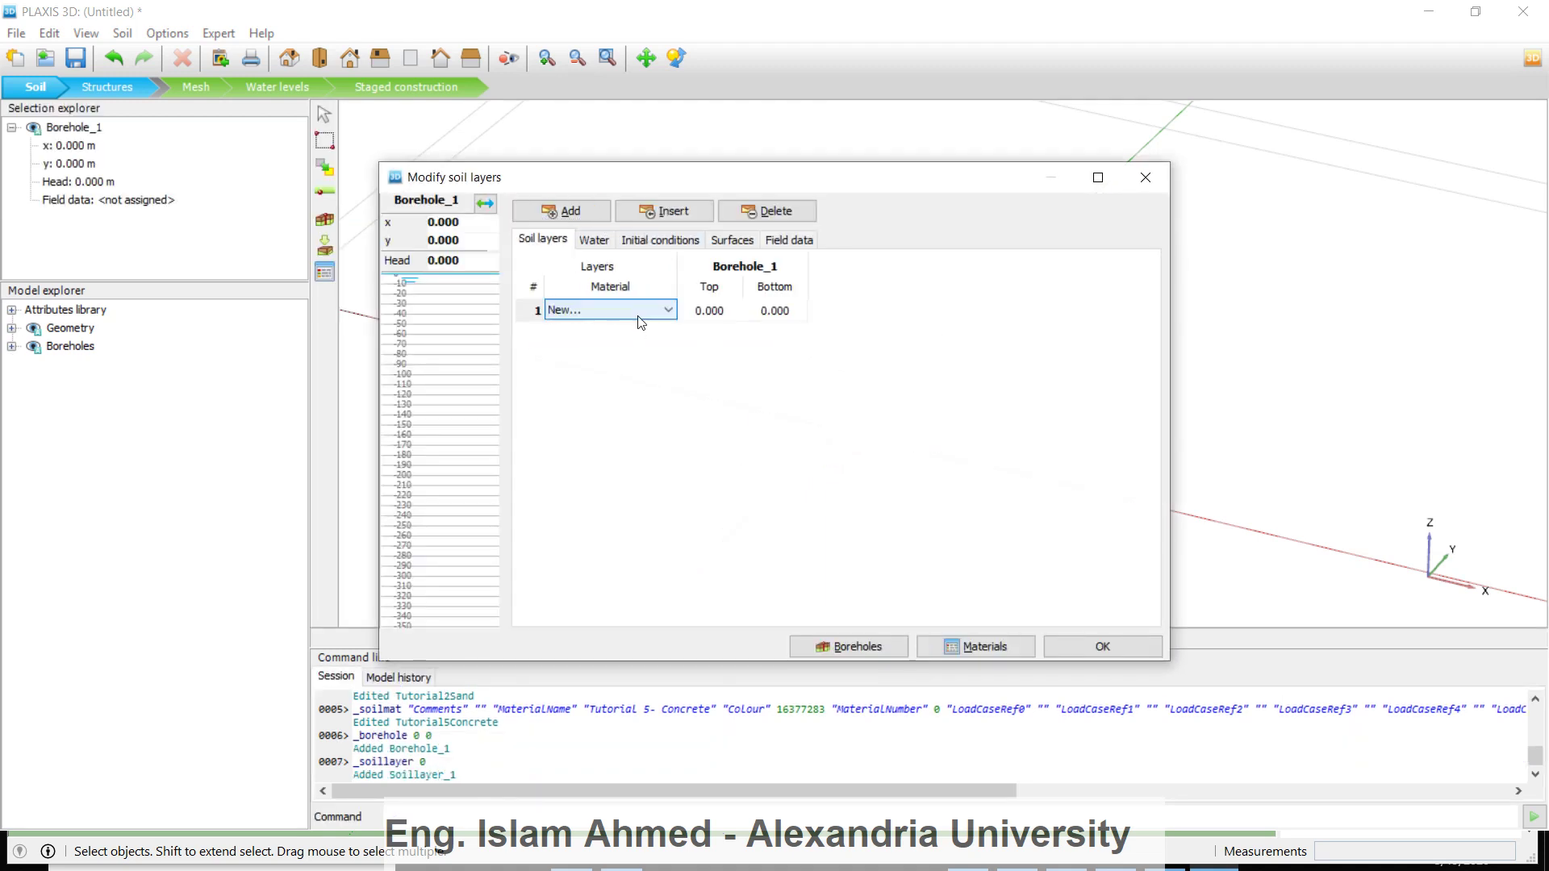
{"action": "left_click", "coordinate": [640, 315]}
{"action": "left_click", "coordinate": [587, 327]}
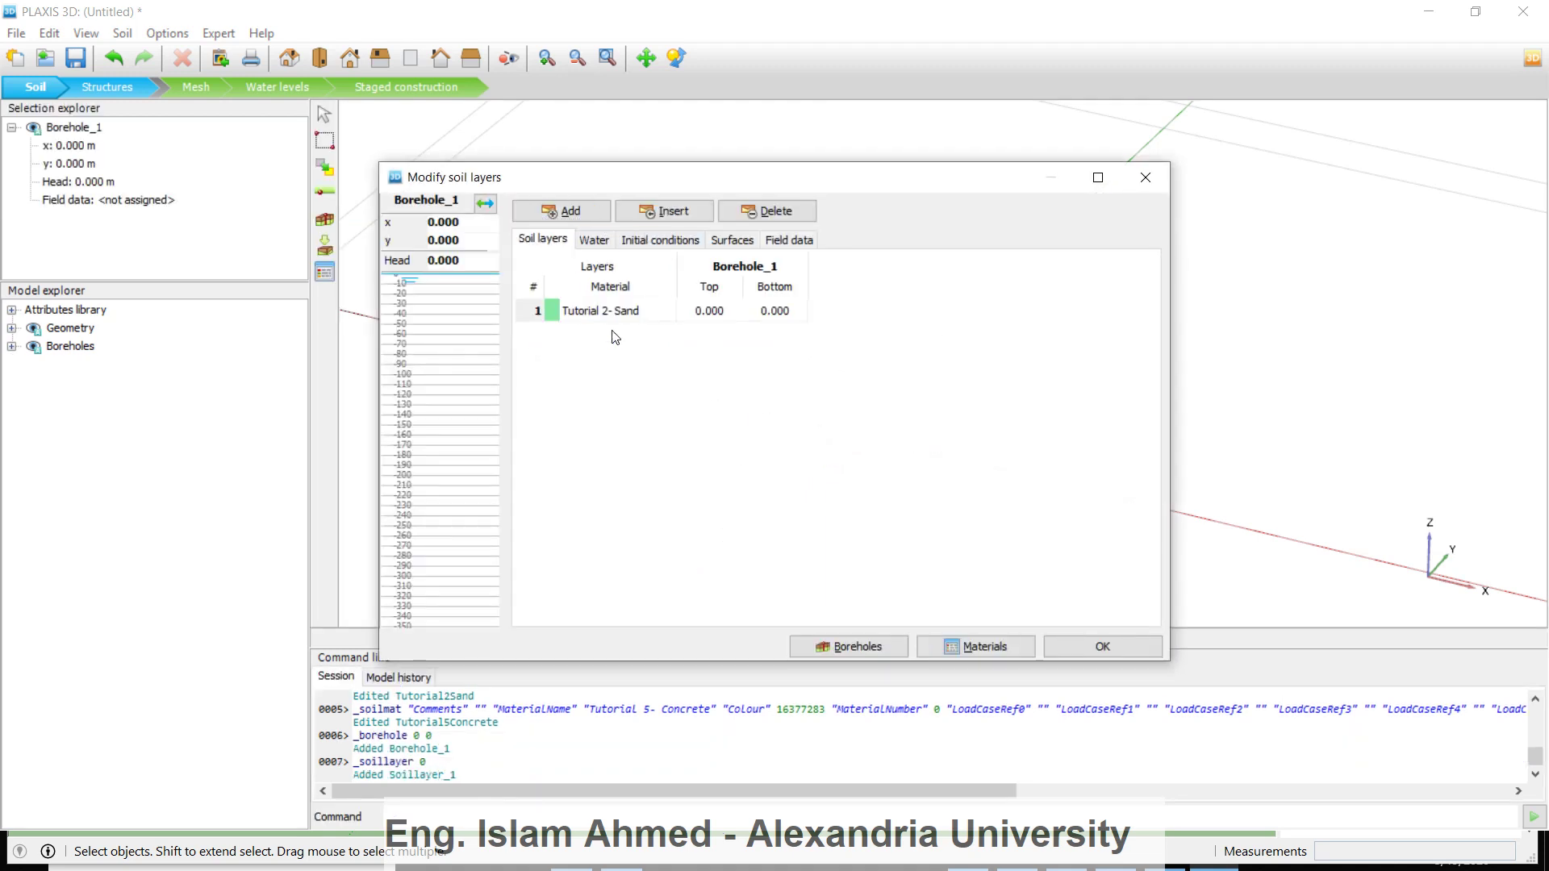
{"action": "left_click", "coordinate": [772, 313]}
{"action": "type", "text": "-12"}
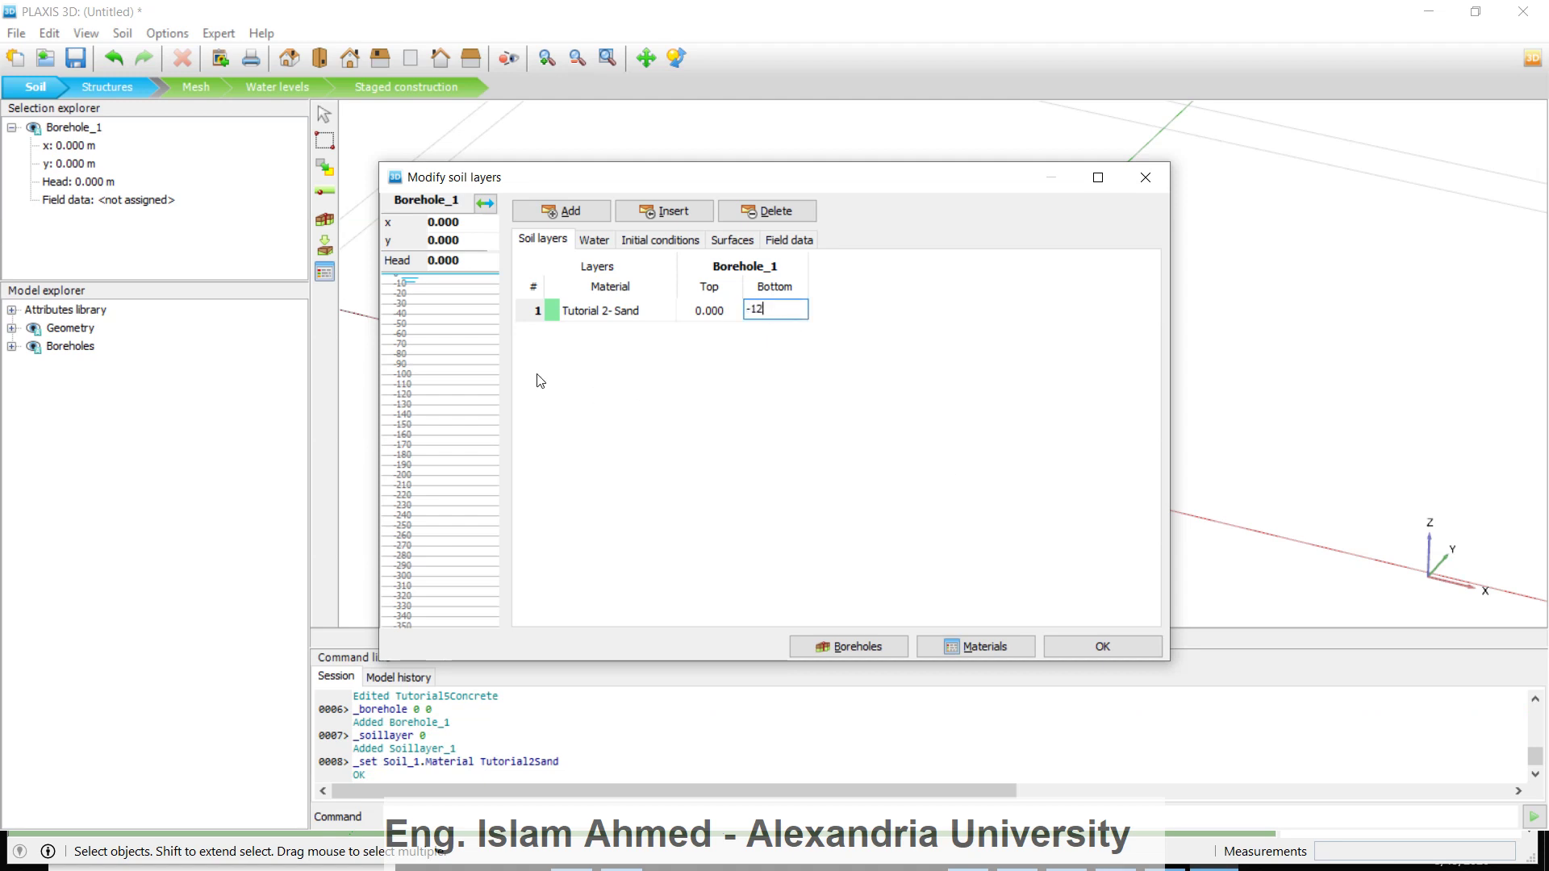
Set the borehole's water head to -1 m
{"action": "left_click", "coordinate": [483, 269]}
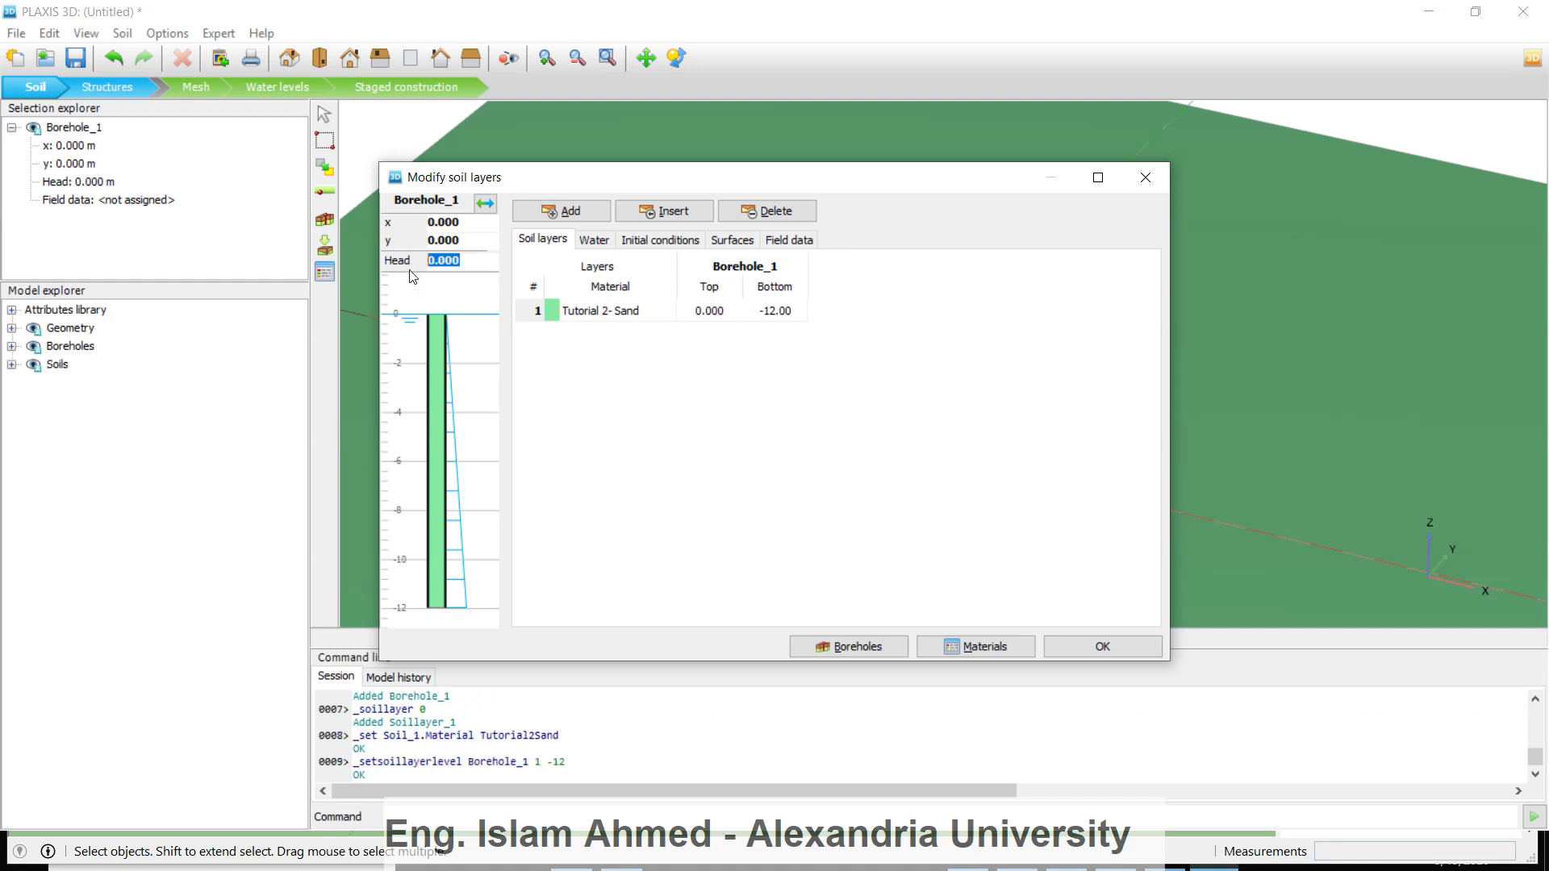
{"action": "type", "text": "-1"}
{"action": "key", "text": "Return"}
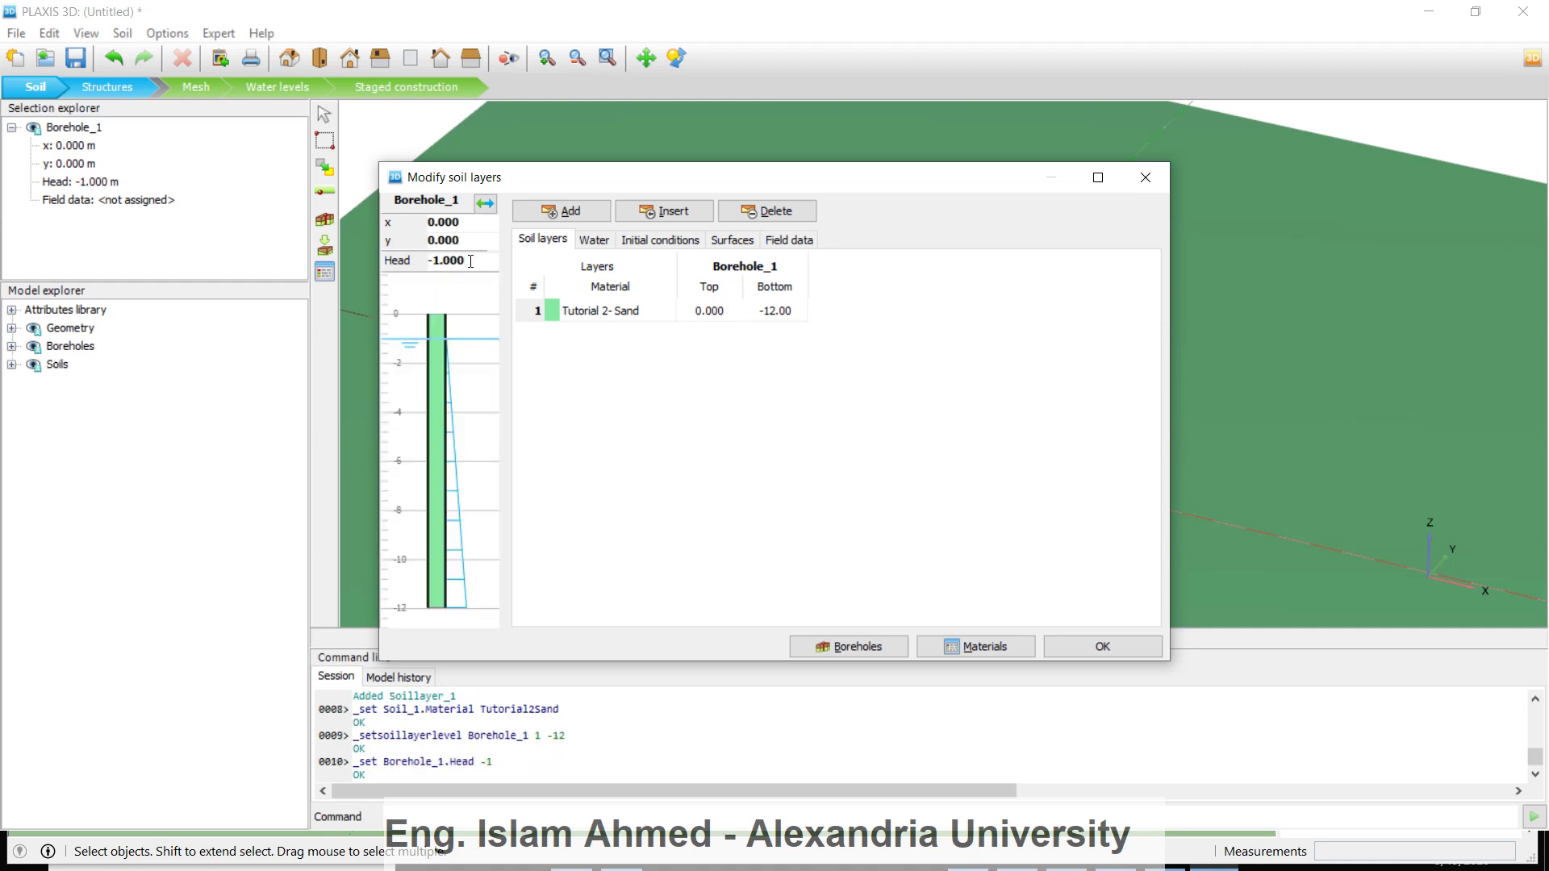
Try a borehole water head of -9999 m to model dry soil
{"action": "left_click_drag", "start_coordinate": [470, 262], "coordinate": [433, 266]}
{"action": "type", "text": "9999"}
{"action": "left_click_drag", "start_coordinate": [463, 261], "coordinate": [429, 277]}
{"action": "left_click", "coordinate": [694, 432]}
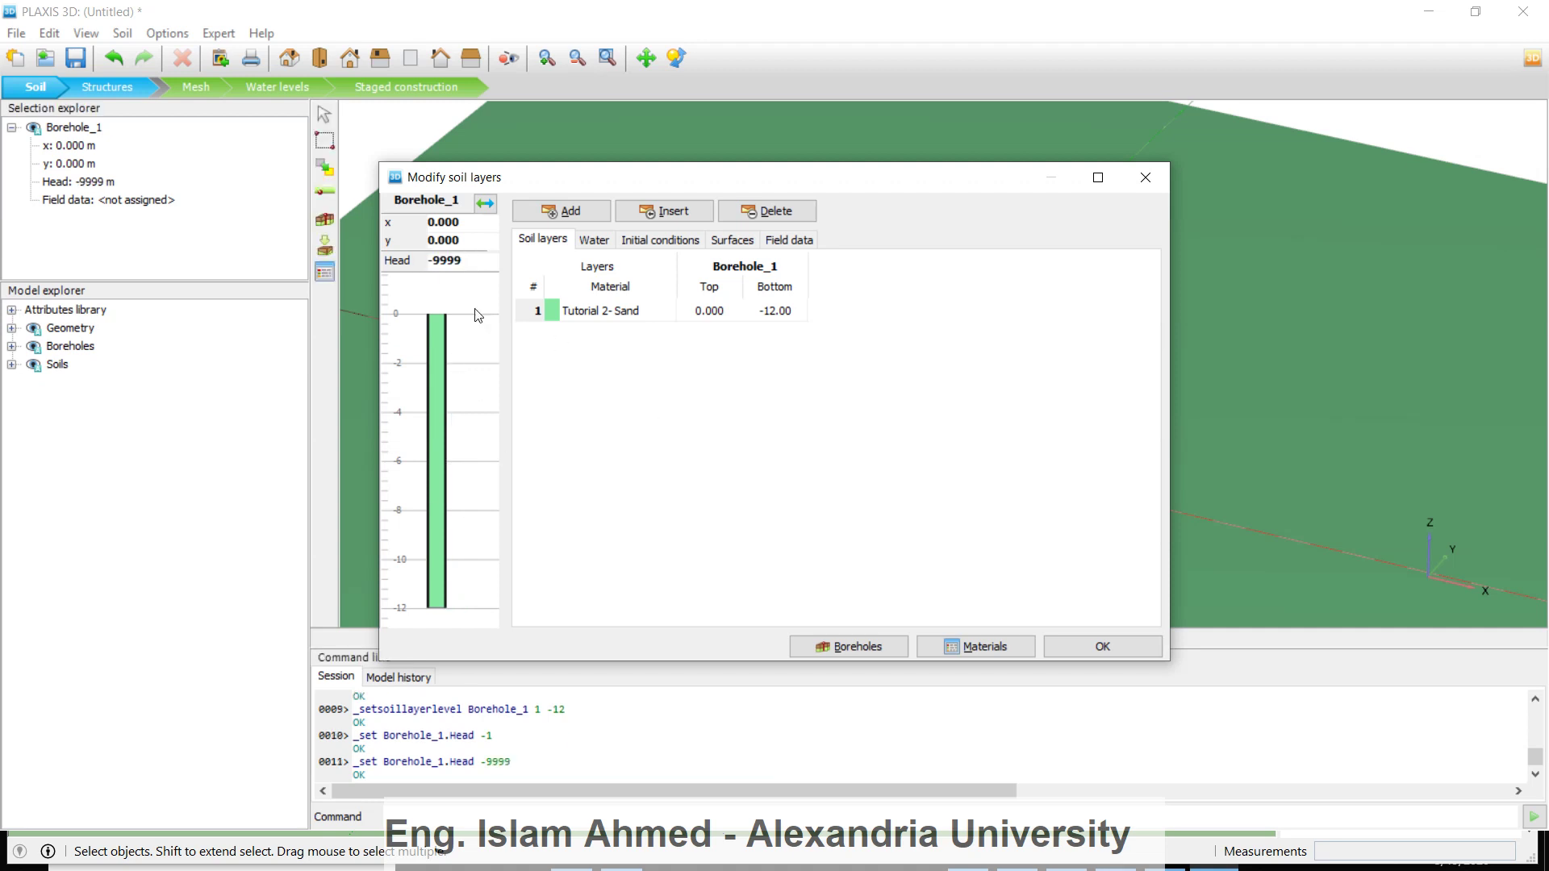
Restore the borehole's water head to -1 m and accept the soil layer definition
{"action": "left_click_drag", "start_coordinate": [478, 267], "coordinate": [414, 288]}
{"action": "type", "text": "-1"}
{"action": "left_click", "coordinate": [664, 390]}
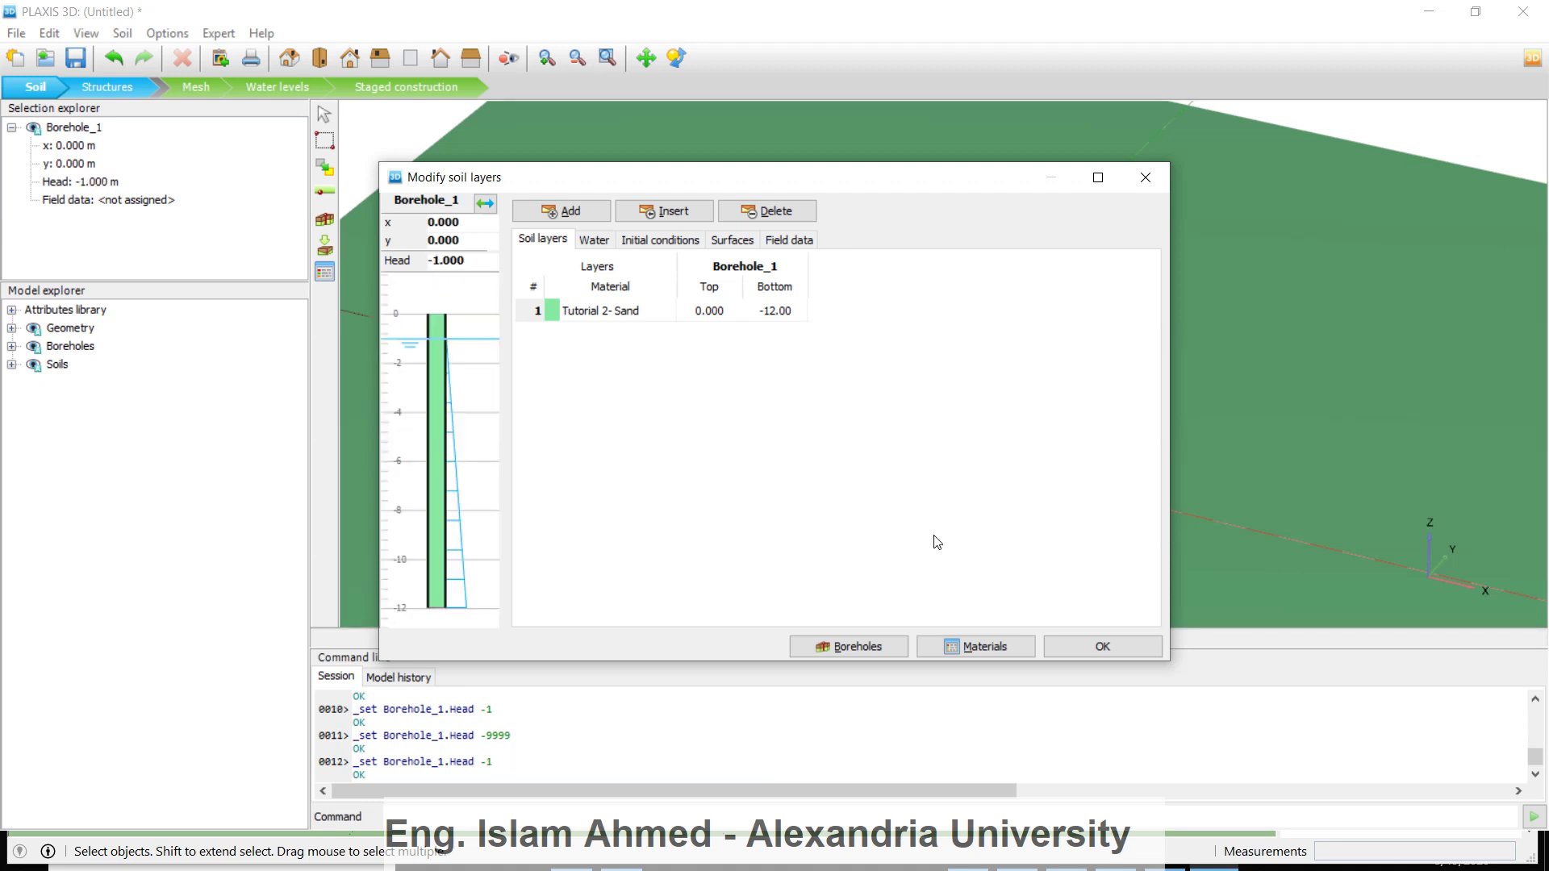
{"action": "left_click", "coordinate": [1082, 651]}
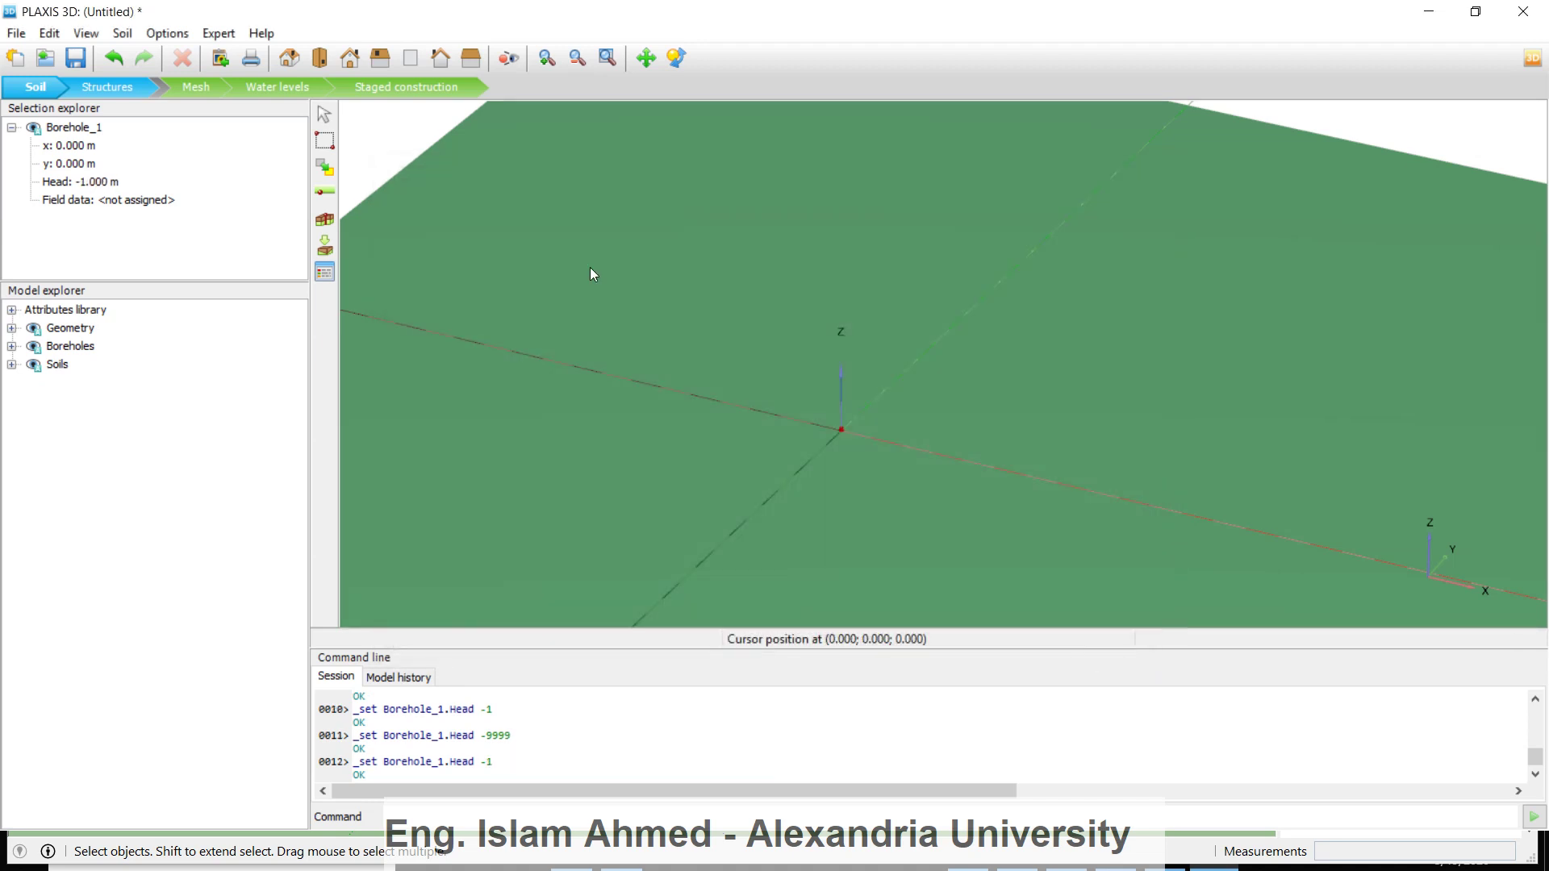
In Structures mode, sketch a surface through (-2, -4, 0), (7, -4, 0), (6, 5, 0) and (-8, 7, 0)
{"action": "left_click", "coordinate": [125, 90]}
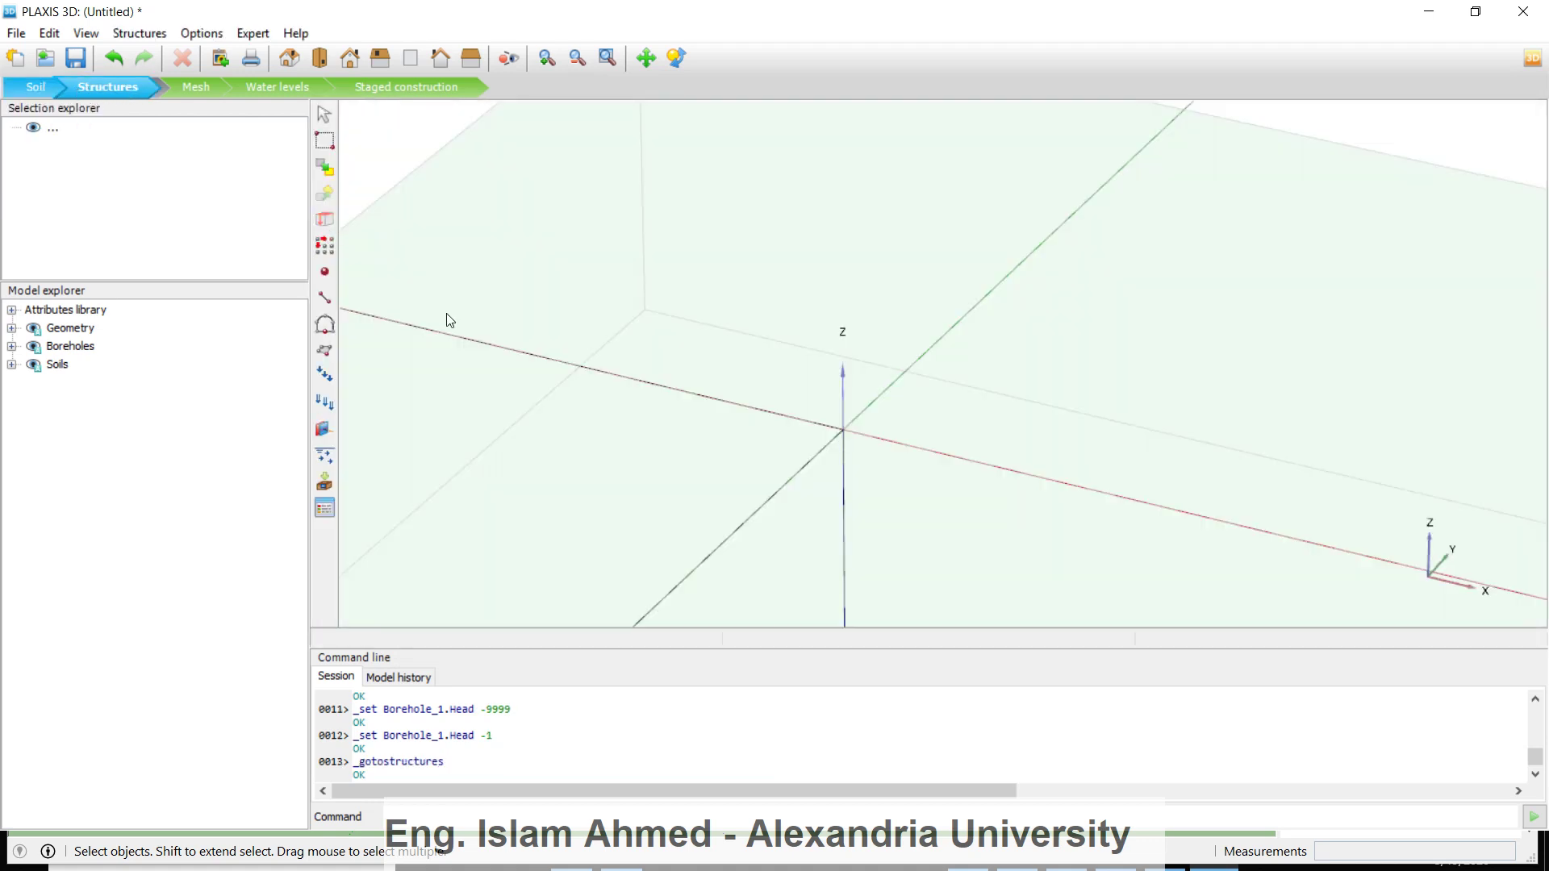
{"action": "left_click", "coordinate": [325, 352]}
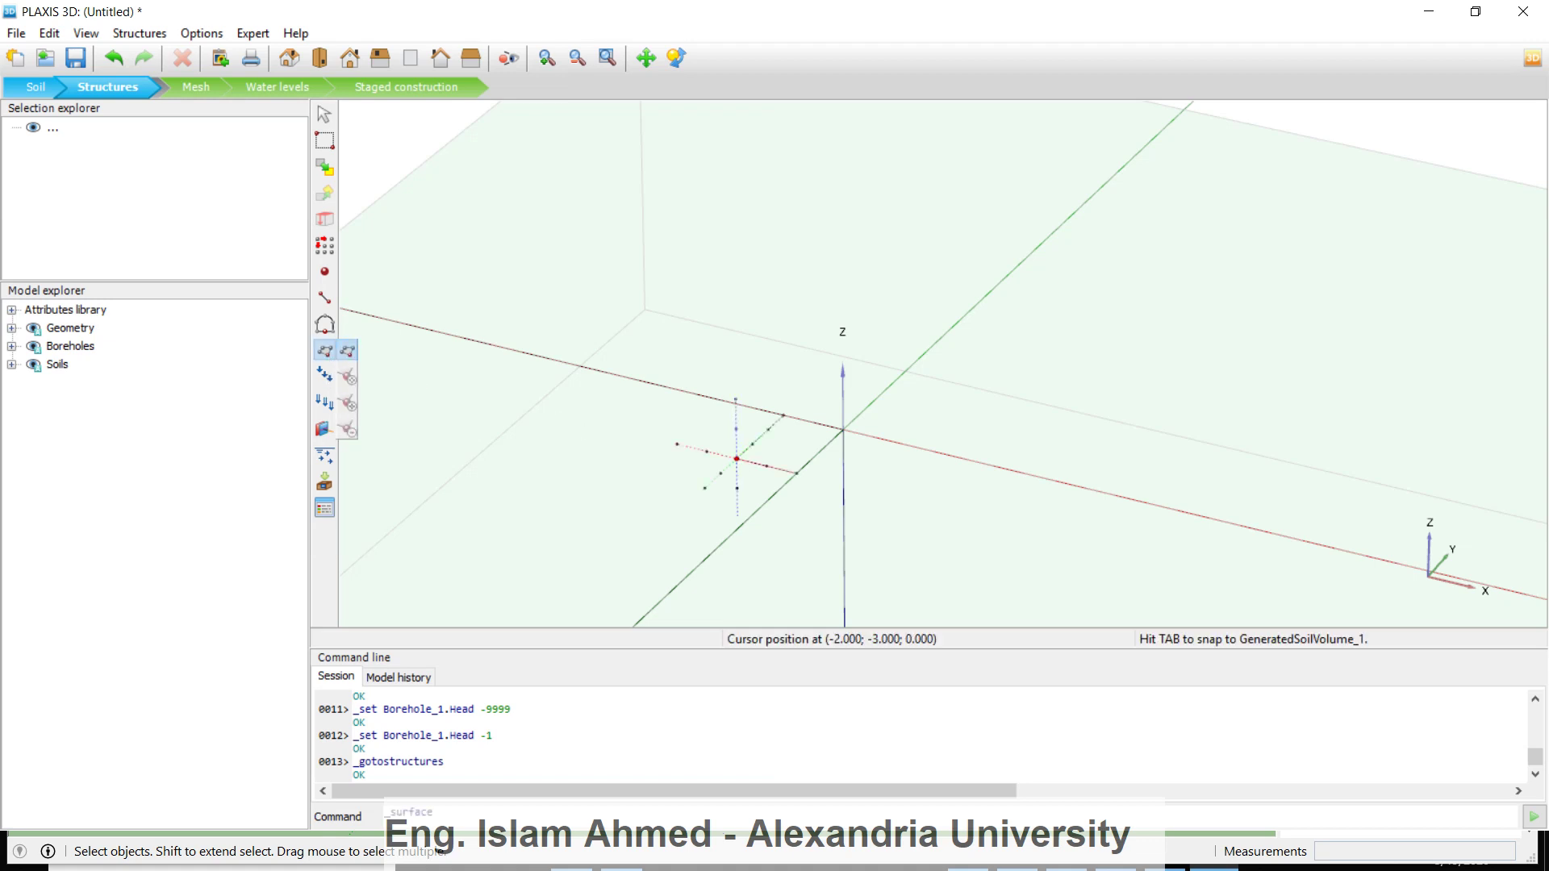
{"action": "left_click", "coordinate": [720, 475]}
{"action": "left_click", "coordinate": [995, 541]}
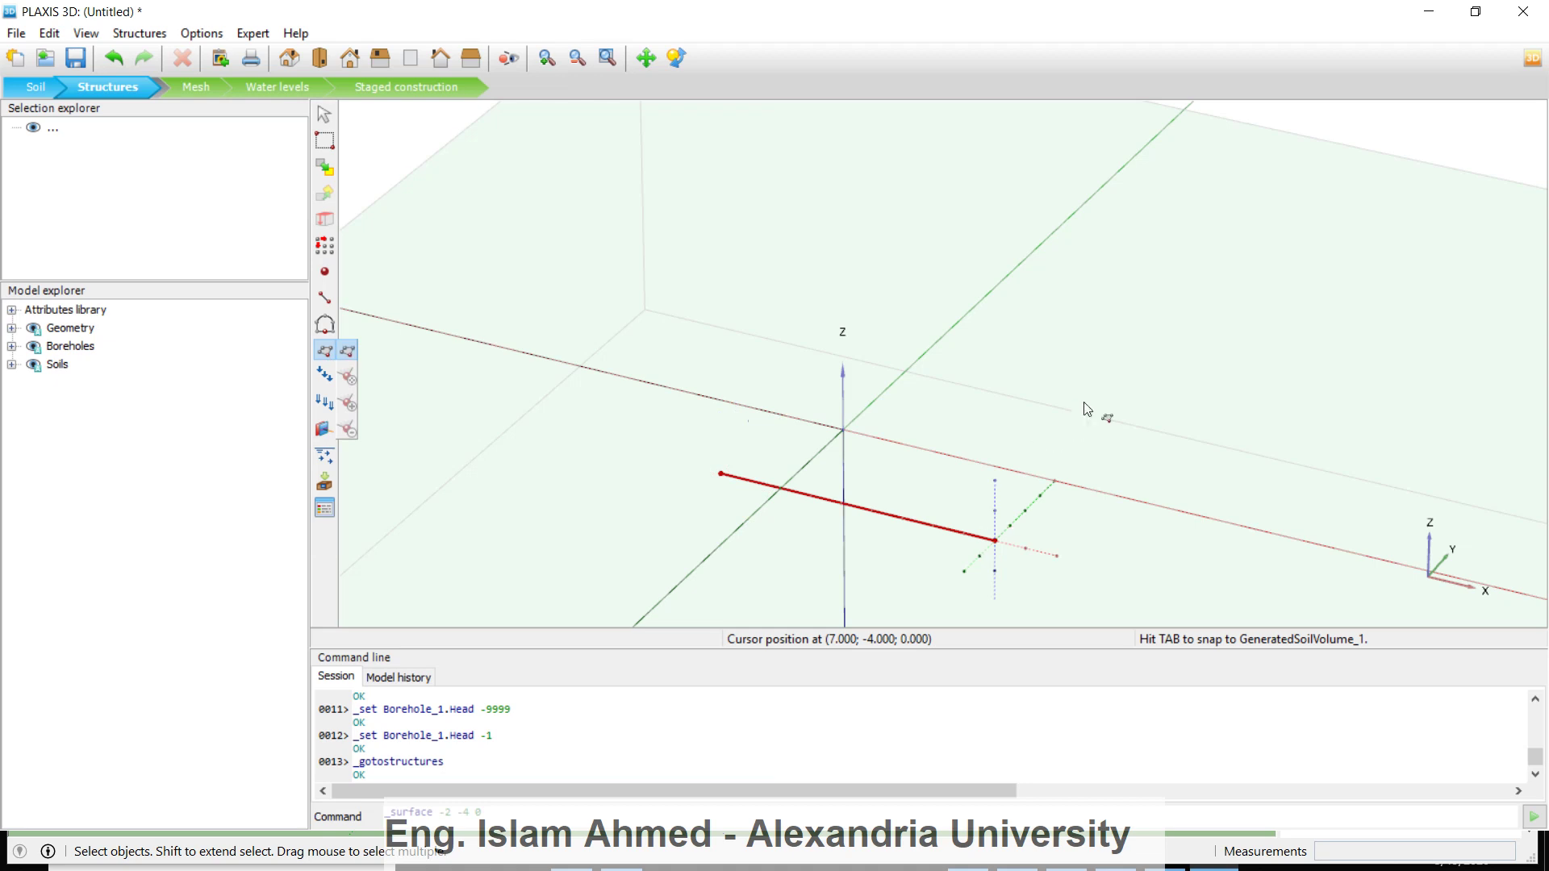
{"action": "left_click", "coordinate": [1097, 401]}
{"action": "double_click", "coordinate": [723, 274]}
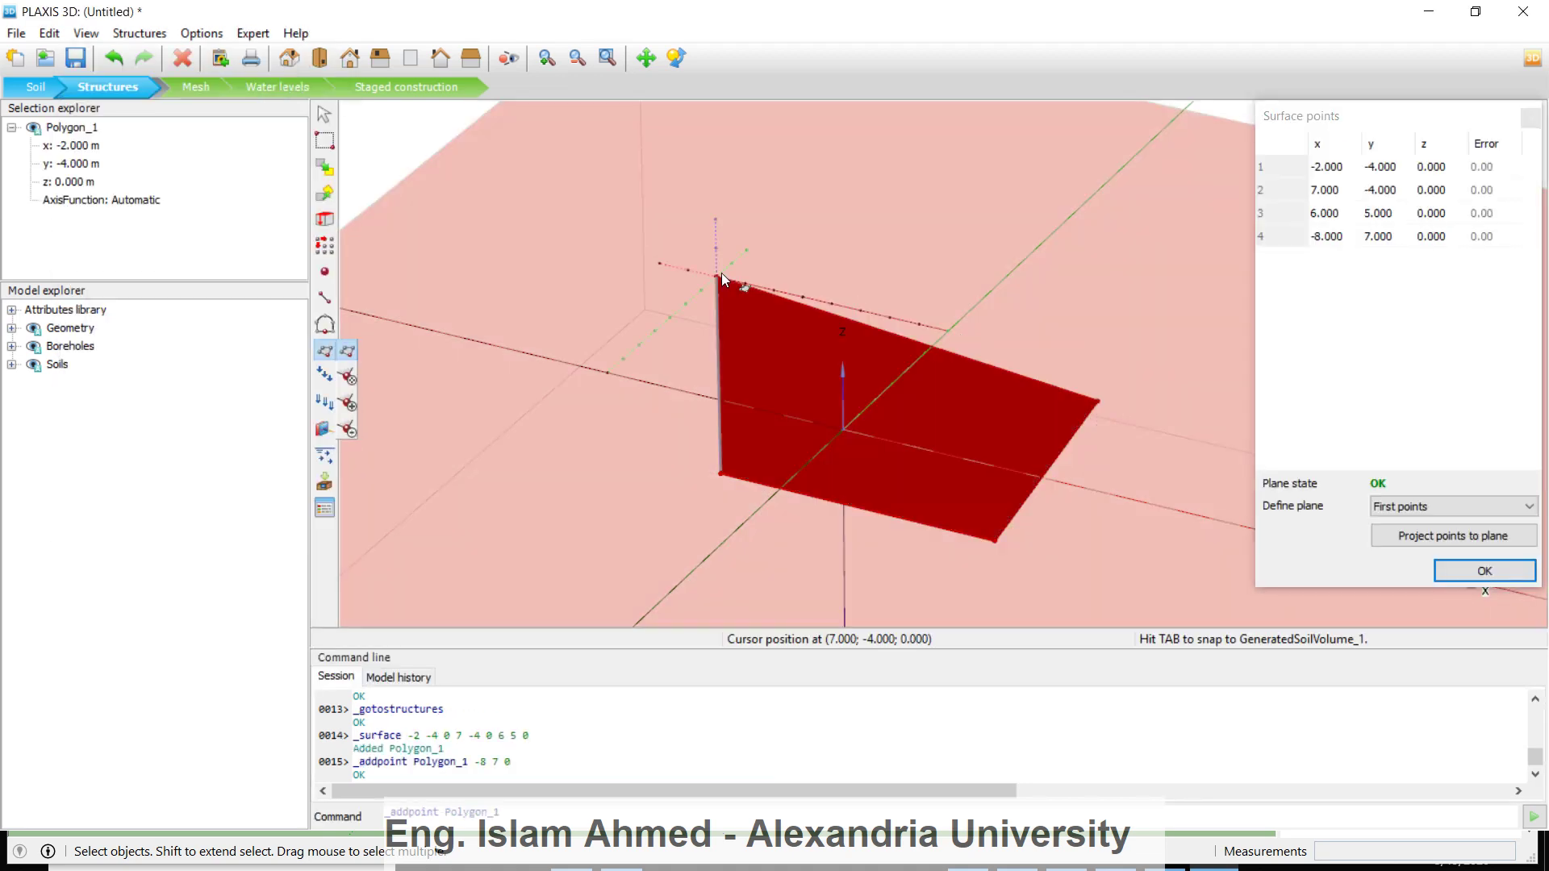
{"action": "key", "text": "Escape"}
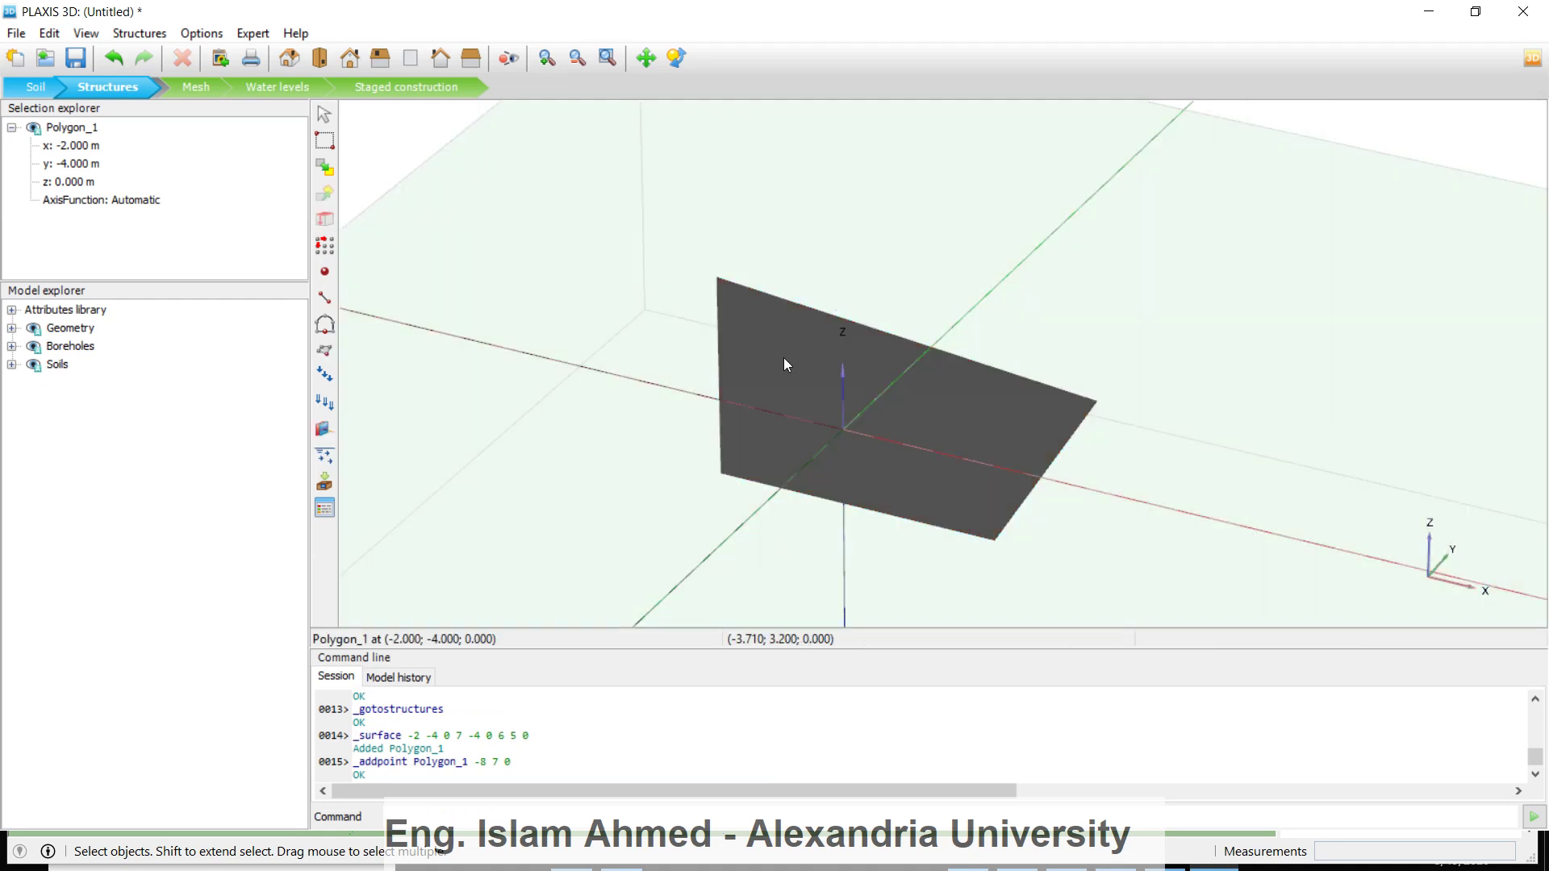
Edit the surface's points, setting point 1 to x -2, y -2 and point 2 to x 2, y -2
{"action": "double_click", "coordinate": [905, 383]}
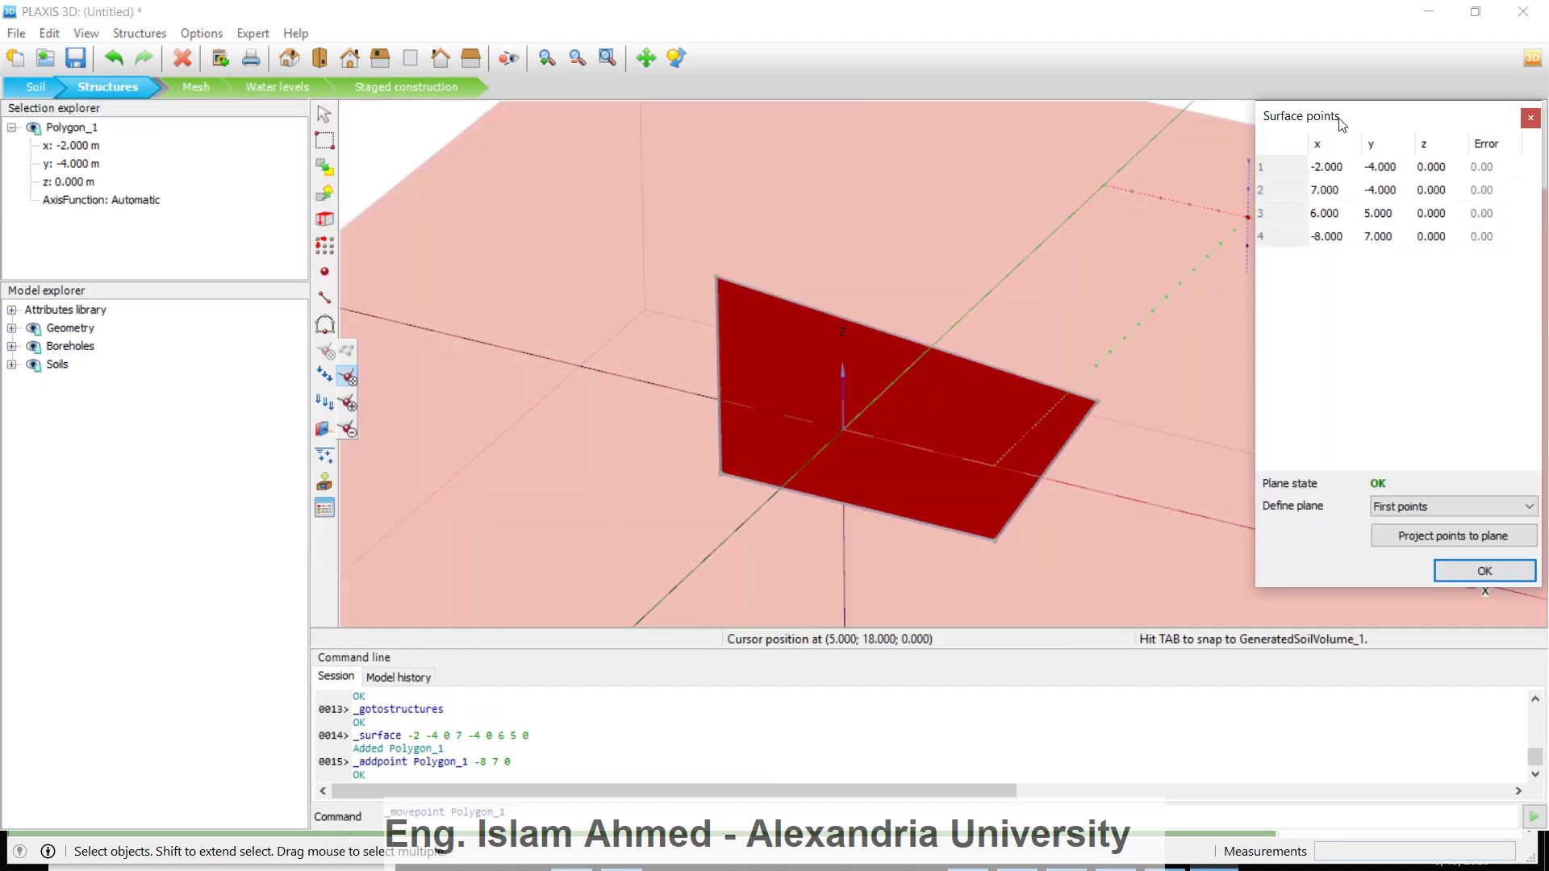
{"action": "left_click_drag", "start_coordinate": [1341, 122], "coordinate": [1048, 106]}
{"action": "double_click", "coordinate": [1035, 153]}
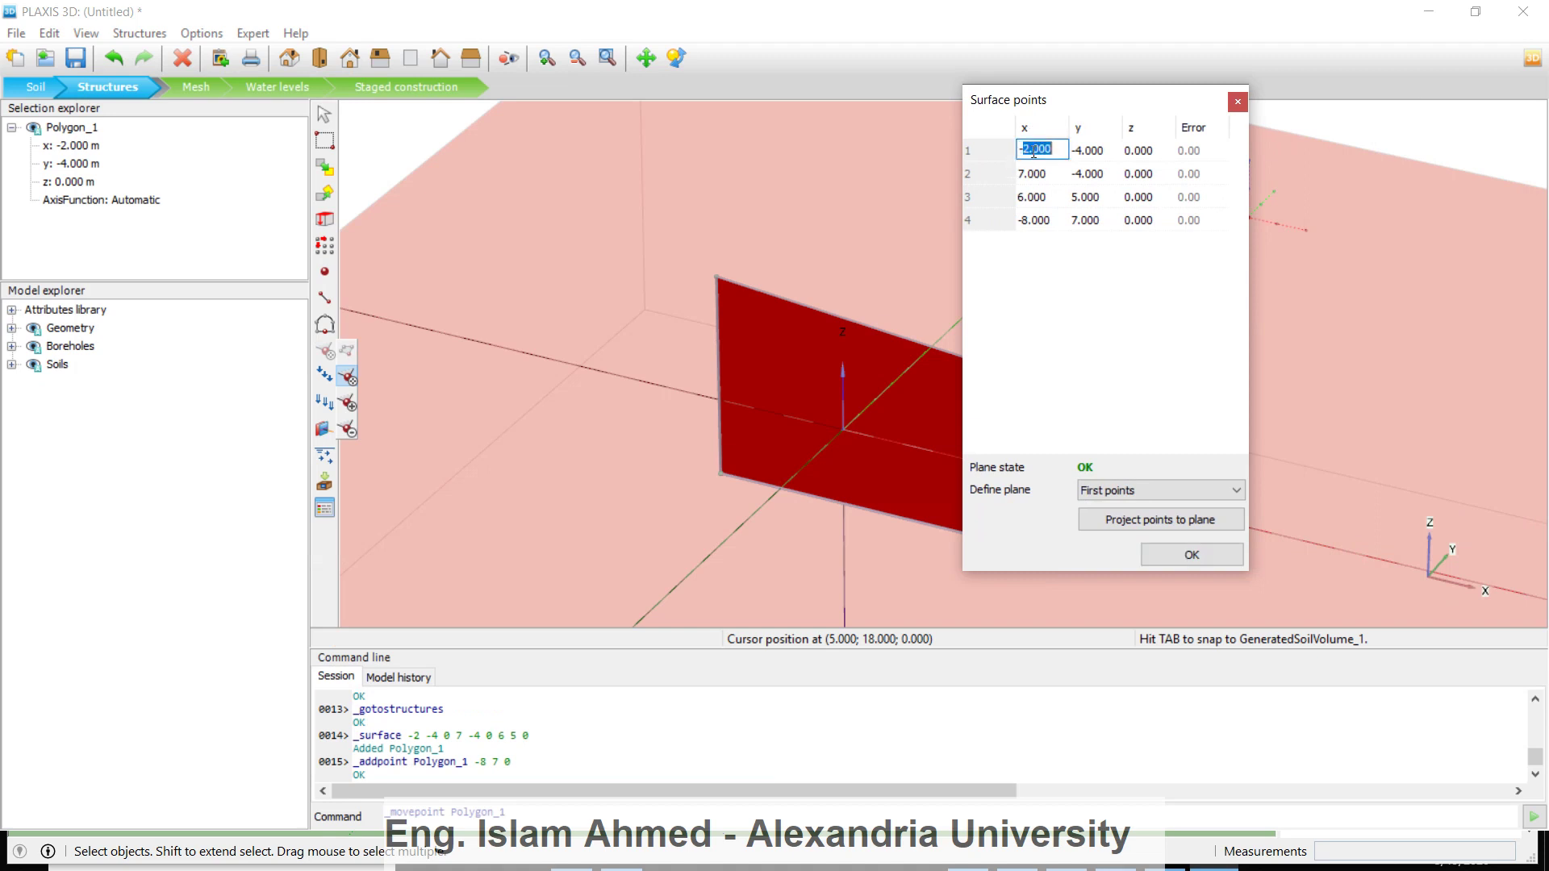
{"action": "type", "text": "-2"}
{"action": "key", "text": "Tab"}
{"action": "type", "text": "-2"}
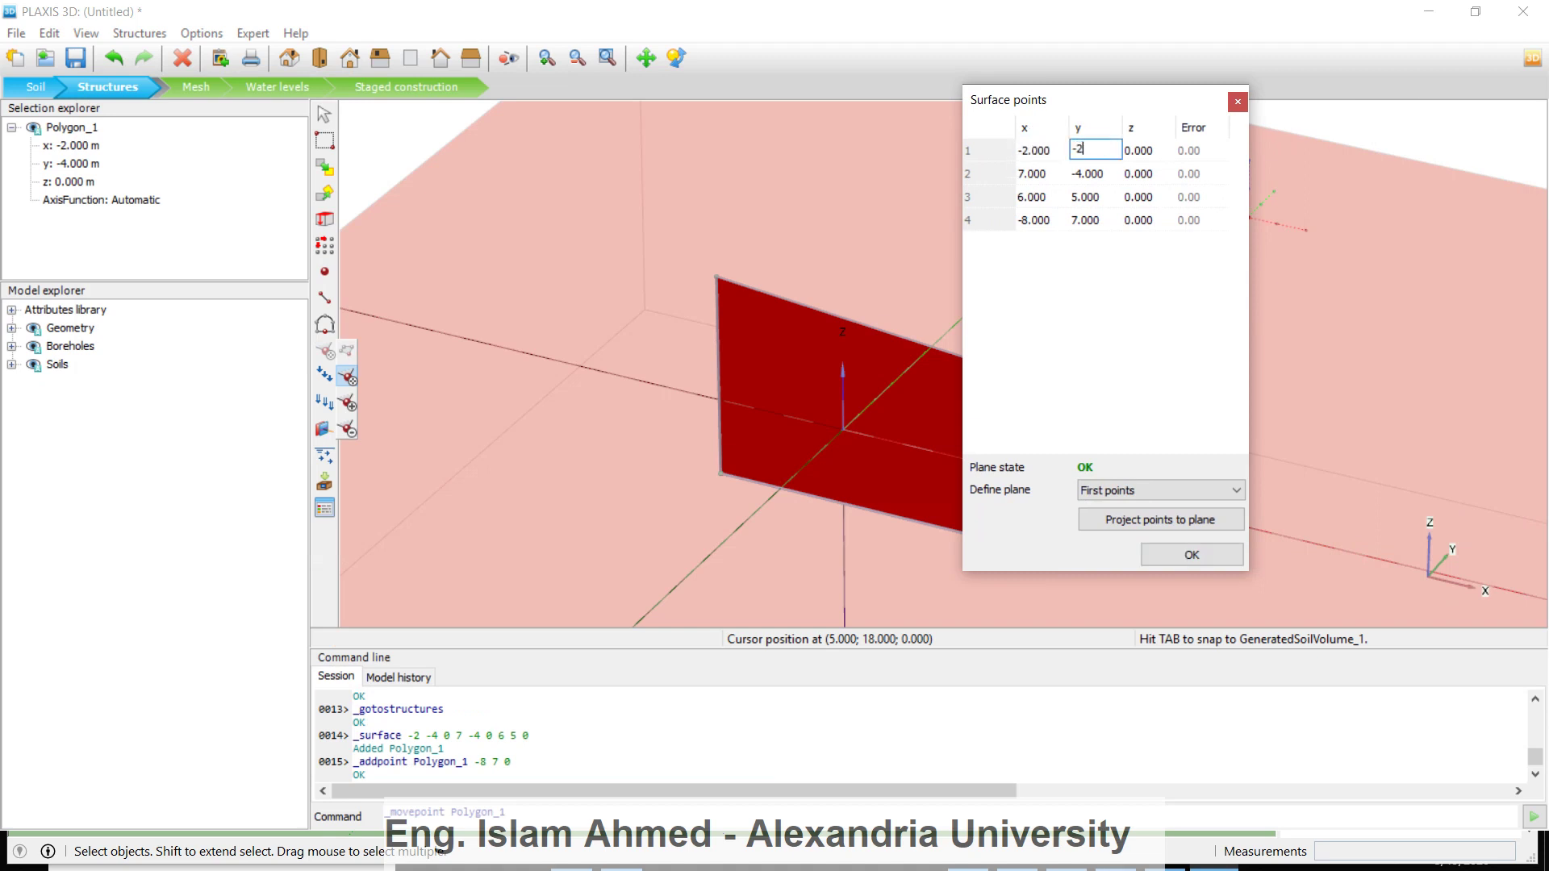
{"action": "key", "text": "Return"}
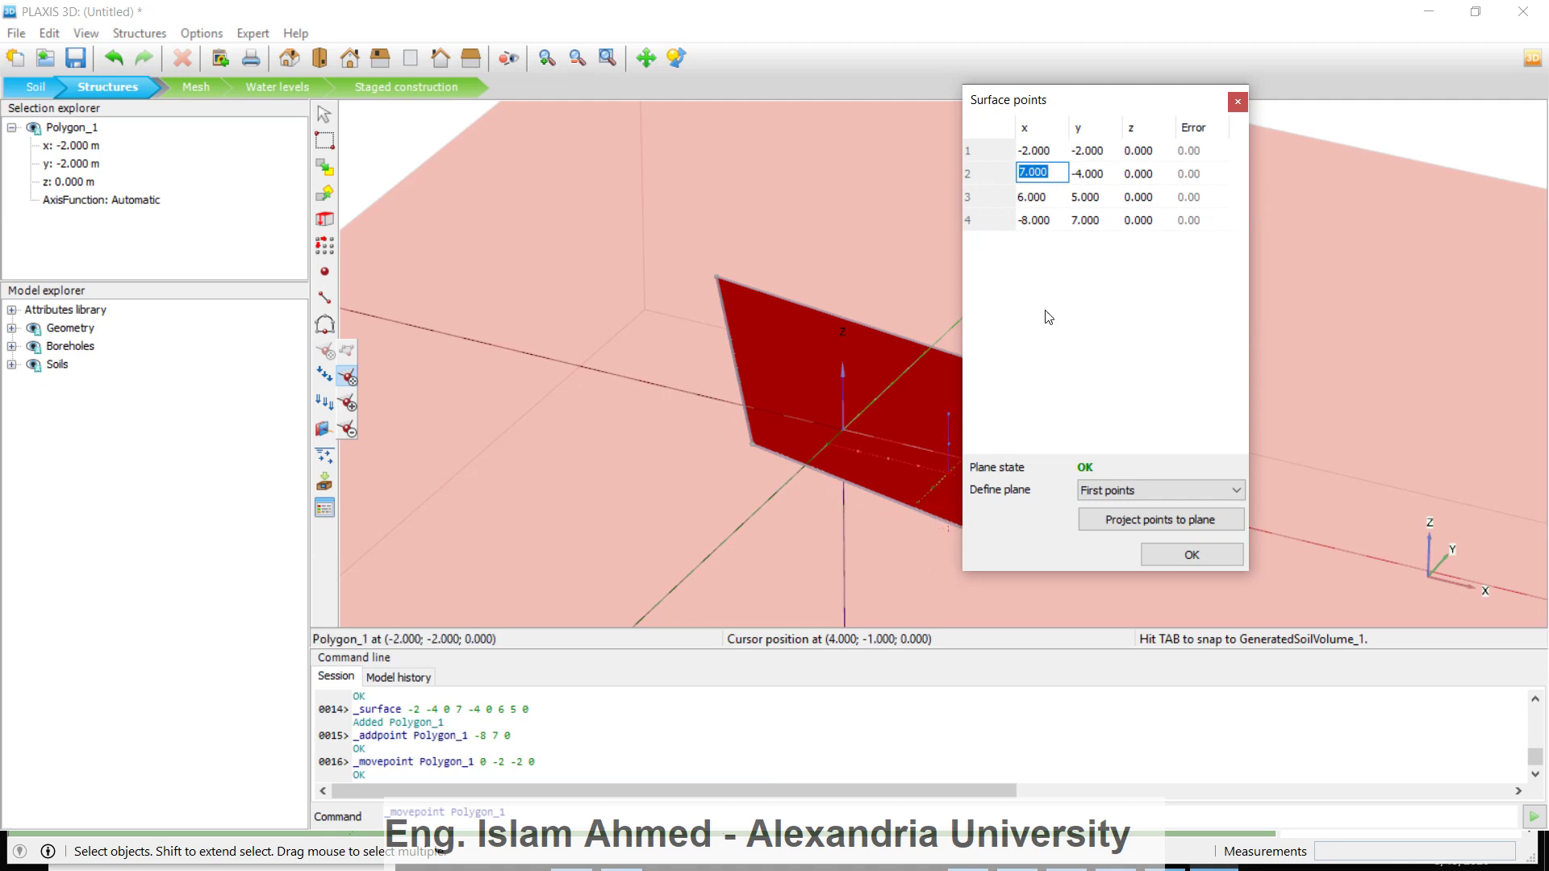
{"action": "type", "text": "2"}
{"action": "key", "text": "Tab"}
{"action": "type", "text": "-2"}
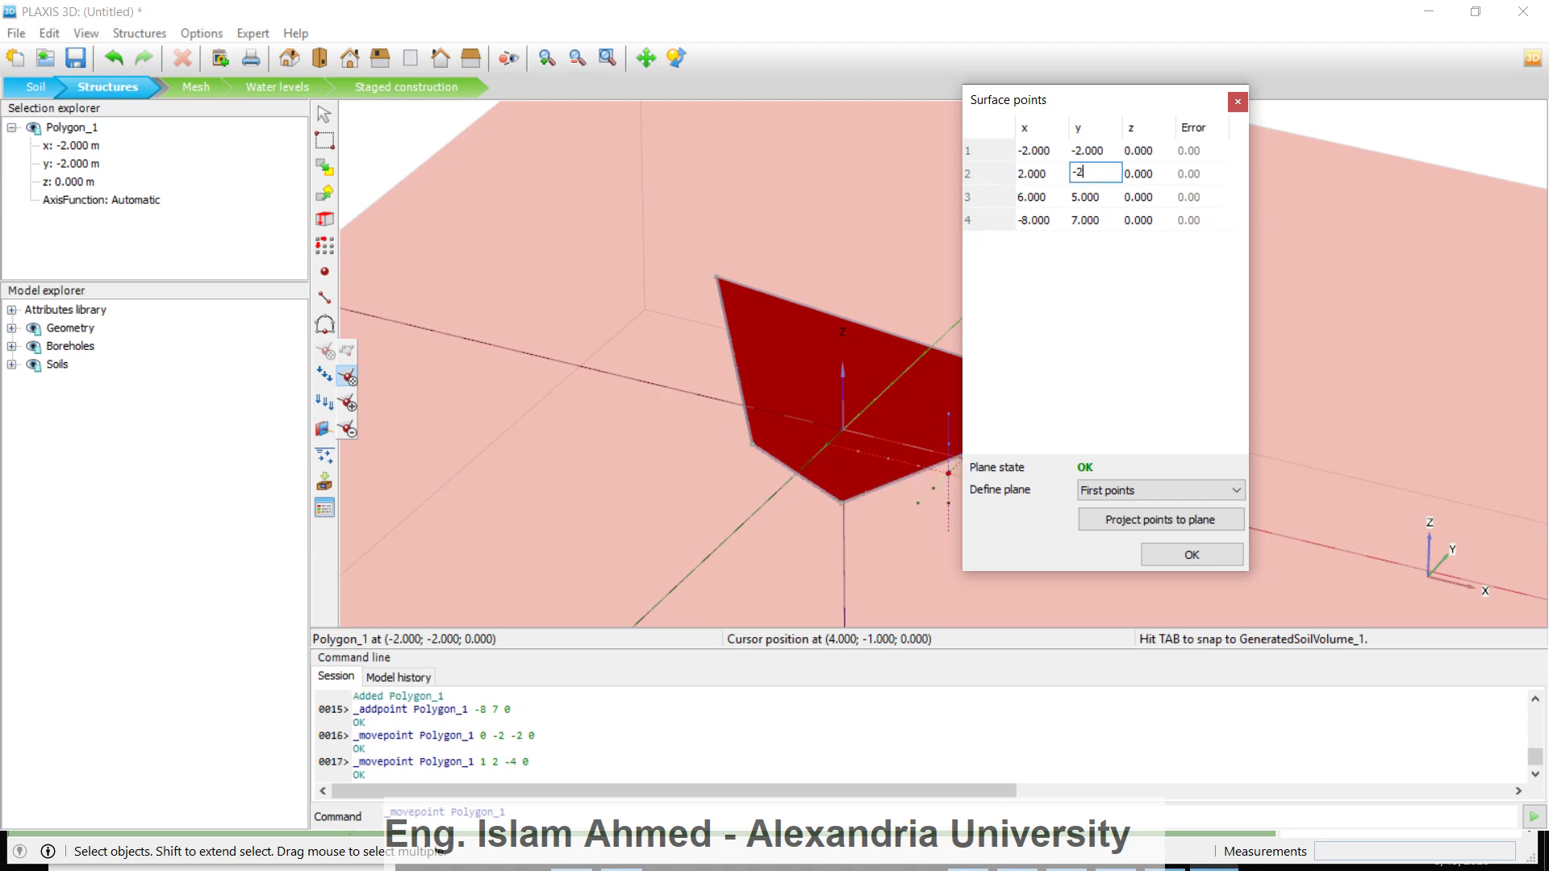
{"action": "key", "text": "Tab"}
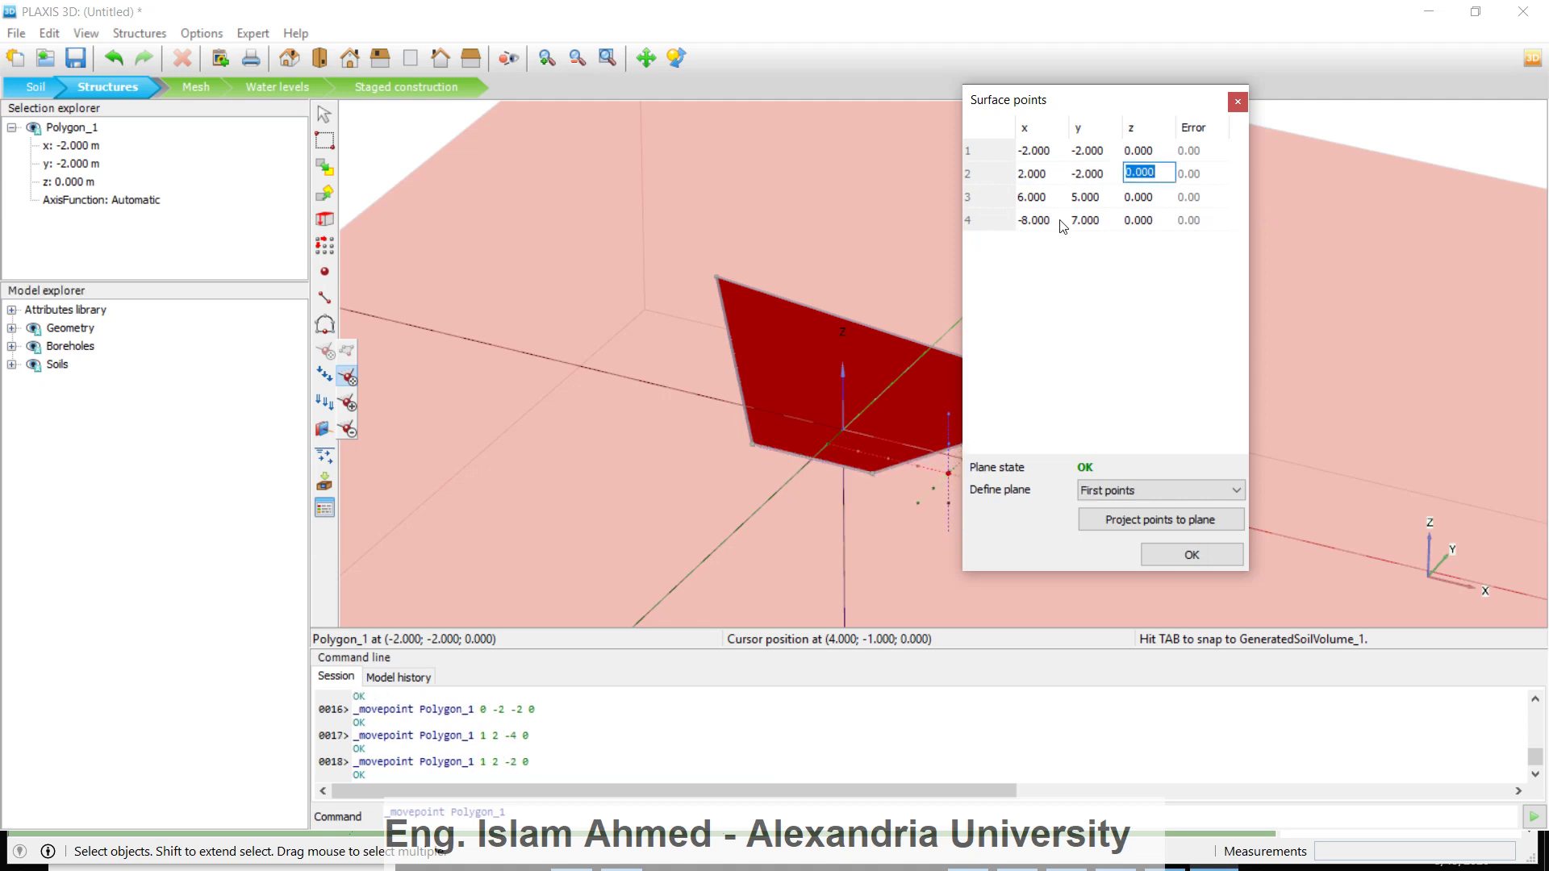
{"action": "key", "text": "Tab"}
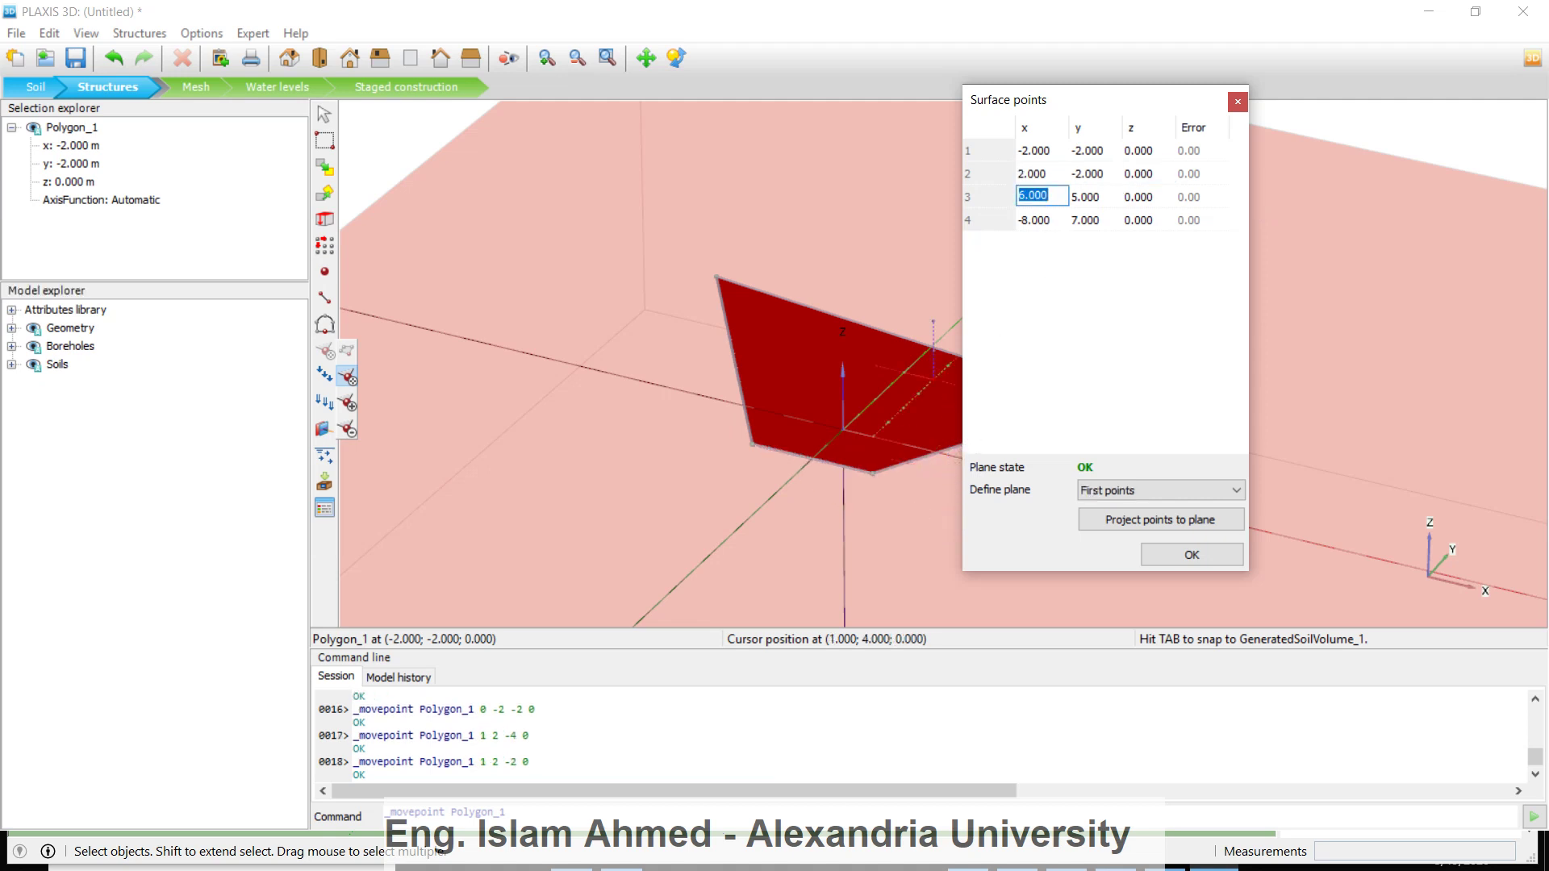
Set the surface's point 3 to x 2, y 2 and point 4 to x -2, y 2, and accept the points
{"action": "type", "text": "2"}
{"action": "key", "text": "Tab"}
{"action": "type", "text": "2"}
{"action": "key", "text": "Tab"}
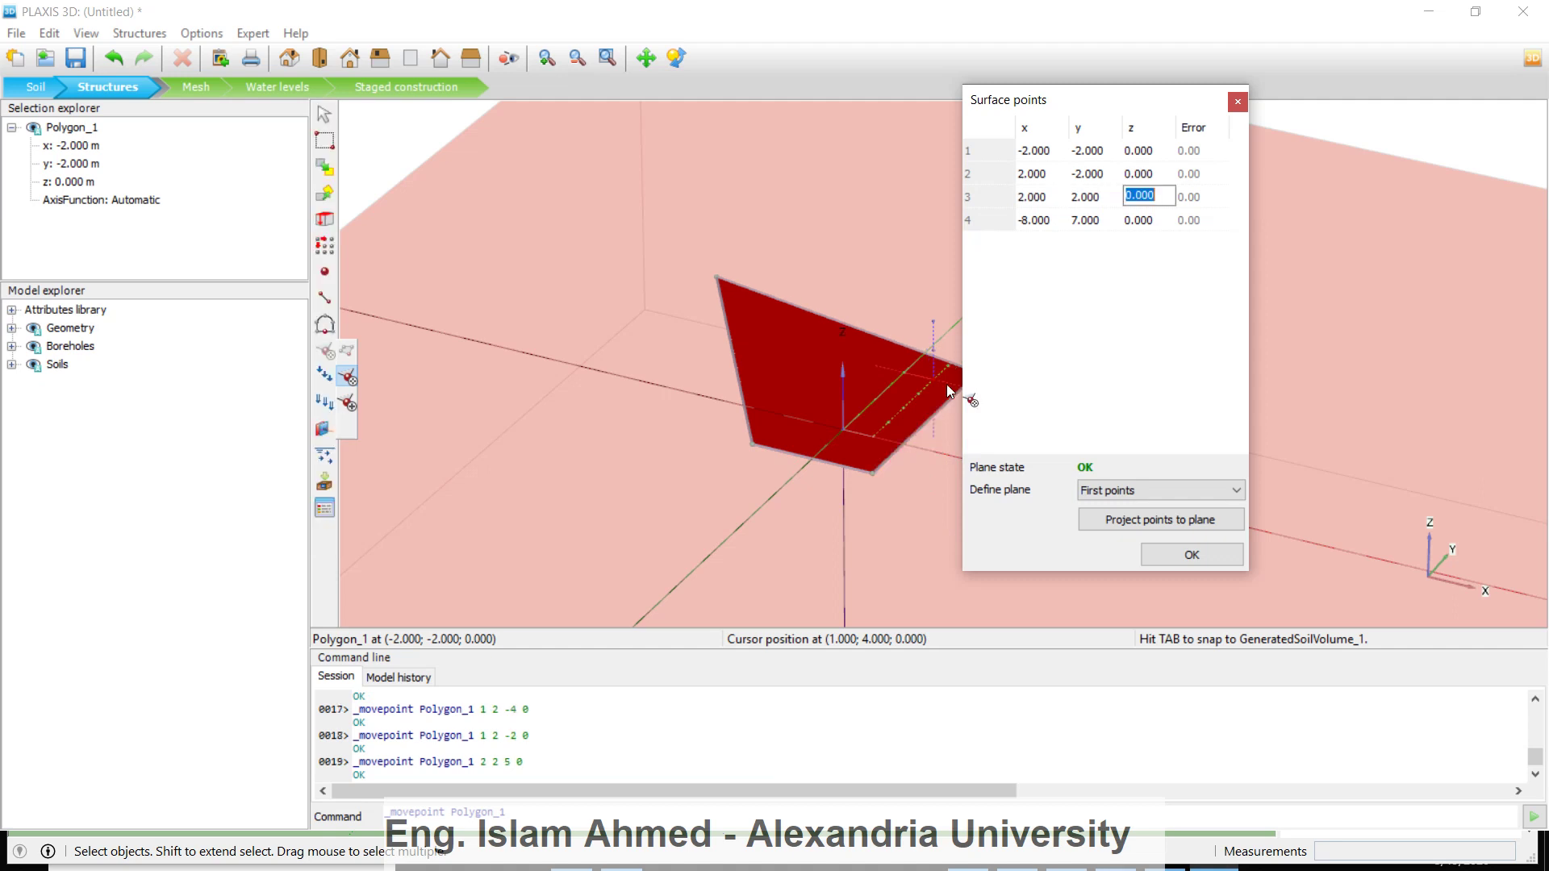
{"action": "key", "text": "Tab"}
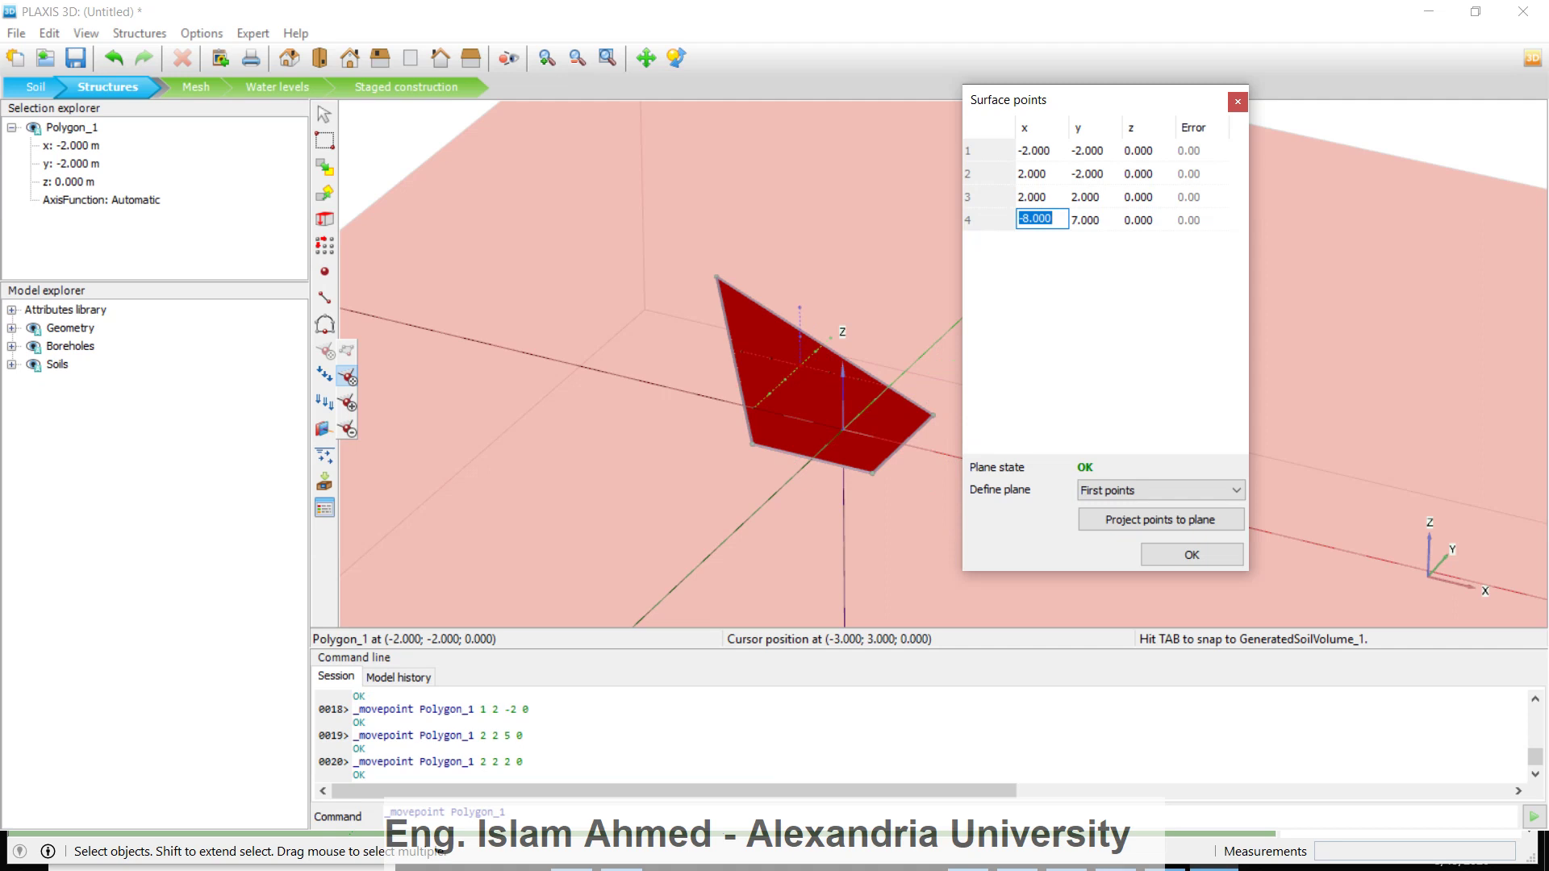
{"action": "type", "text": "-2"}
{"action": "key", "text": "Tab"}
{"action": "type", "text": "2"}
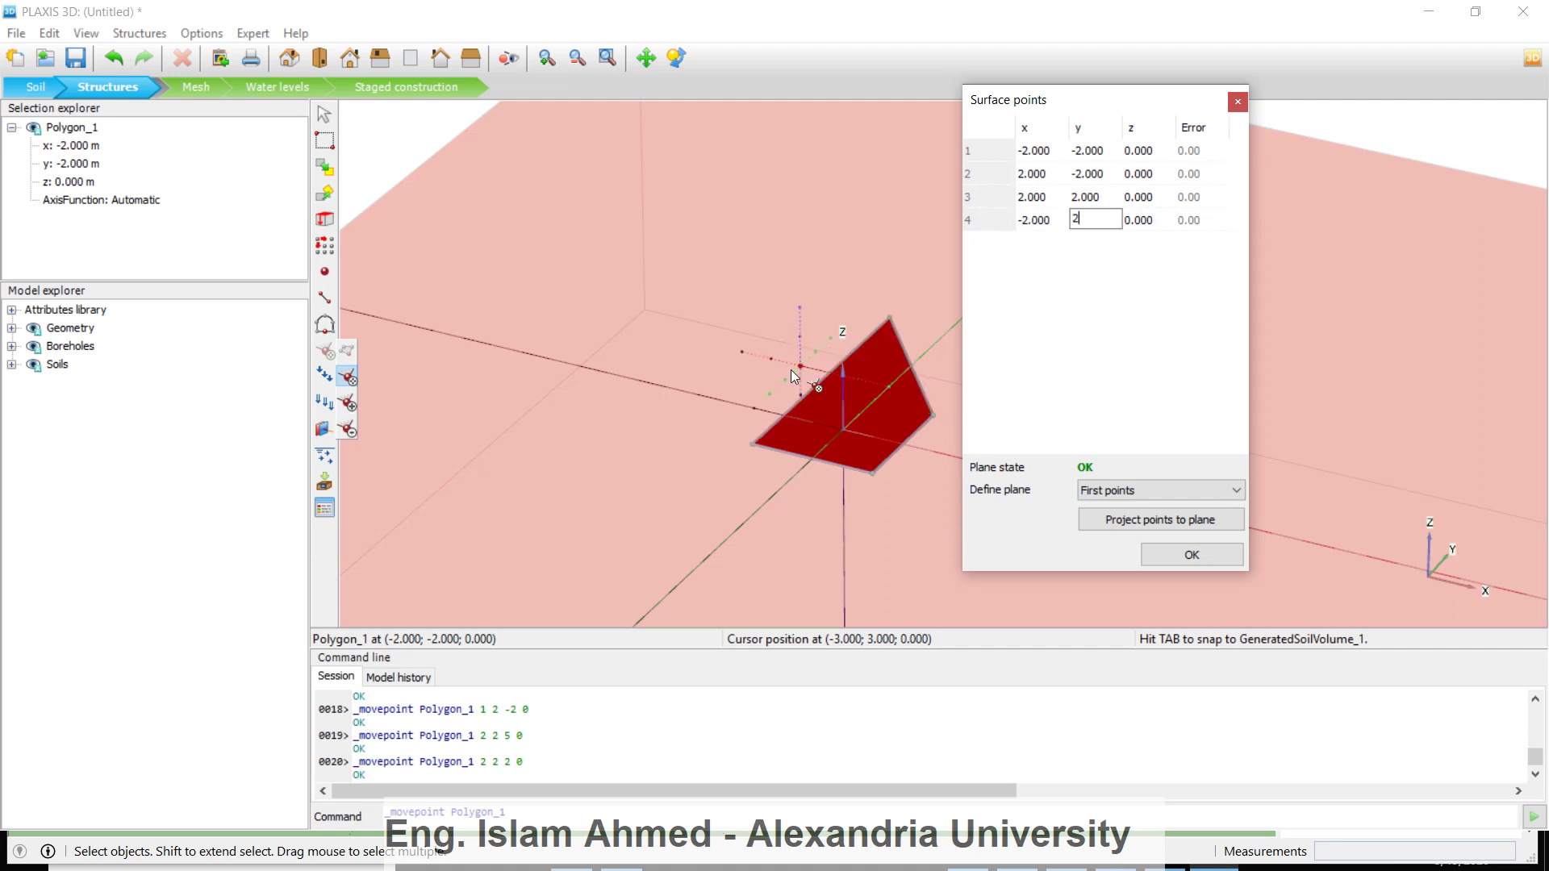
{"action": "key", "text": "Tab"}
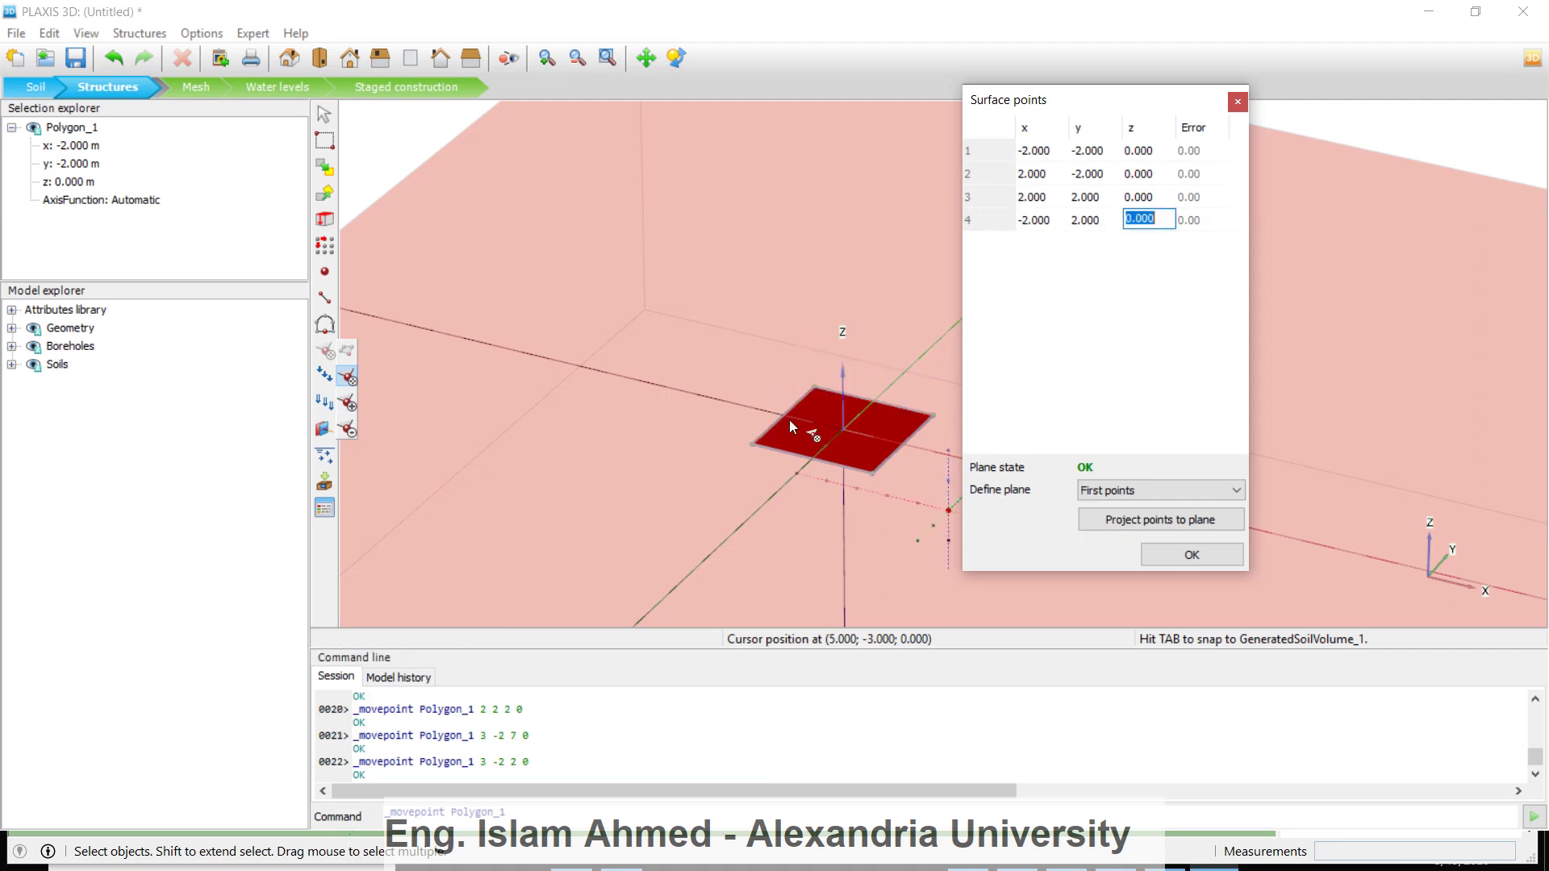
{"action": "left_click", "coordinate": [1192, 555]}
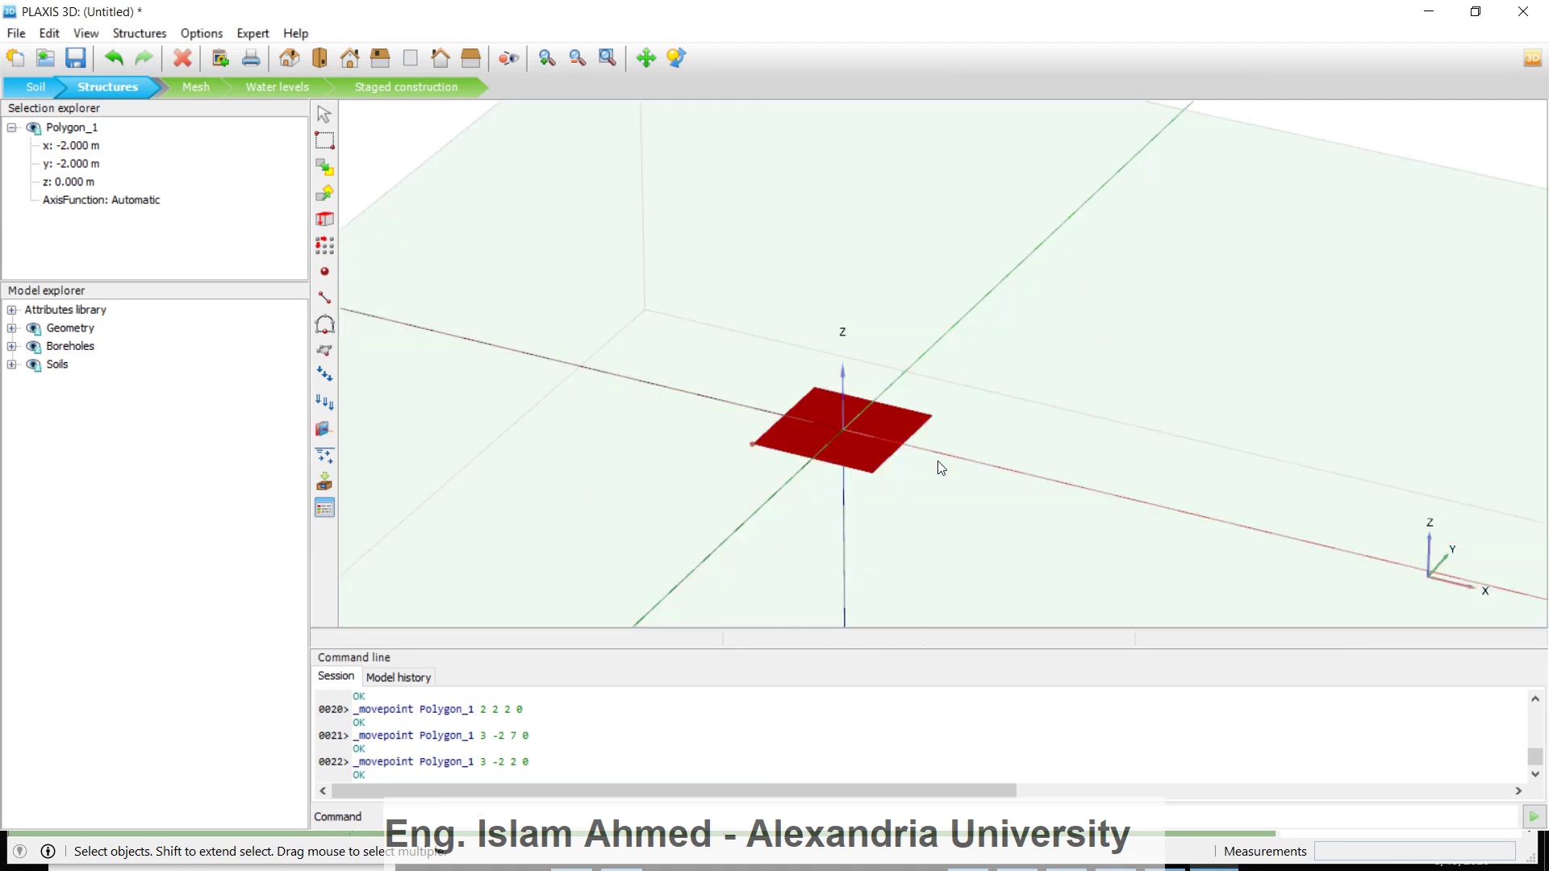
Extrude the square surface downward into a volume with an extrusion vector of z -1.8 m
{"action": "left_click", "coordinate": [938, 460]}
{"action": "scroll", "coordinate": [830, 476], "scroll_direction": "up", "scroll_amount": 3}
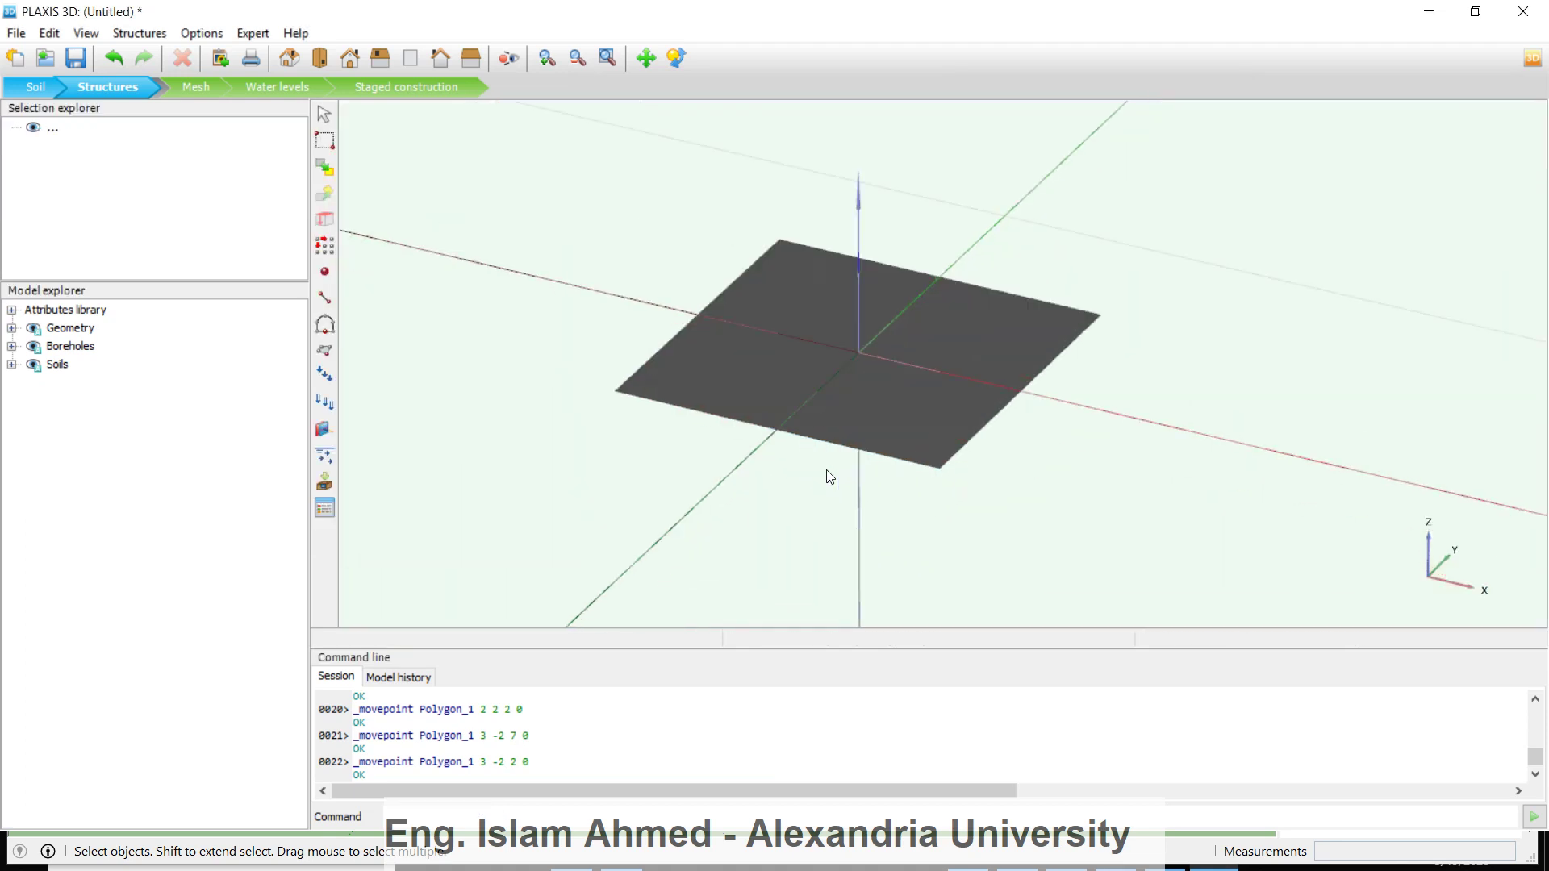
{"action": "left_click", "coordinate": [913, 354]}
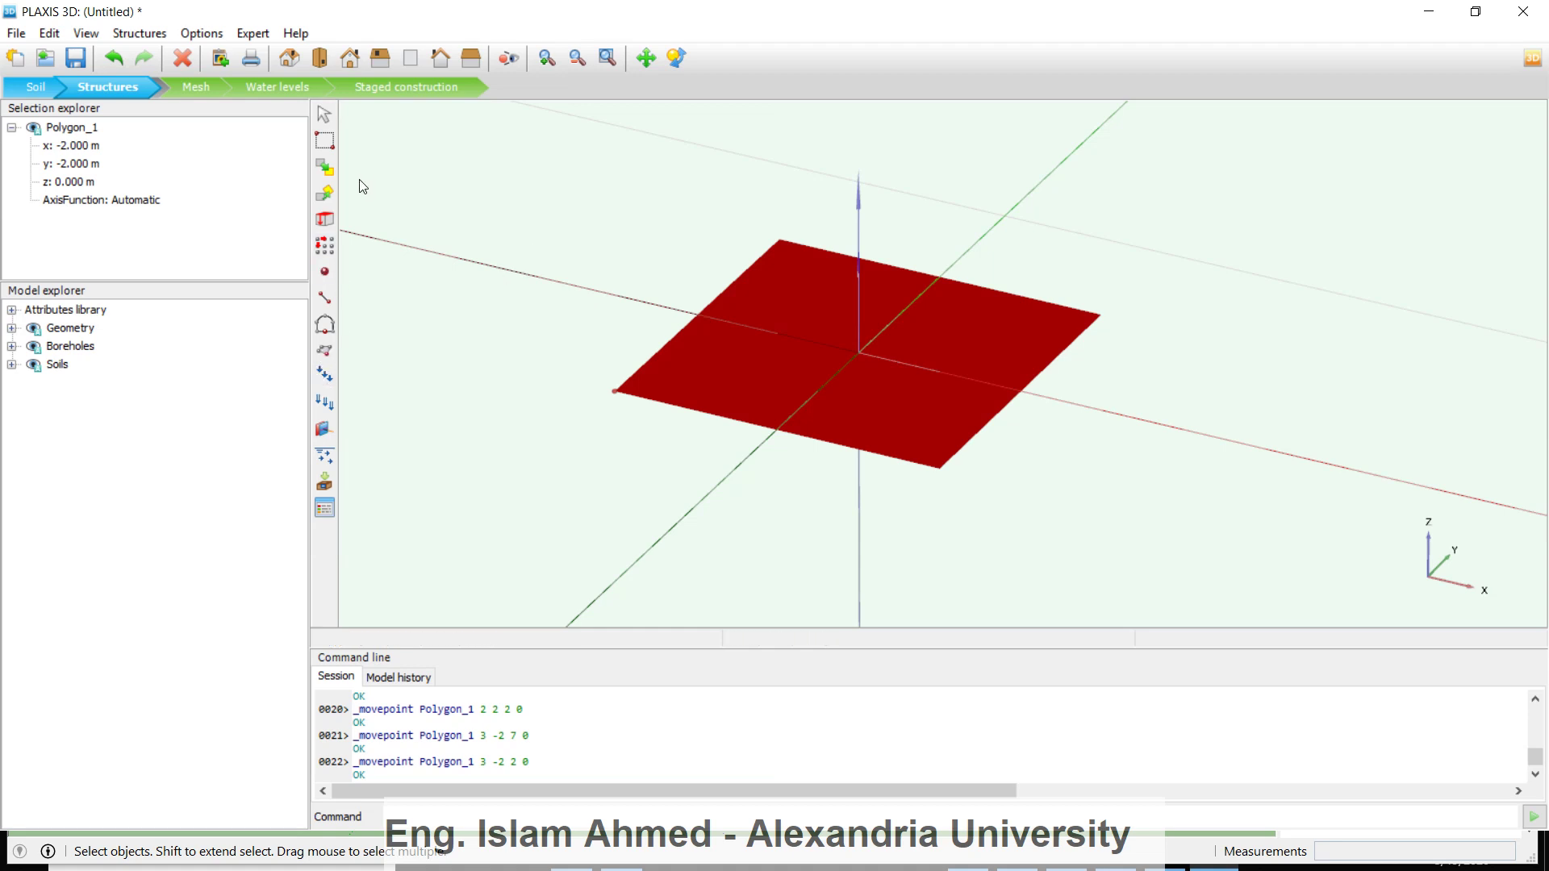
{"action": "left_click", "coordinate": [325, 218]}
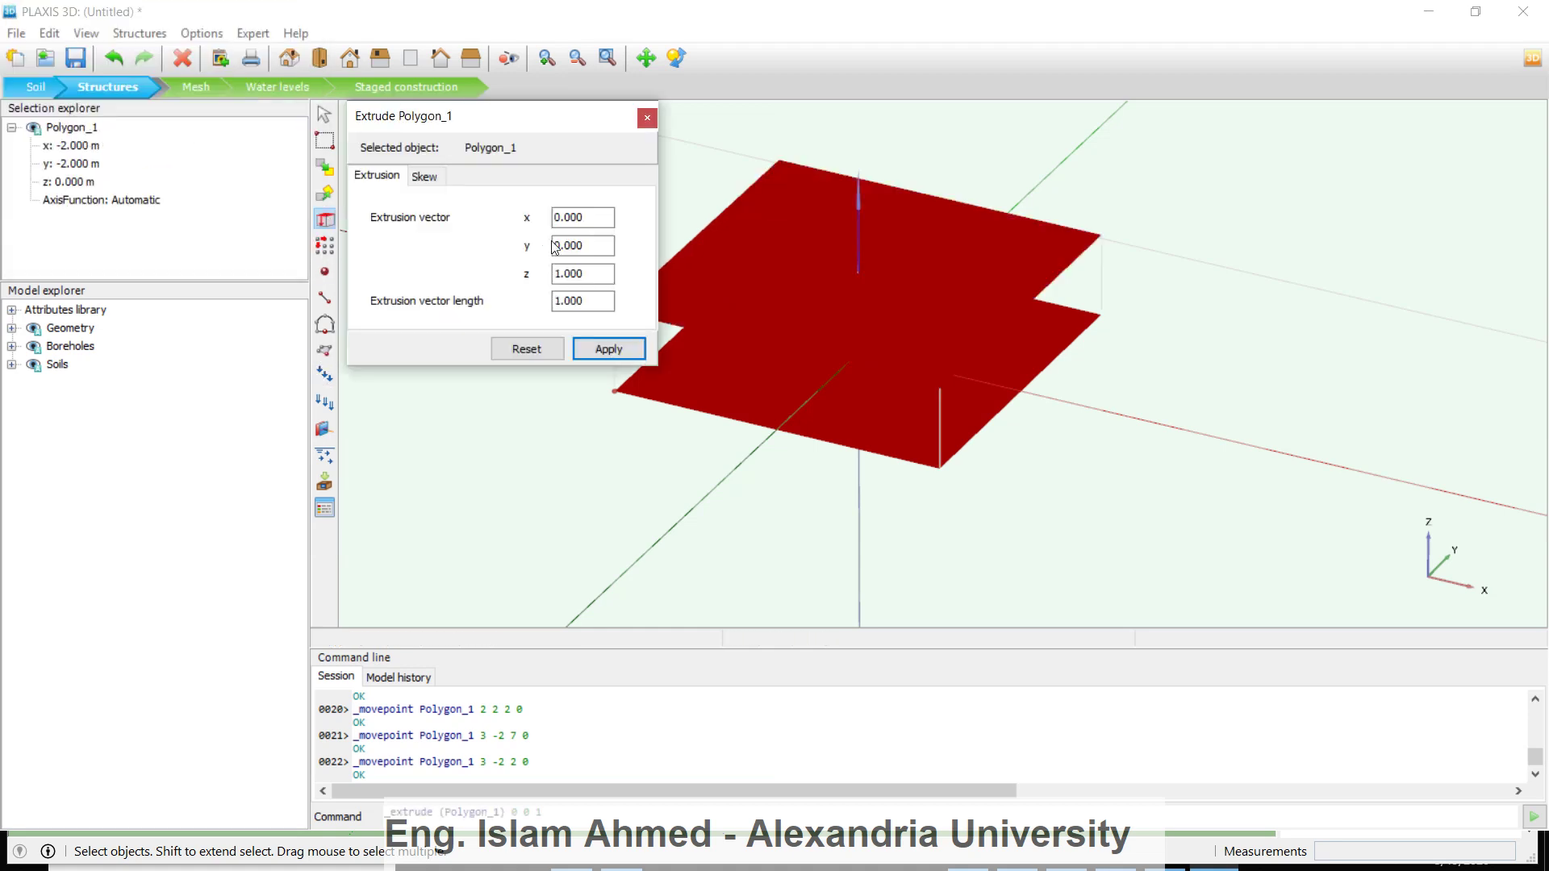
{"action": "left_click_drag", "start_coordinate": [601, 273], "coordinate": [414, 300]}
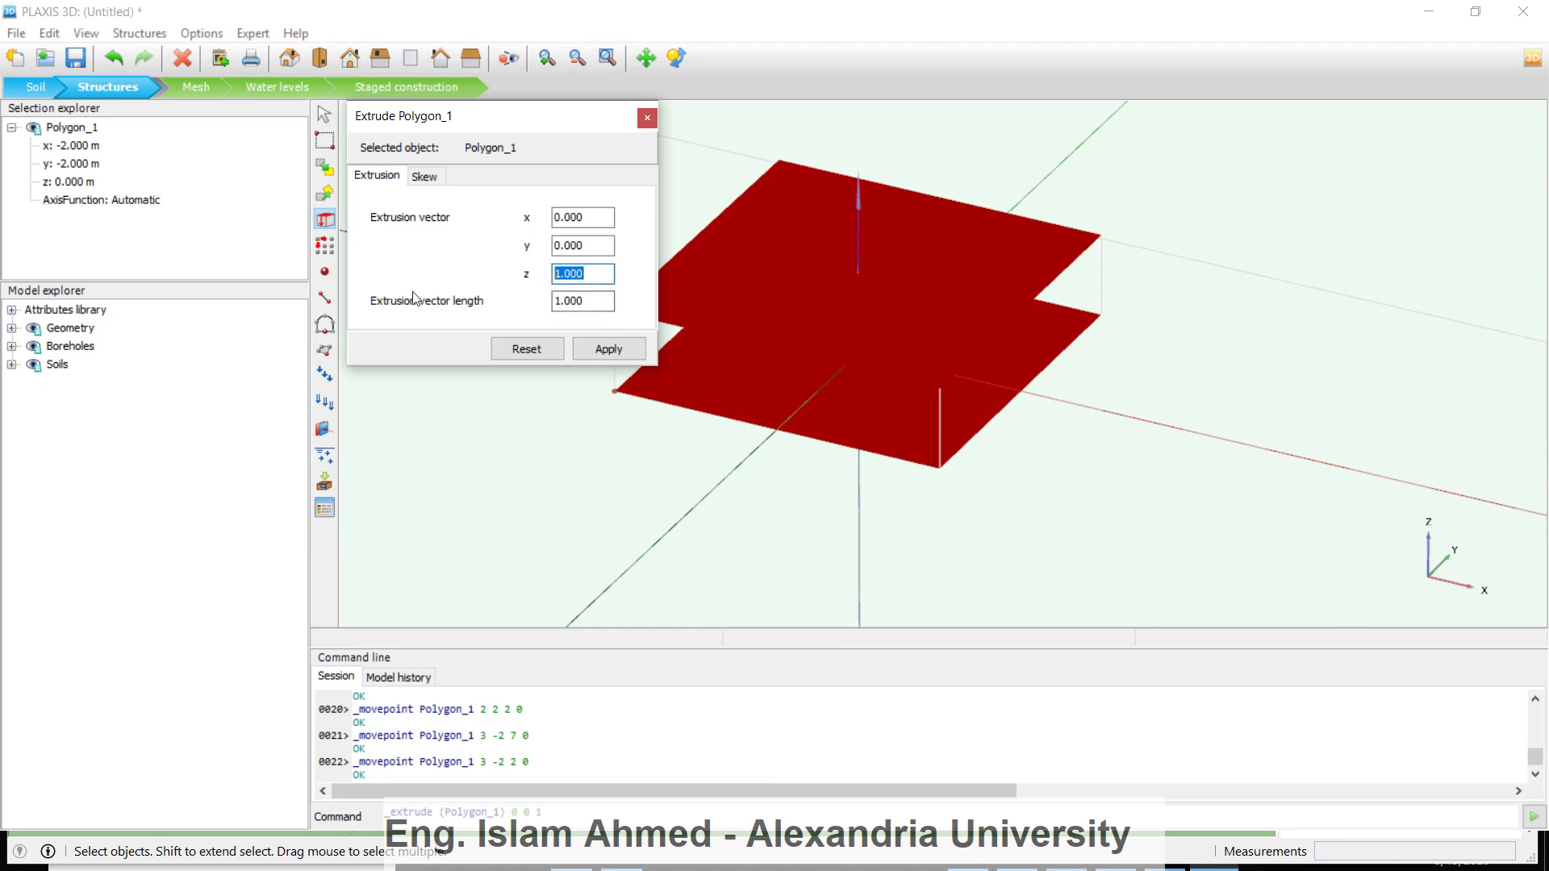
{"action": "type", "text": "-1.8"}
{"action": "left_click", "coordinate": [606, 353]}
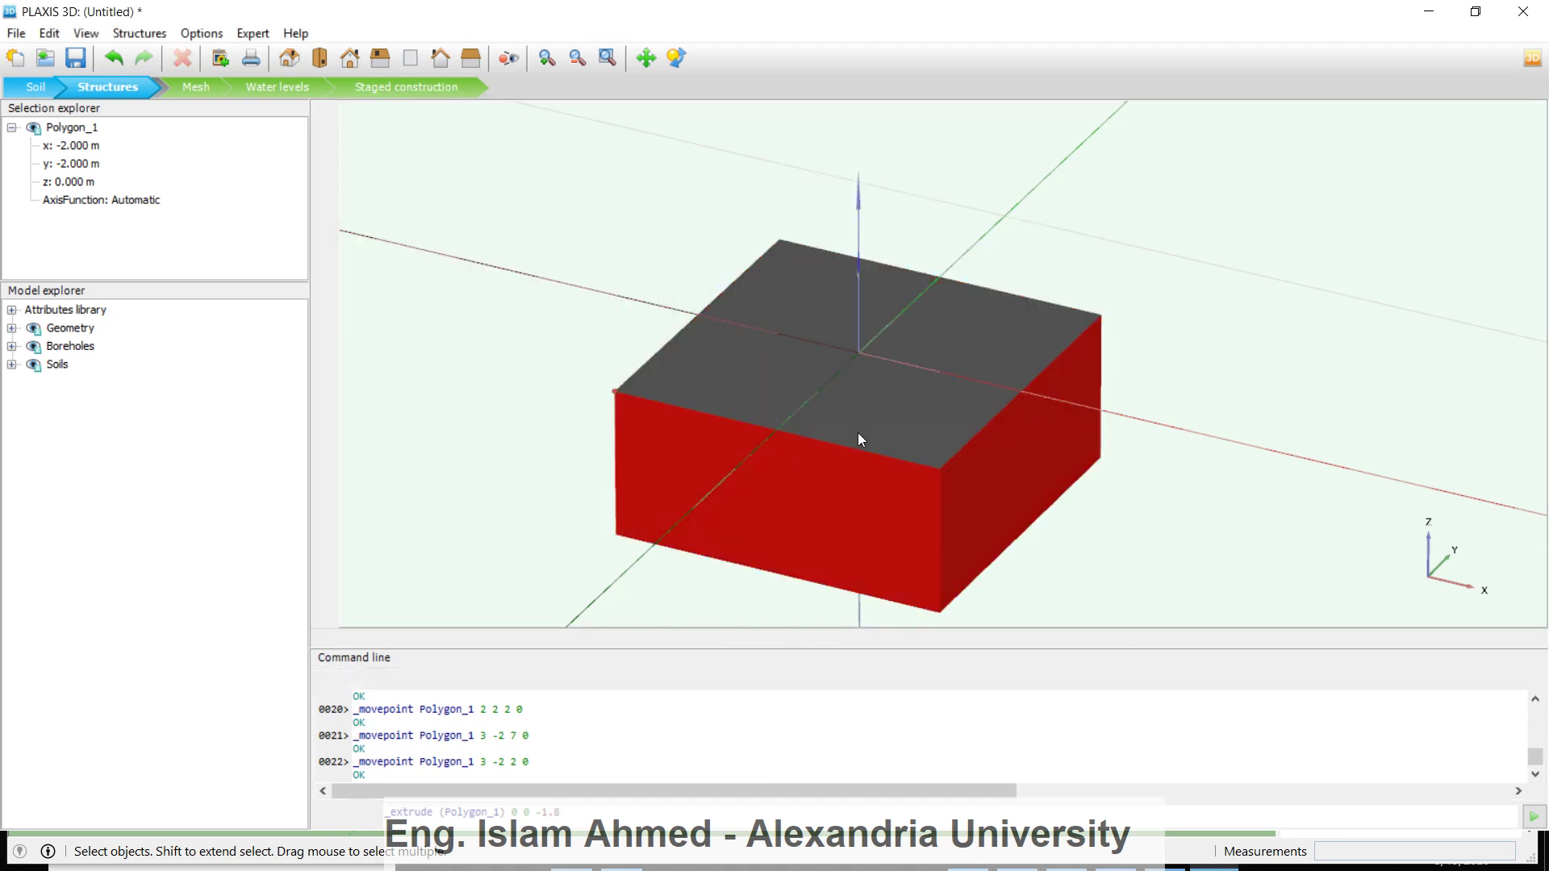
Switch between SketchUp and PLAXIS 3D to examine the sketched box beside the extruded volume
{"action": "key", "text": "alt+Tab"}
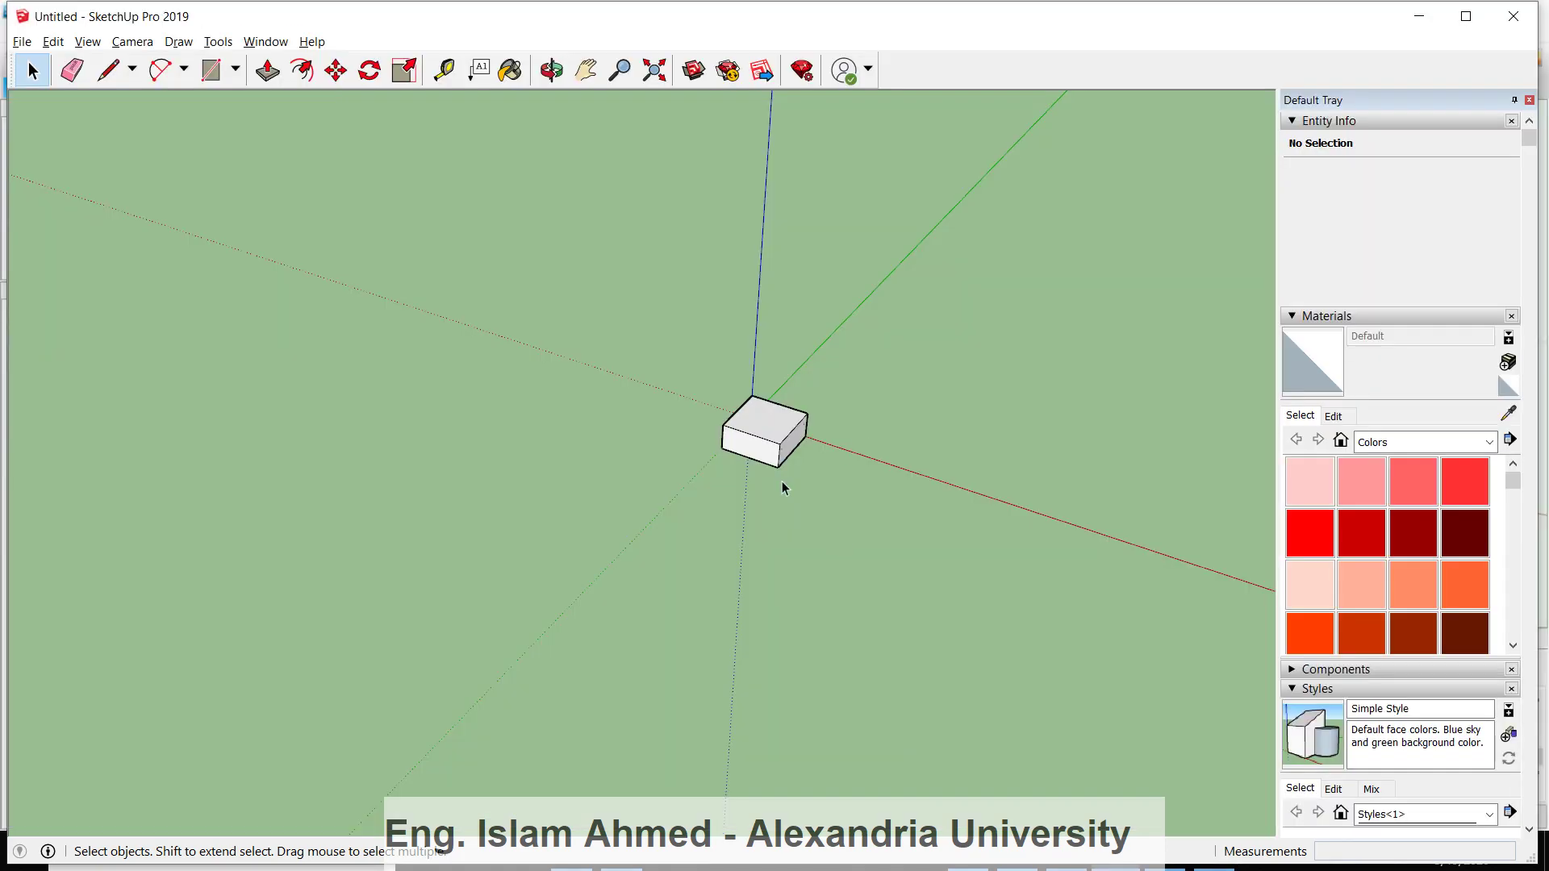
{"action": "scroll", "coordinate": [779, 452], "scroll_direction": "up", "scroll_amount": 5}
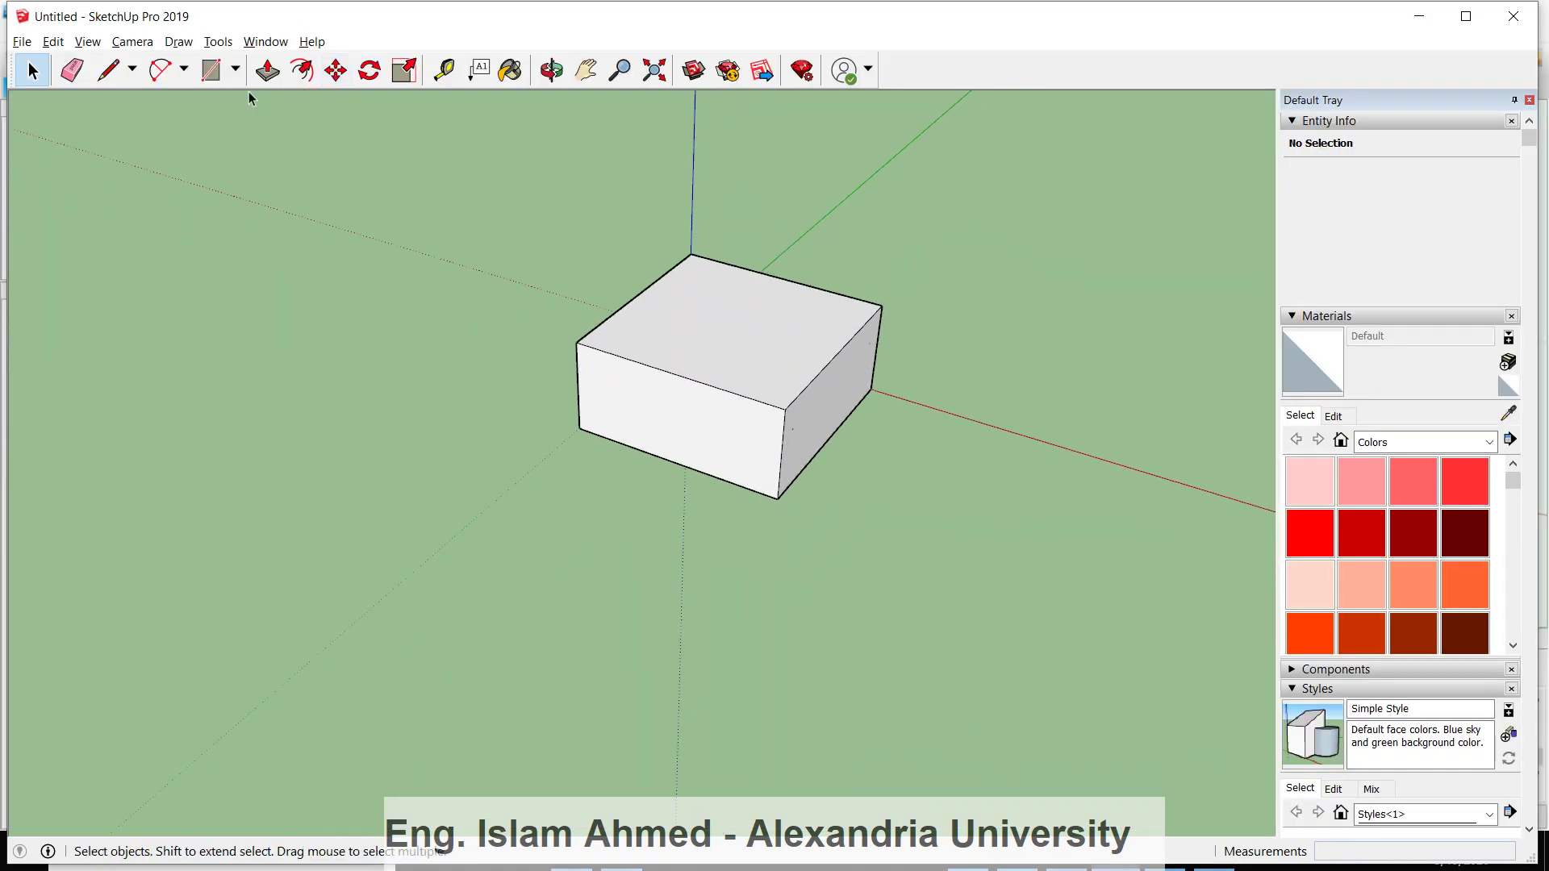
{"action": "left_click", "coordinate": [120, 77]}
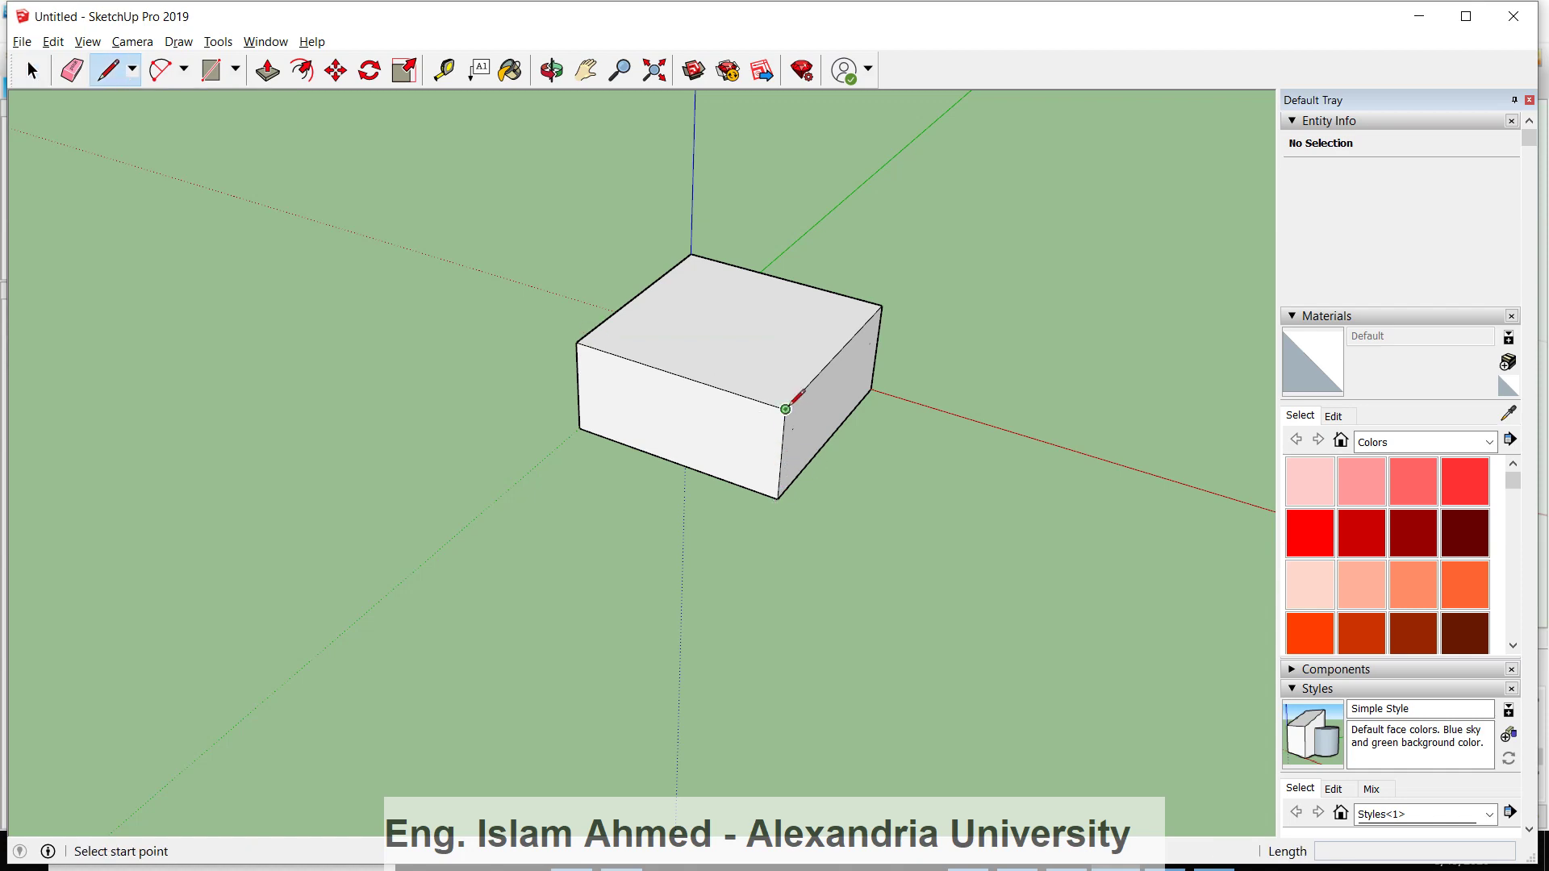
{"action": "key", "text": "alt+Tab"}
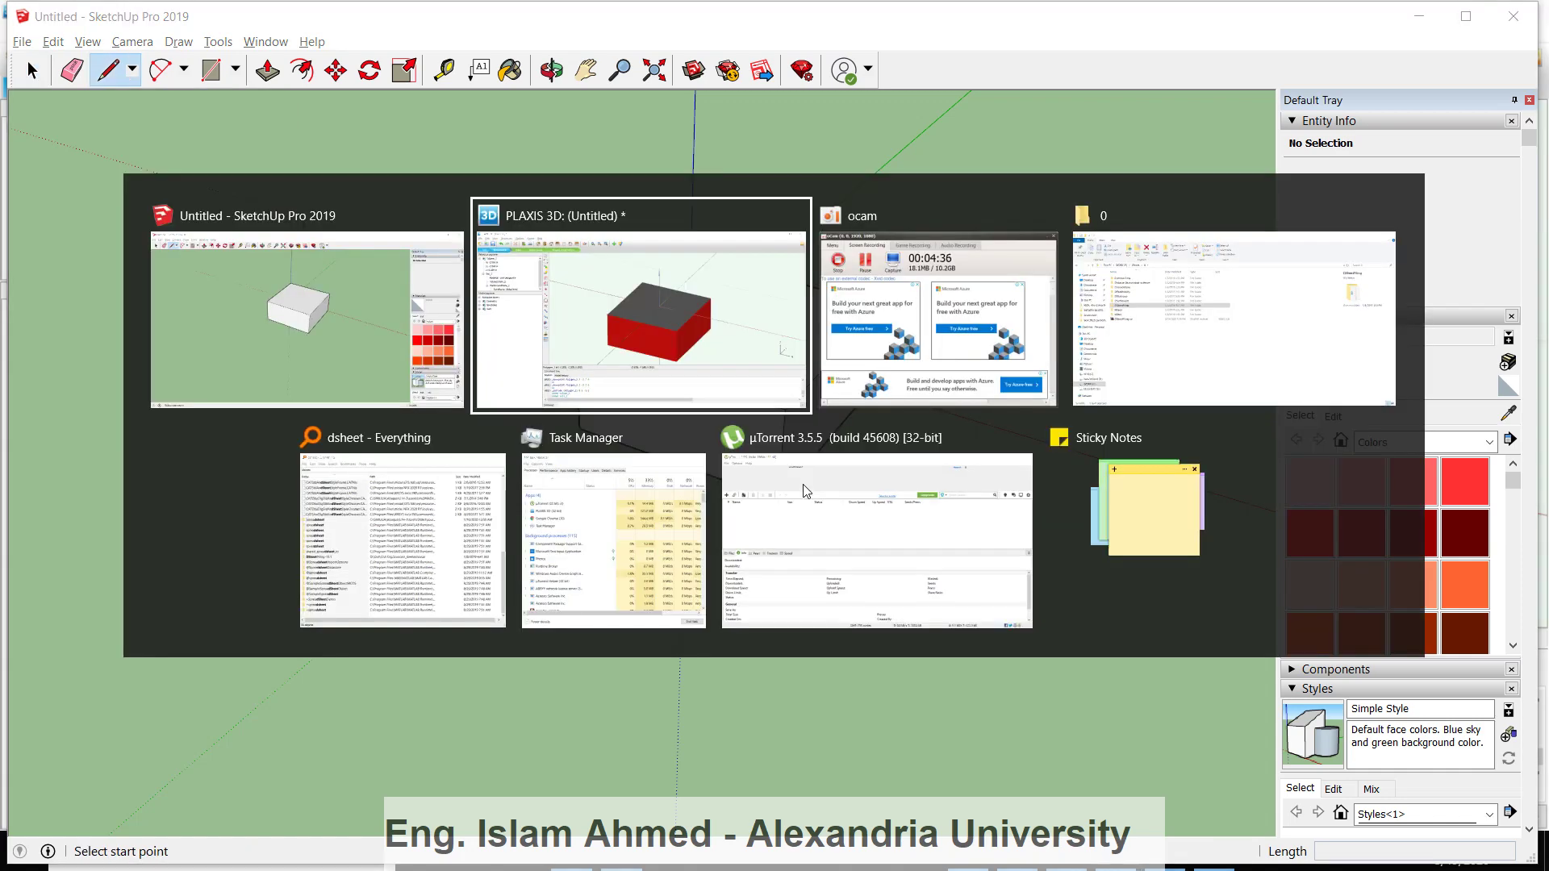
{"action": "scroll", "coordinate": [1162, 422], "scroll_direction": "down", "scroll_amount": 2}
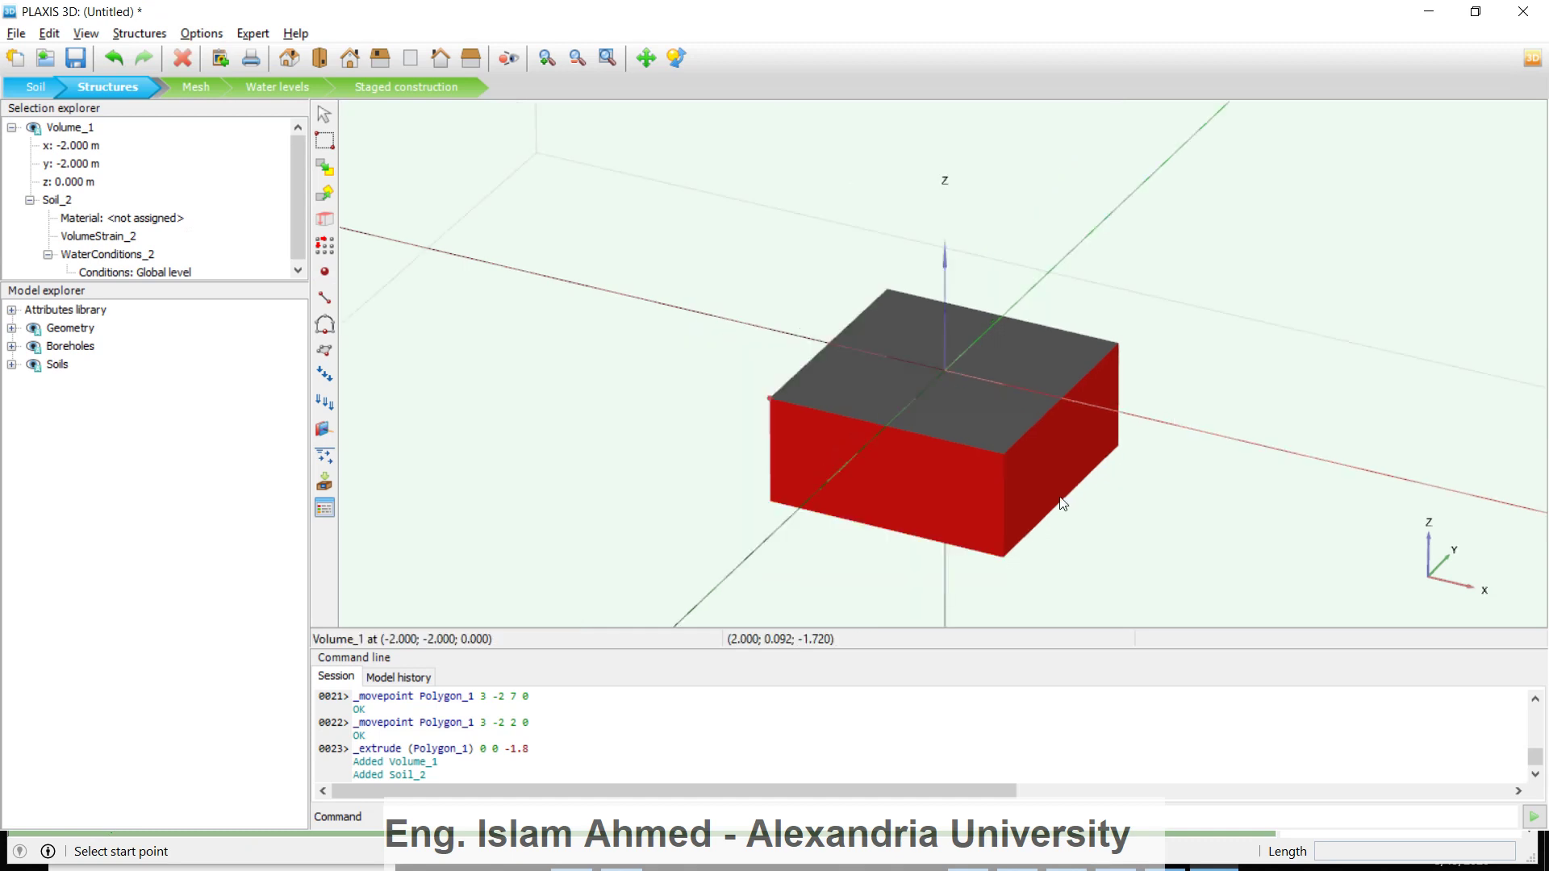
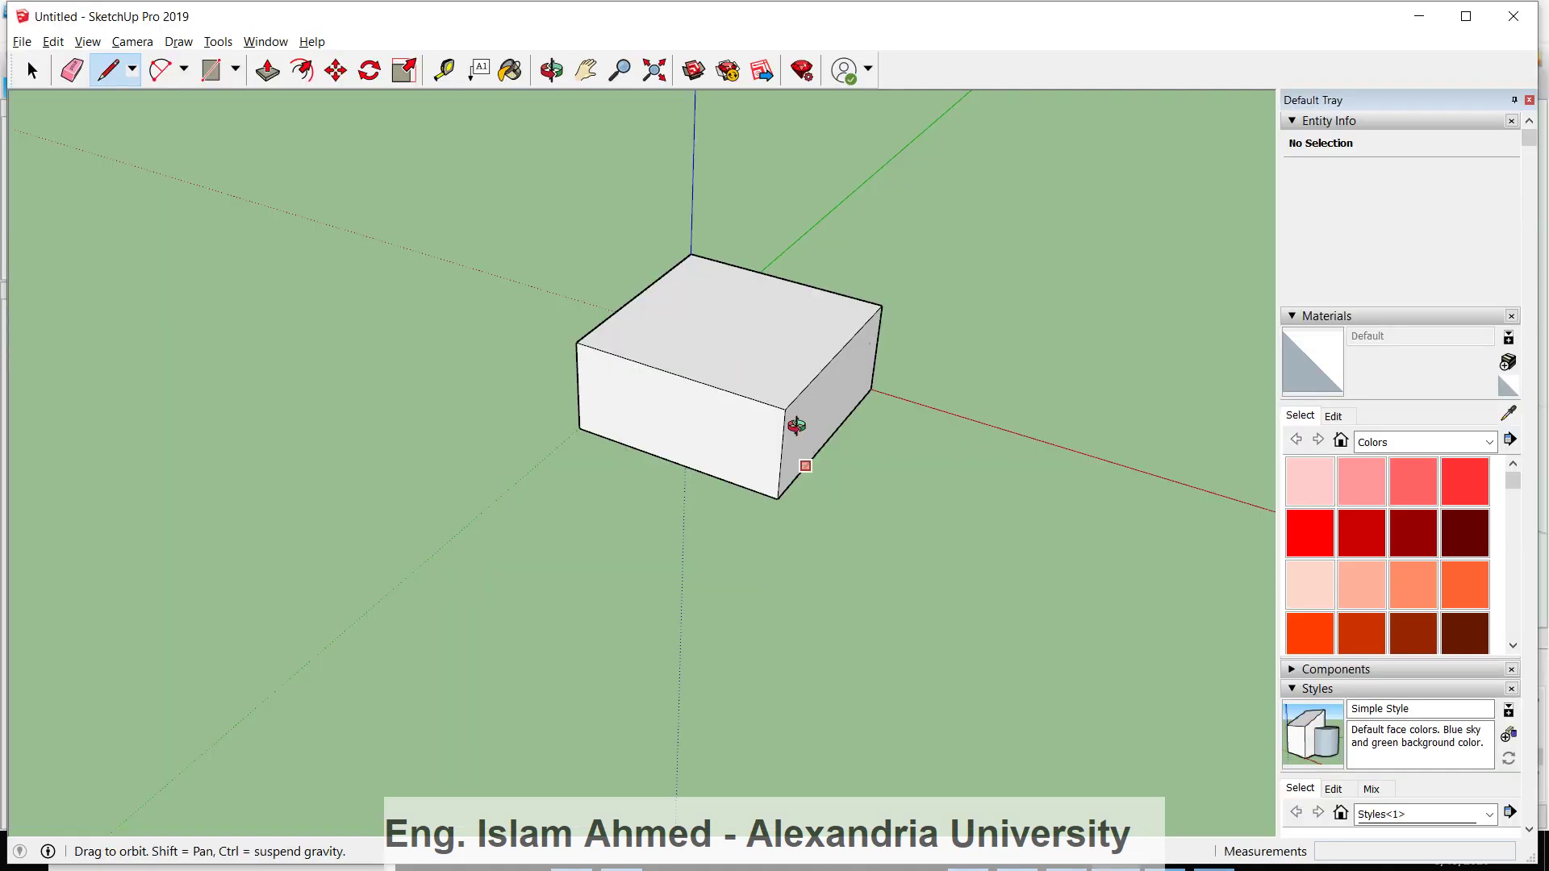
{"action": "mouse_move", "coordinate": [792, 426]}
{"action": "middle_mouse_down"}
{"action": "mouse_move", "coordinate": [757, 451]}
{"action": "mouse_move", "coordinate": [776, 457]}
{"action": "mouse_move", "coordinate": [813, 393]}
{"action": "middle_mouse_up"}
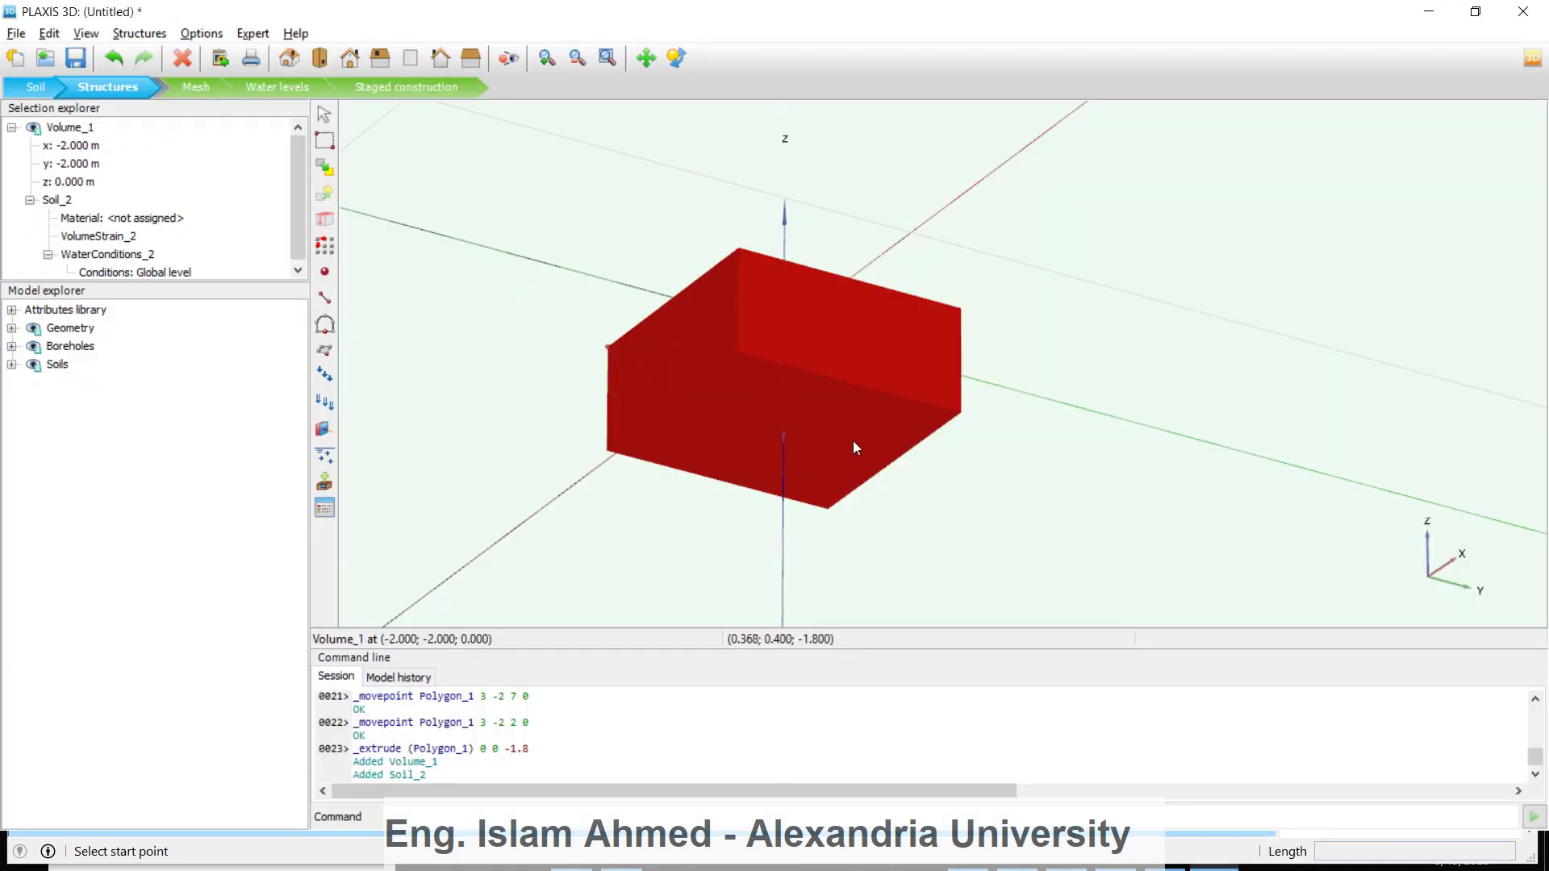
Decompose the extruded box volume into its separate surfaces
{"action": "key", "text": "Escape"}
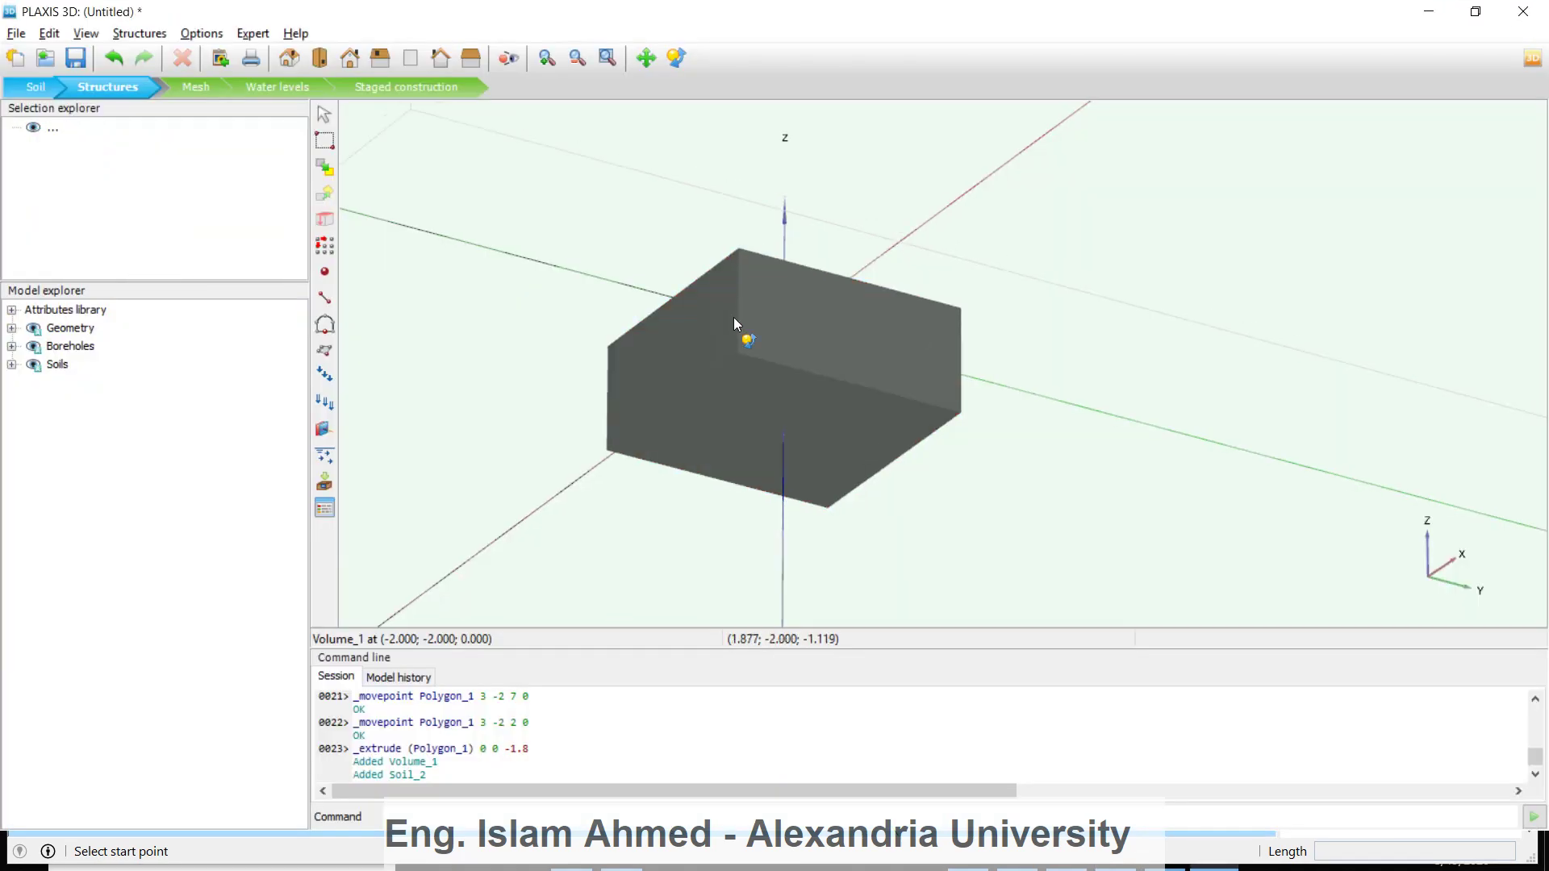
{"action": "right_click_drag", "start_coordinate": [734, 319], "coordinate": [962, 484], "text": "ctrl"}
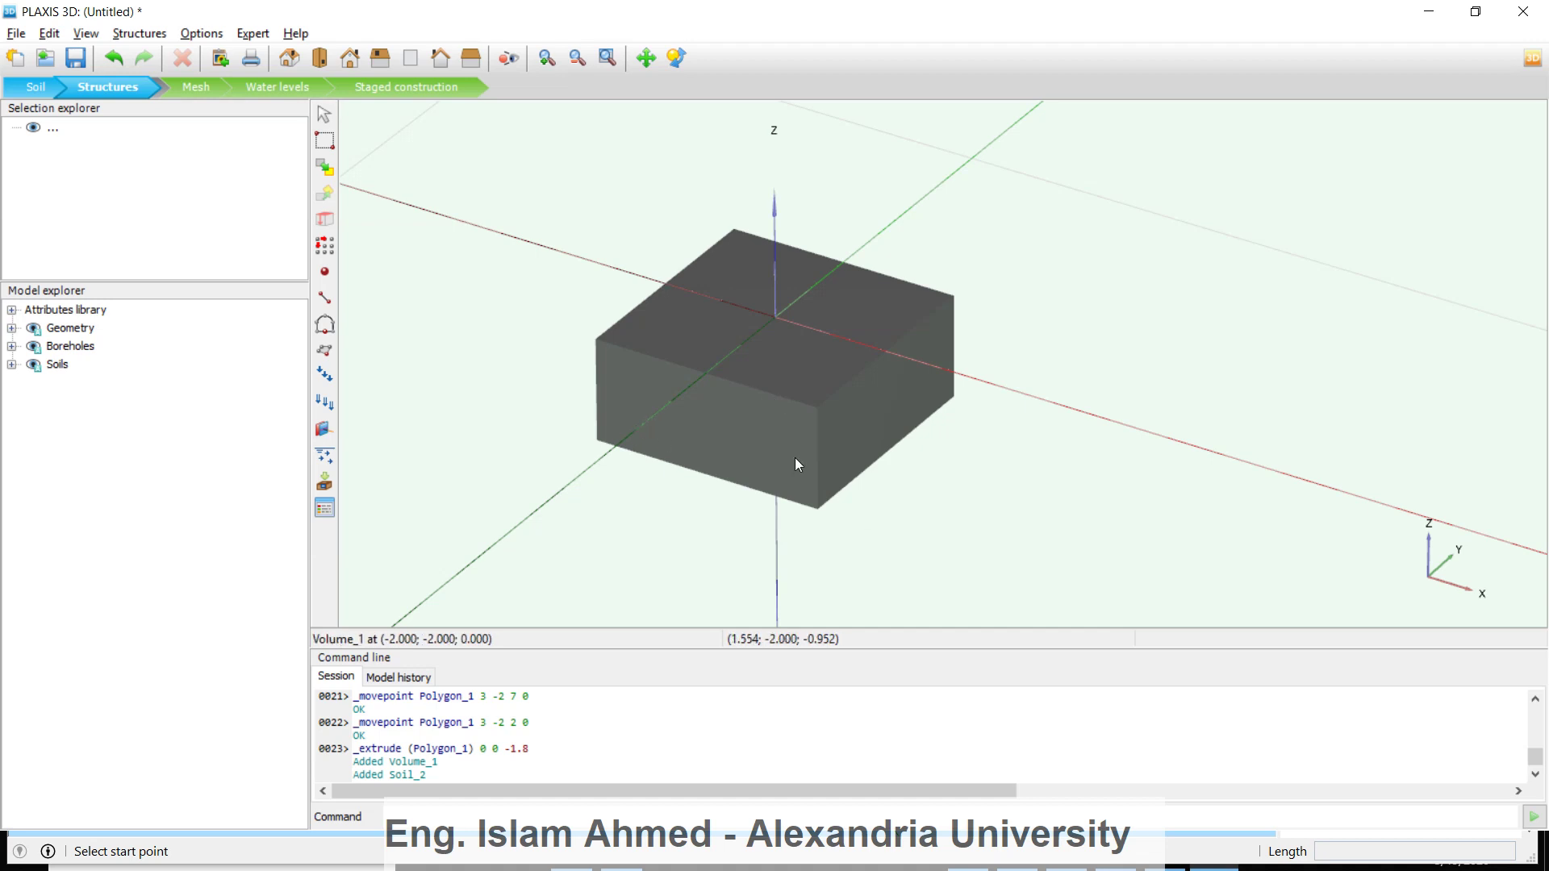
{"action": "right_click_drag", "start_coordinate": [684, 417], "coordinate": [700, 447]}
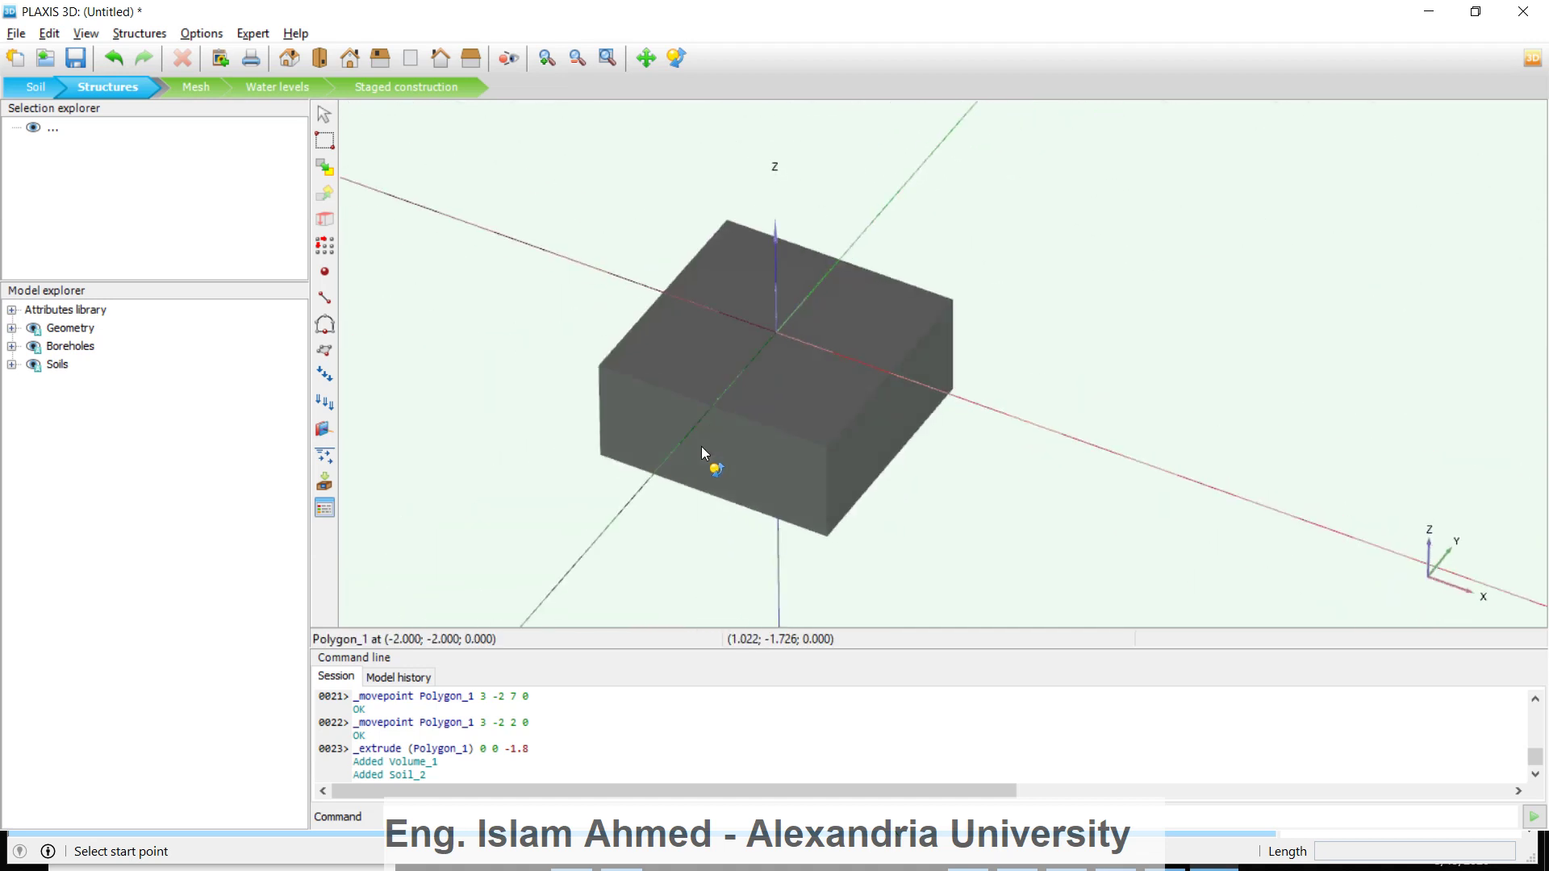
{"action": "left_click", "coordinate": [765, 455]}
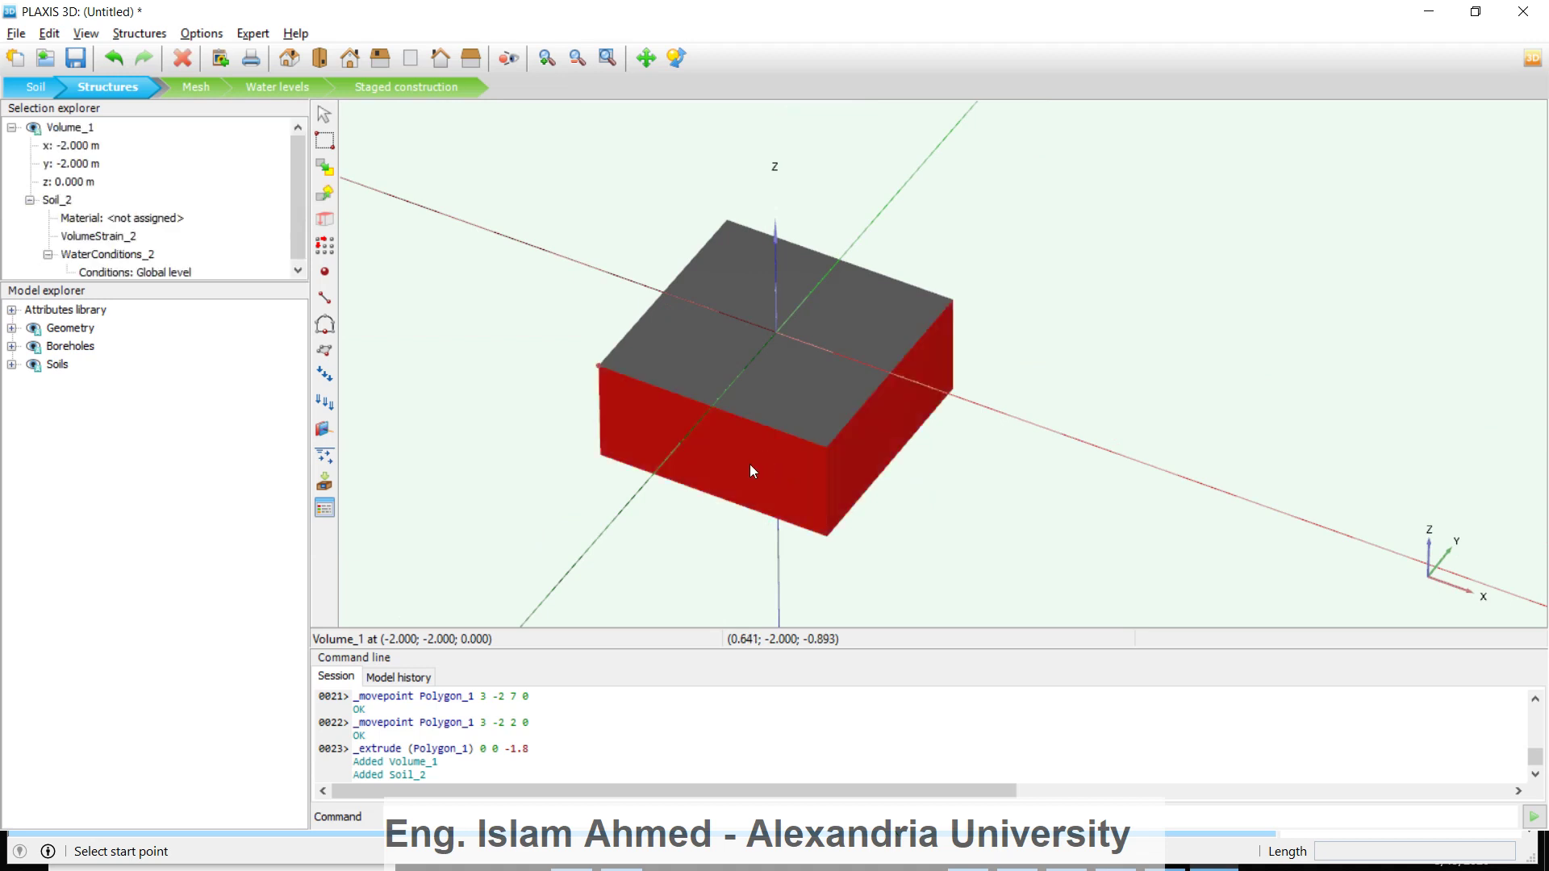
{"action": "right_click", "coordinate": [750, 470]}
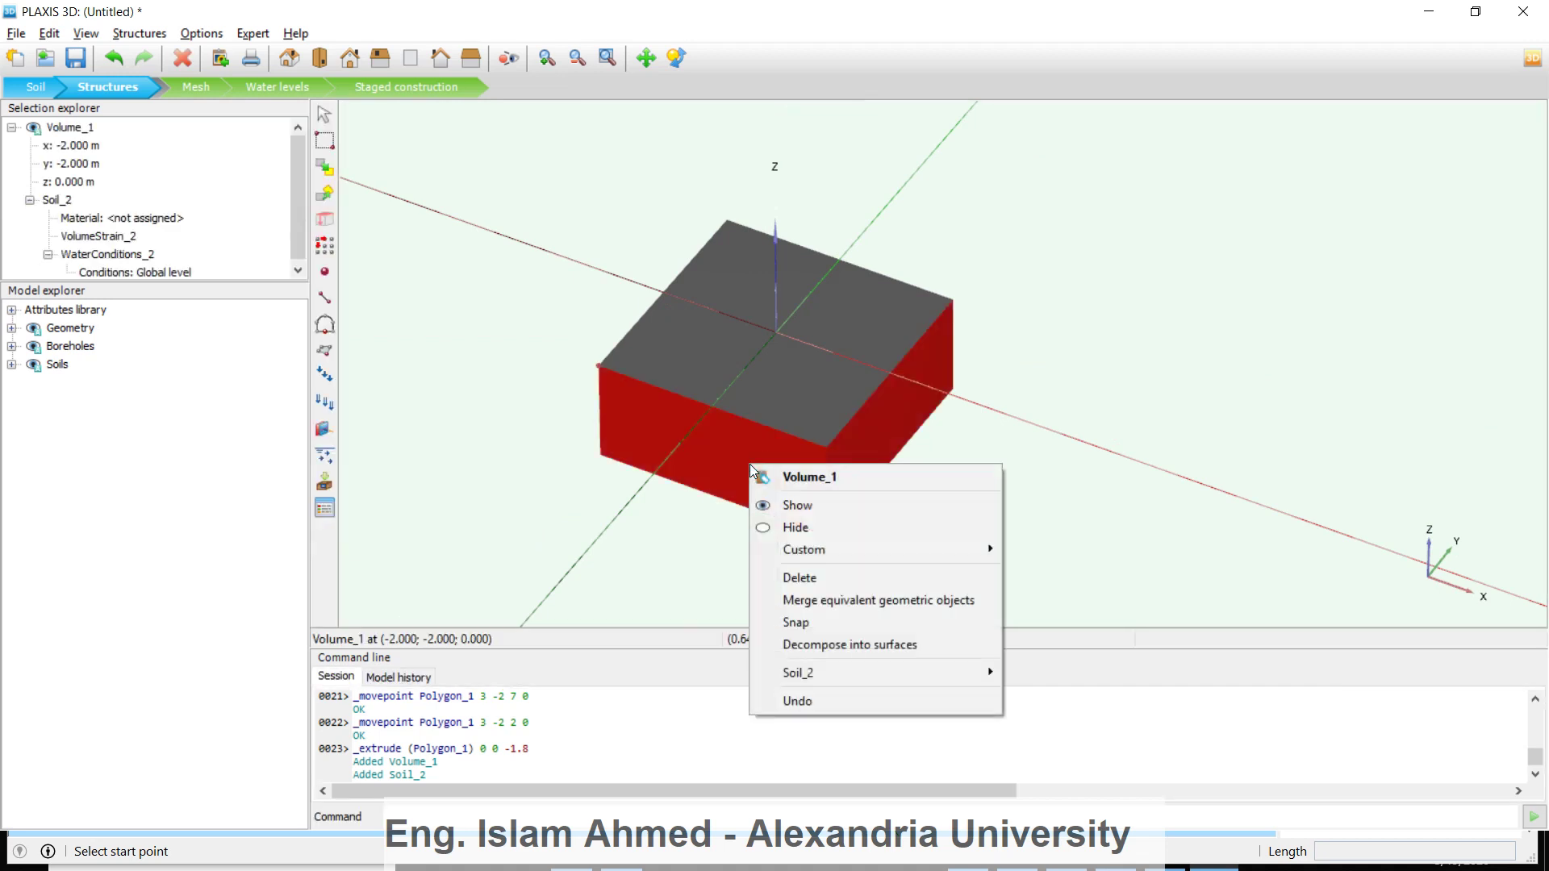
{"action": "left_click", "coordinate": [849, 646]}
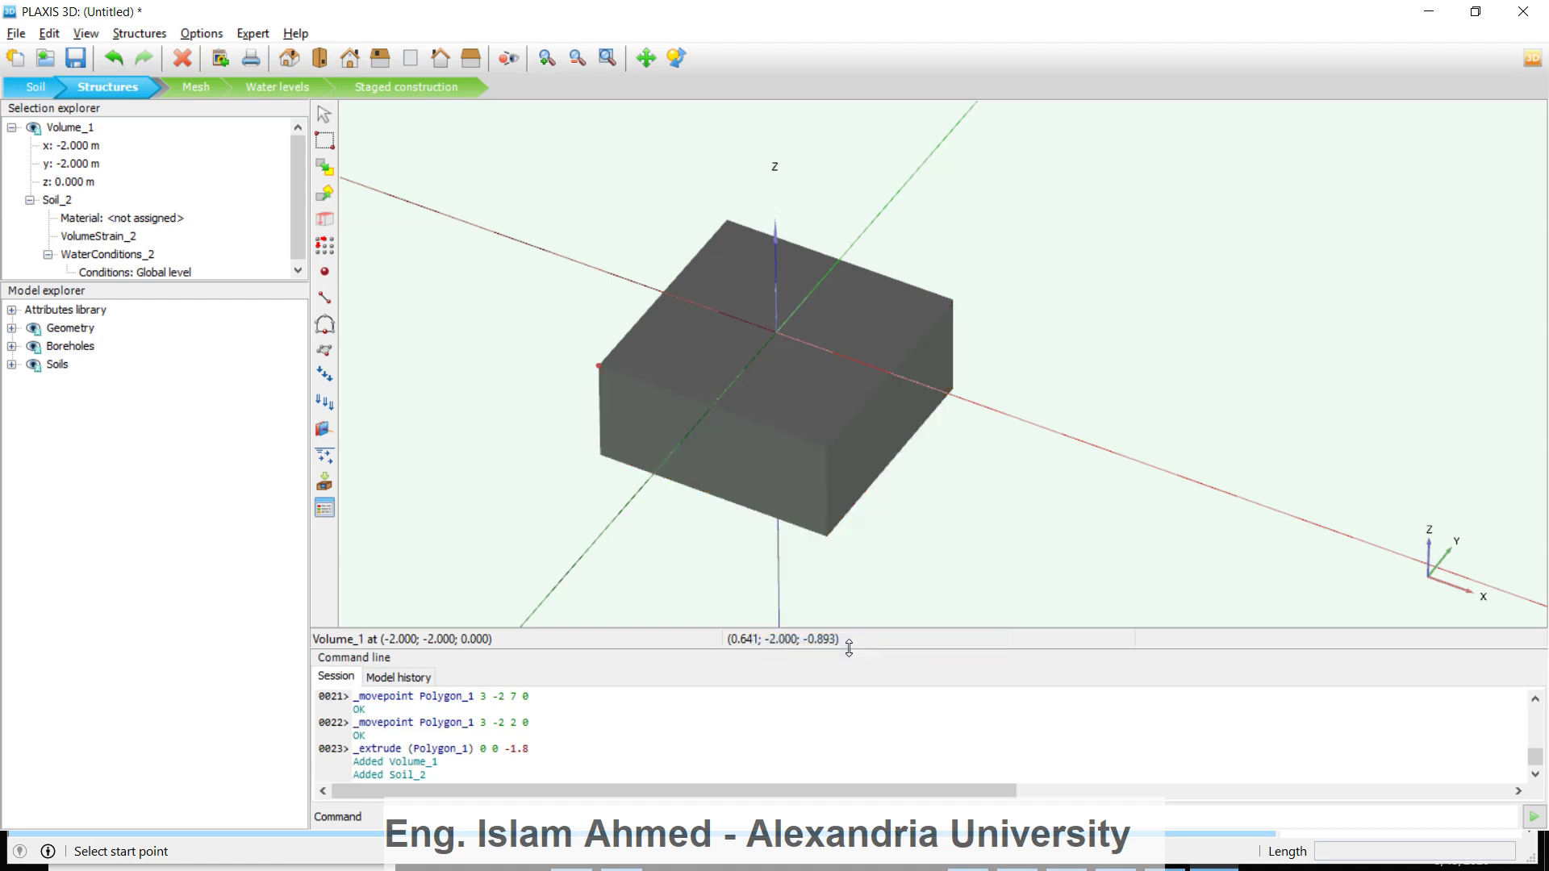
Delete the box's decomposed top surface, the original square polygon and the solid volume, leaving only the side and bottom surfaces
{"action": "left_click", "coordinate": [789, 398]}
{"action": "key", "text": "Delete"}
{"action": "left_click", "coordinate": [782, 383]}
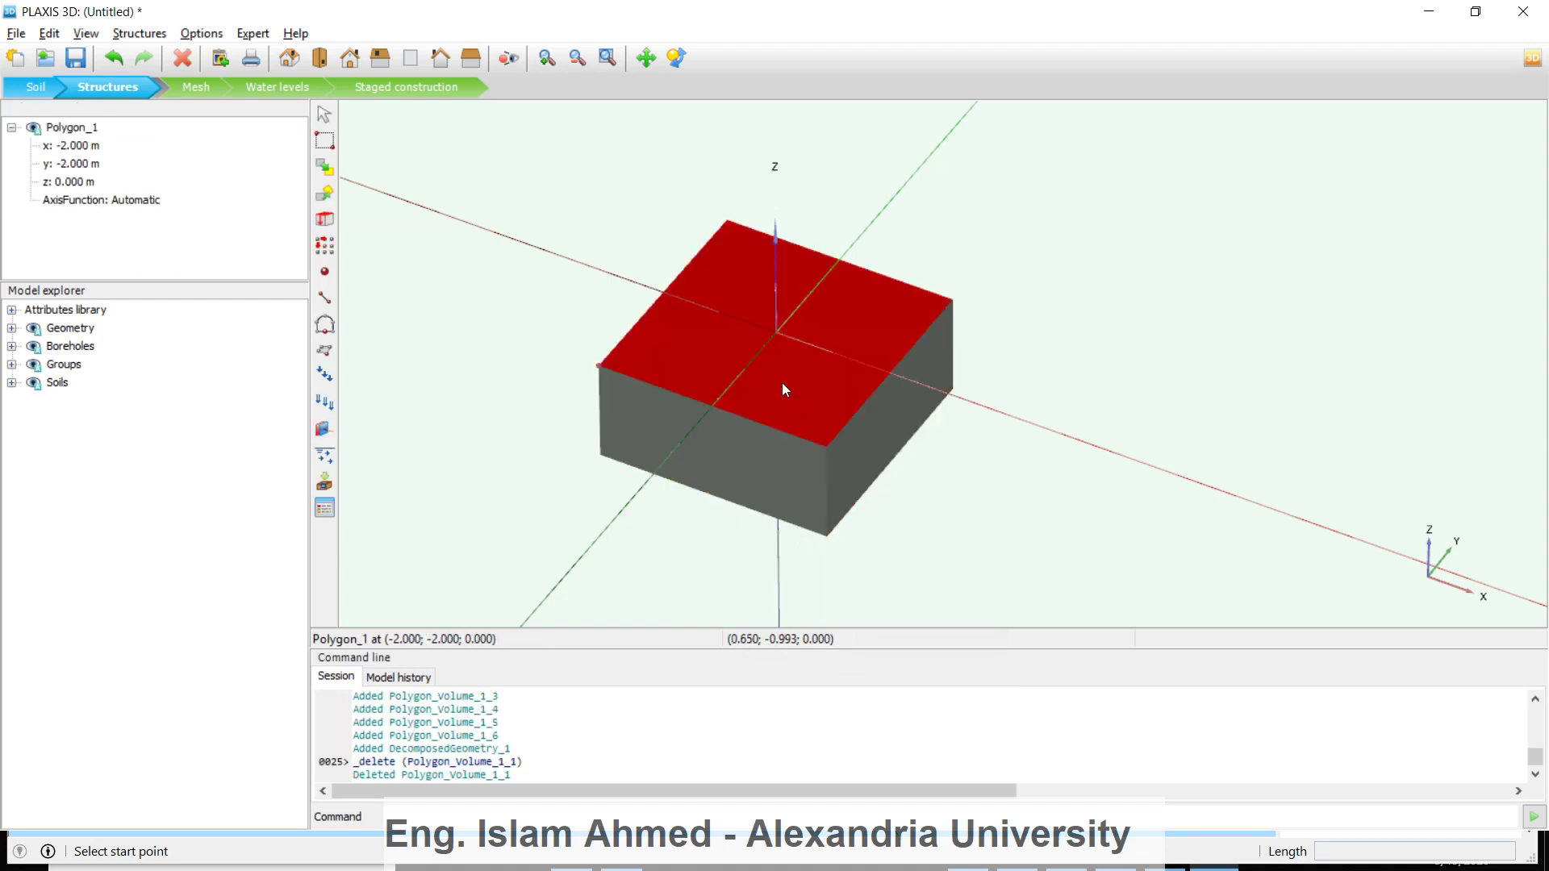
{"action": "key", "text": "Delete"}
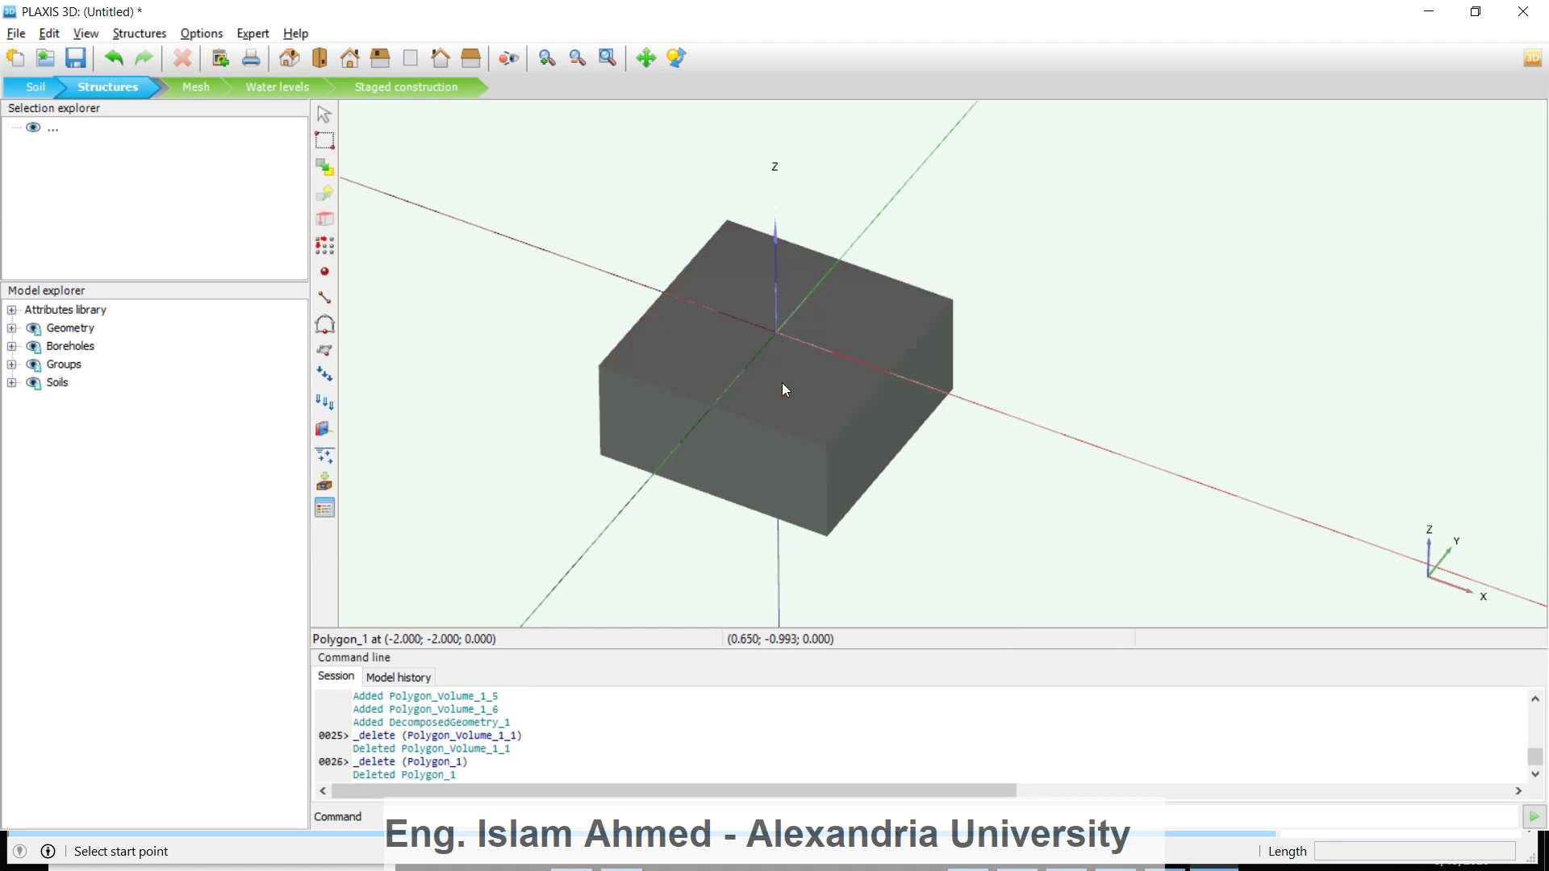
{"action": "left_click", "coordinate": [782, 383]}
{"action": "key", "text": "Delete"}
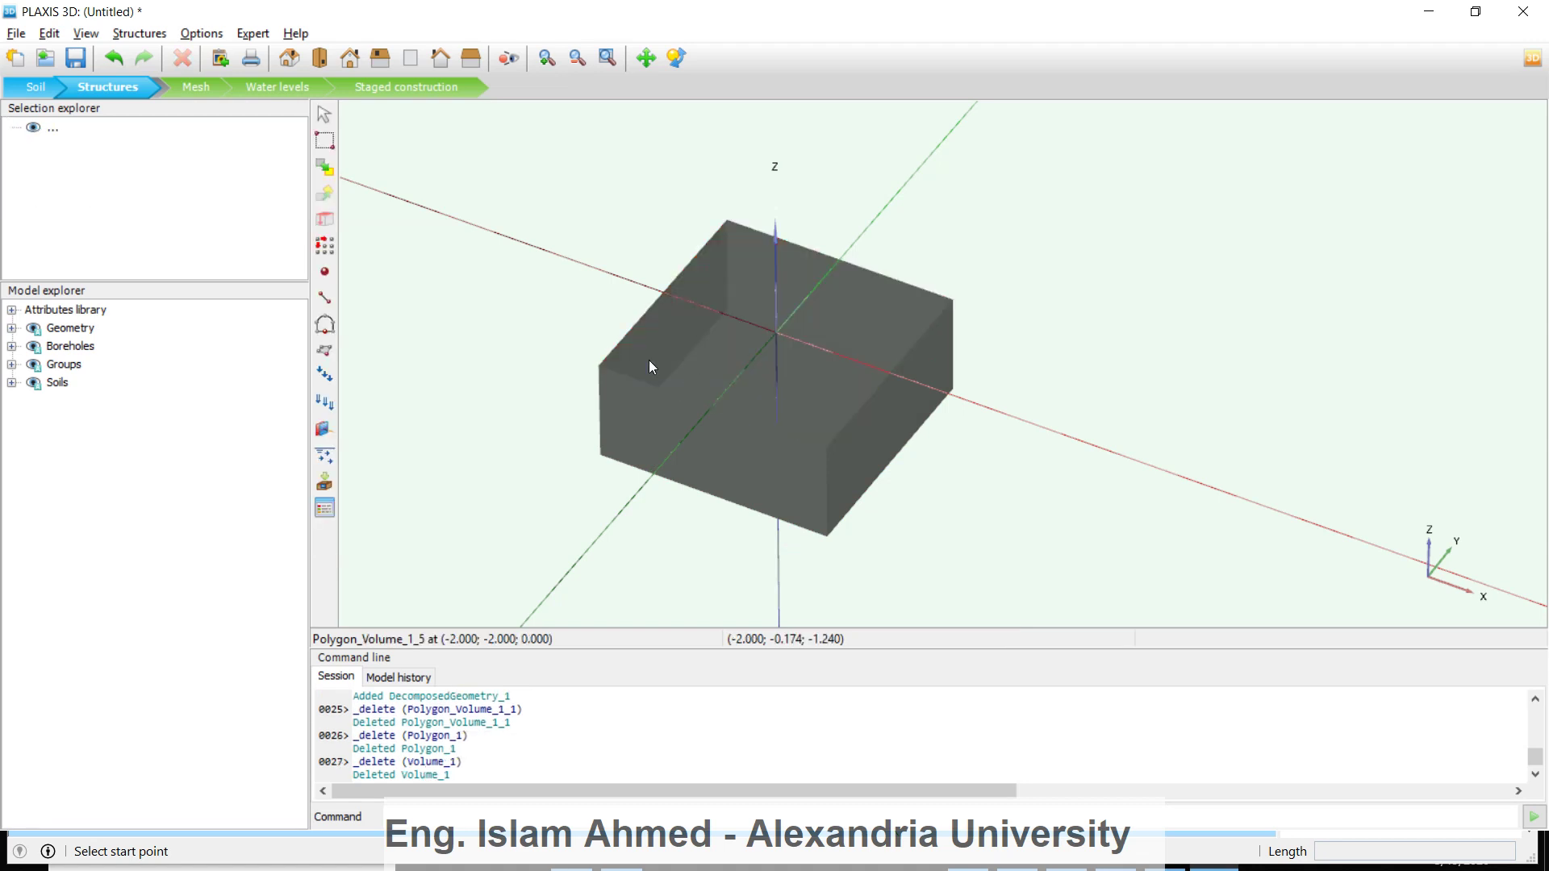
Delete the box's bottom surface at z -1.8 m
{"action": "middle_click_drag", "start_coordinate": [643, 388], "coordinate": [657, 408]}
{"action": "left_click", "coordinate": [952, 416]}
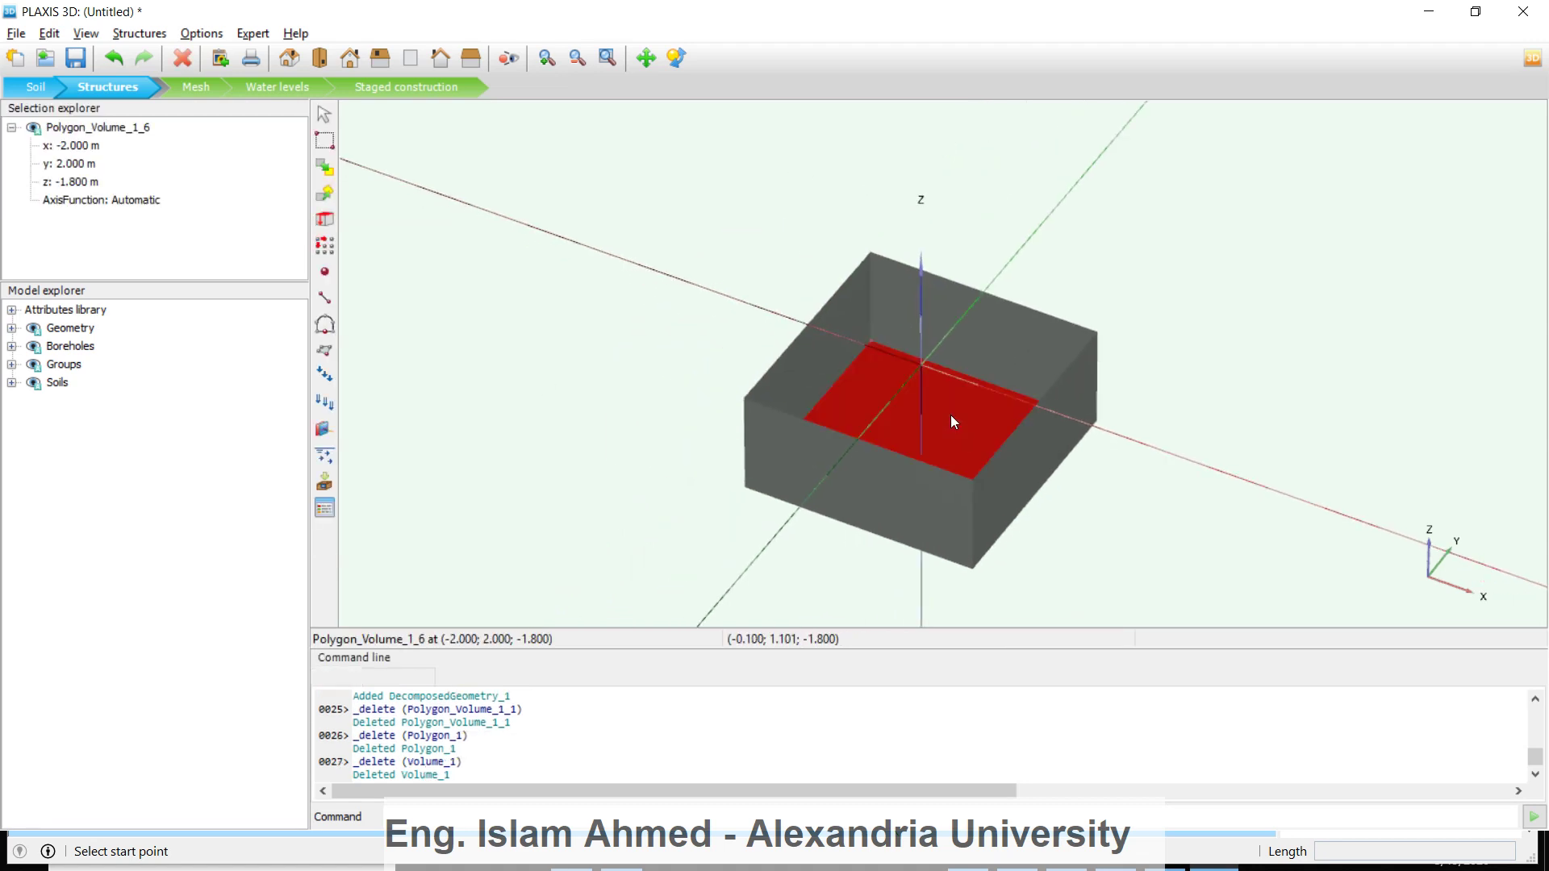
{"action": "key", "text": "Delete"}
Extrude the side surface at x -2 m inward into a wall volume with an extrusion vector of x 0.5 m
{"action": "right_click_drag", "start_coordinate": [739, 425], "coordinate": [1112, 379], "text": "ctrl"}
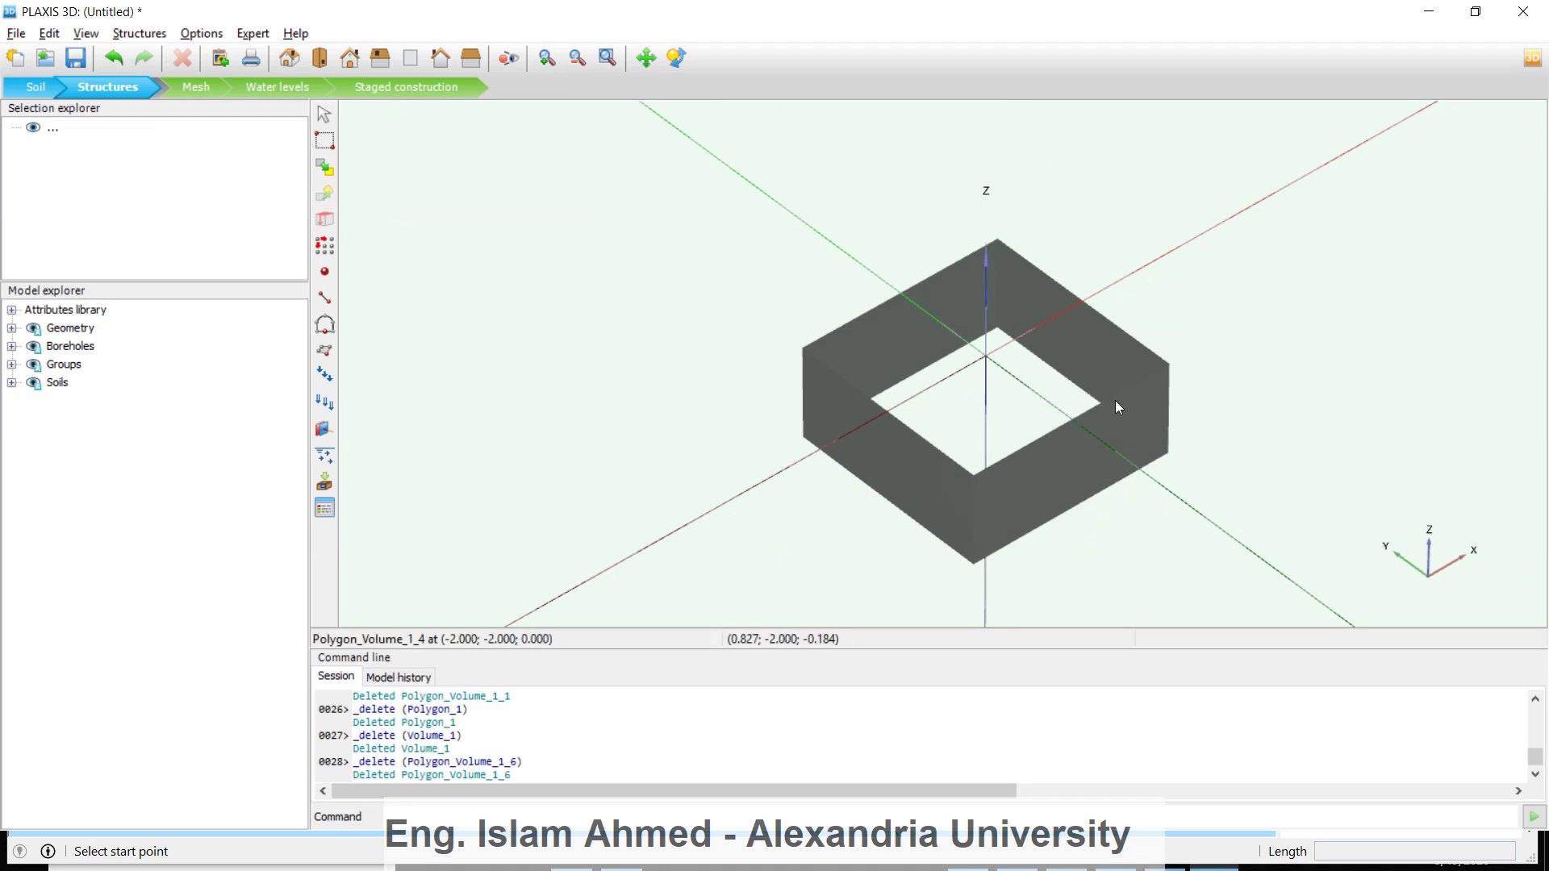
{"action": "right_click_drag", "start_coordinate": [1114, 404], "coordinate": [834, 366], "text": "ctrl"}
{"action": "left_click", "coordinate": [835, 366]}
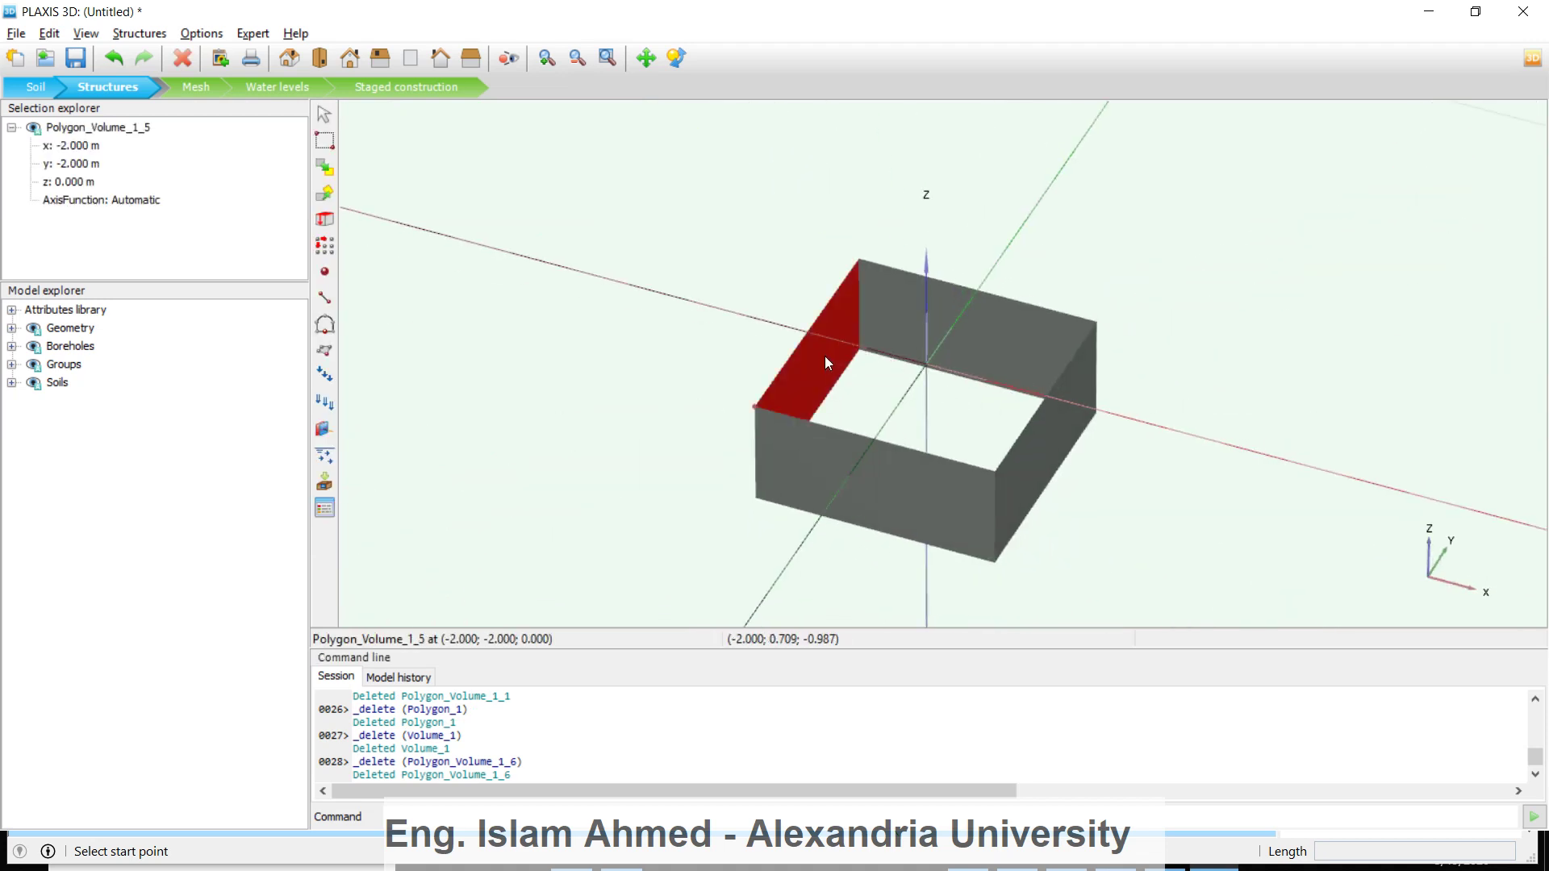
{"action": "left_click", "coordinate": [323, 224]}
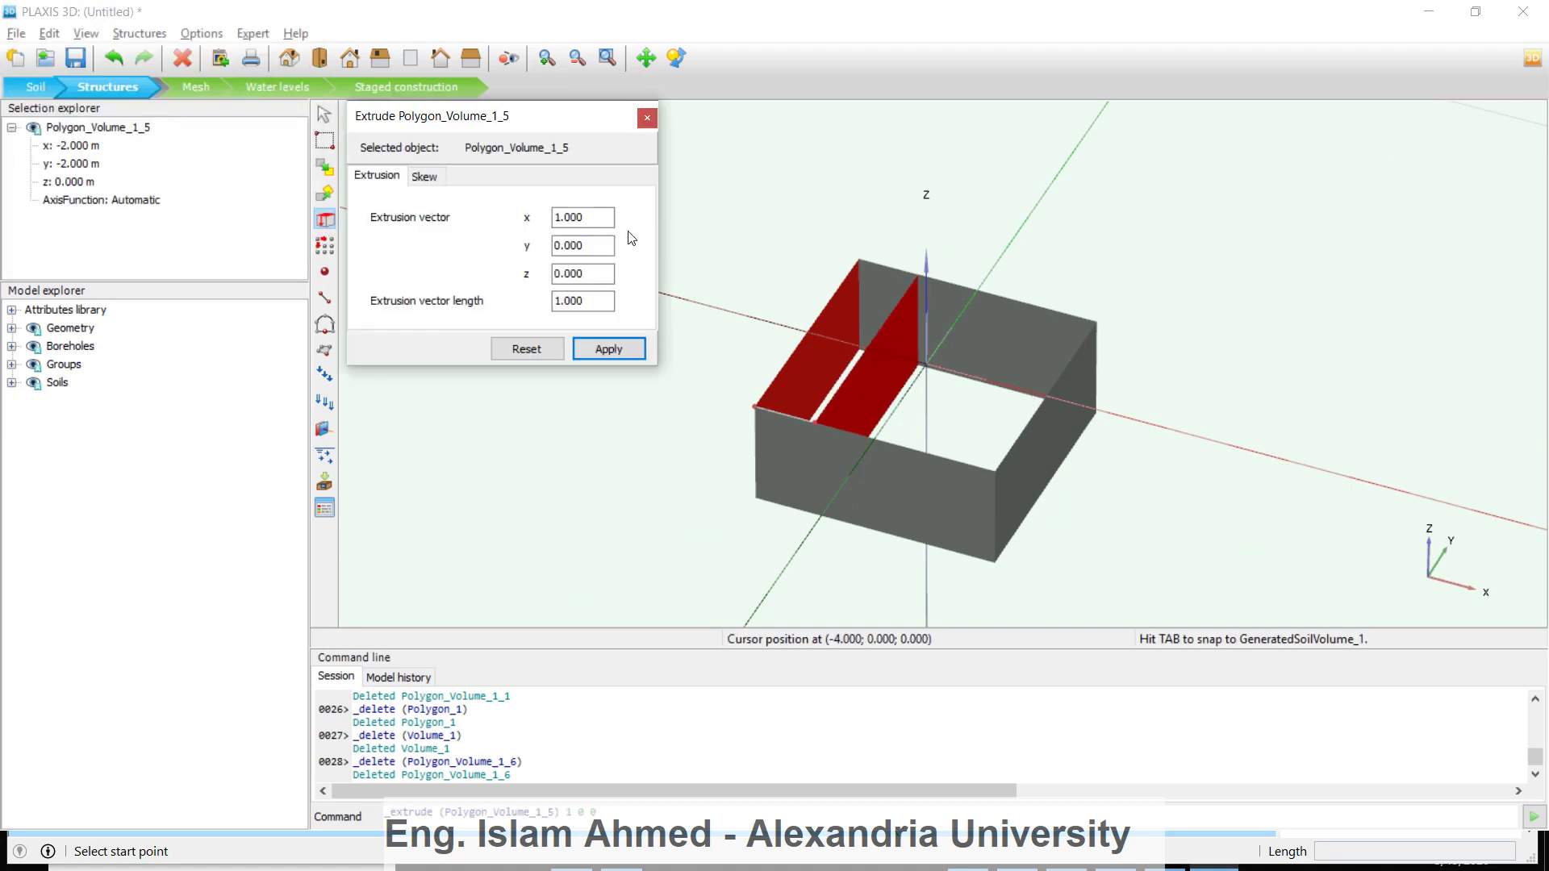
{"action": "left_click", "coordinate": [600, 216]}
{"action": "left_click_drag", "start_coordinate": [600, 216], "coordinate": [531, 232]}
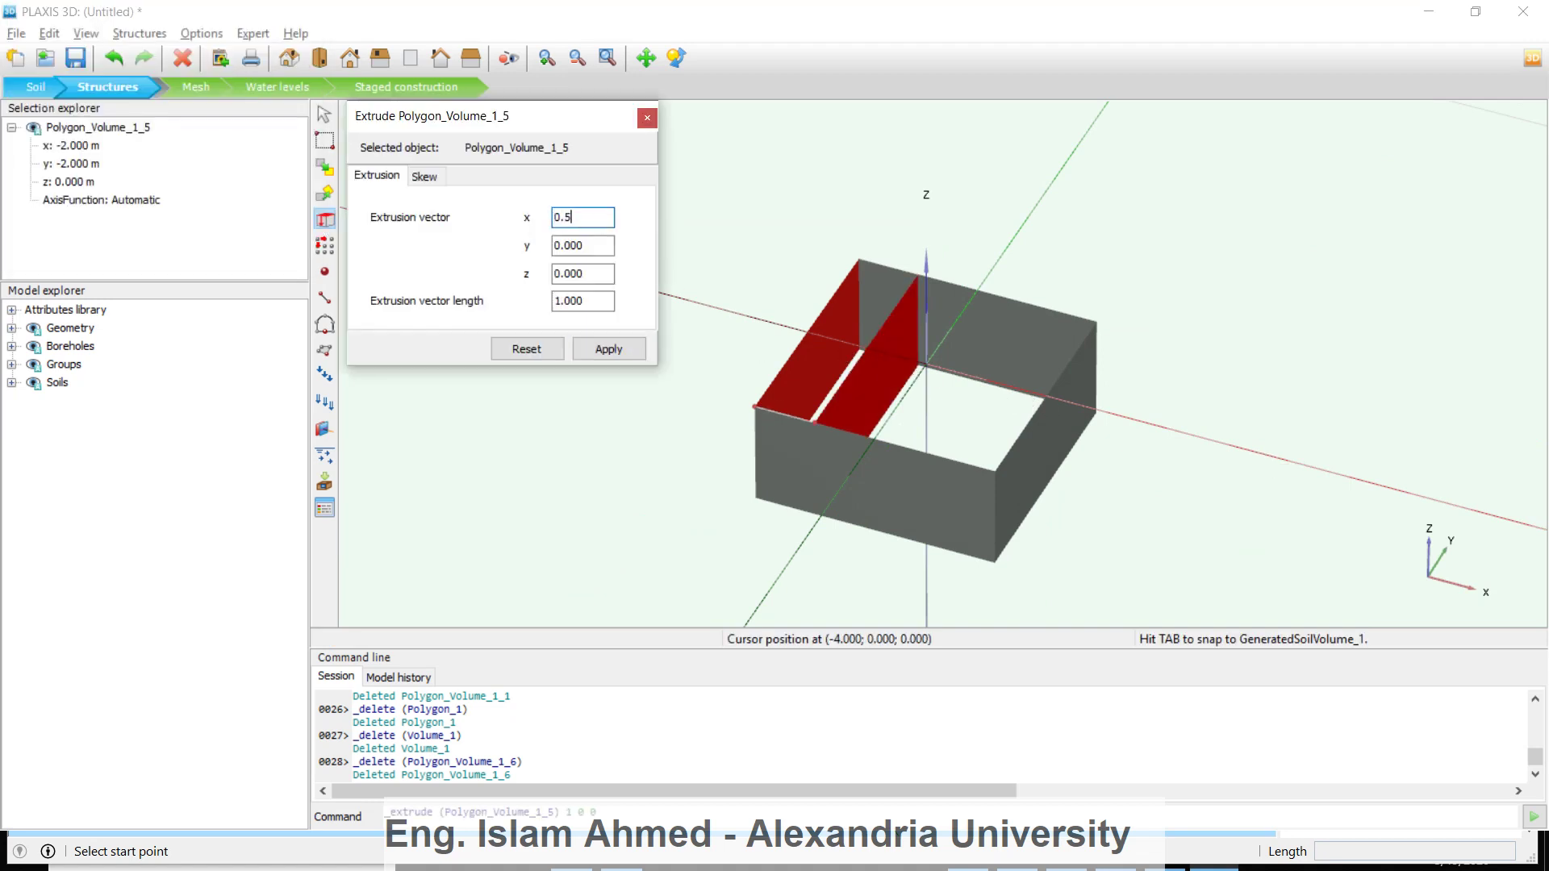
{"action": "left_click", "coordinate": [628, 347]}
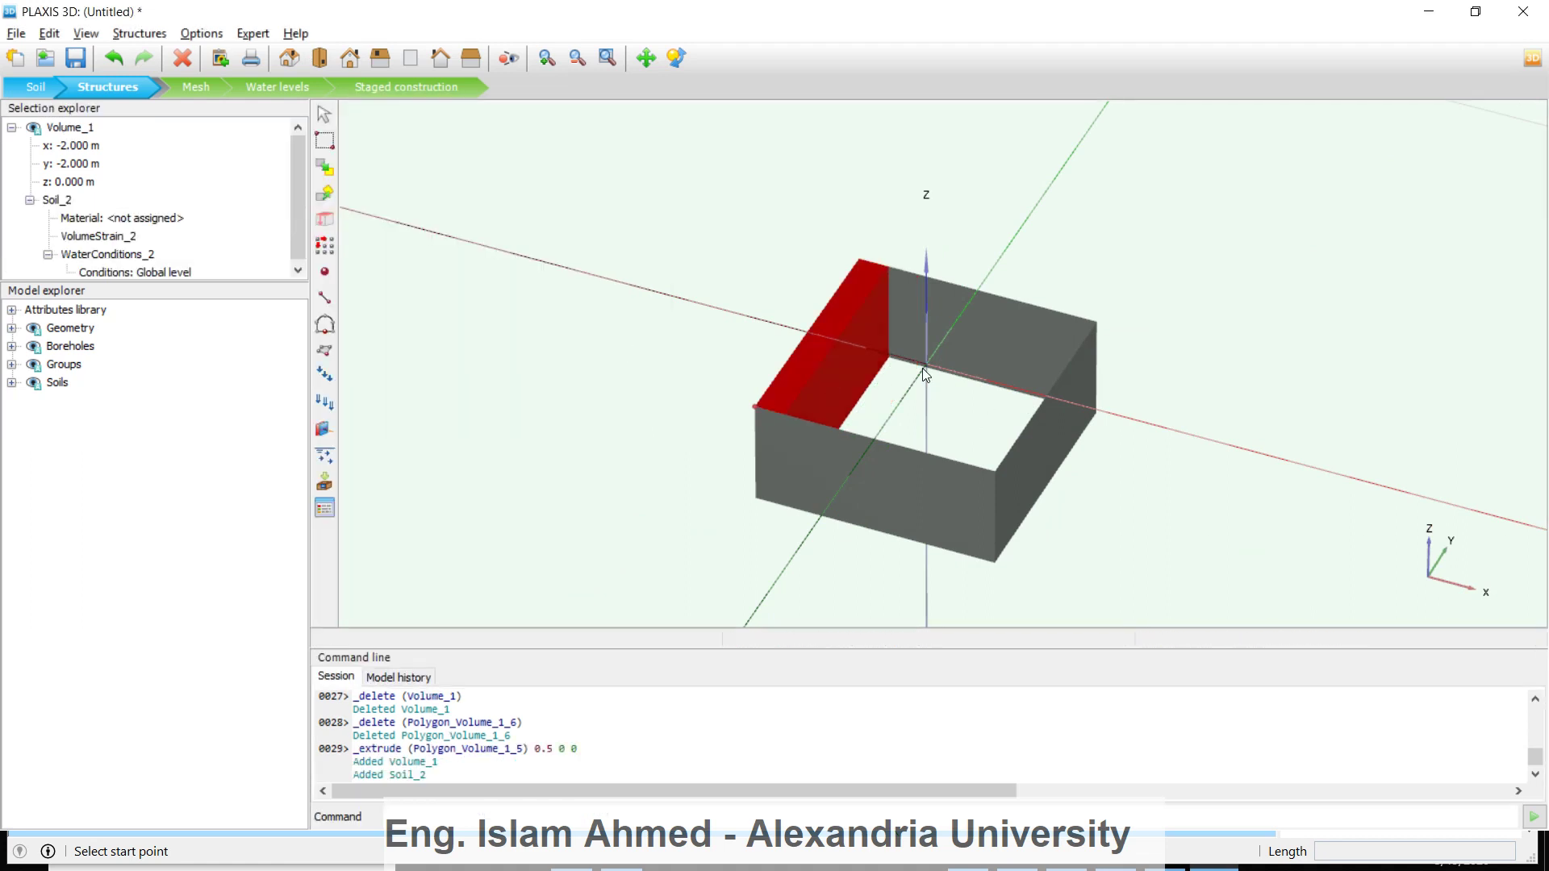
Delete the source side surface at x -2 m, keeping its extruded wall volume
{"action": "right_click_drag", "start_coordinate": [924, 371], "coordinate": [916, 489], "text": "ctrl"}
{"action": "key", "text": "Escape"}
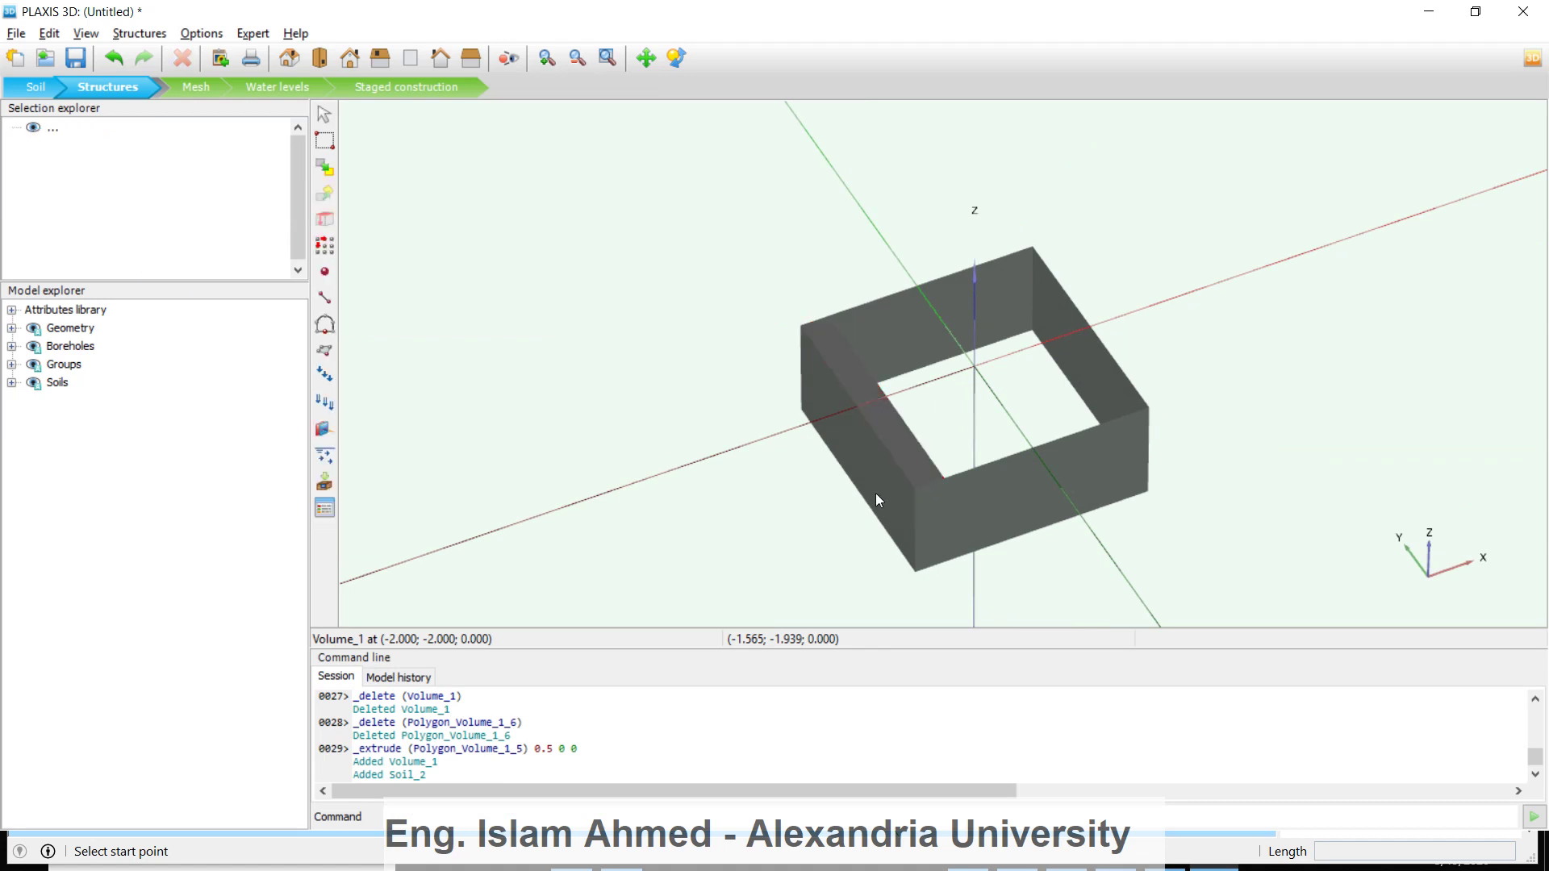
{"action": "left_click", "coordinate": [876, 494]}
{"action": "key", "text": "Delete"}
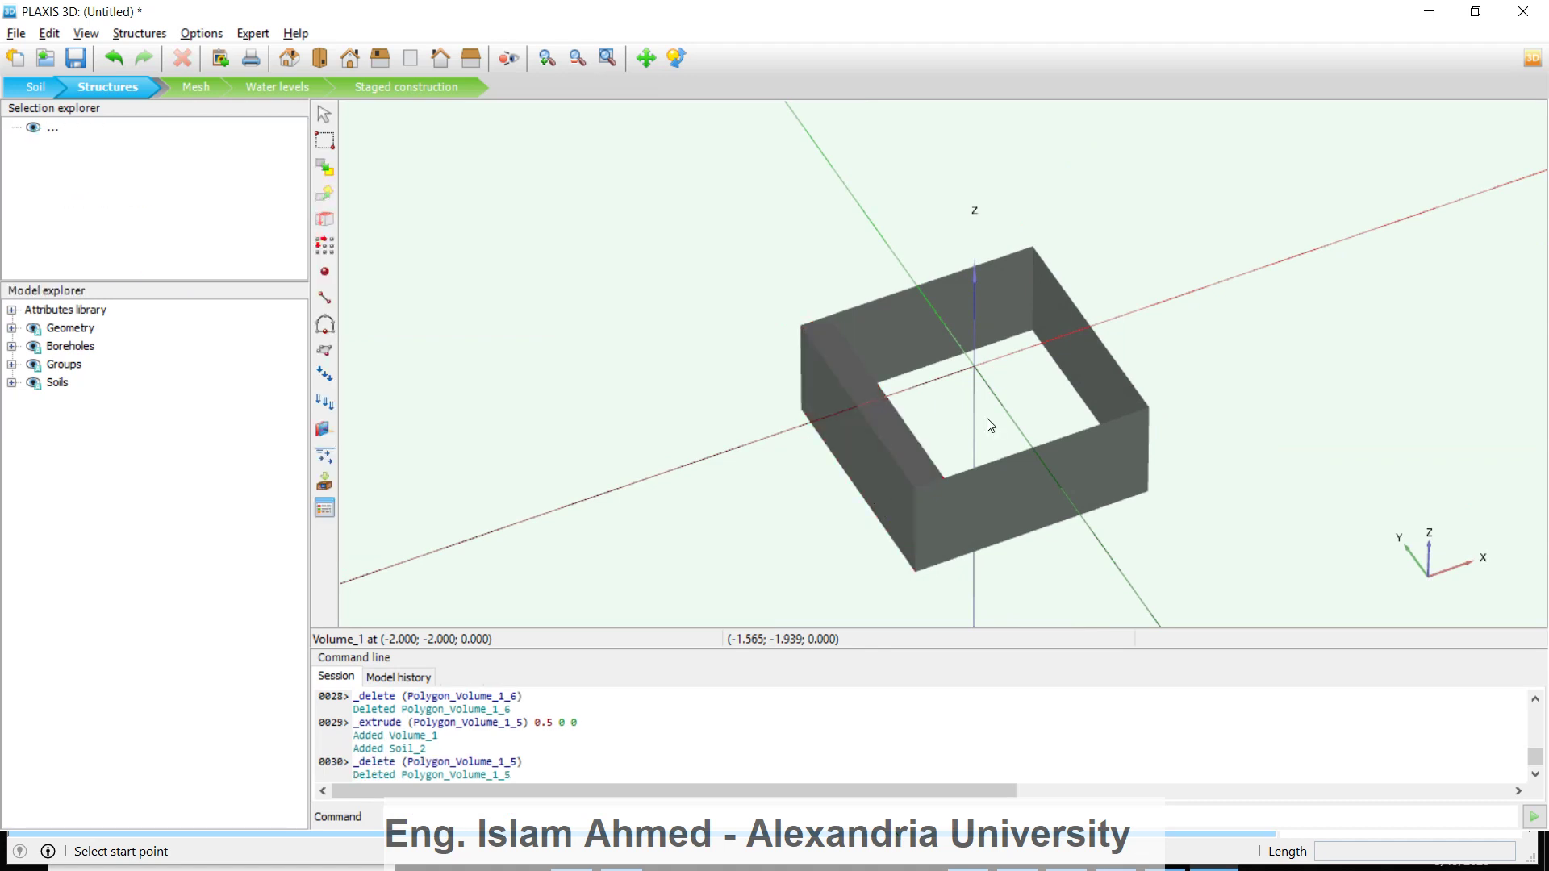
Extrude the opposite side surface at x 2 m inward into a wall volume with an extrusion vector of x -0.5 m
{"action": "left_click", "coordinate": [1091, 389]}
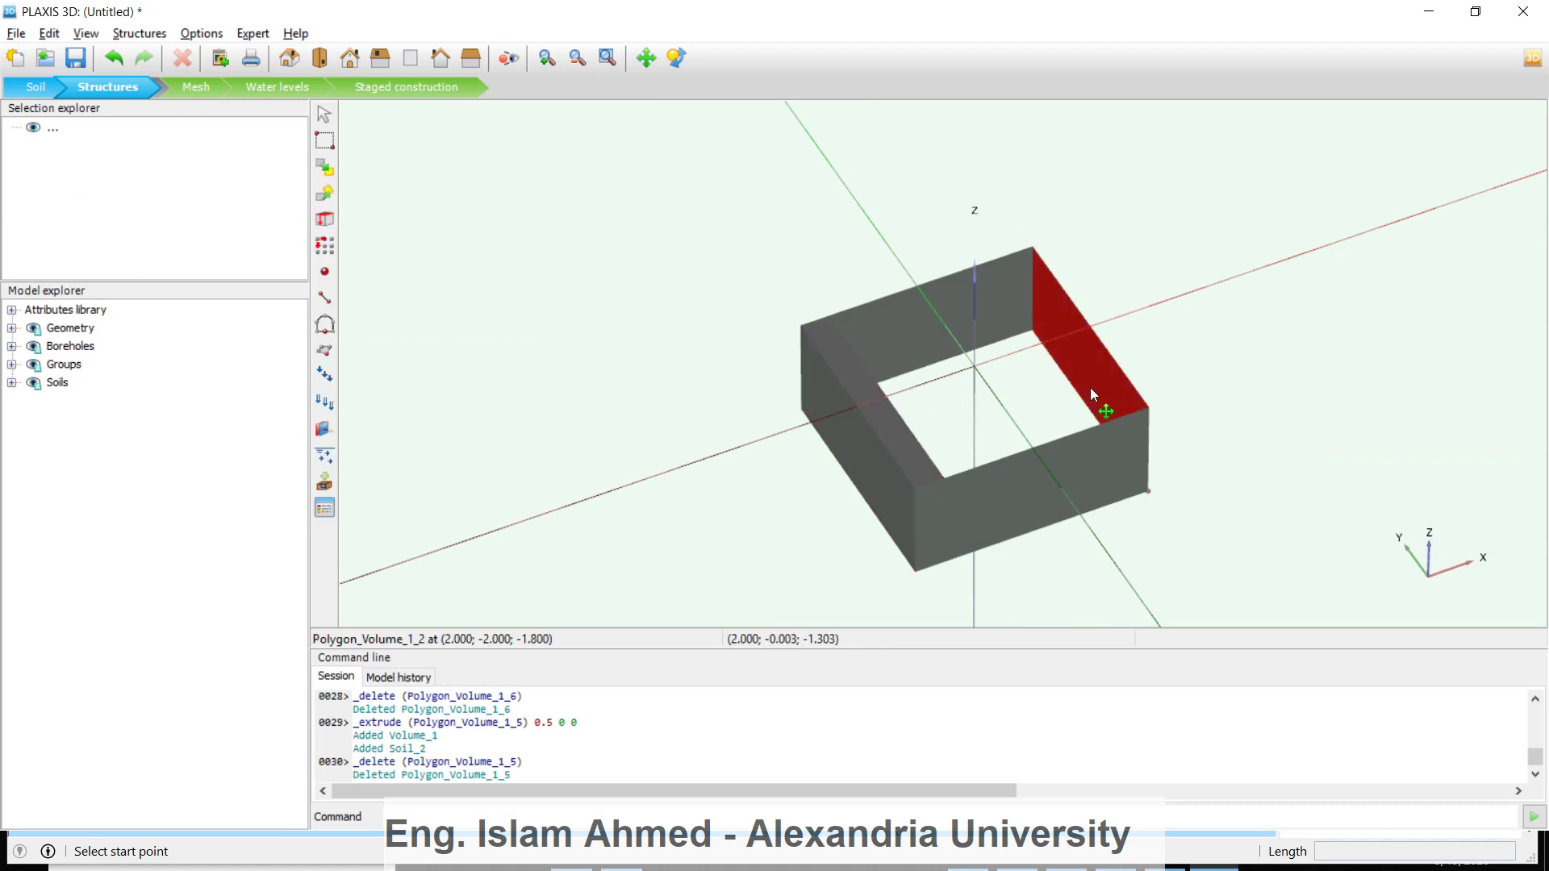
{"action": "left_click", "coordinate": [324, 219]}
{"action": "left_click_drag", "start_coordinate": [600, 225], "coordinate": [553, 226]}
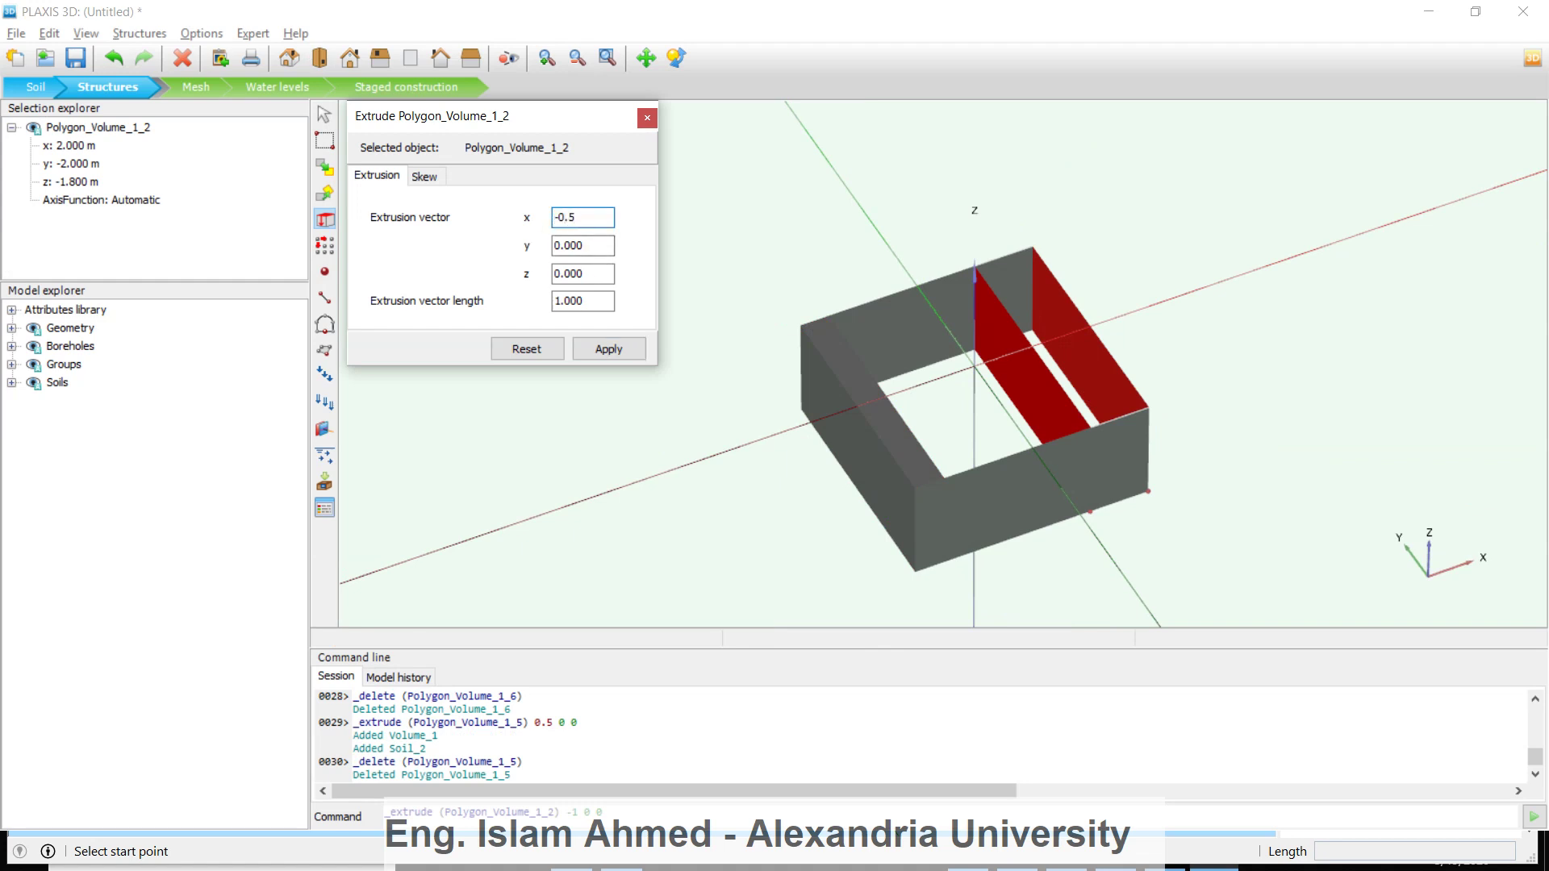
{"action": "type", "text": "-0.5"}
{"action": "left_click", "coordinate": [609, 349]}
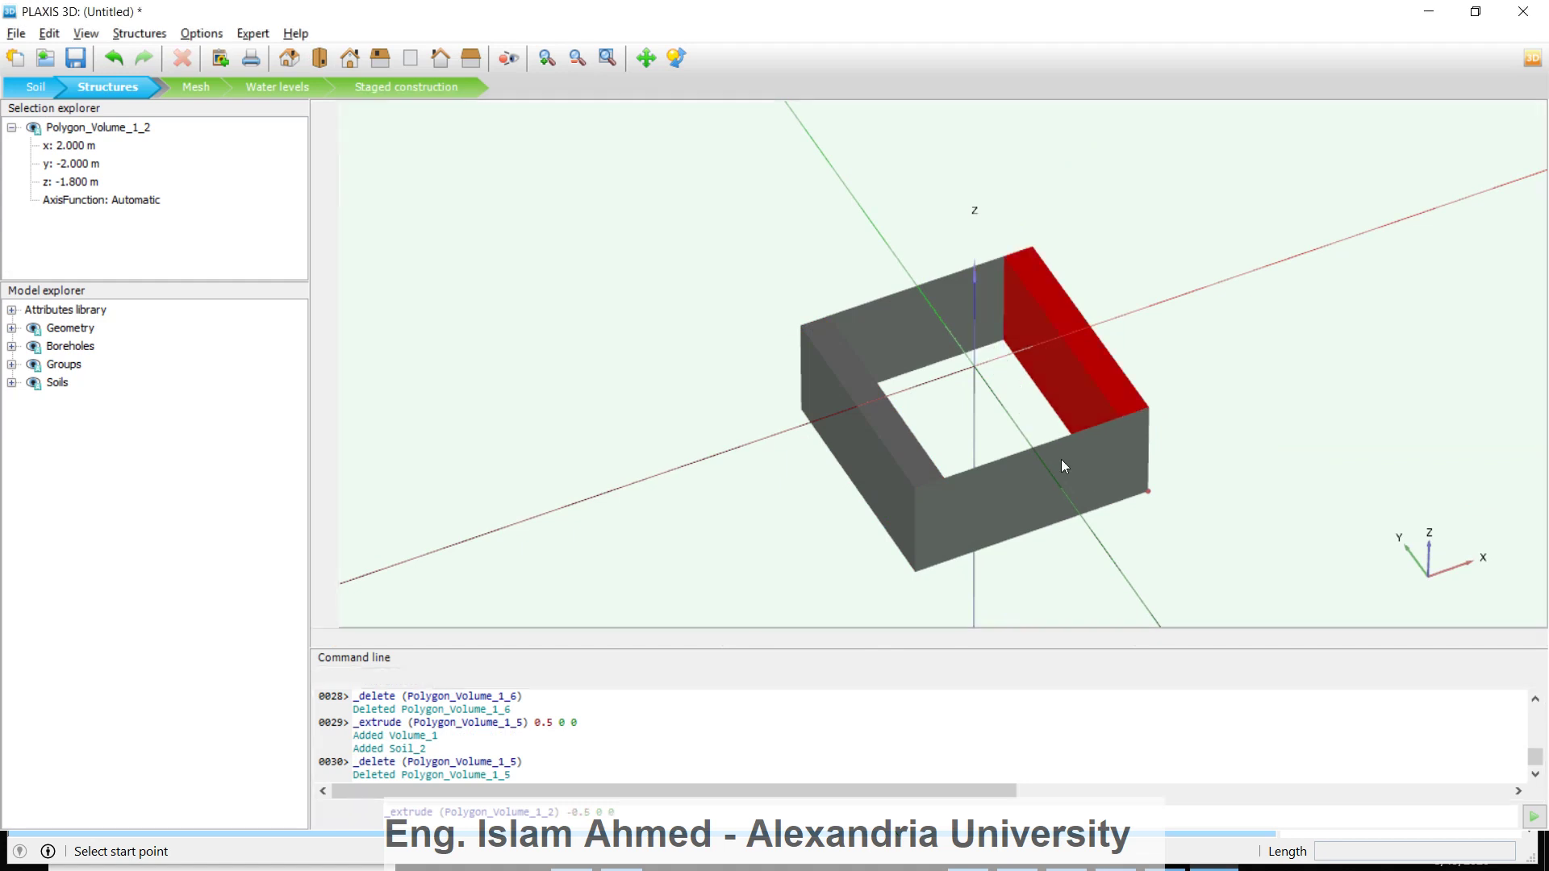
Delete the source side surface at x 2 m, keeping its extruded wall volume
{"action": "right_click_drag", "start_coordinate": [1216, 345], "coordinate": [975, 455]}
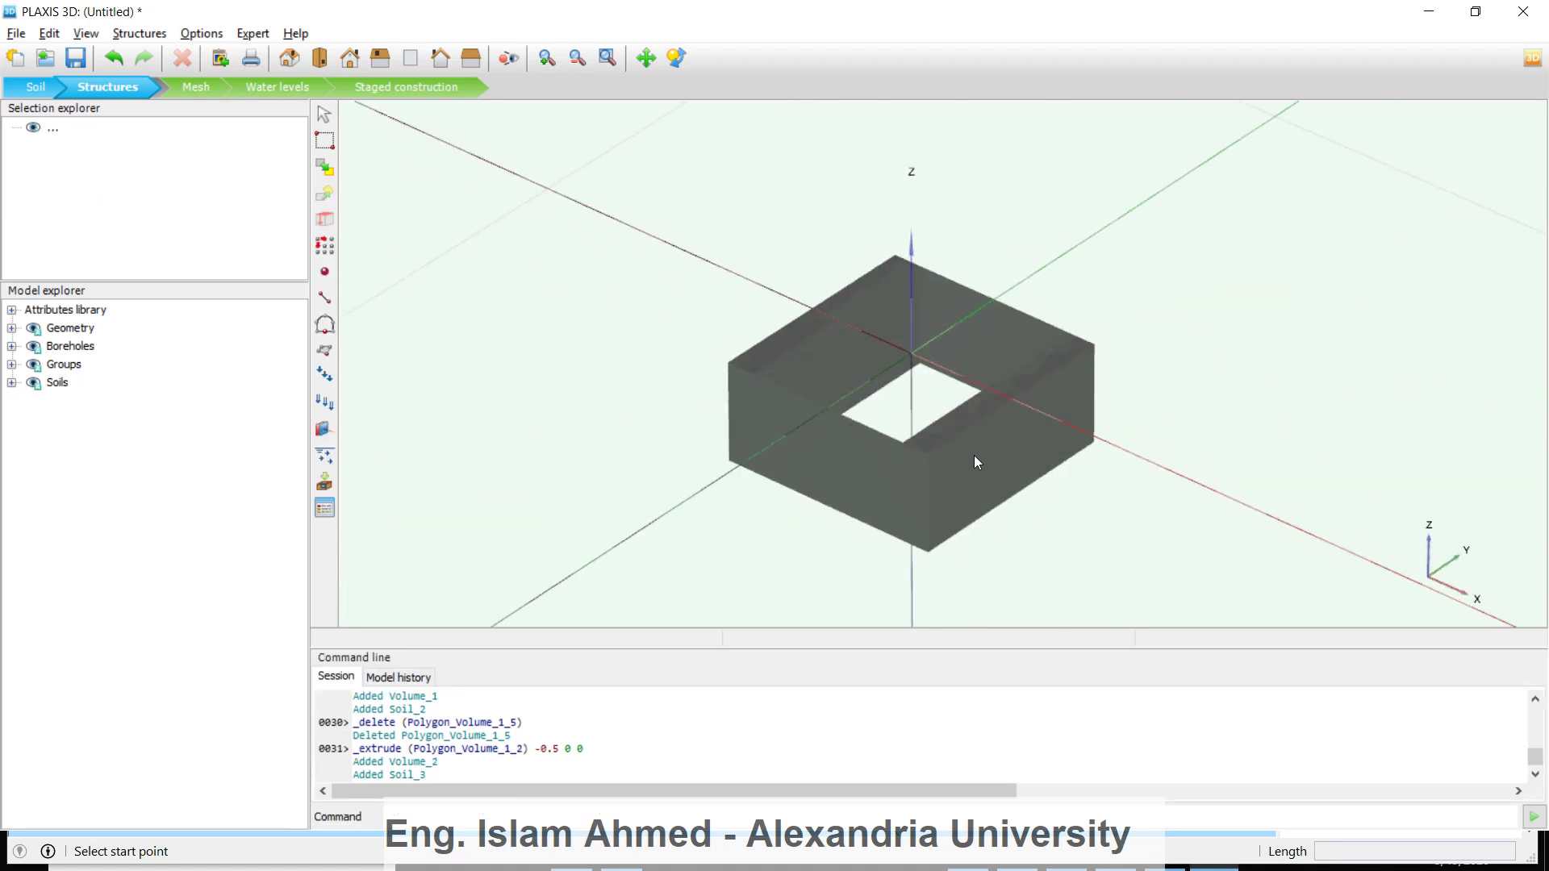
{"action": "left_click", "coordinate": [975, 457]}
{"action": "key", "text": "Delete"}
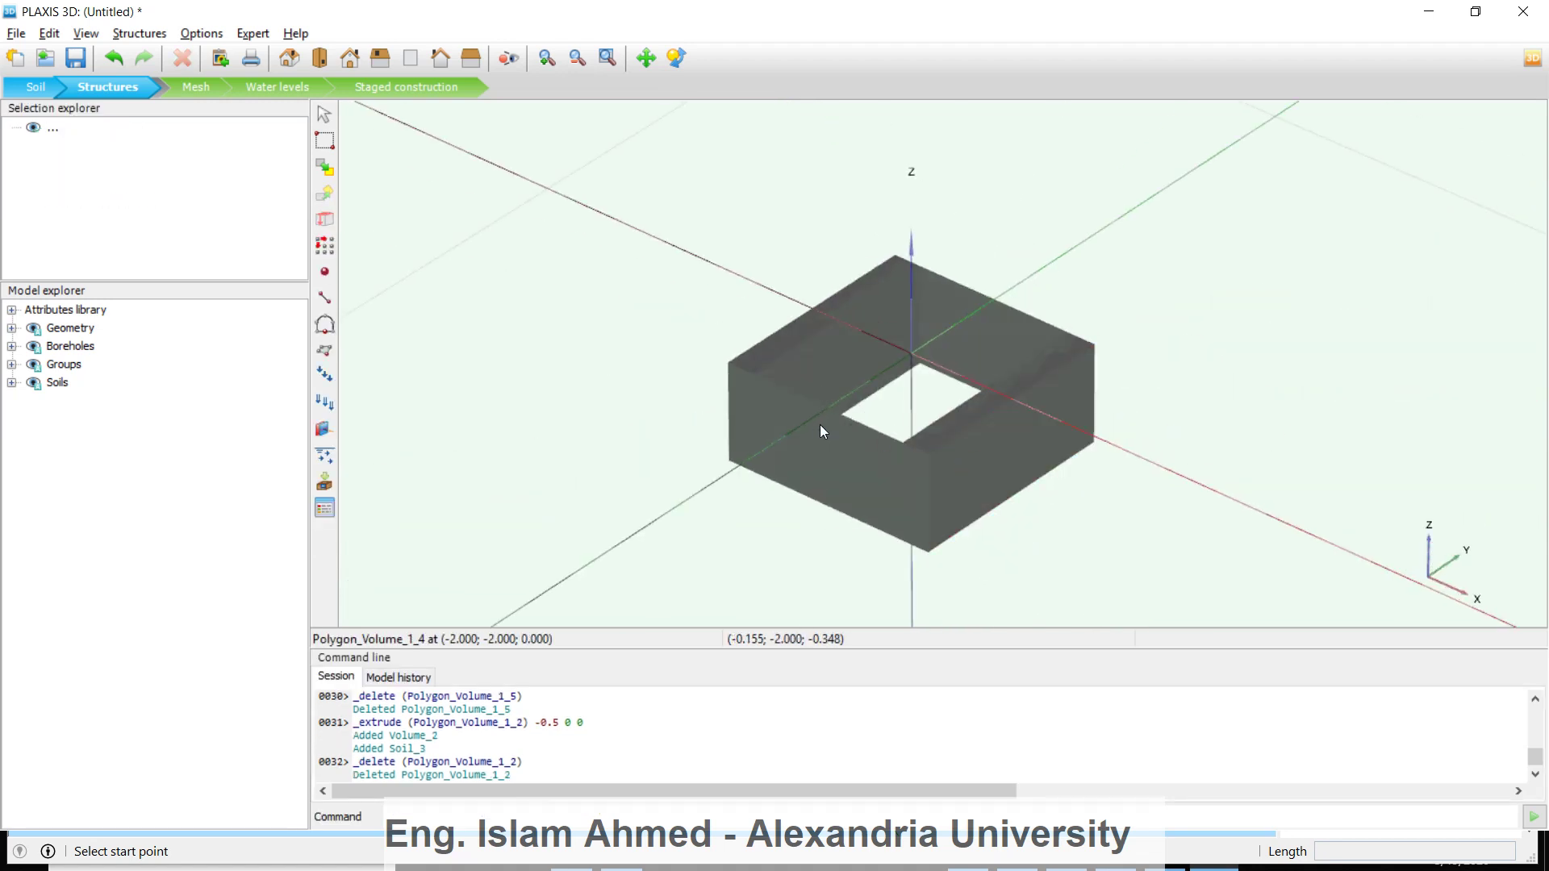
Delete the two remaining side surfaces at y -2 m and y 2 m between the wall volumes
{"action": "right_click_drag", "start_coordinate": [822, 431], "coordinate": [904, 521]}
{"action": "left_click", "coordinate": [904, 522]}
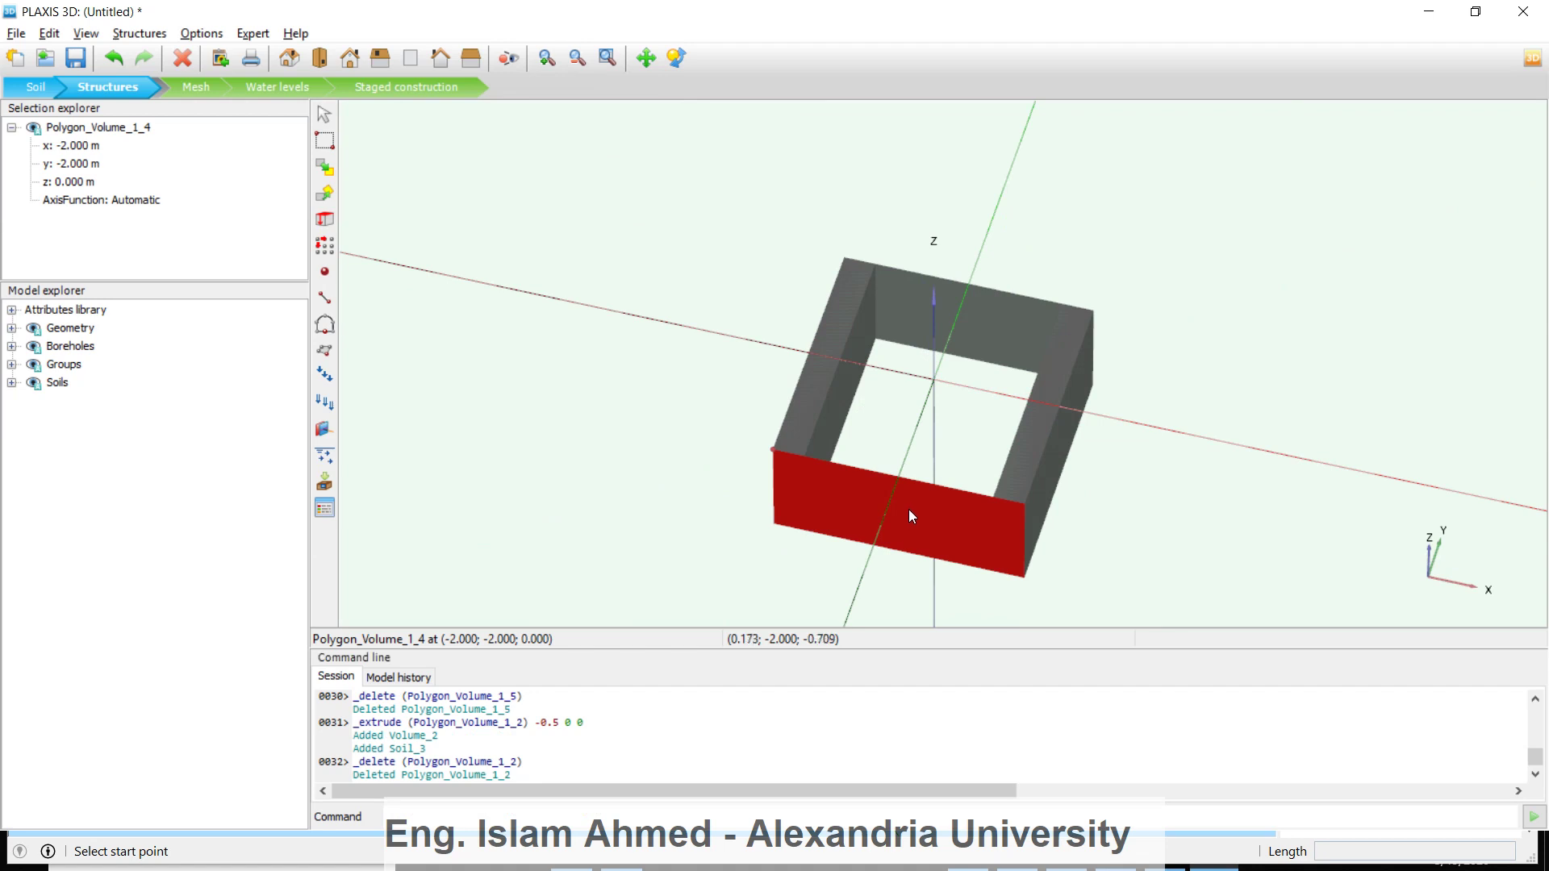
{"action": "key", "text": "Delete"}
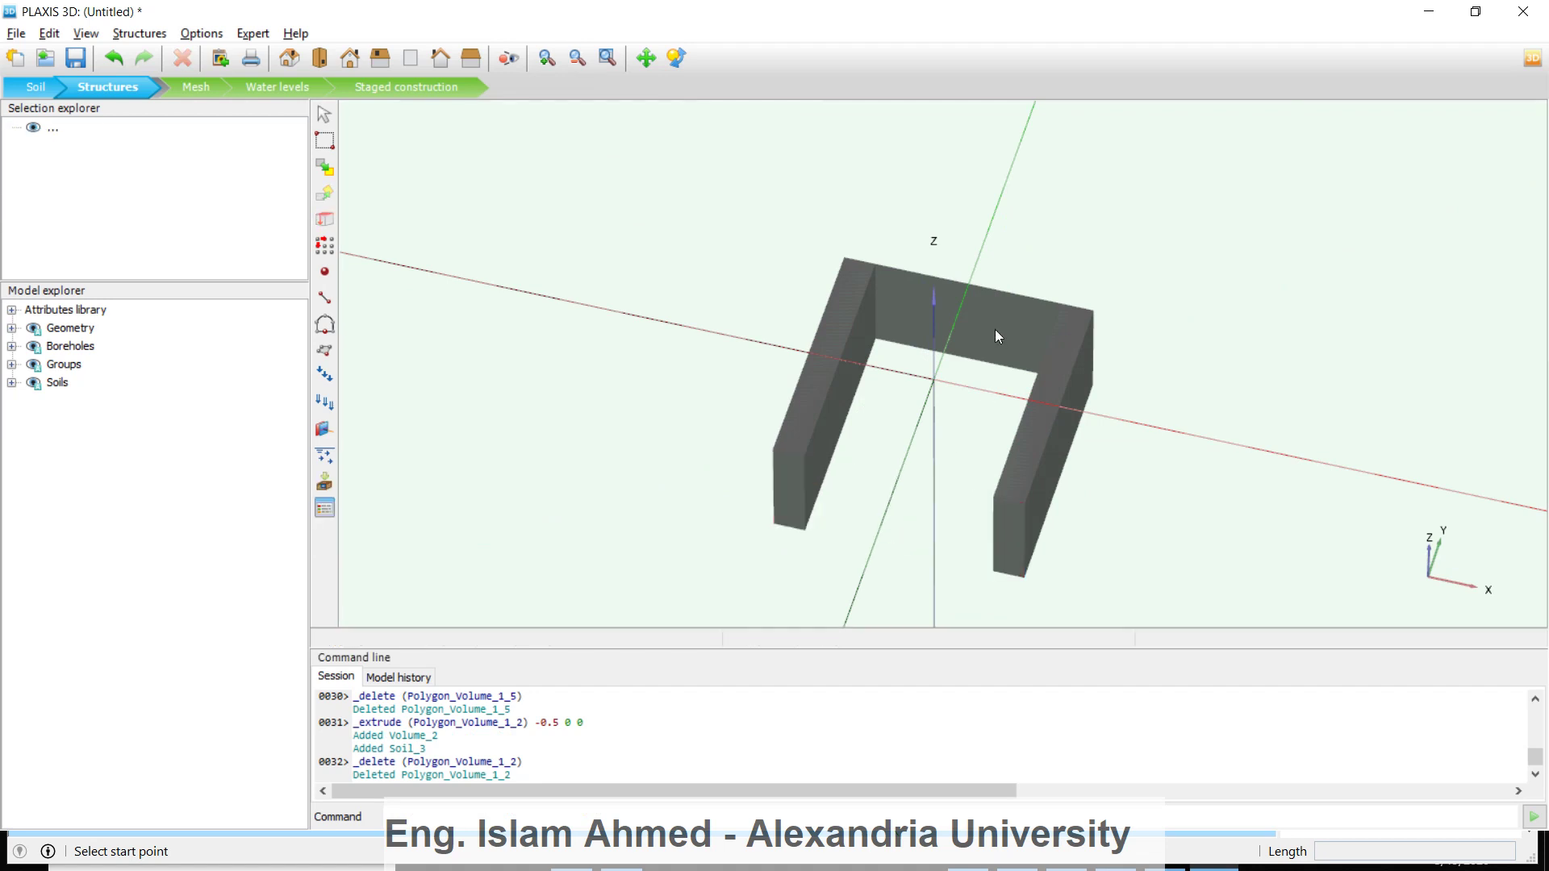
{"action": "left_click", "coordinate": [995, 327]}
{"action": "key", "text": "Delete"}
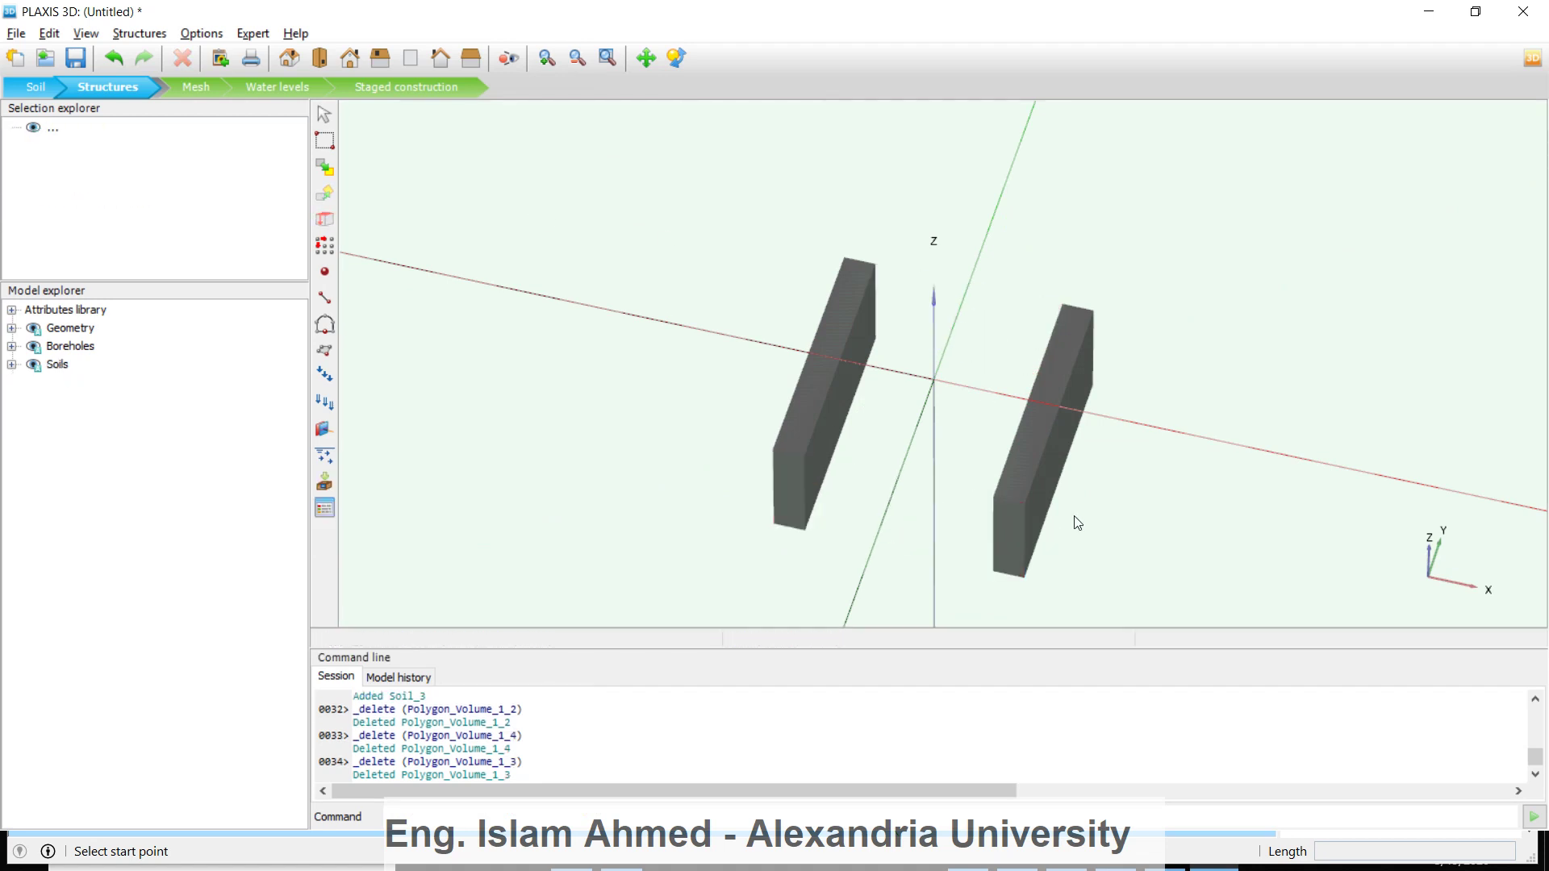
{"action": "scroll", "coordinate": [928, 358], "scroll_direction": "down", "scroll_amount": 2}
{"action": "scroll", "coordinate": [1062, 478], "scroll_direction": "up", "scroll_amount": 2}
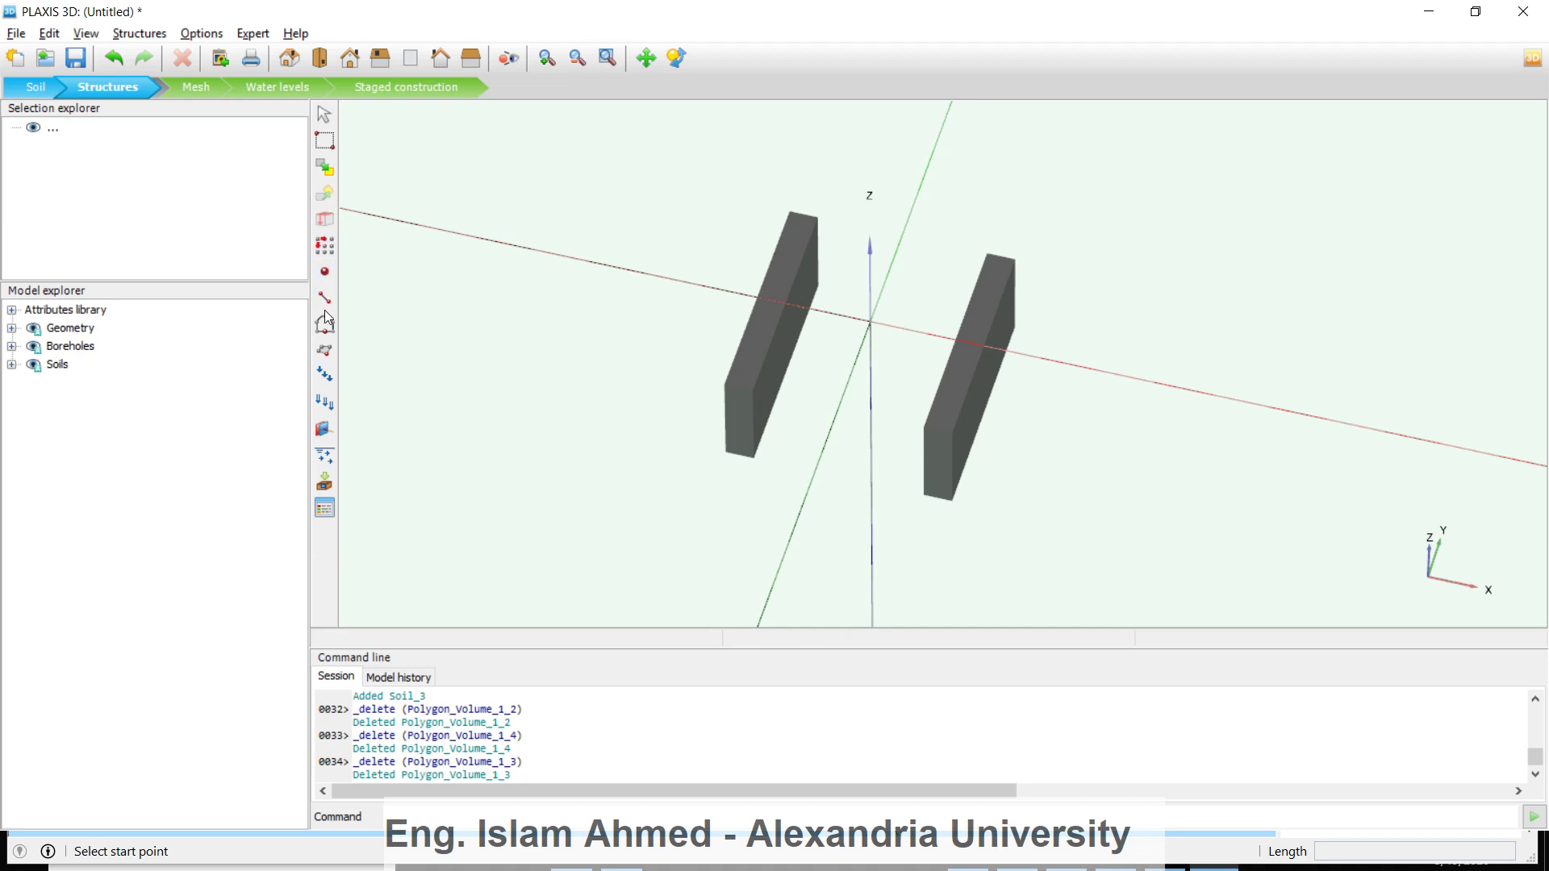
{"action": "left_click", "coordinate": [325, 350]}
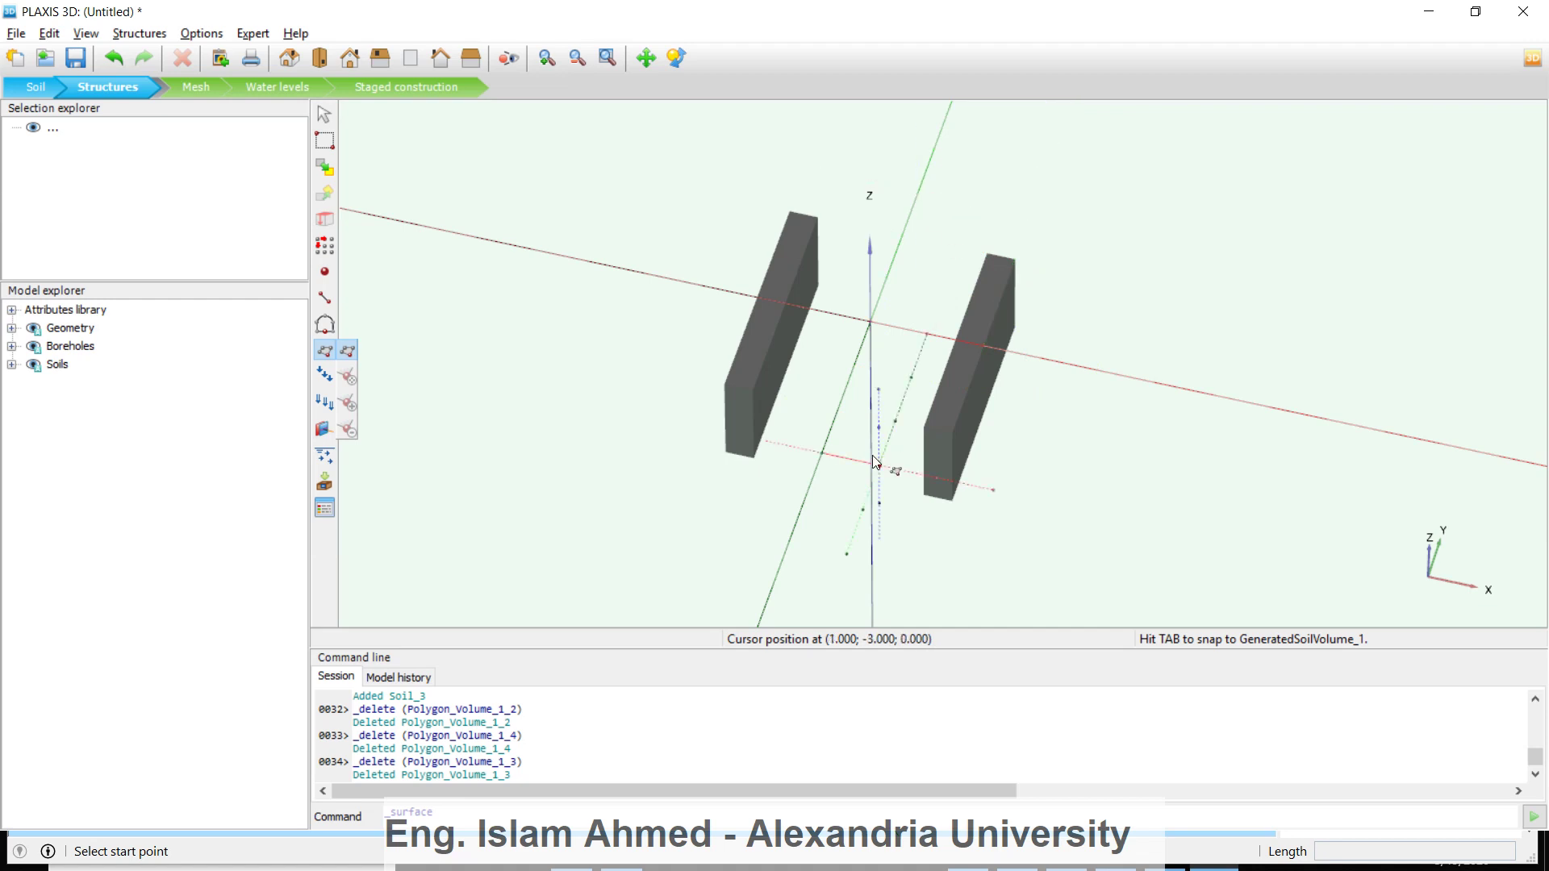
{"action": "key", "text": "Escape"}
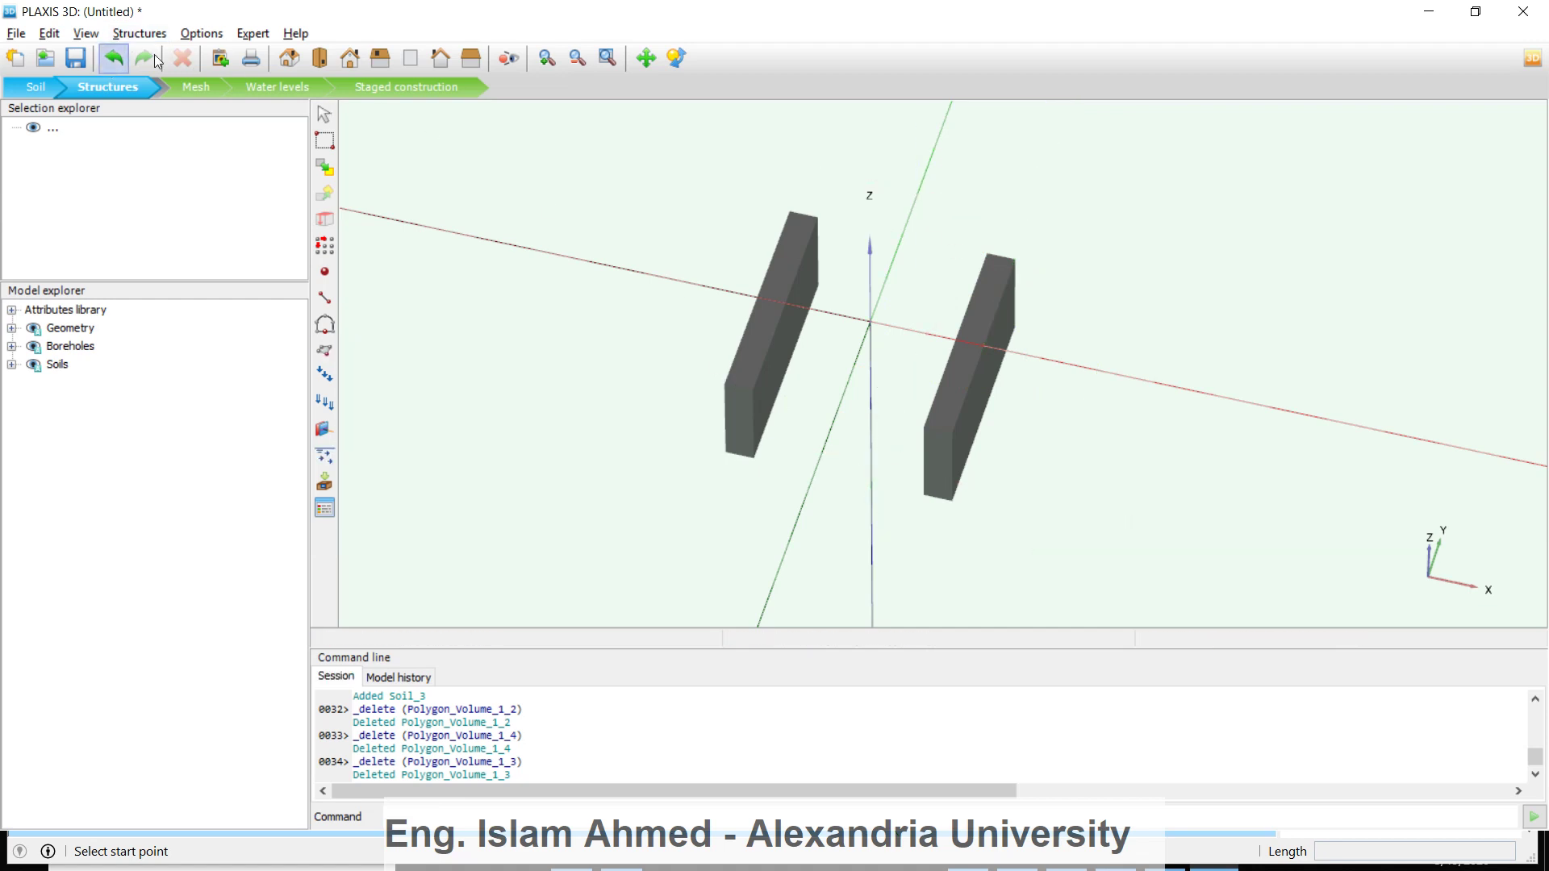
Set the grid spacing to 0.5 m in the visualization settings
{"action": "left_click", "coordinate": [206, 33]}
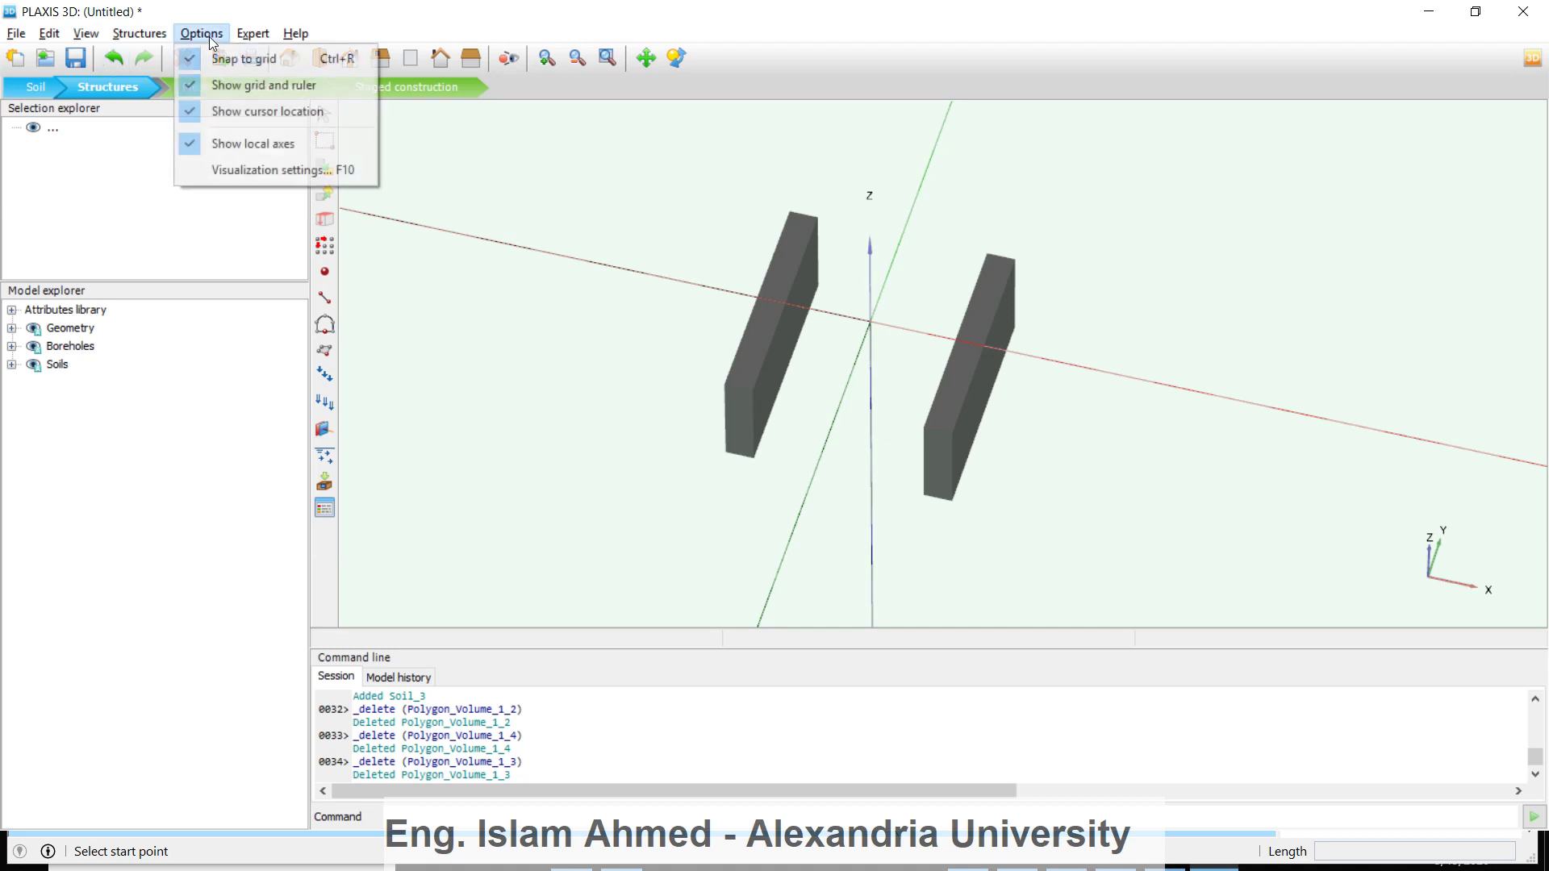
{"action": "left_click", "coordinate": [253, 176]}
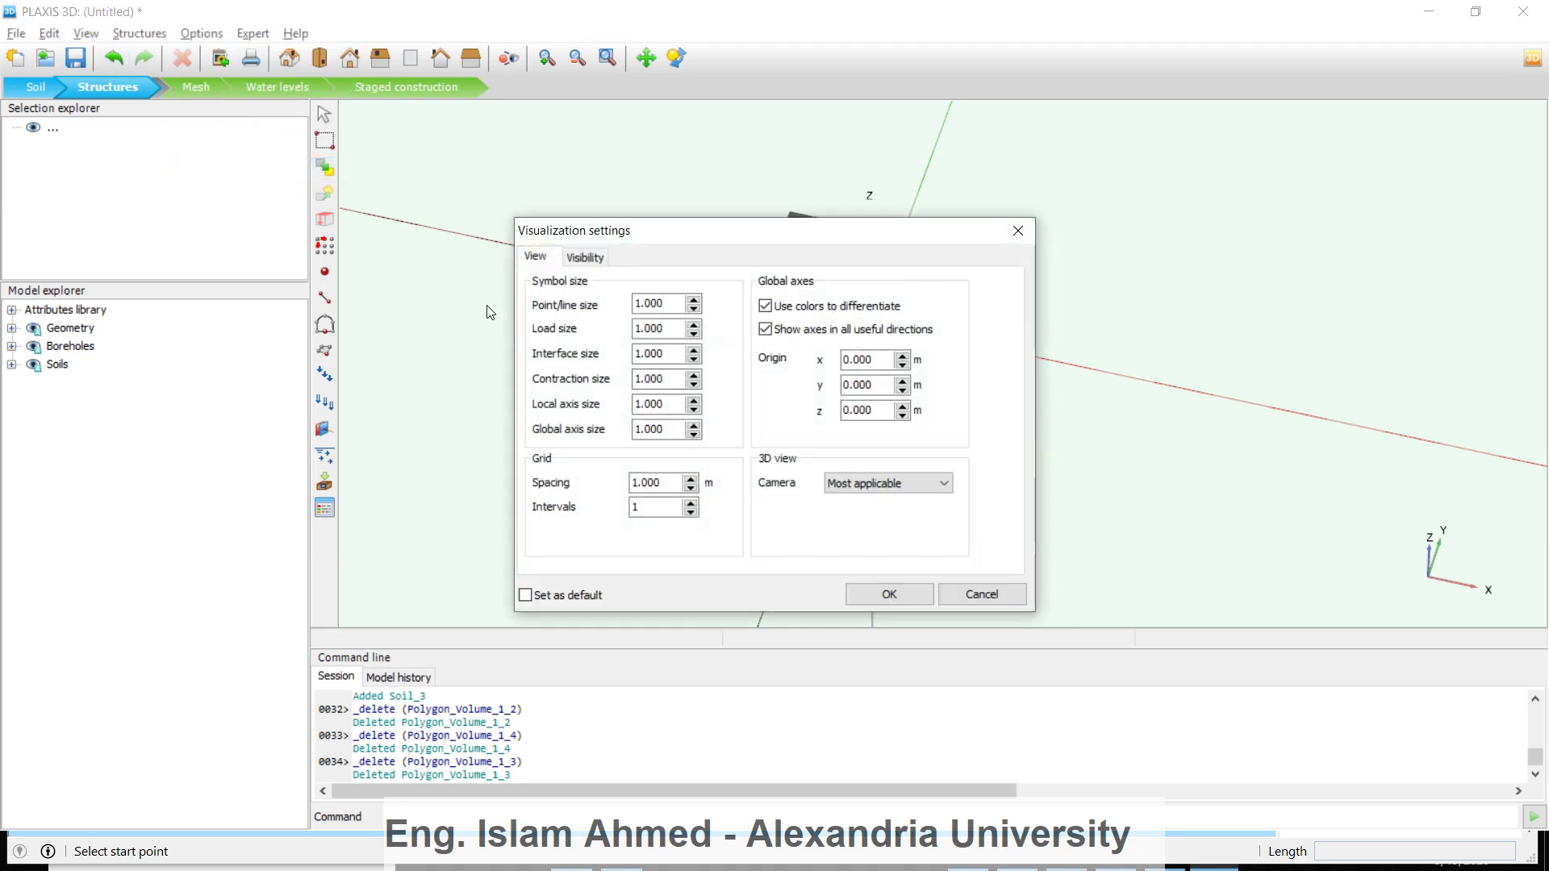
{"action": "left_click_drag", "start_coordinate": [674, 482], "coordinate": [626, 490]}
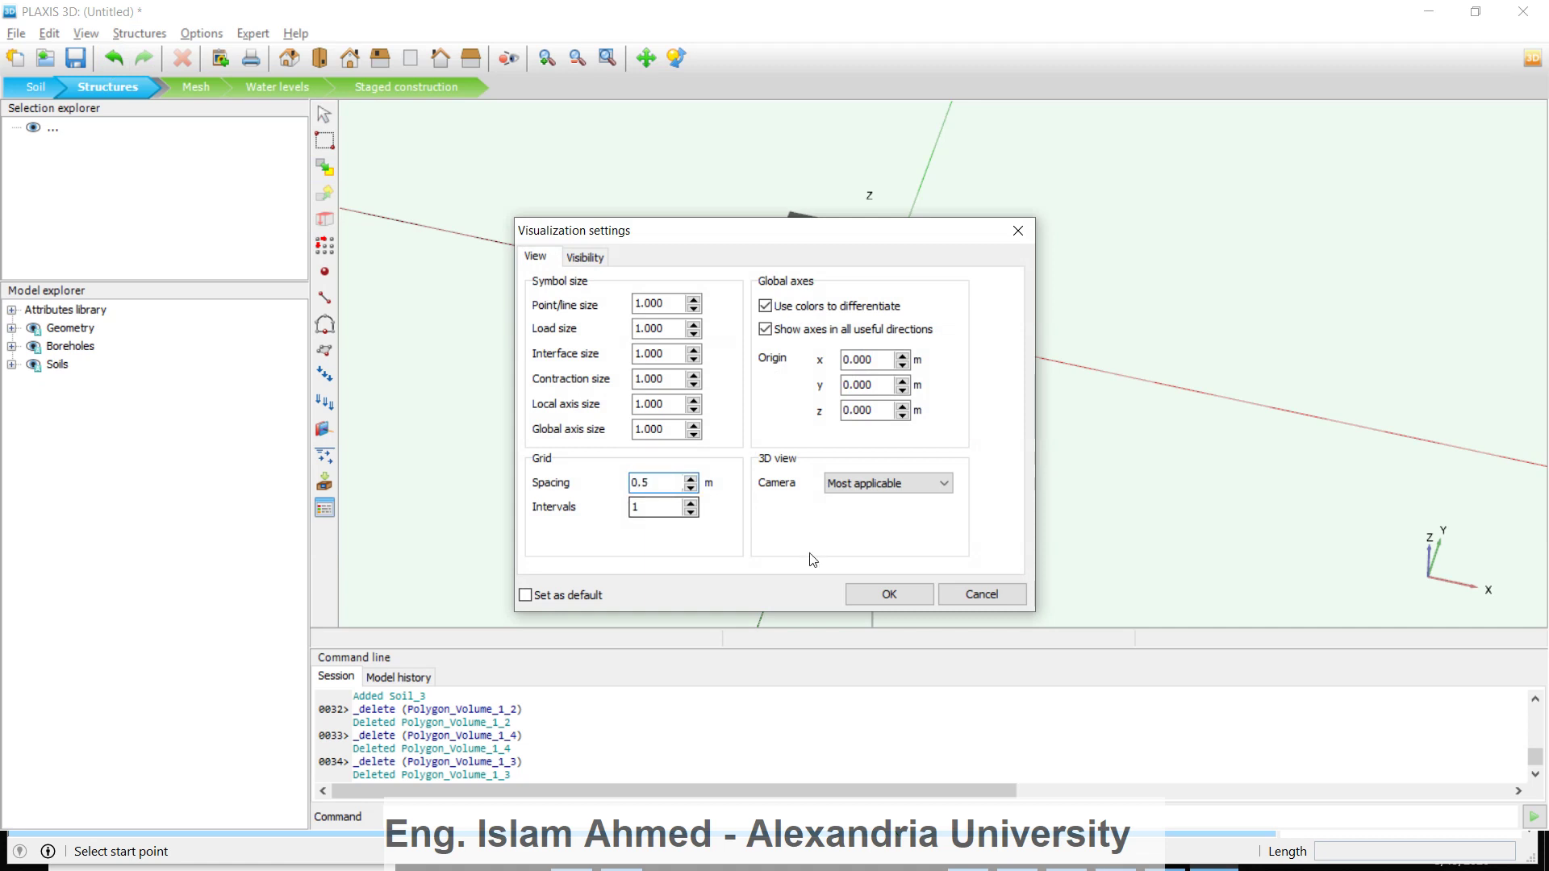
{"action": "type", "text": "0.5"}
{"action": "left_click", "coordinate": [887, 595]}
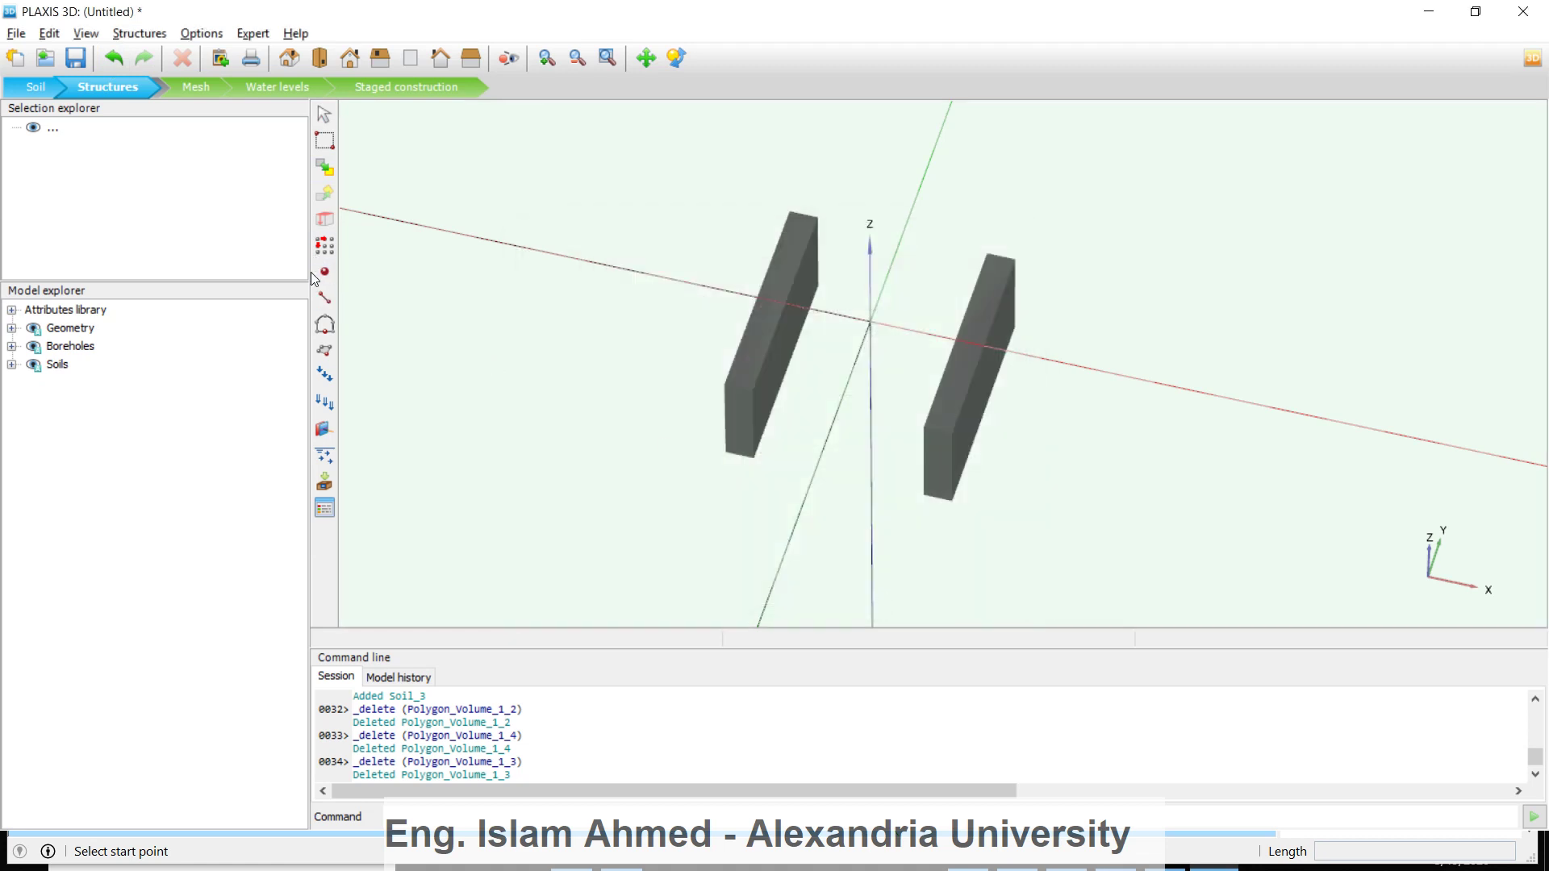
Create a rectangular surface at z 0 between the two walls, from x -1.5 to 1.5 m and y -2 to -1.5 m
{"action": "left_click", "coordinate": [324, 350]}
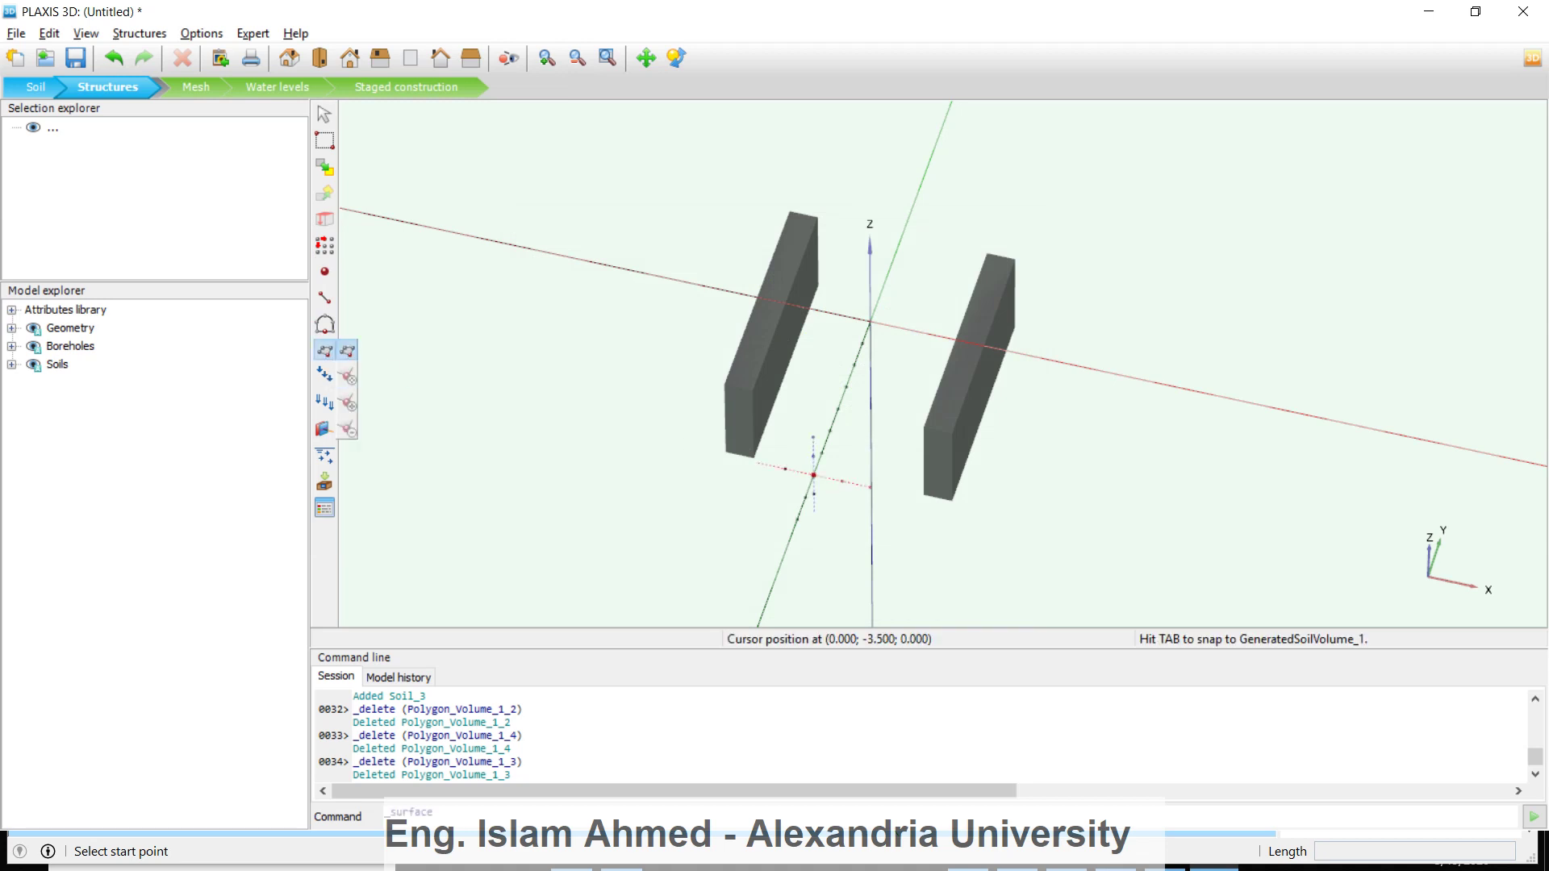
{"action": "left_click", "coordinate": [752, 390]}
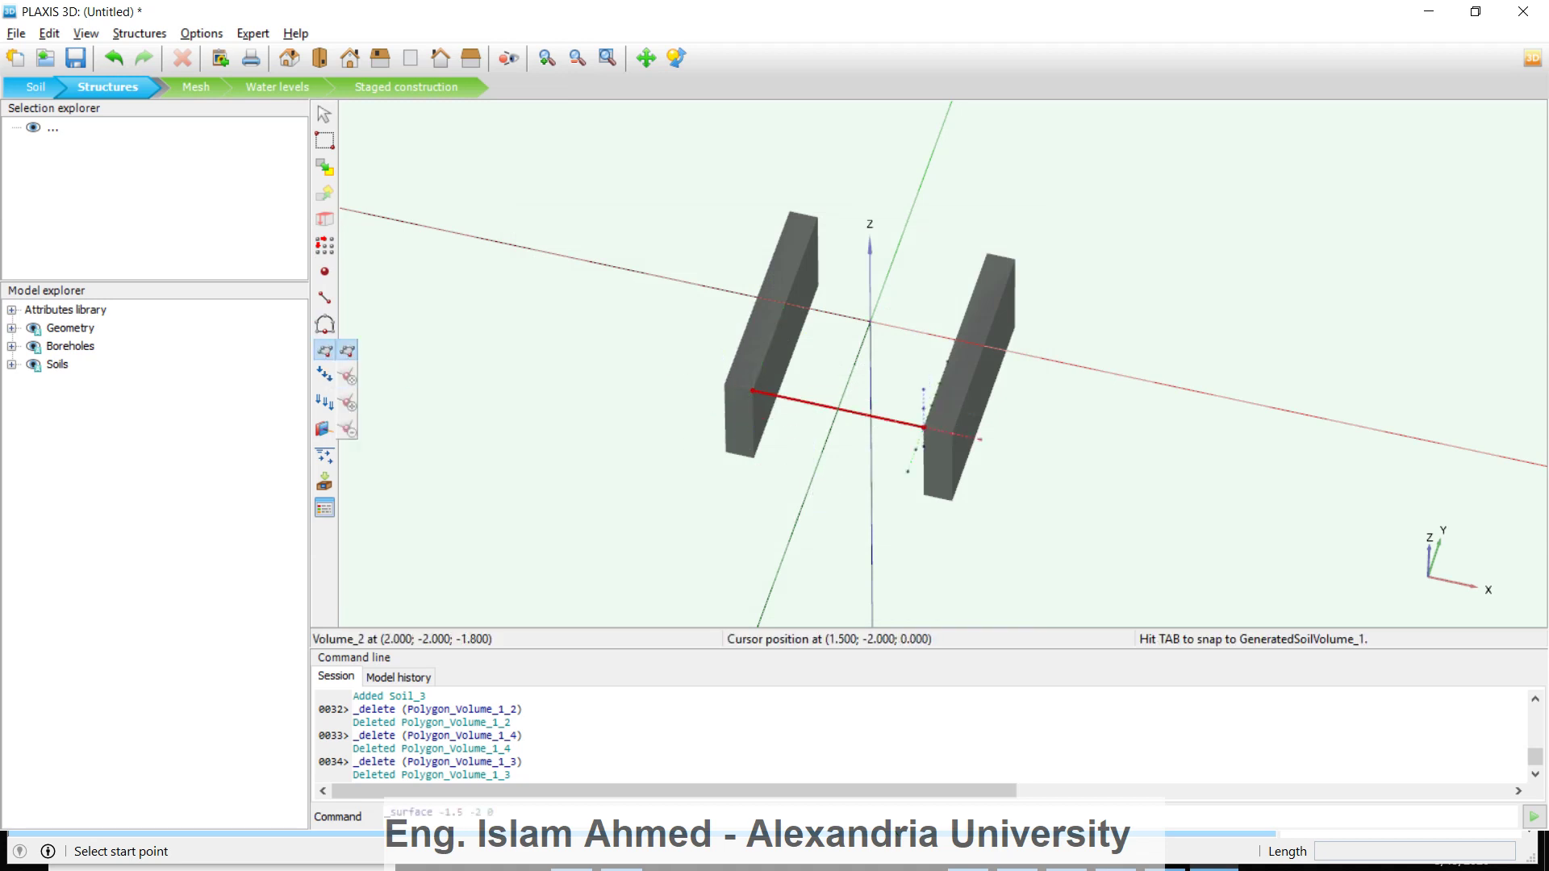
{"action": "left_click", "coordinate": [926, 426]}
{"action": "left_click", "coordinate": [861, 389]}
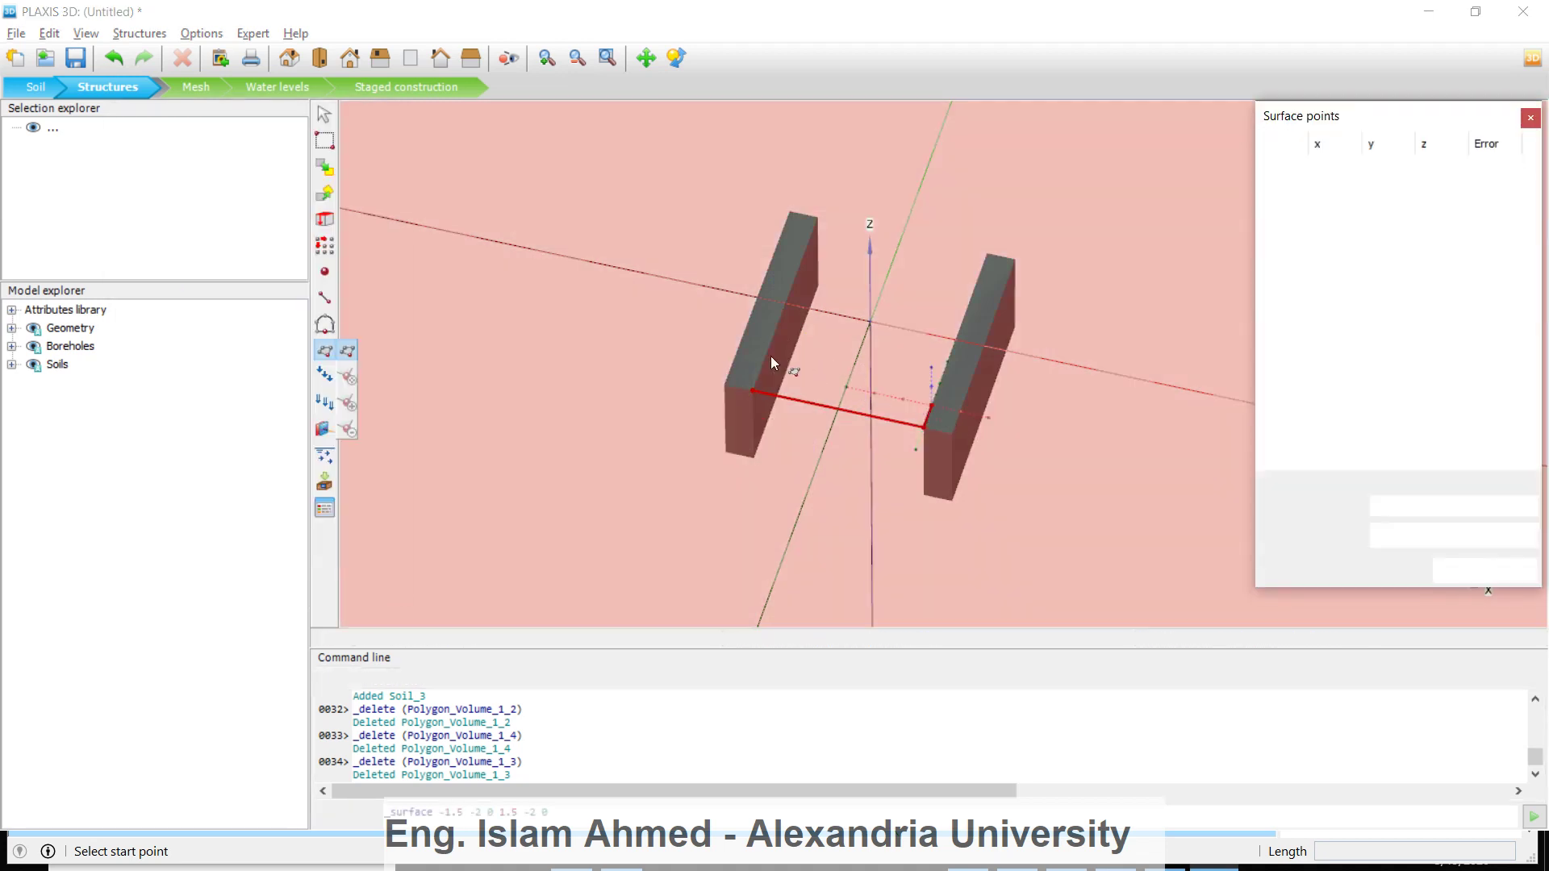
{"action": "left_click", "coordinate": [758, 374]}
{"action": "right_click", "coordinate": [758, 374]}
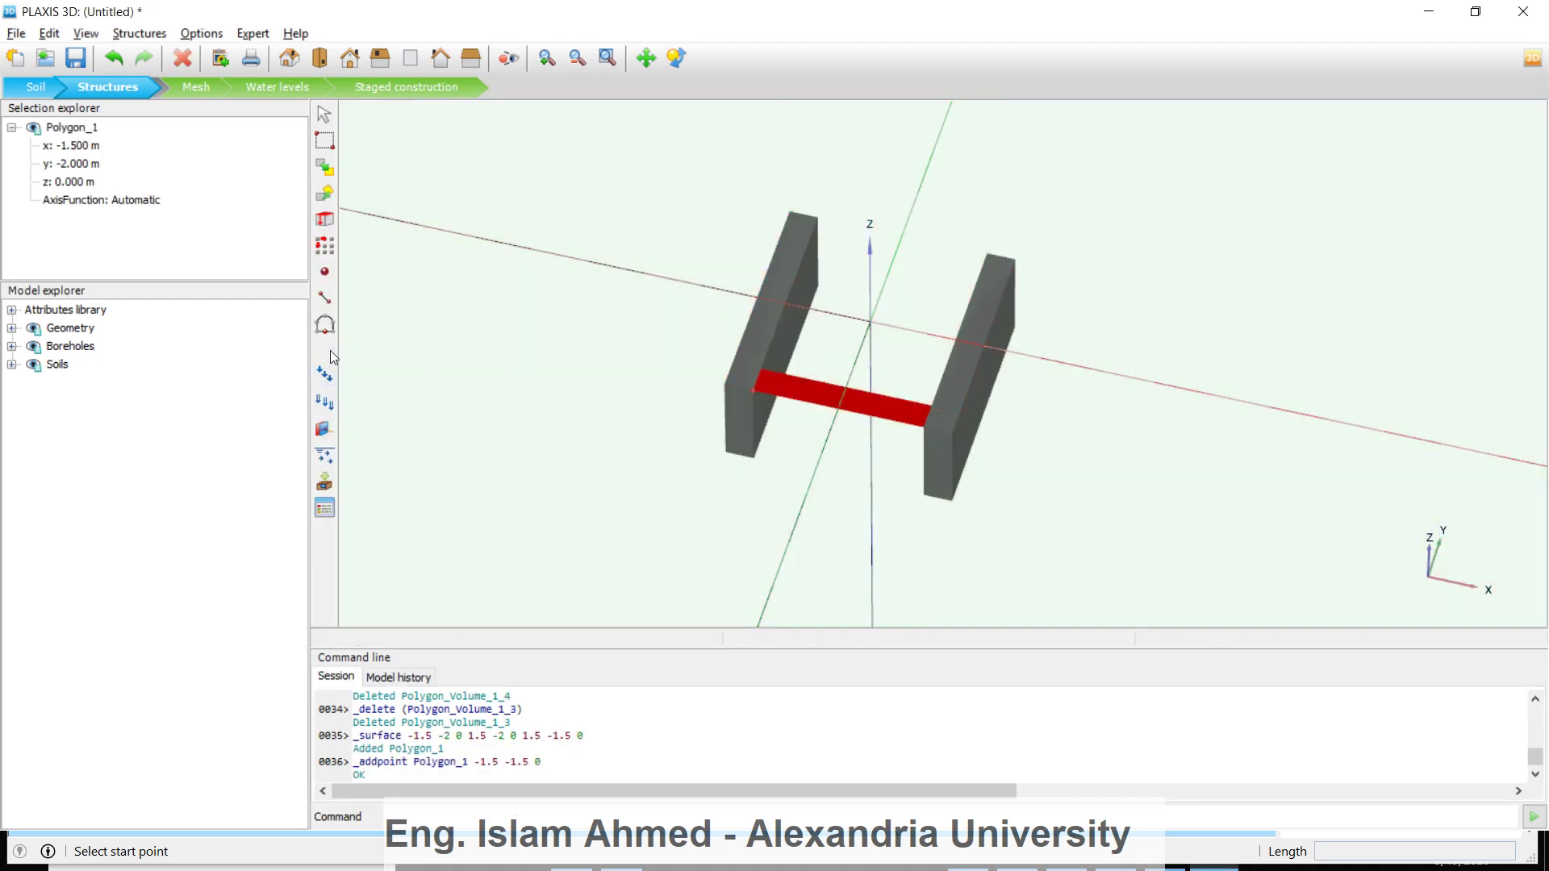
Create a matching surface at the opposite wall ends, from x -1.5 to 1.5 m and y 2 to 1.5 m at z 0
{"action": "left_click", "coordinate": [324, 351]}
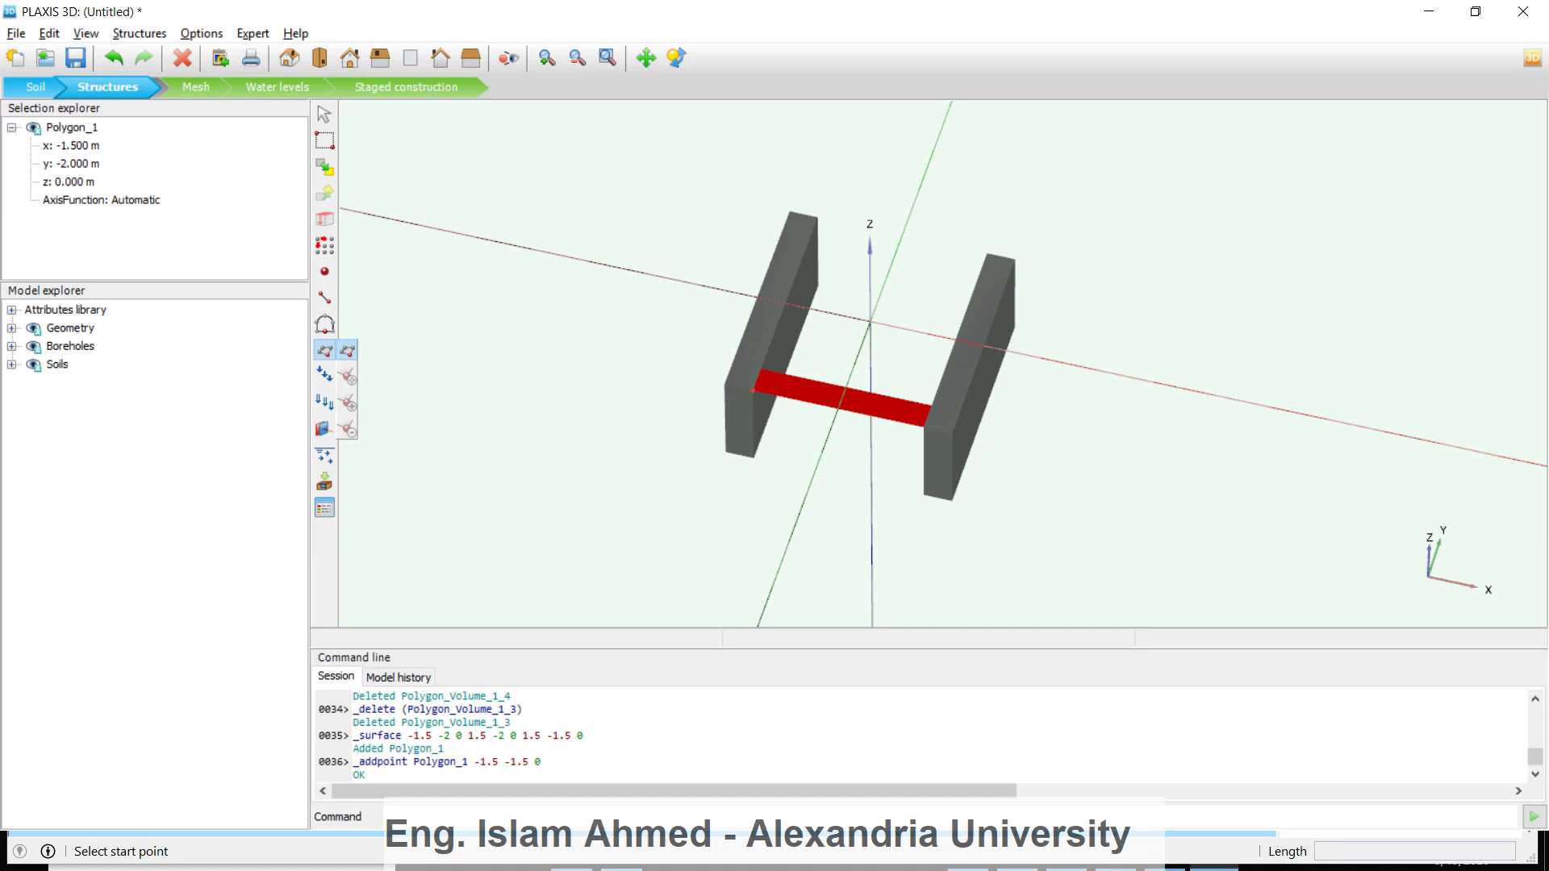
{"action": "left_click", "coordinate": [818, 216]}
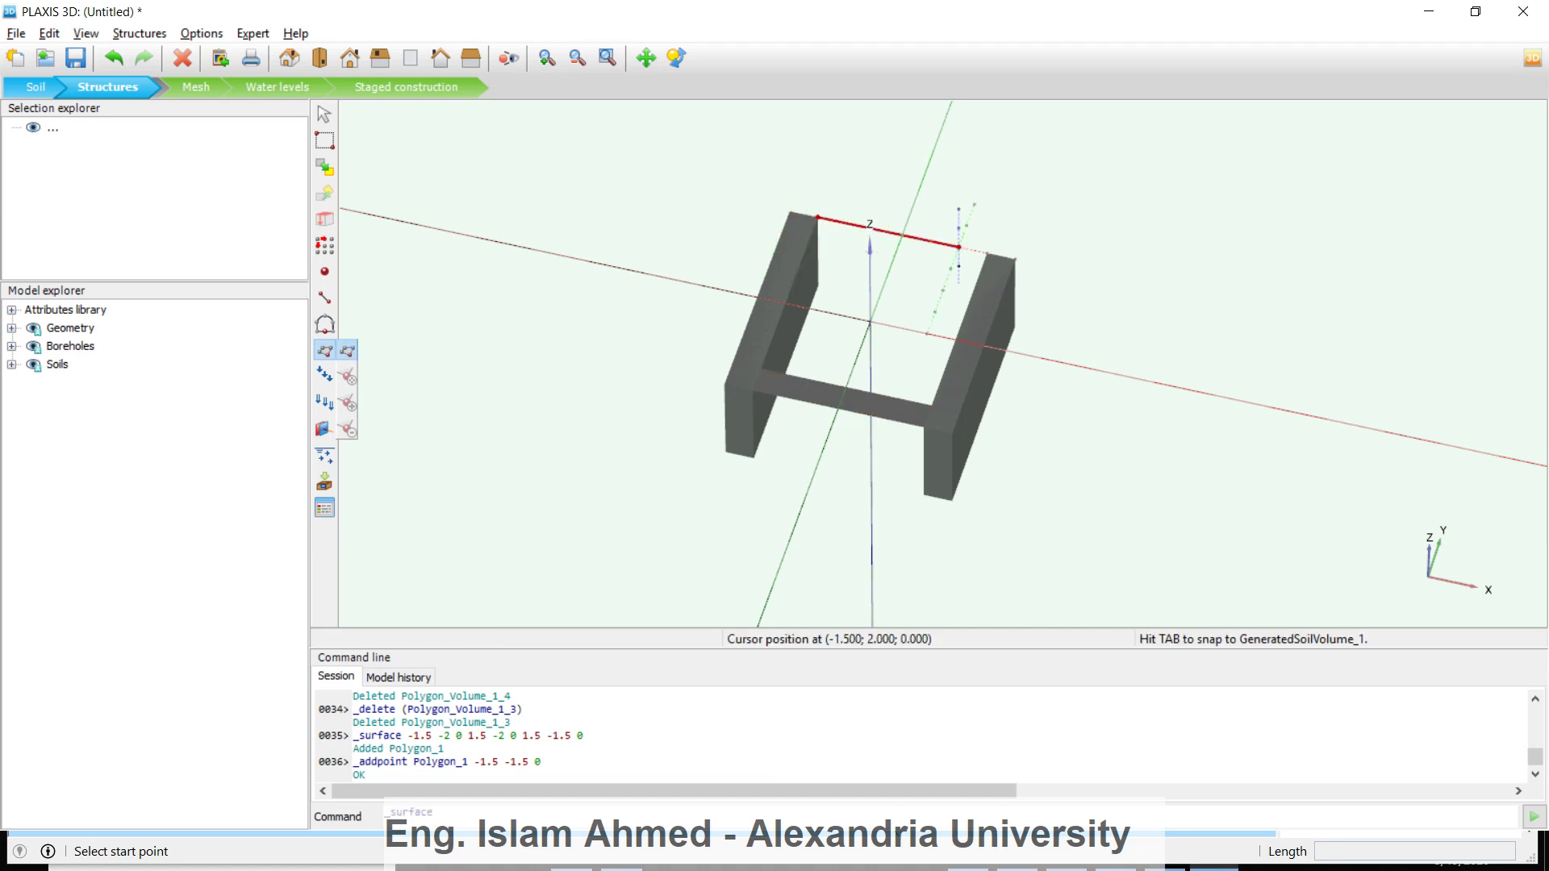
{"action": "left_click", "coordinate": [987, 253]}
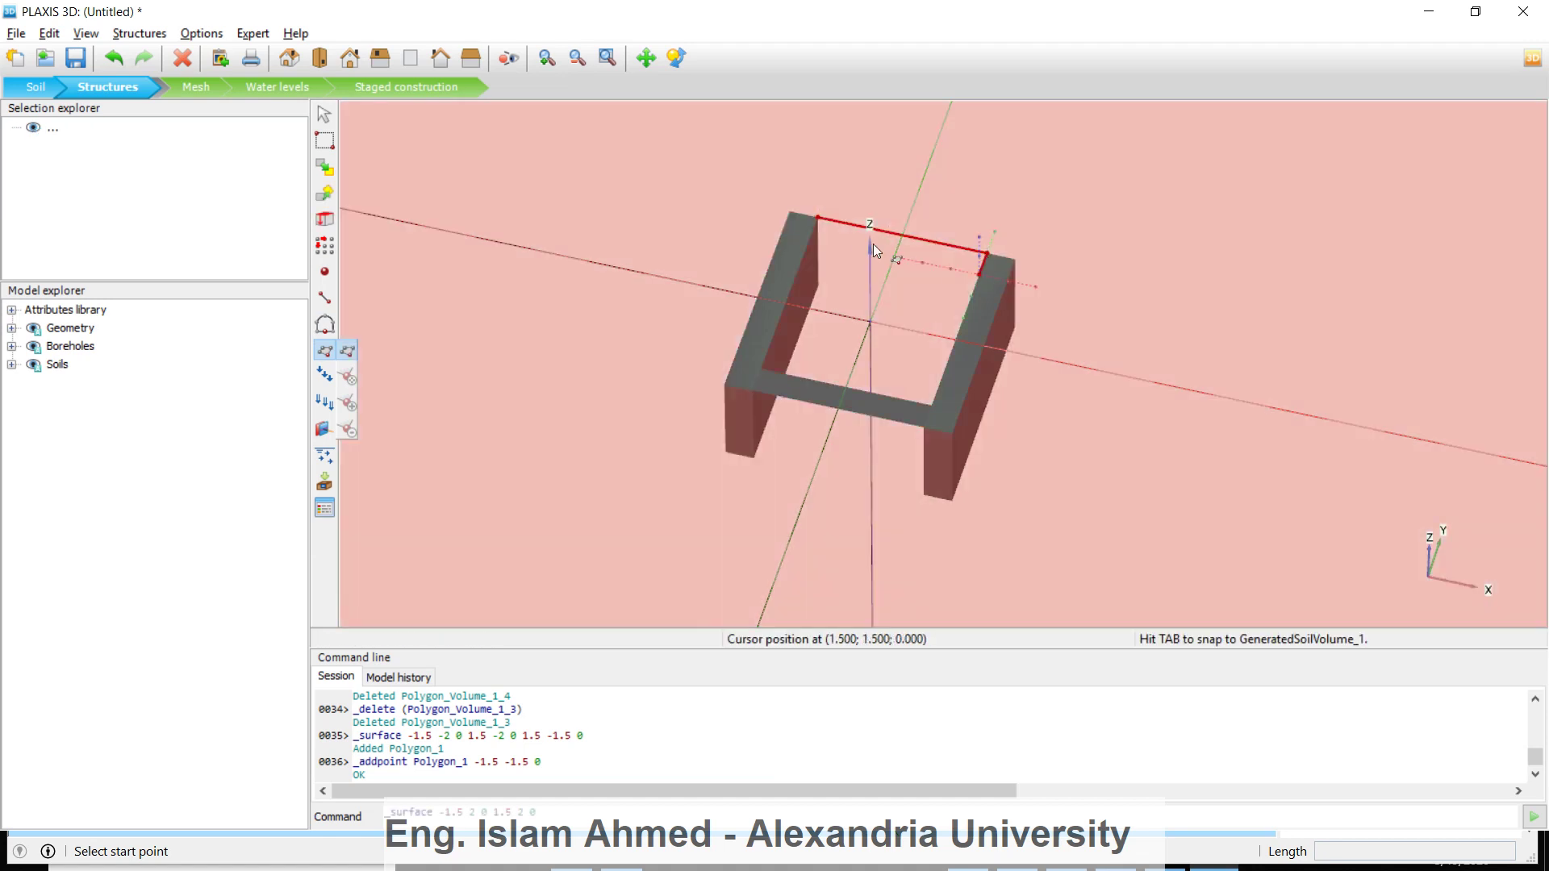
{"action": "left_click", "coordinate": [812, 236]}
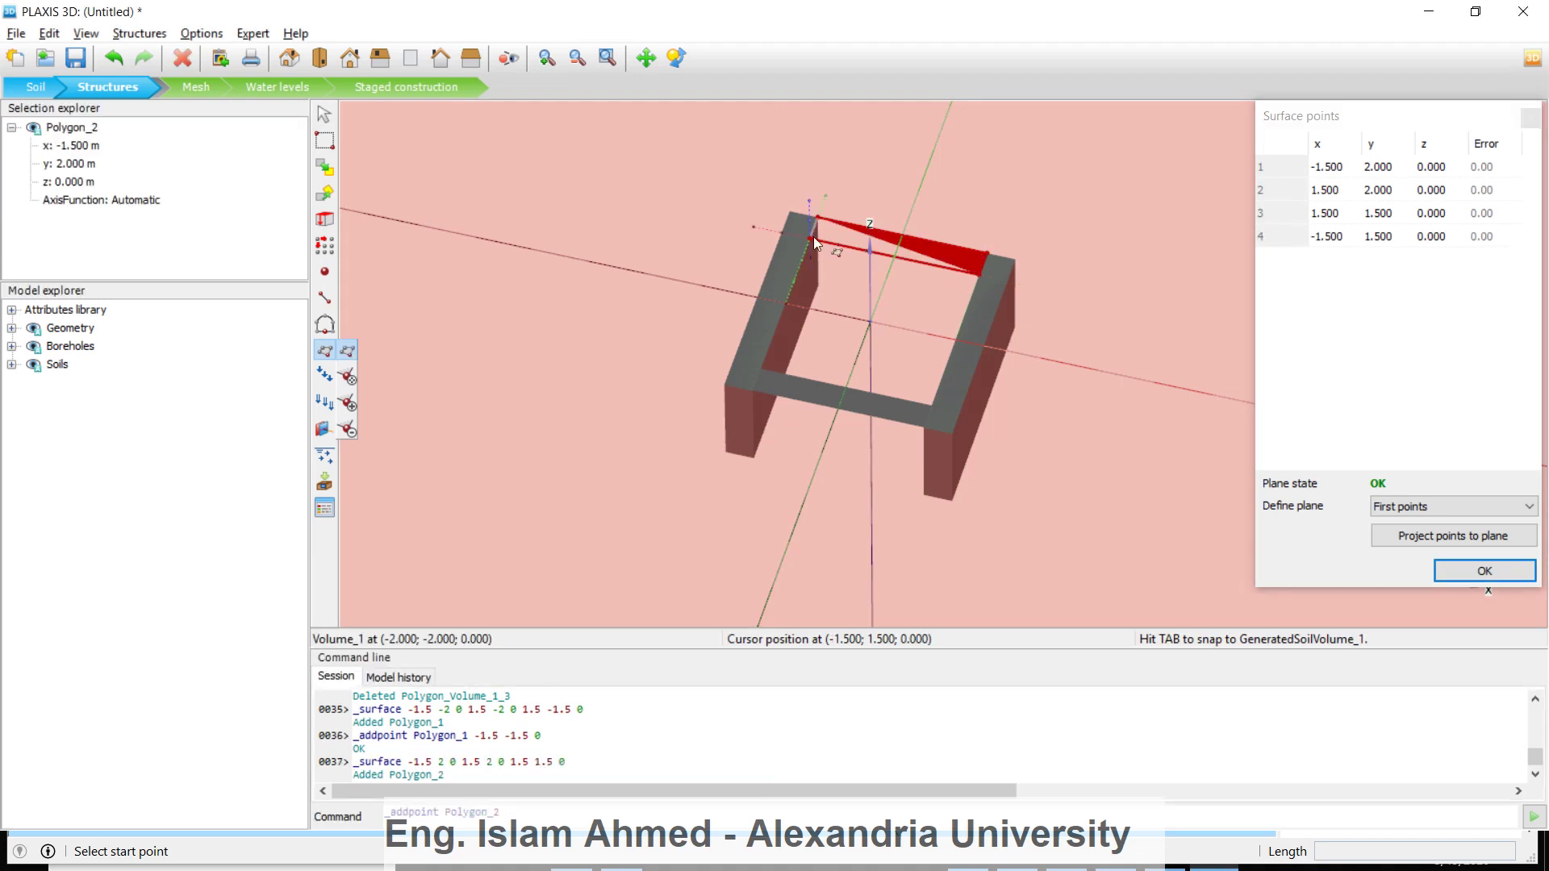
{"action": "right_click", "coordinate": [812, 236]}
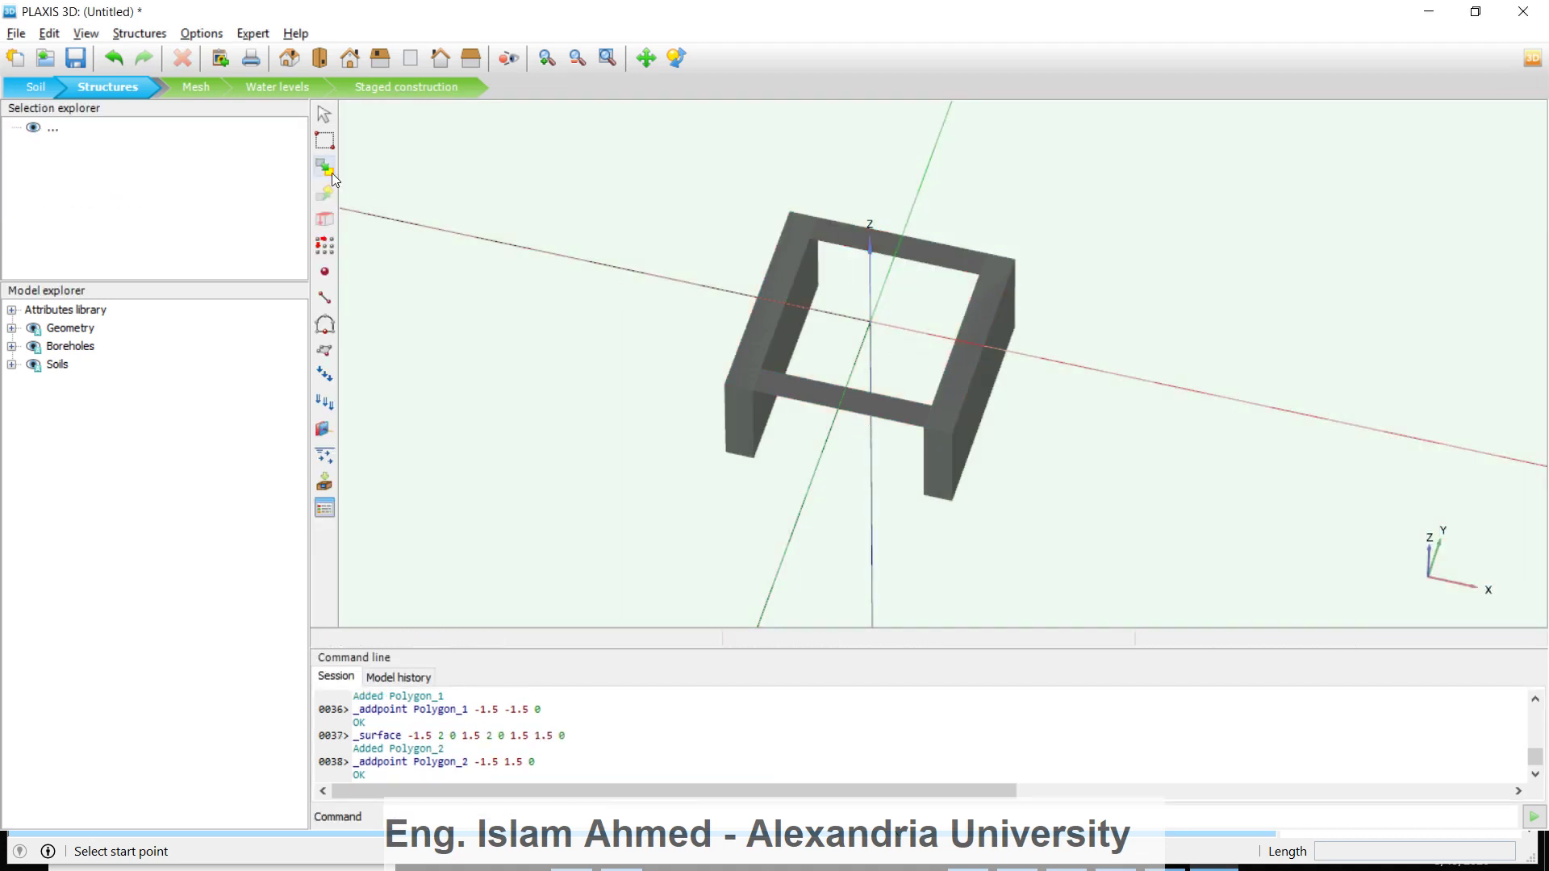
Extrude both strip surfaces downward together into wall volumes with an extrusion vector of z -1.8 m
{"action": "left_click", "coordinate": [897, 412]}
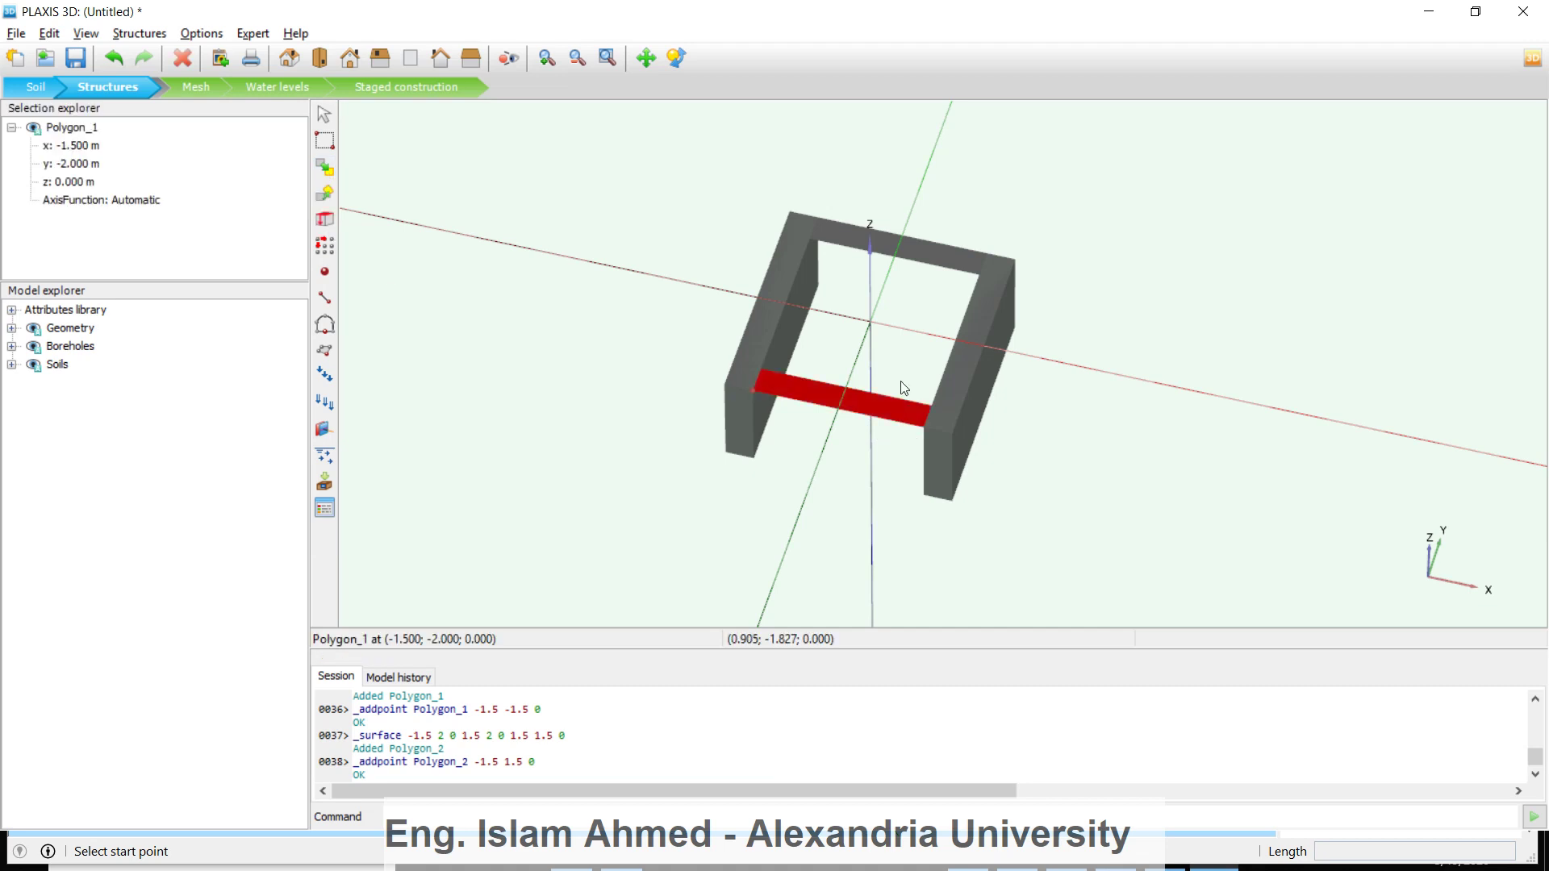
{"action": "left_click", "coordinate": [946, 264], "text": "ctrl"}
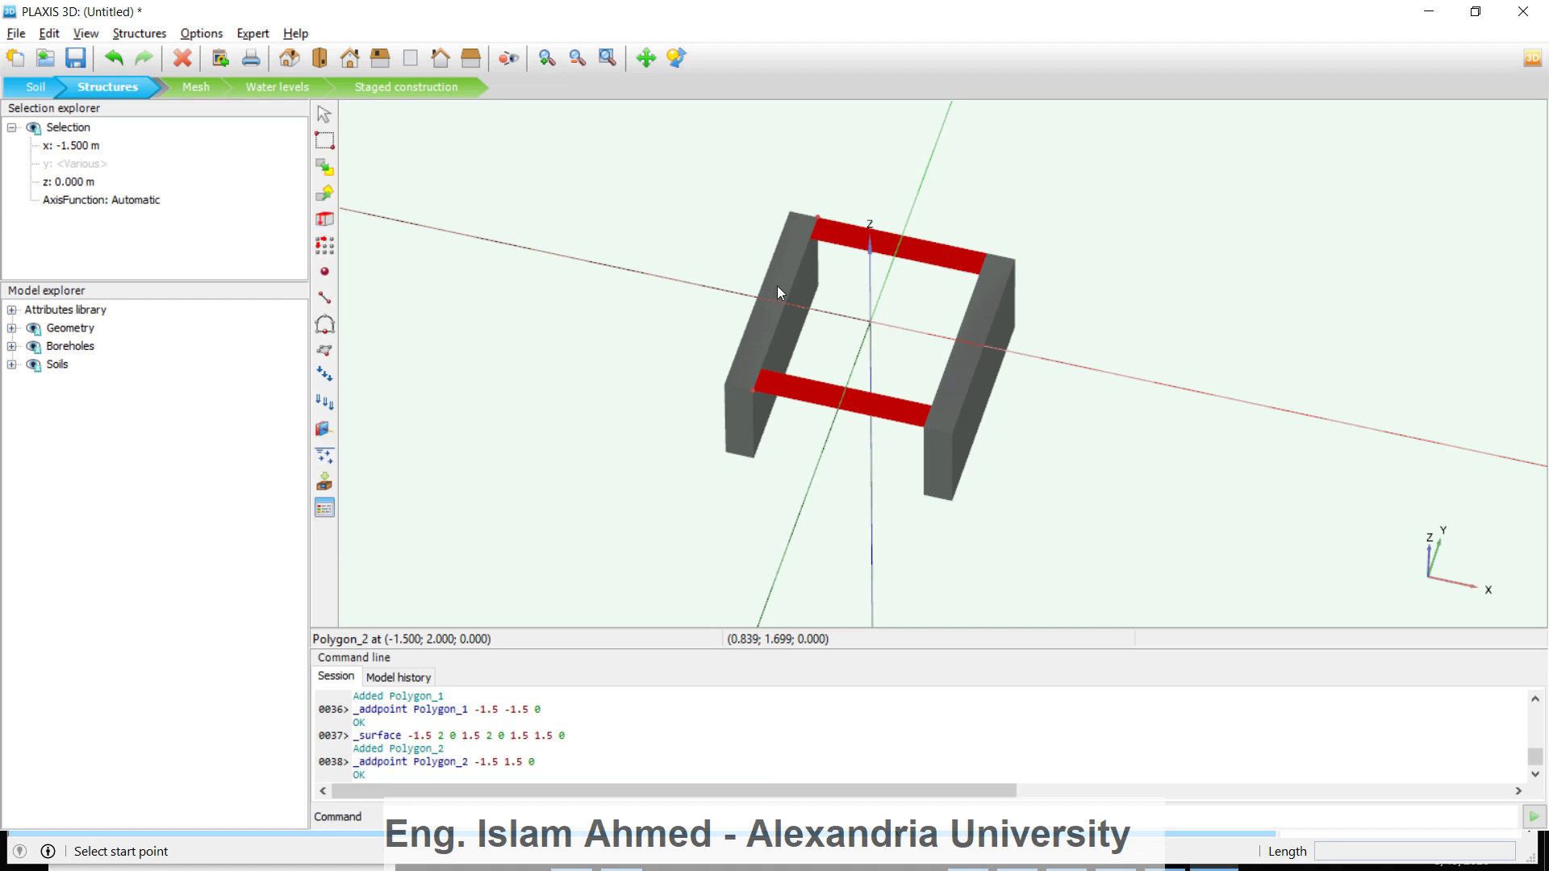
{"action": "left_click", "coordinate": [326, 220]}
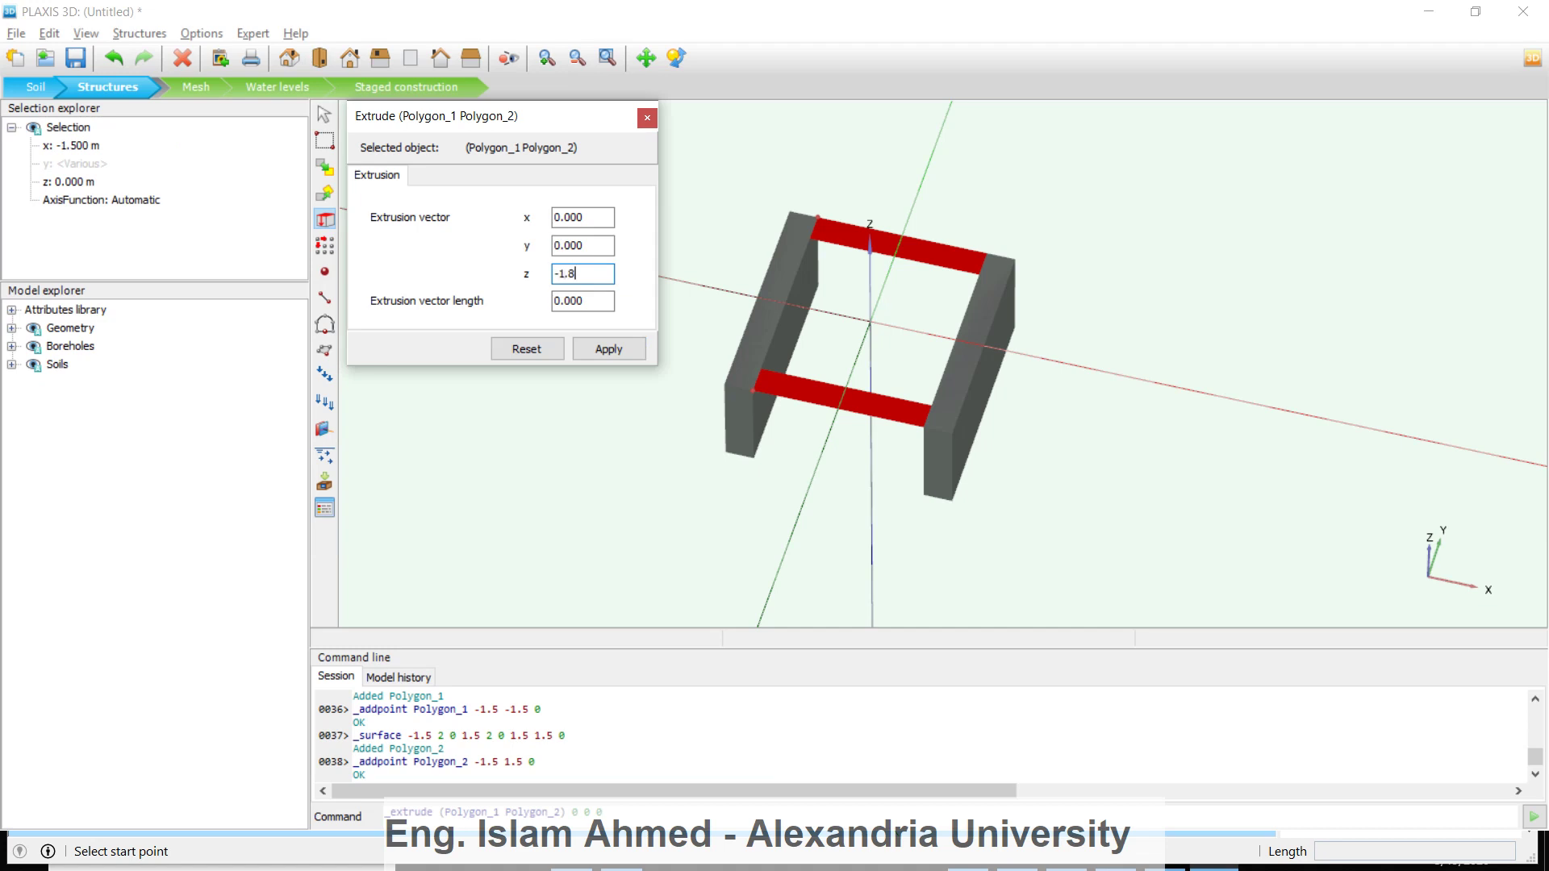
{"action": "type", "text": "-1.8"}
{"action": "left_click", "coordinate": [618, 352]}
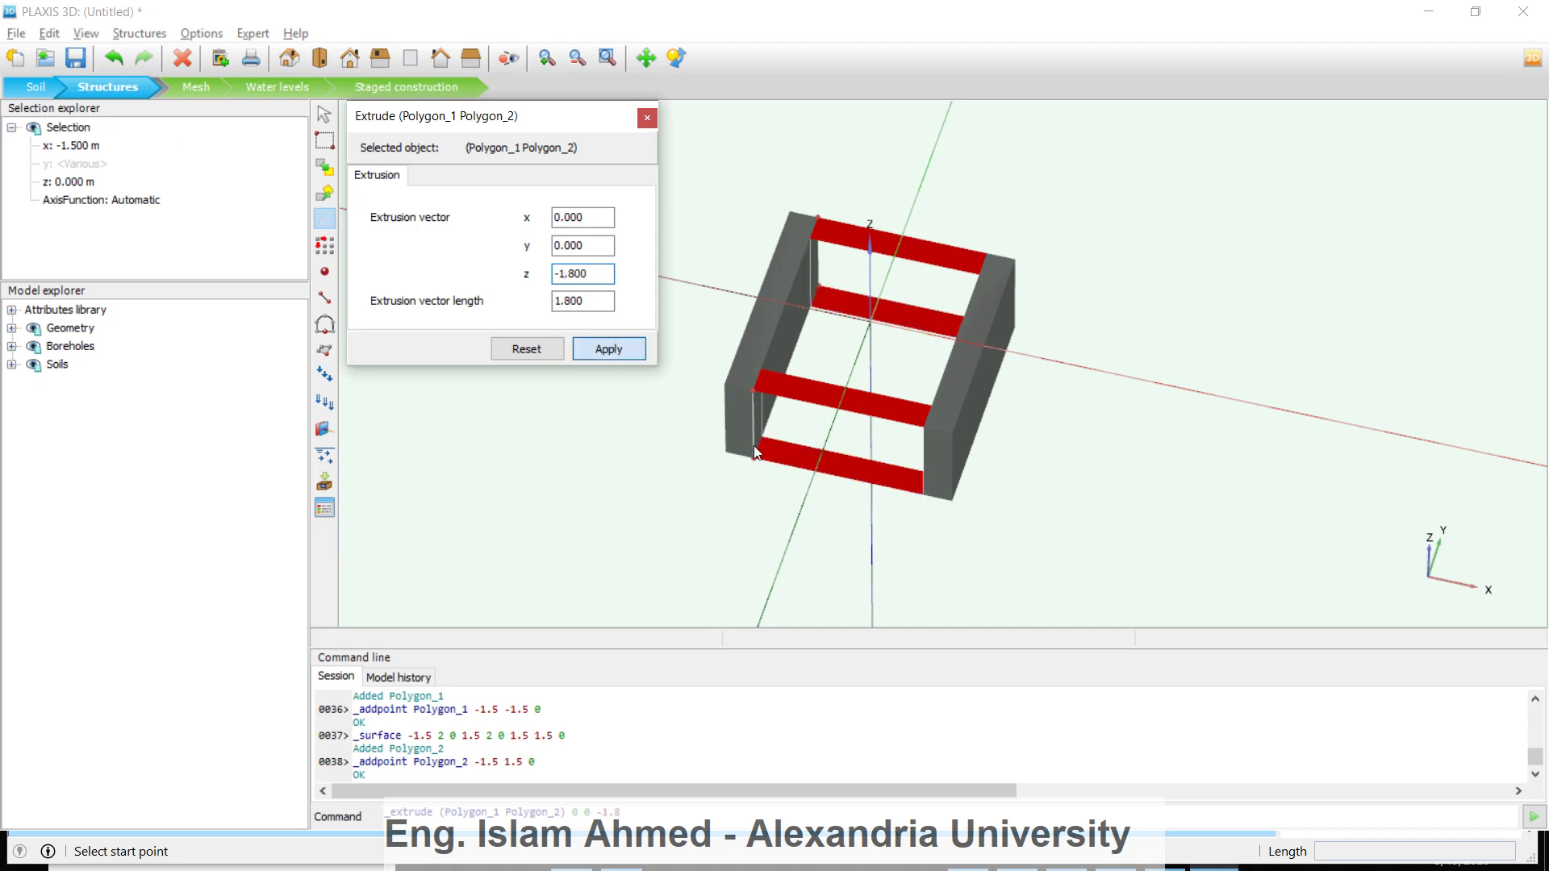
{"action": "left_click", "coordinate": [1099, 419]}
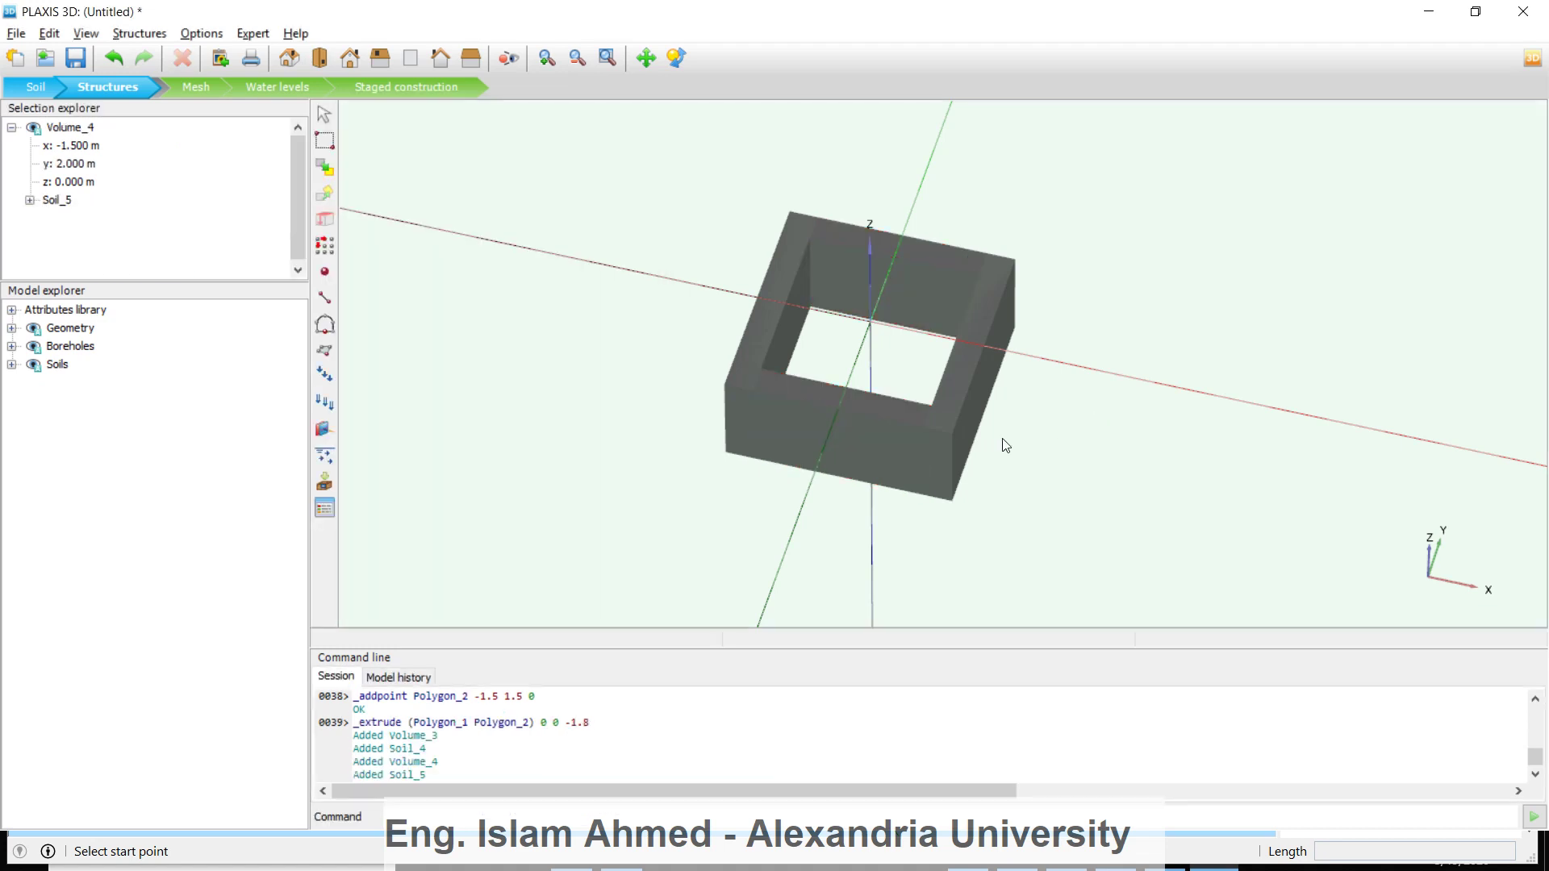
Delete the two source strip surfaces on top of the new wall volumes, keeping the volumes
{"action": "left_click", "coordinate": [851, 400]}
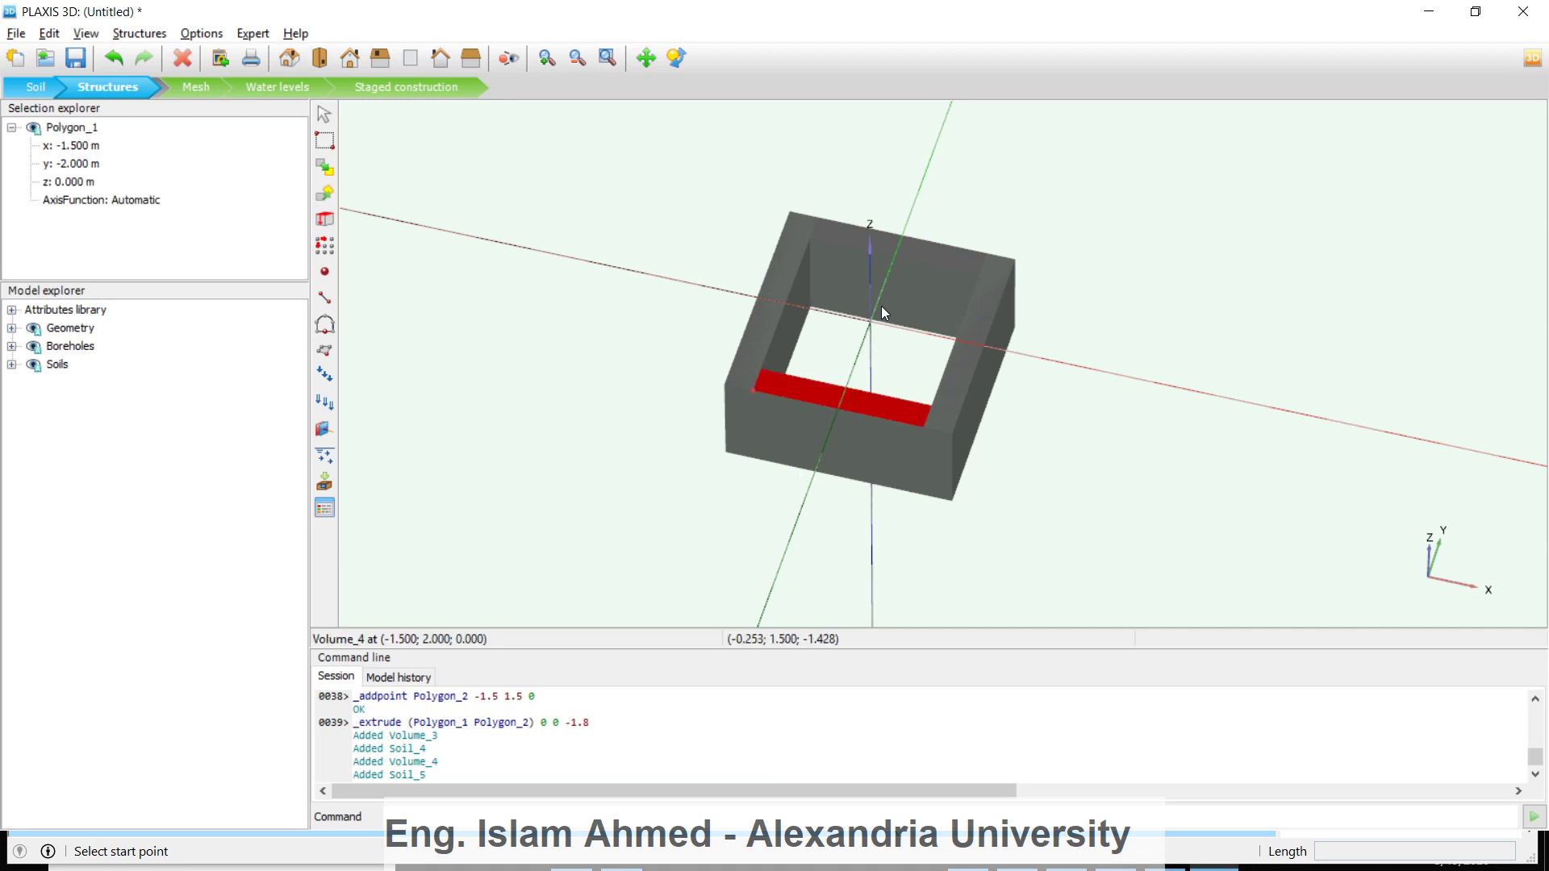
{"action": "key", "text": "Delete"}
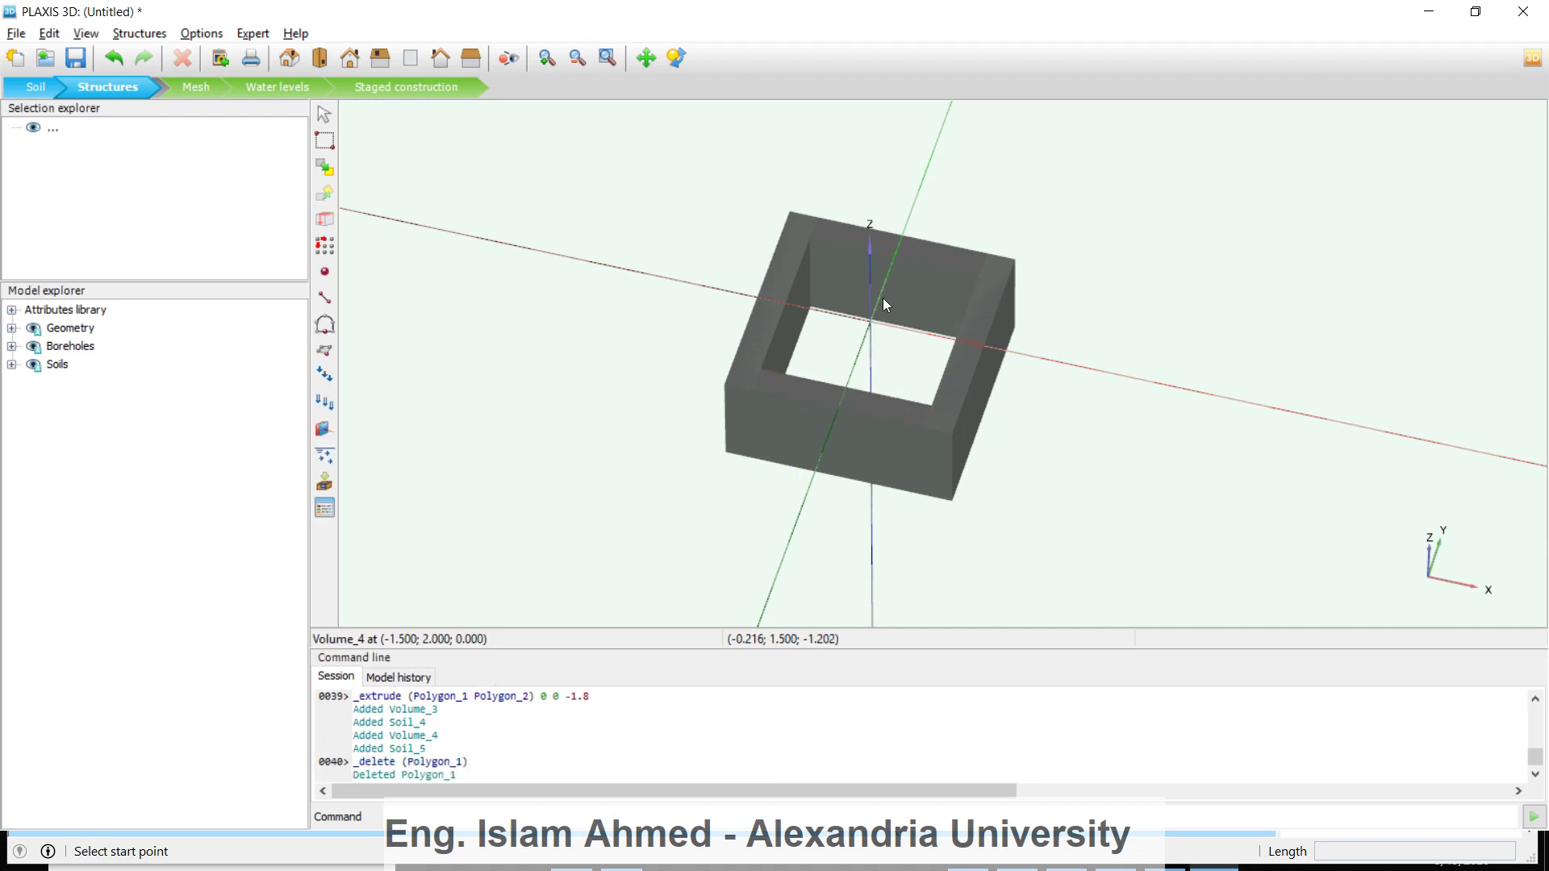
{"action": "left_click", "coordinate": [928, 249]}
{"action": "key", "text": "Delete"}
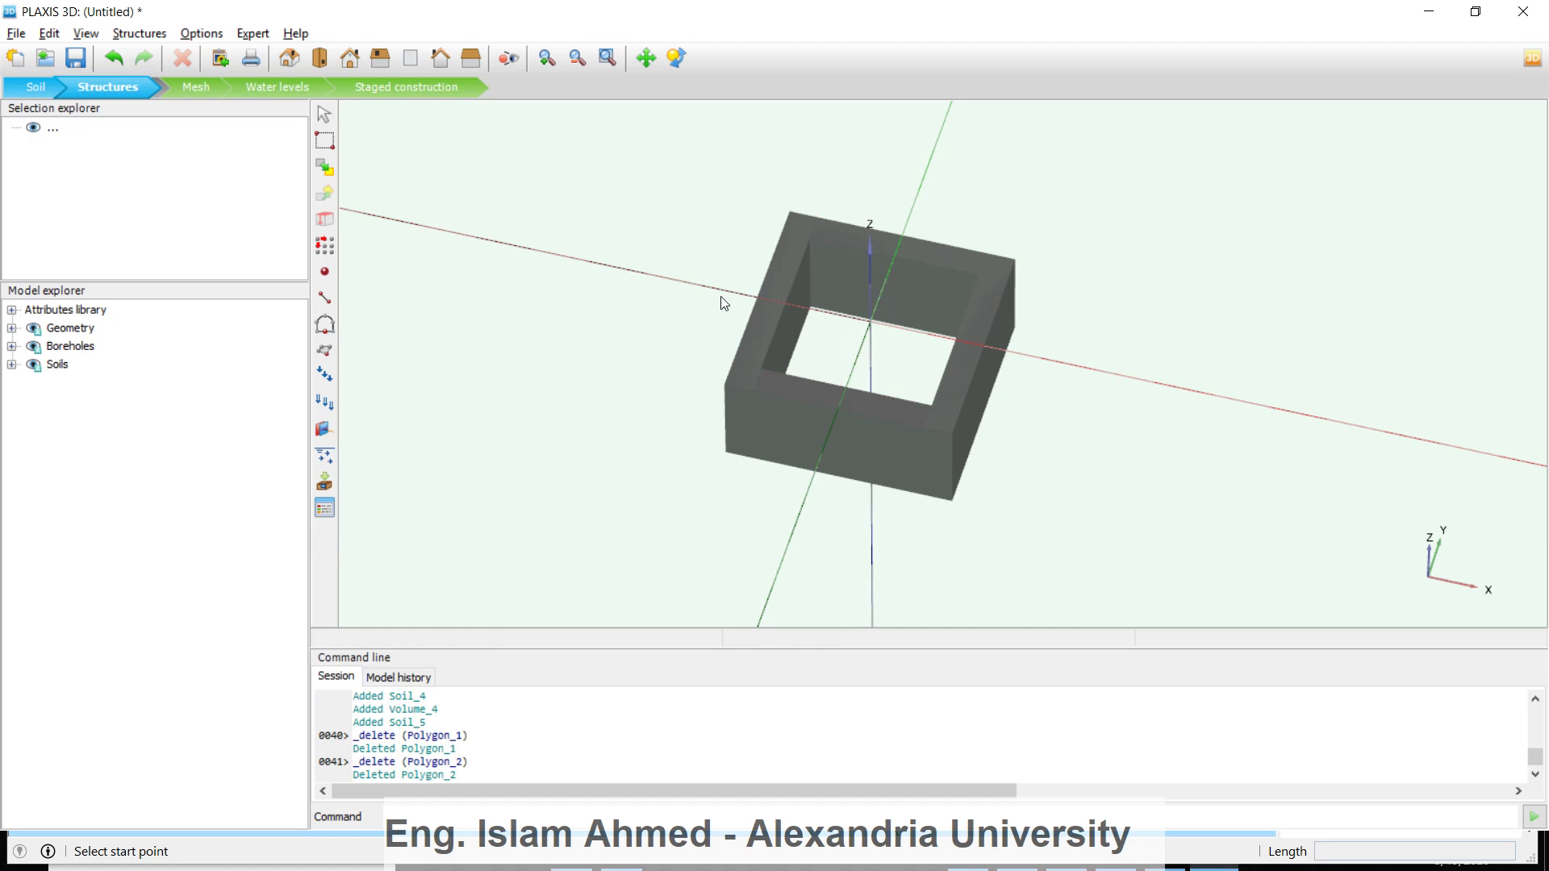
Create a square surface over the inner opening at z 0, with corners at x ±1.5 m and y ±1.5 m
{"action": "left_click", "coordinate": [325, 350]}
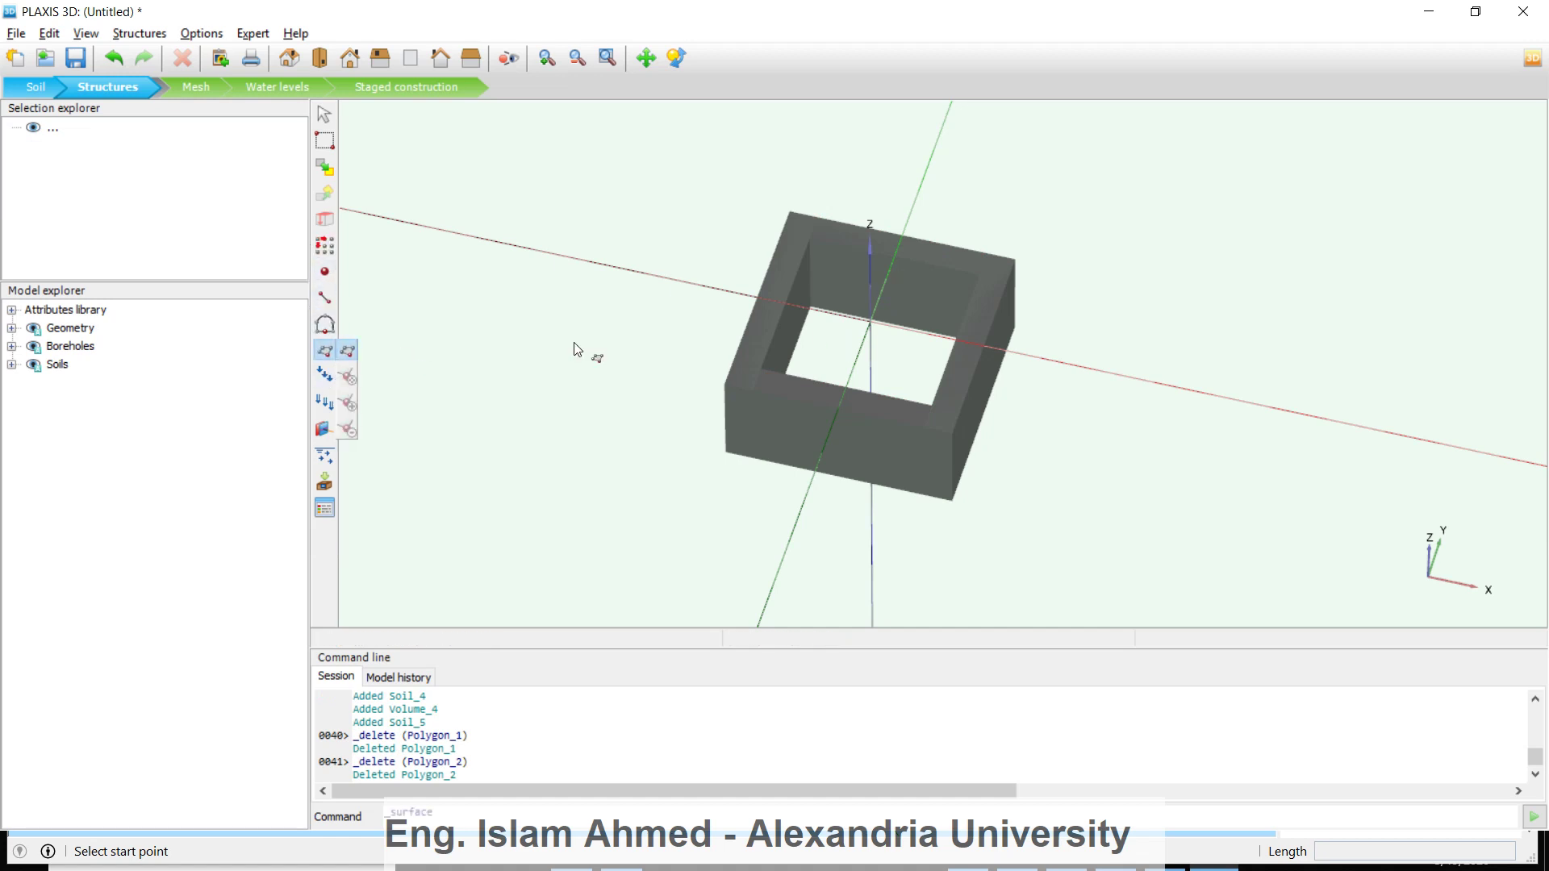
{"action": "left_click", "coordinate": [761, 370]}
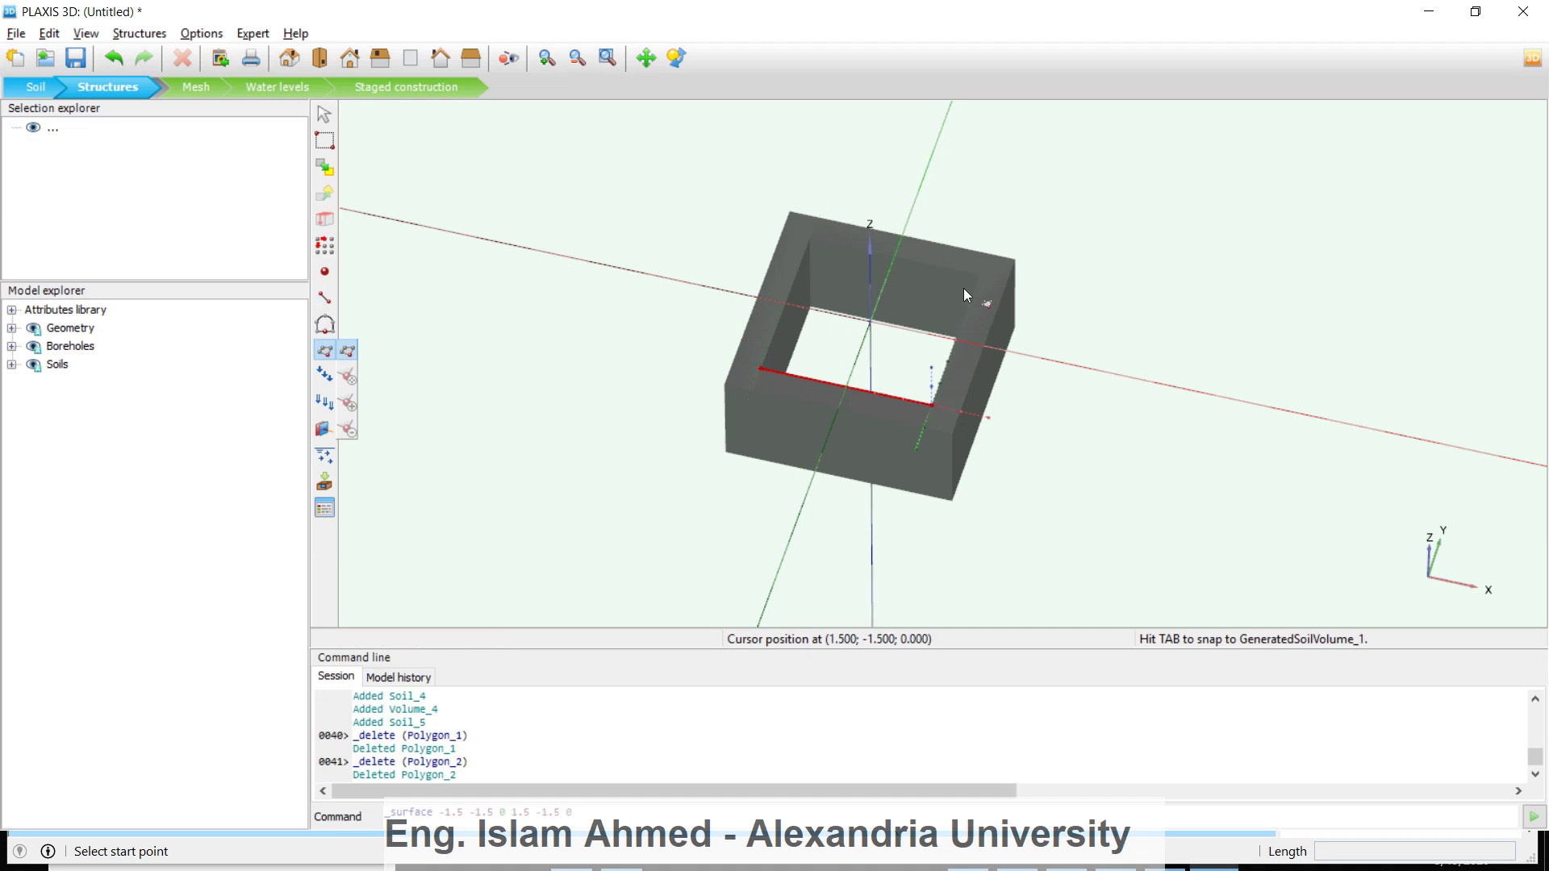
{"action": "left_click", "coordinate": [972, 281]}
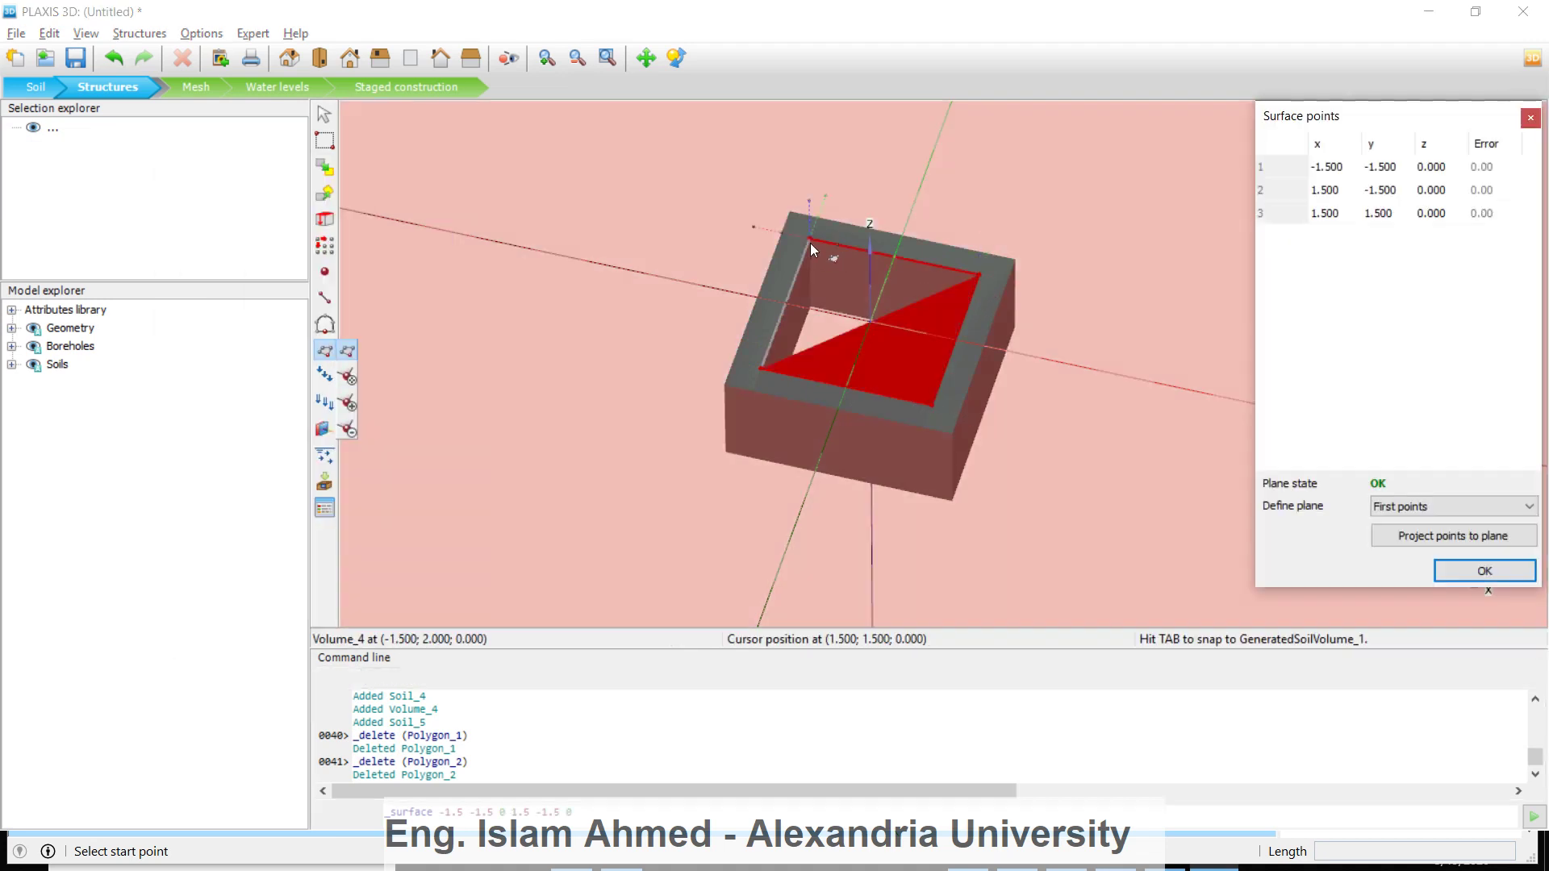
{"action": "left_click", "coordinate": [810, 244]}
{"action": "right_click", "coordinate": [810, 243]}
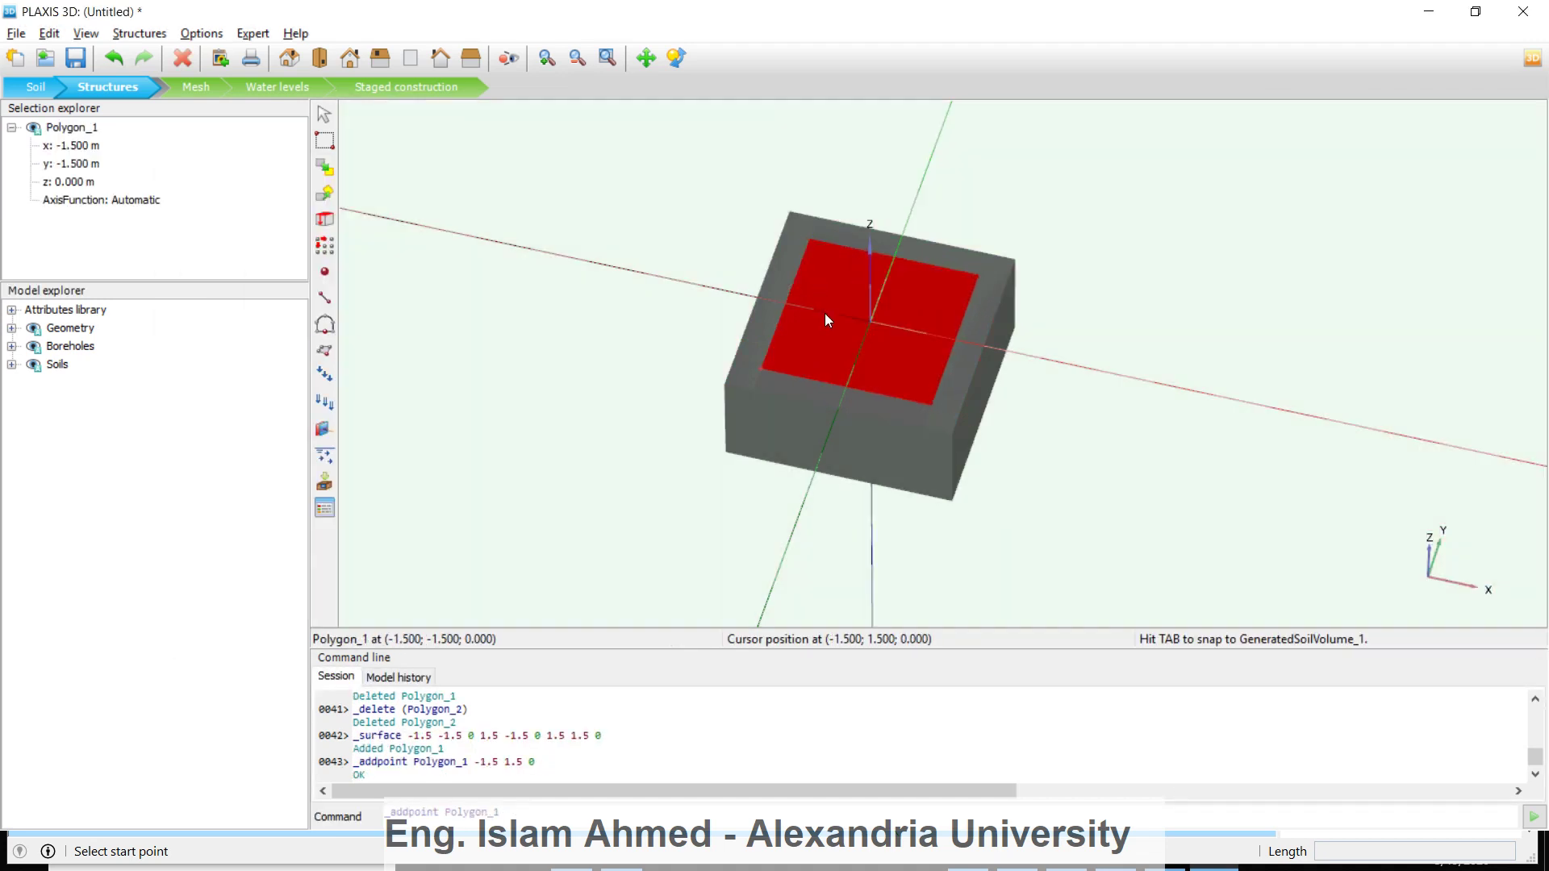
Extrude the inner square surface into a slab volume with a vector of z -0.5 m, and delete the source surface
{"action": "left_click", "coordinate": [323, 225]}
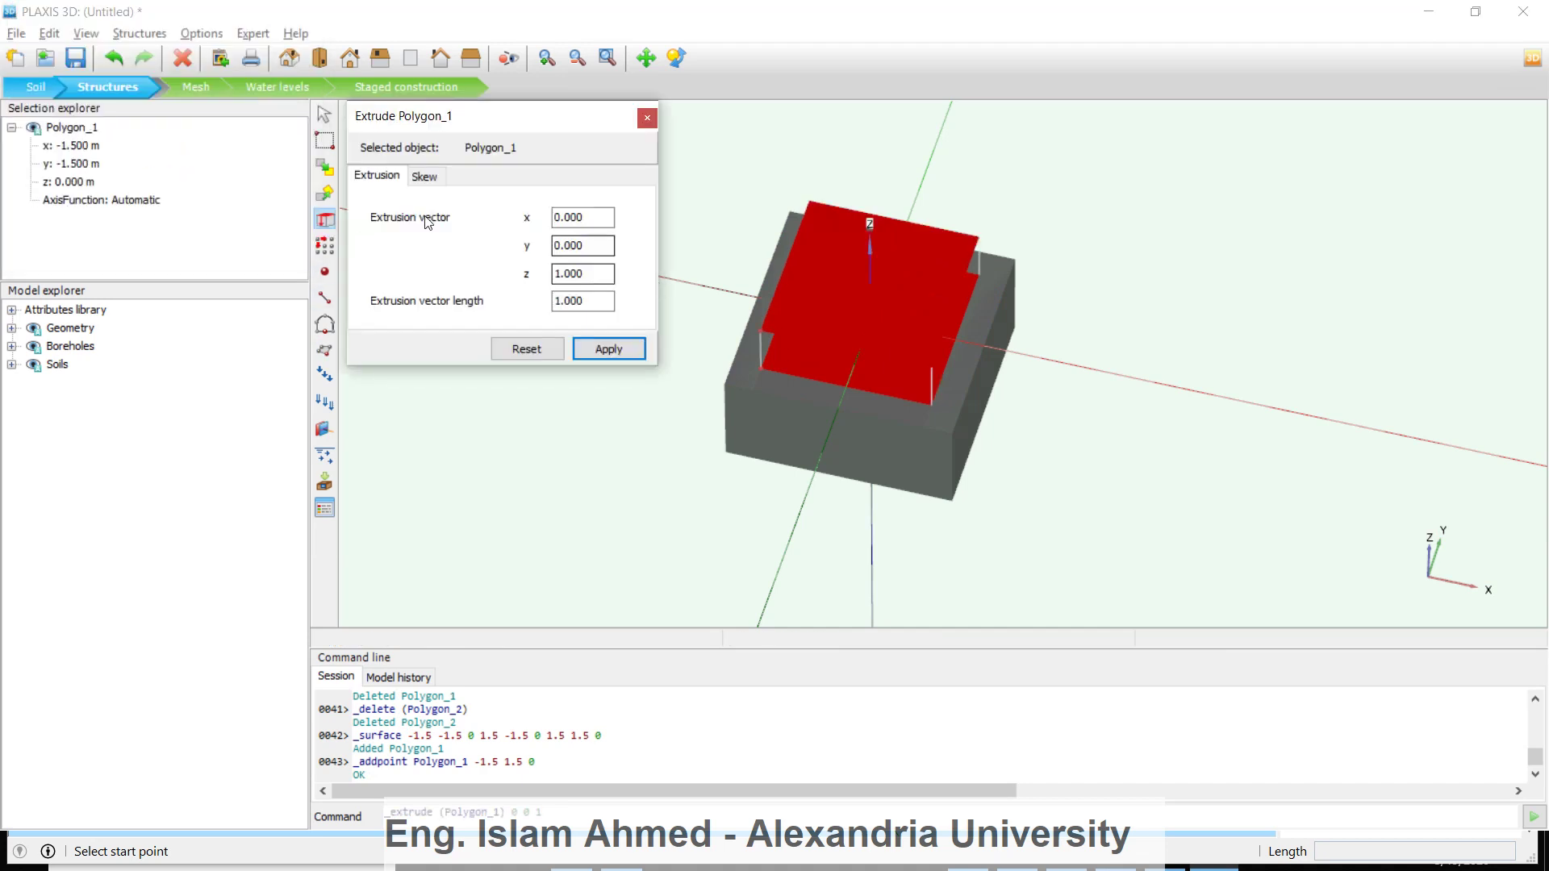
{"action": "left_click_drag", "start_coordinate": [607, 273], "coordinate": [527, 281]}
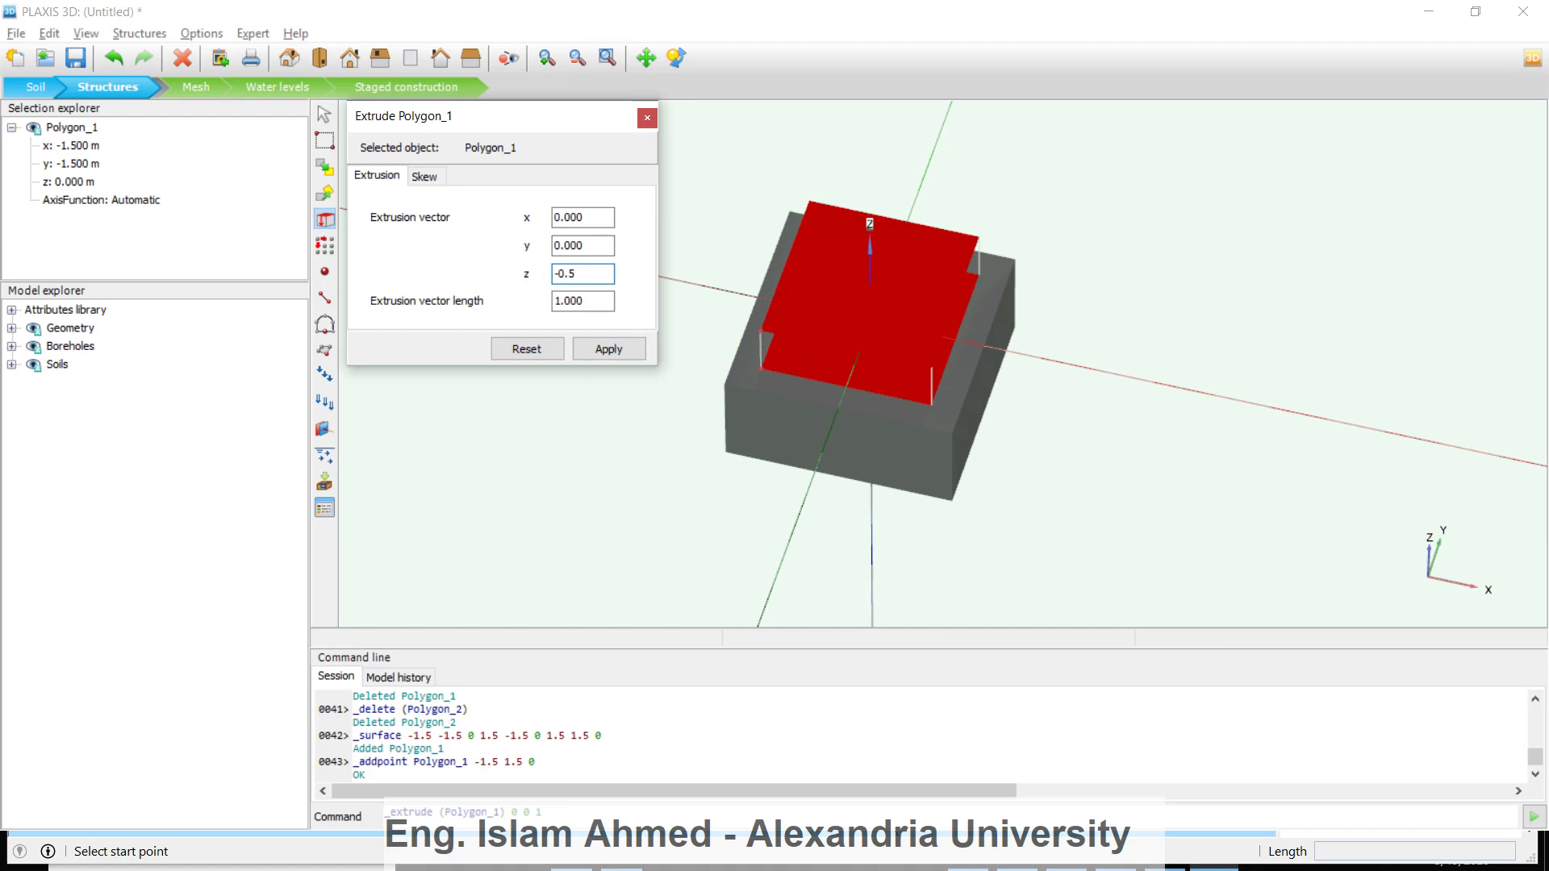
{"action": "left_click", "coordinate": [611, 347]}
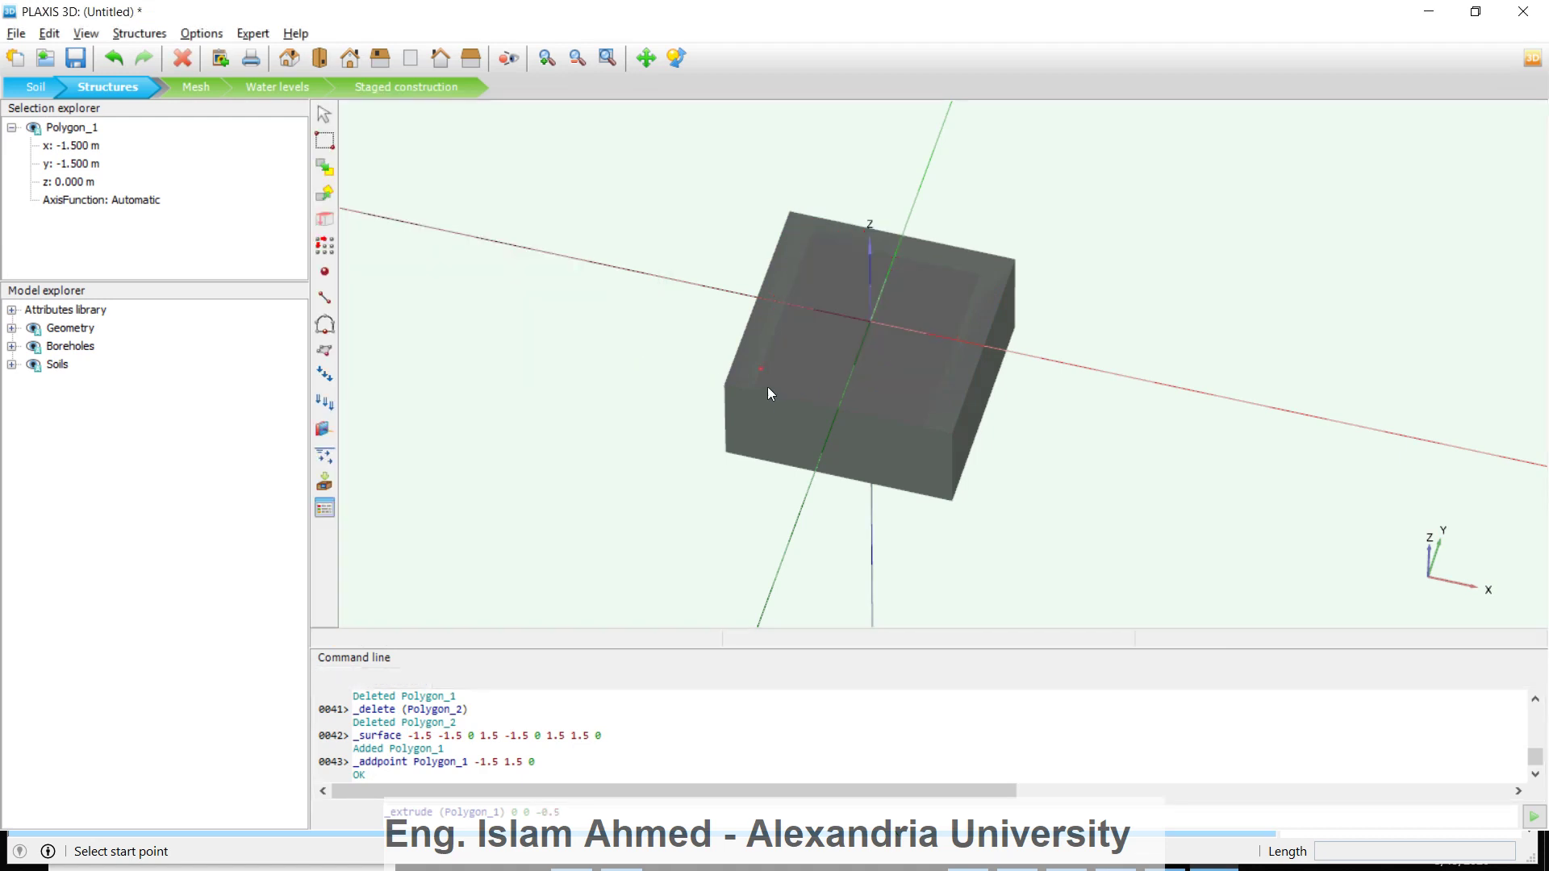
{"action": "left_click", "coordinate": [894, 324]}
{"action": "key", "text": "Delete"}
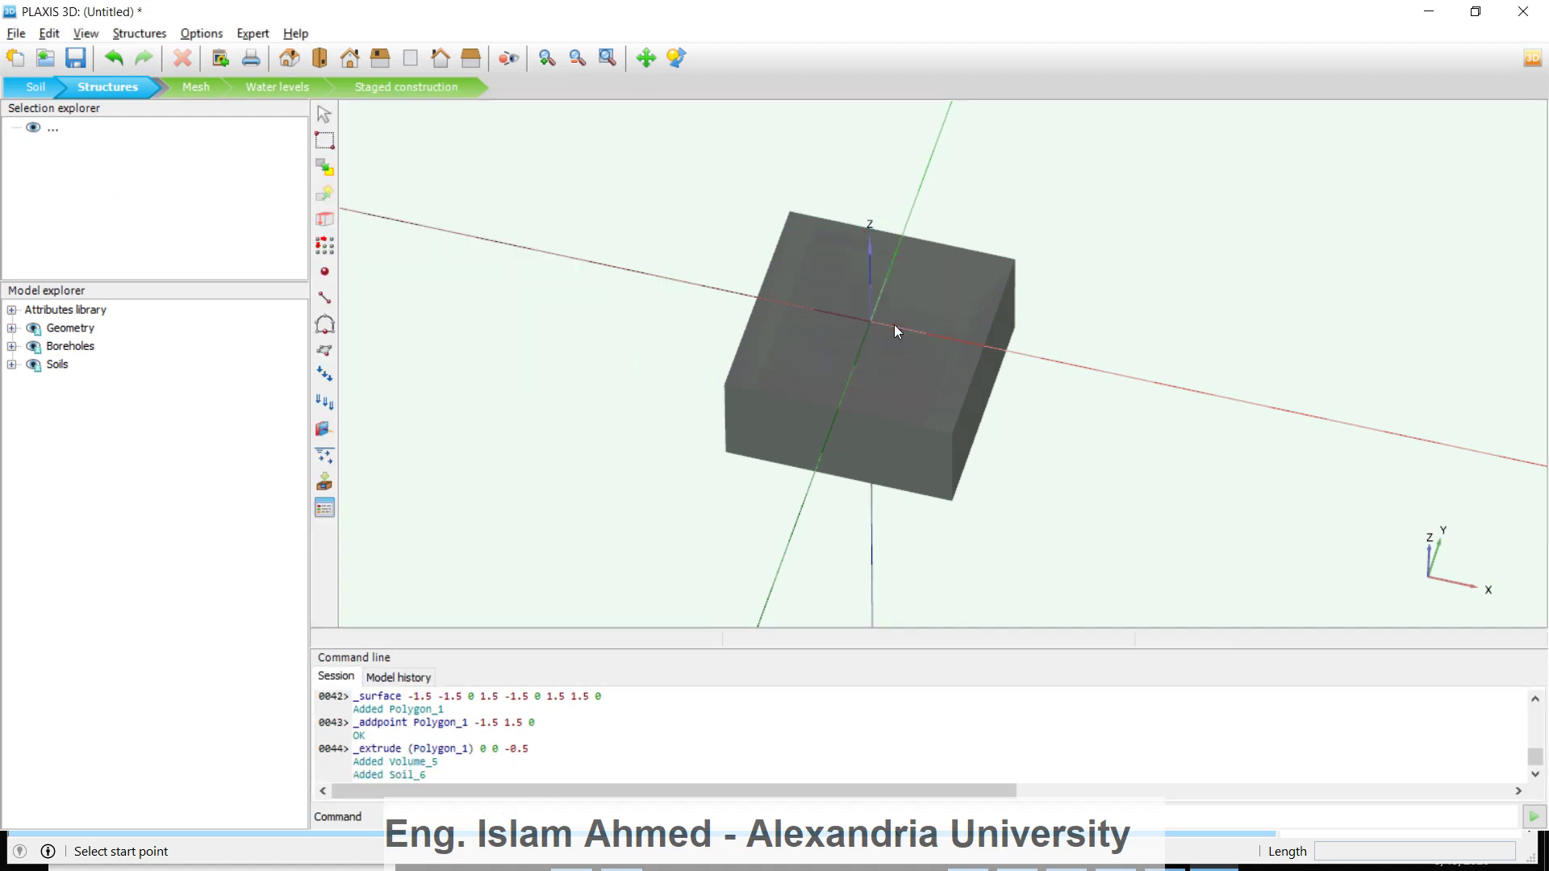
Assign the Tutorial5Concrete material to the inner slab volume and the four surrounding wall volumes together
{"action": "right_click_drag", "start_coordinate": [854, 518], "coordinate": [846, 403], "text": "ctrl+shift"}
{"action": "right_click_drag", "start_coordinate": [981, 389], "coordinate": [841, 408]}
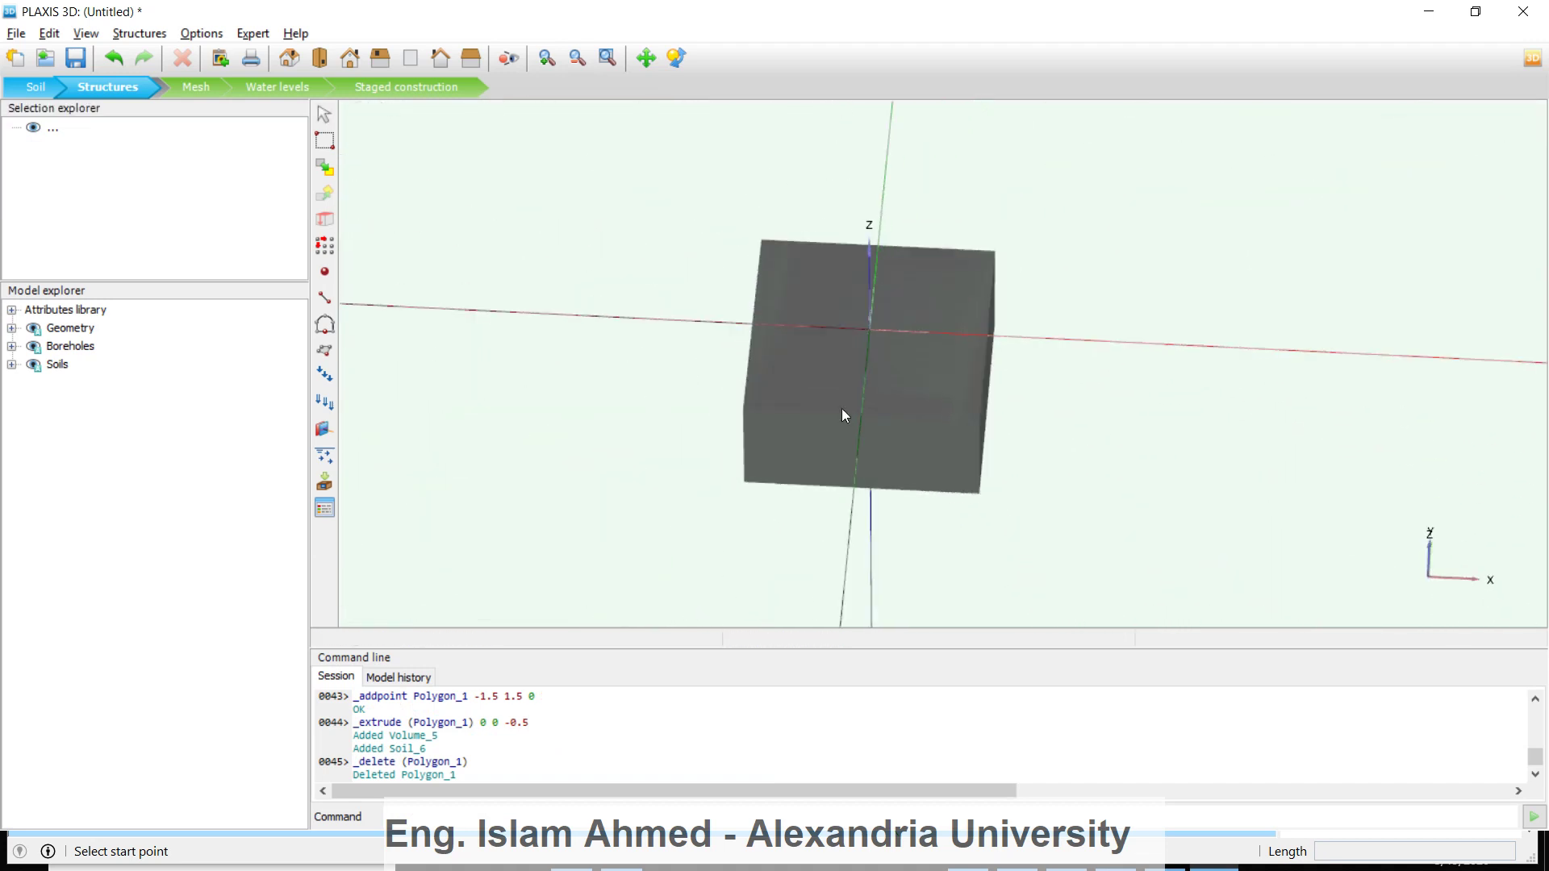
{"action": "left_click", "coordinate": [898, 360]}
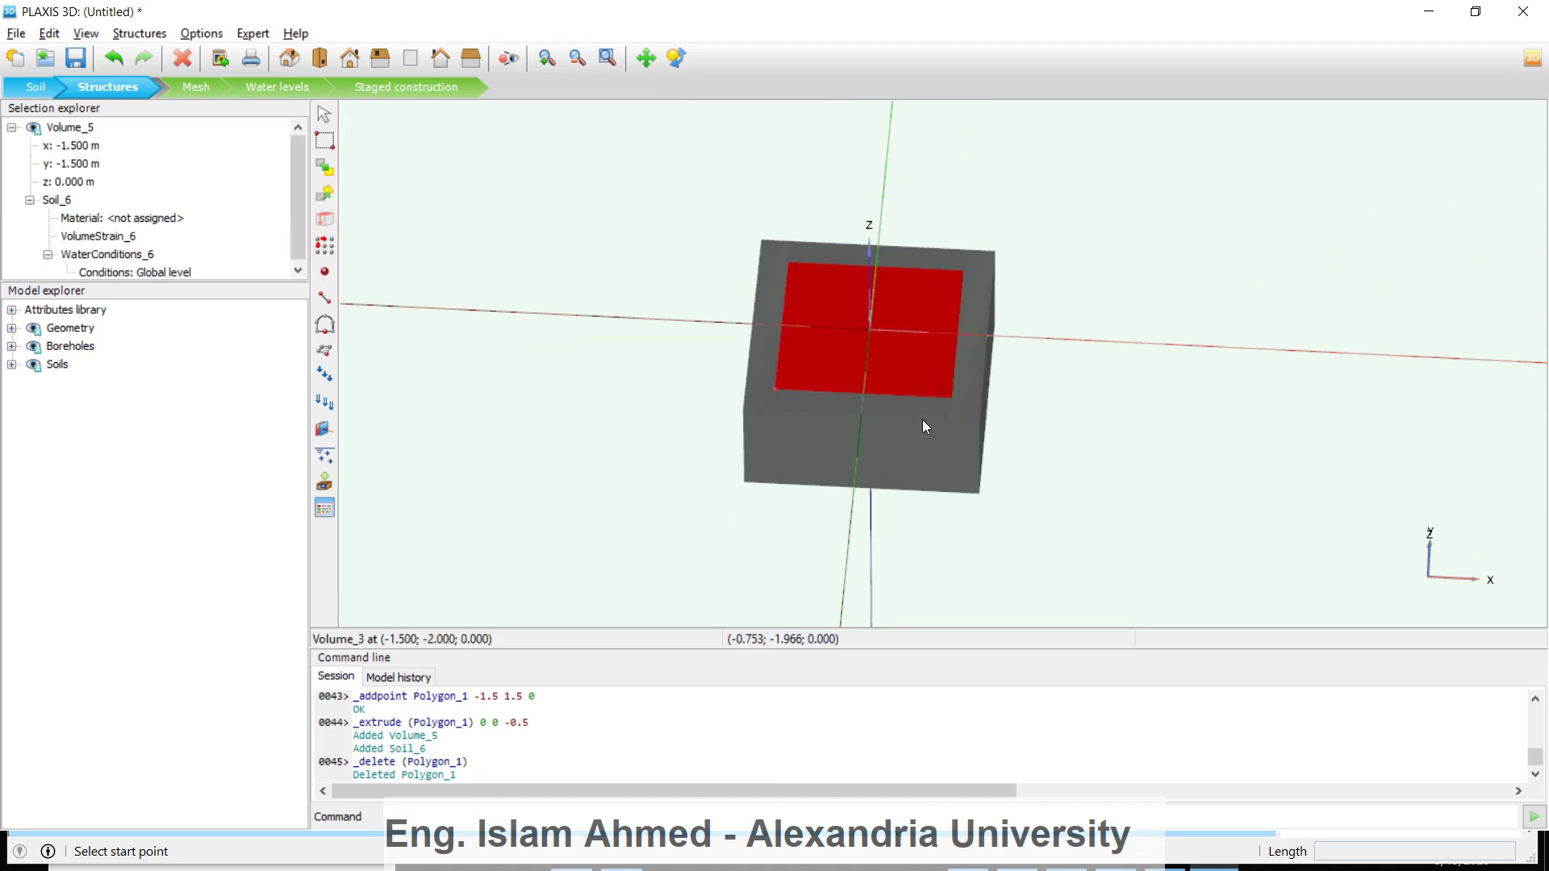
{"action": "left_click", "coordinate": [968, 391], "text": "ctrl"}
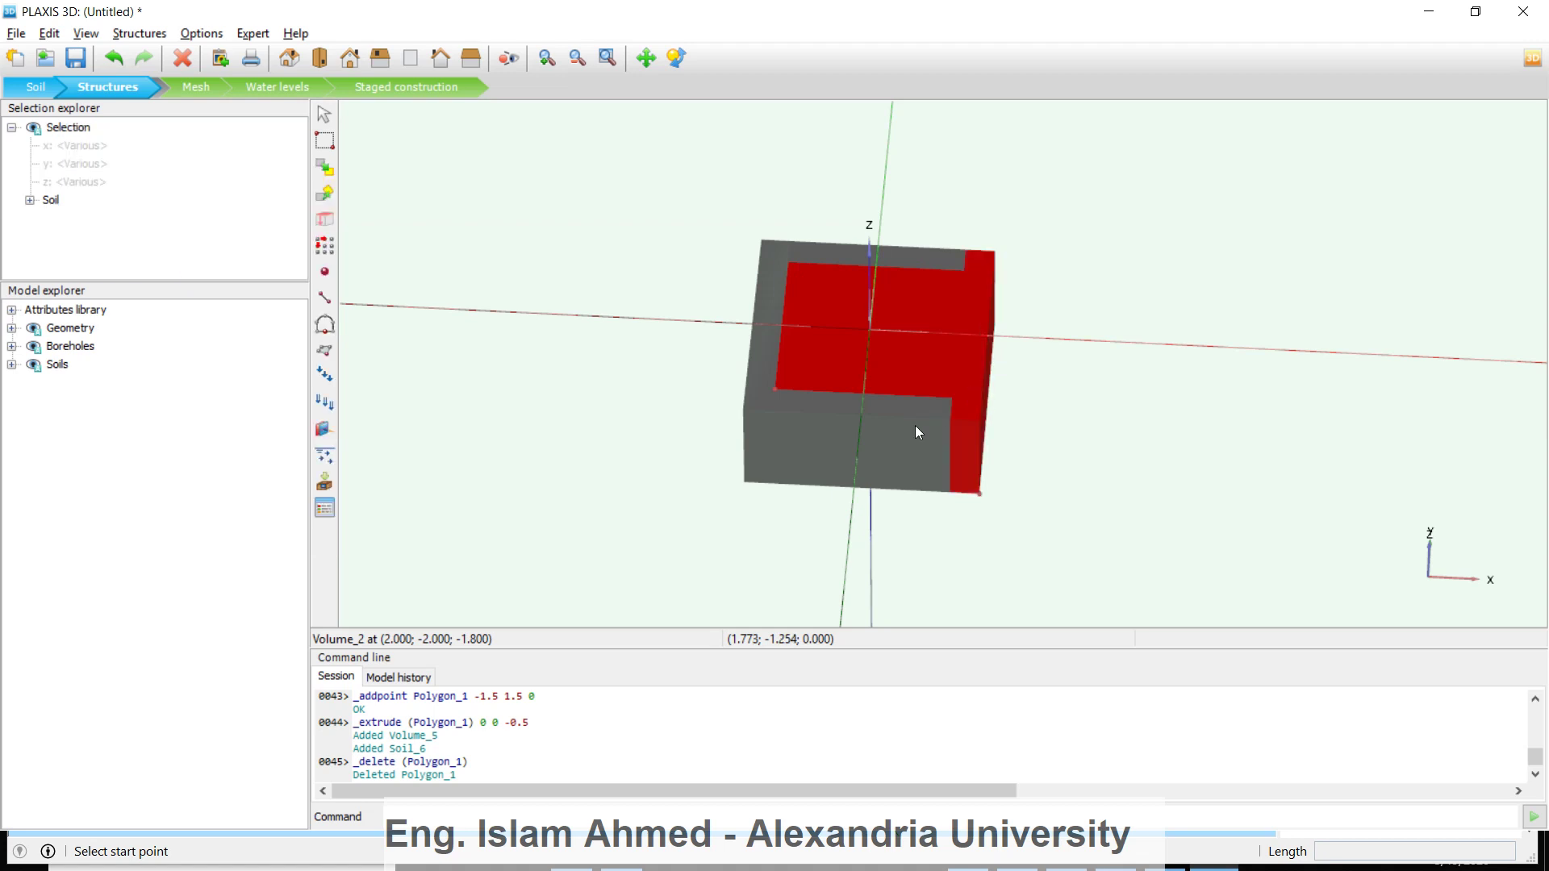
{"action": "left_click", "coordinate": [915, 425], "text": "ctrl"}
{"action": "left_click", "coordinate": [759, 371], "text": "ctrl"}
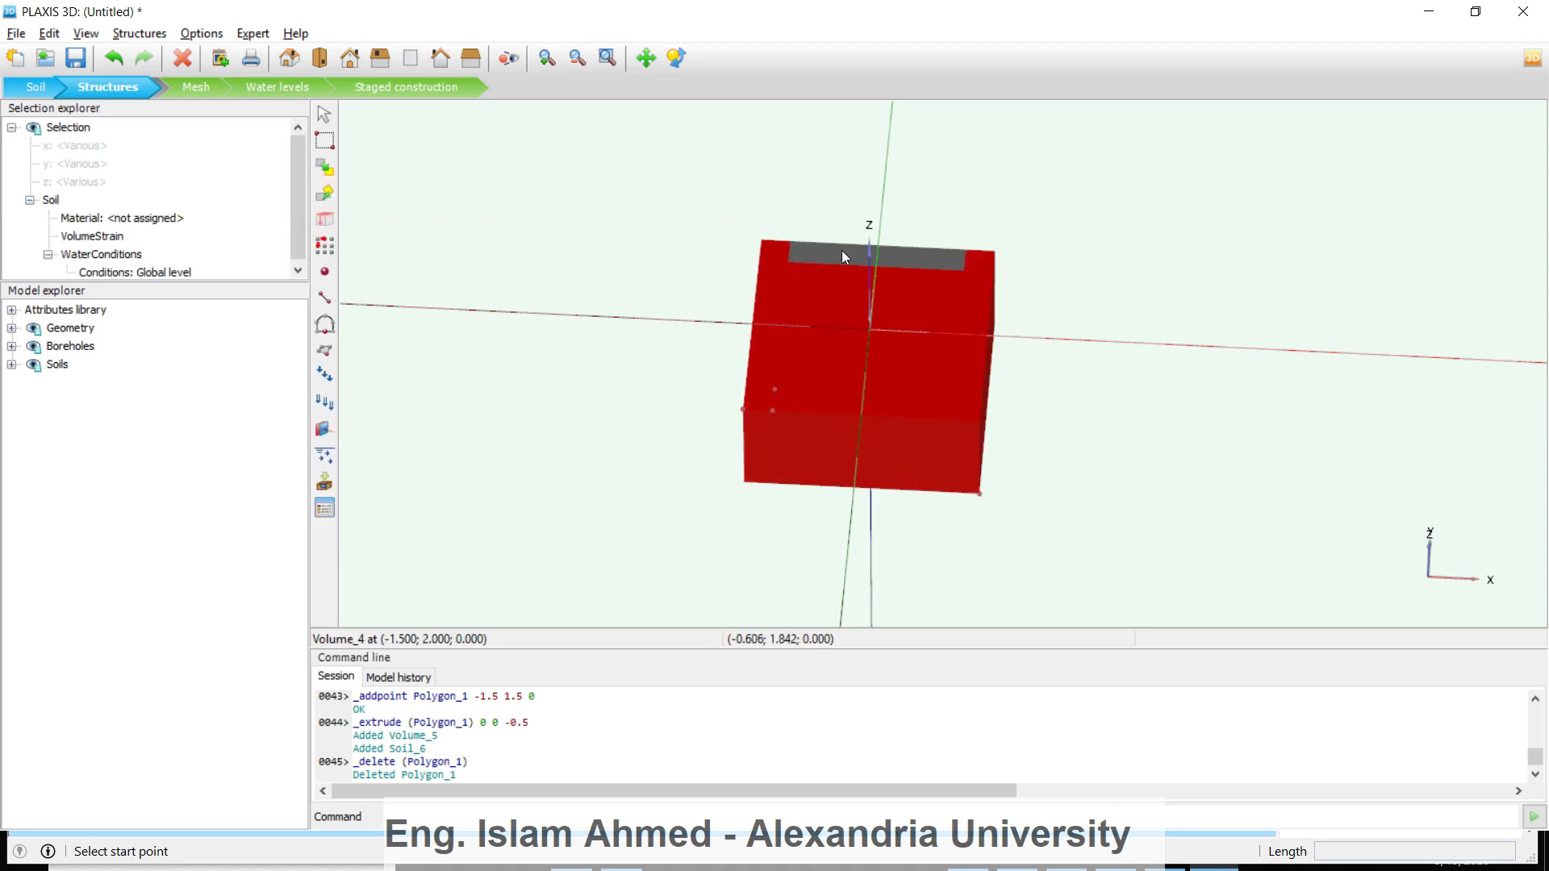
{"action": "left_click", "coordinate": [841, 255], "text": "ctrl"}
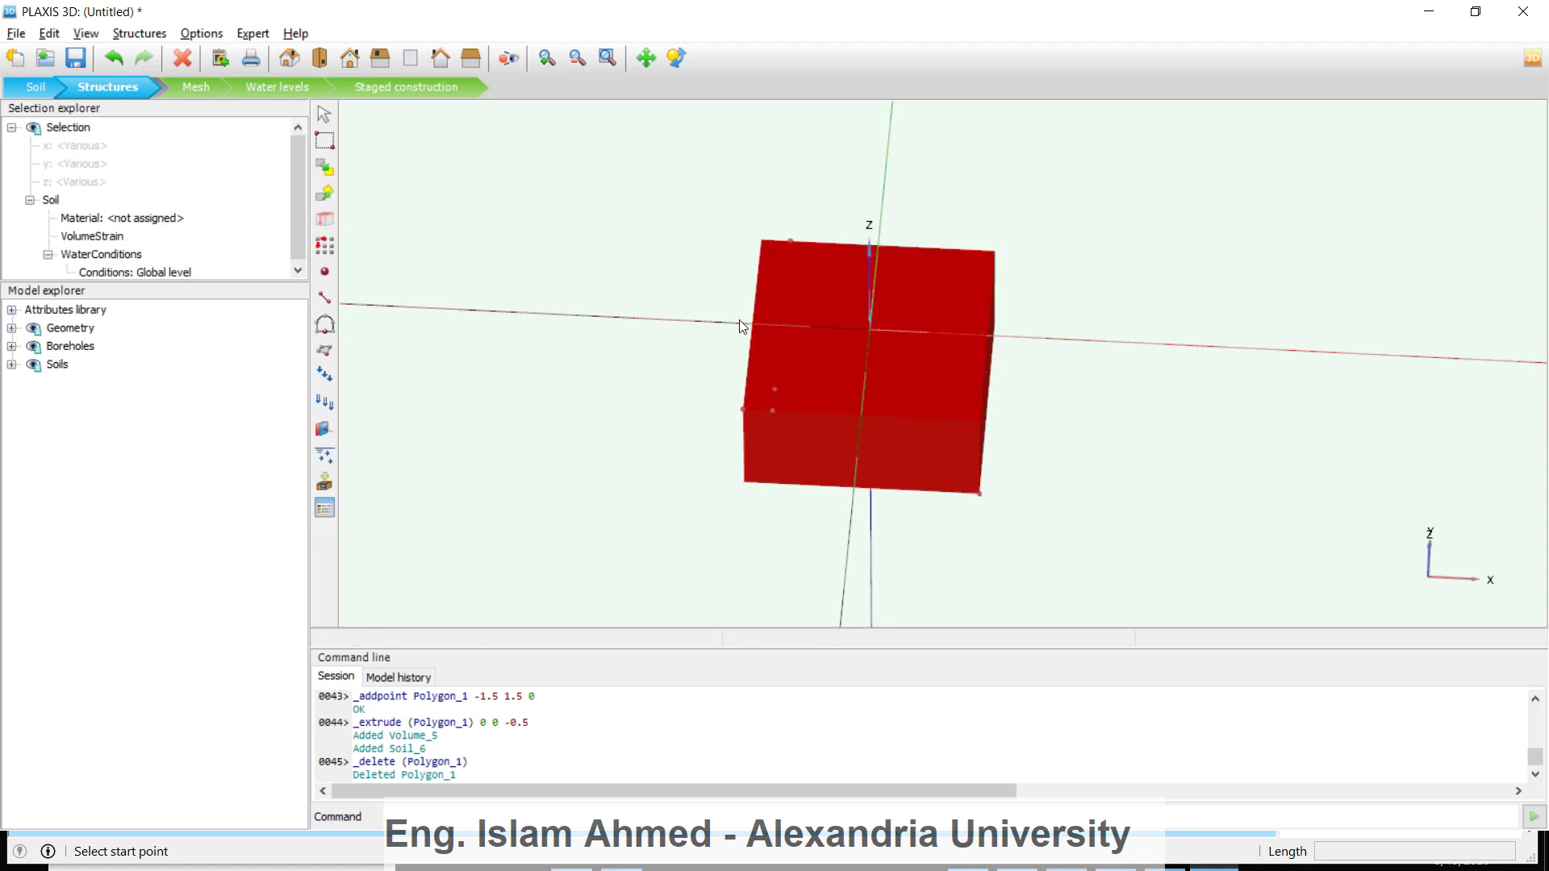
{"action": "left_click", "coordinate": [188, 217]}
{"action": "left_click", "coordinate": [187, 215]}
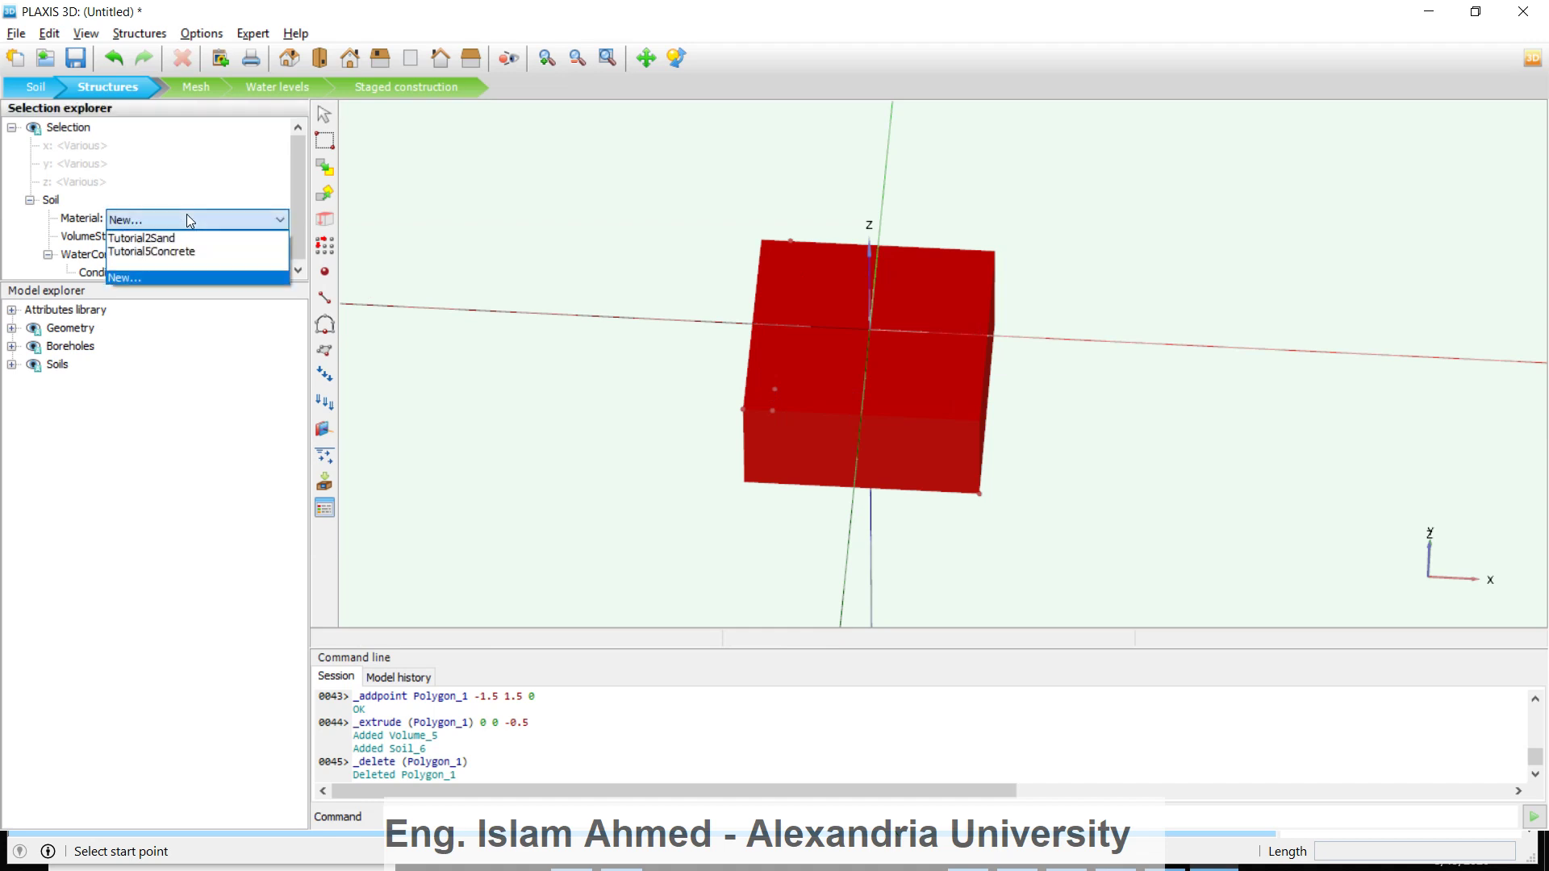
{"action": "left_click", "coordinate": [193, 253]}
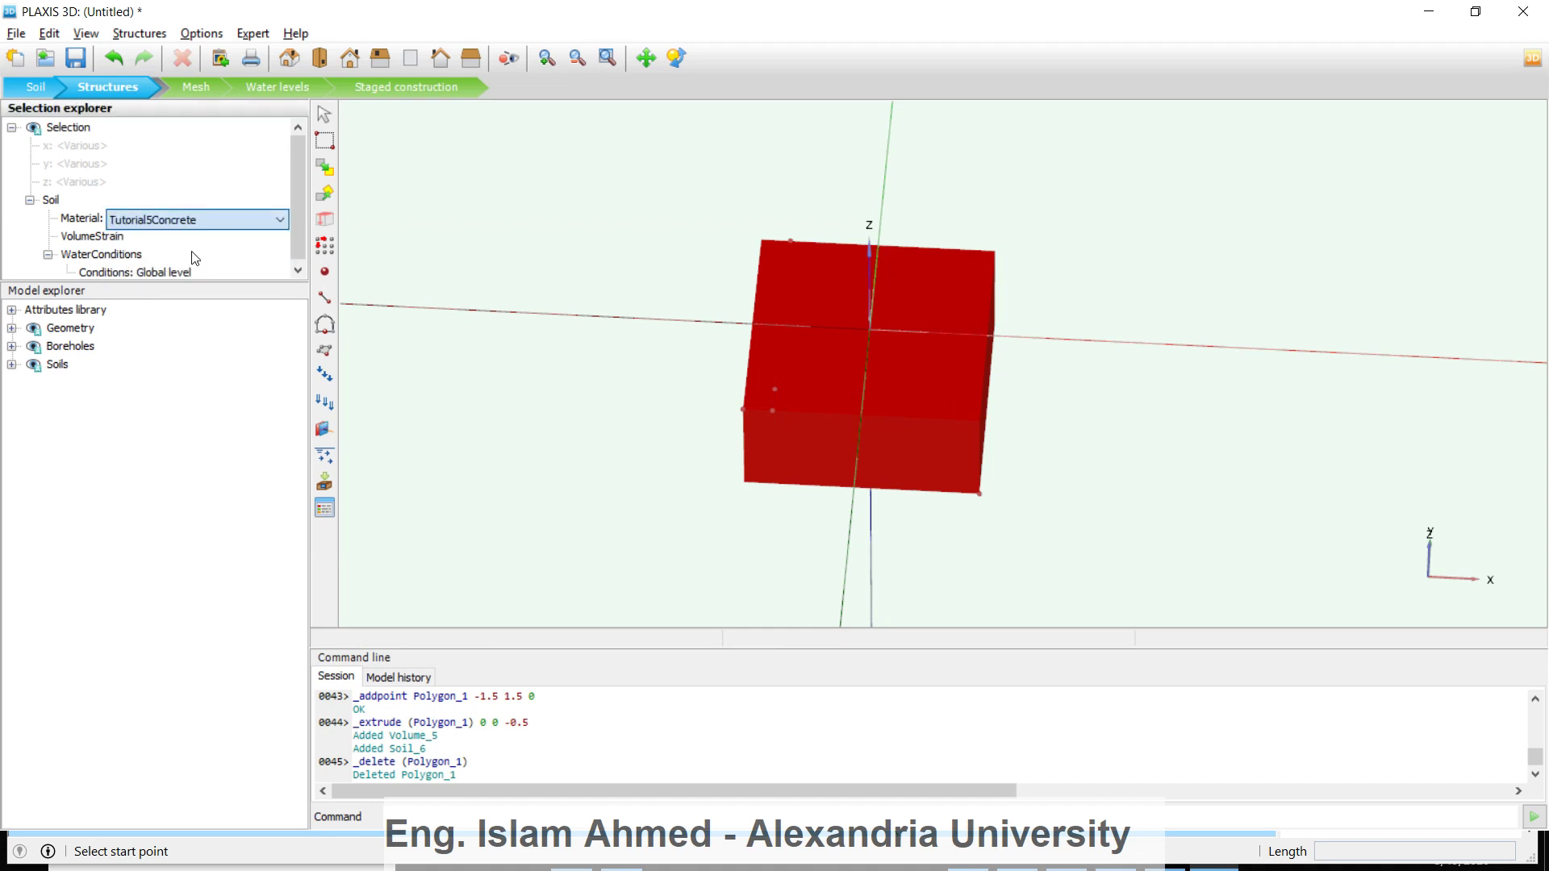
{"action": "left_click", "coordinate": [617, 404]}
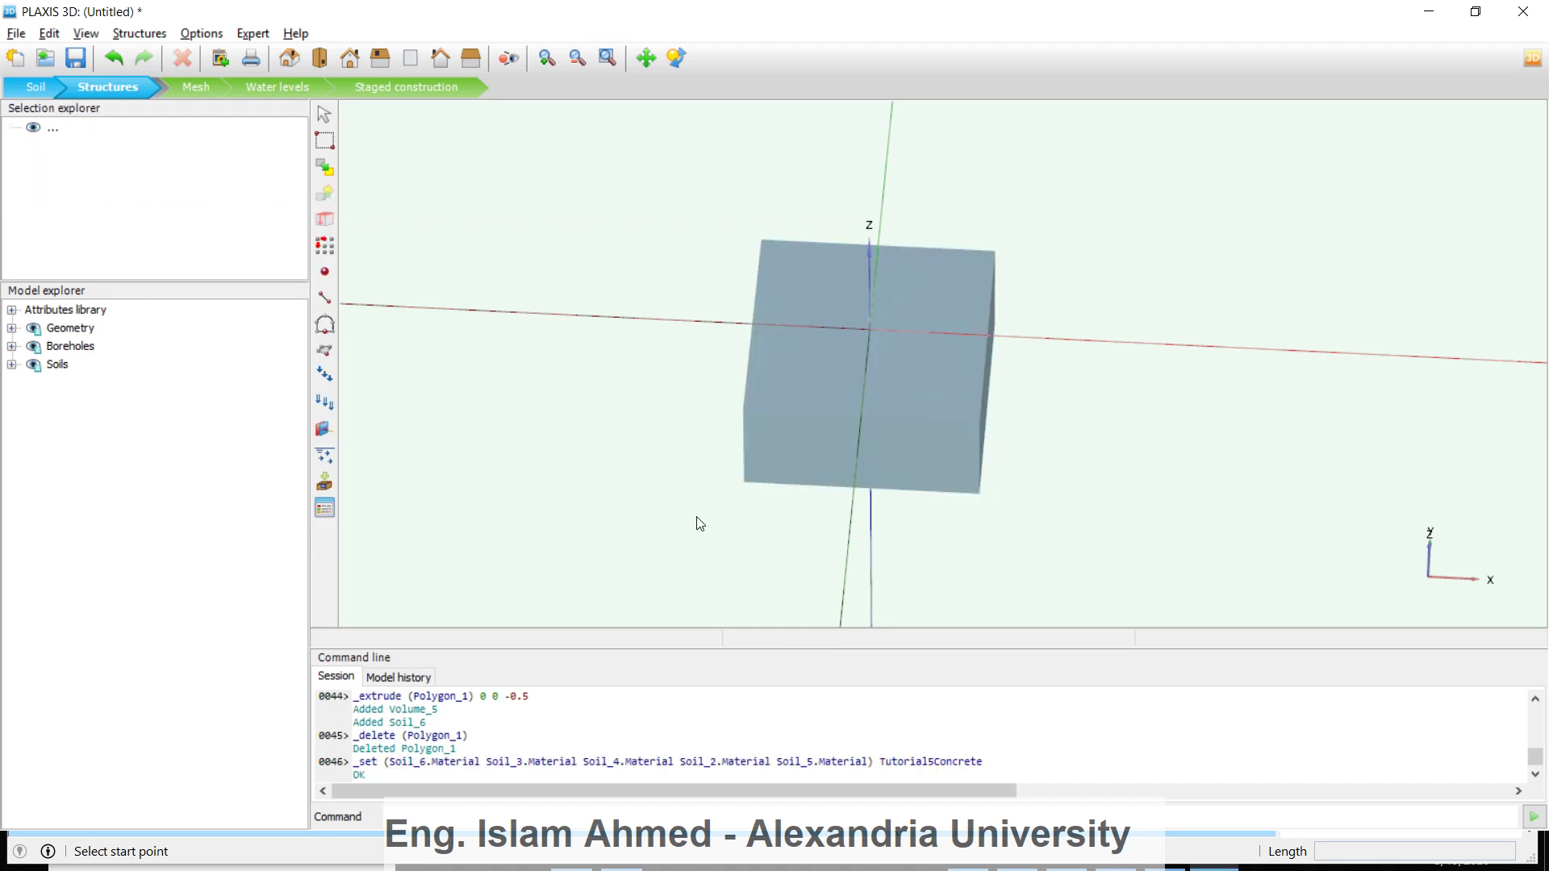
Create a square surface over the whole foundation top at z 0, with corners at x ±2 m and y ±2 m
{"action": "scroll", "coordinate": [944, 443], "scroll_direction": "down", "scroll_amount": 3}
{"action": "right_click_drag", "start_coordinate": [944, 443], "coordinate": [782, 616]}
{"action": "scroll", "coordinate": [627, 446], "scroll_direction": "up", "scroll_amount": 2}
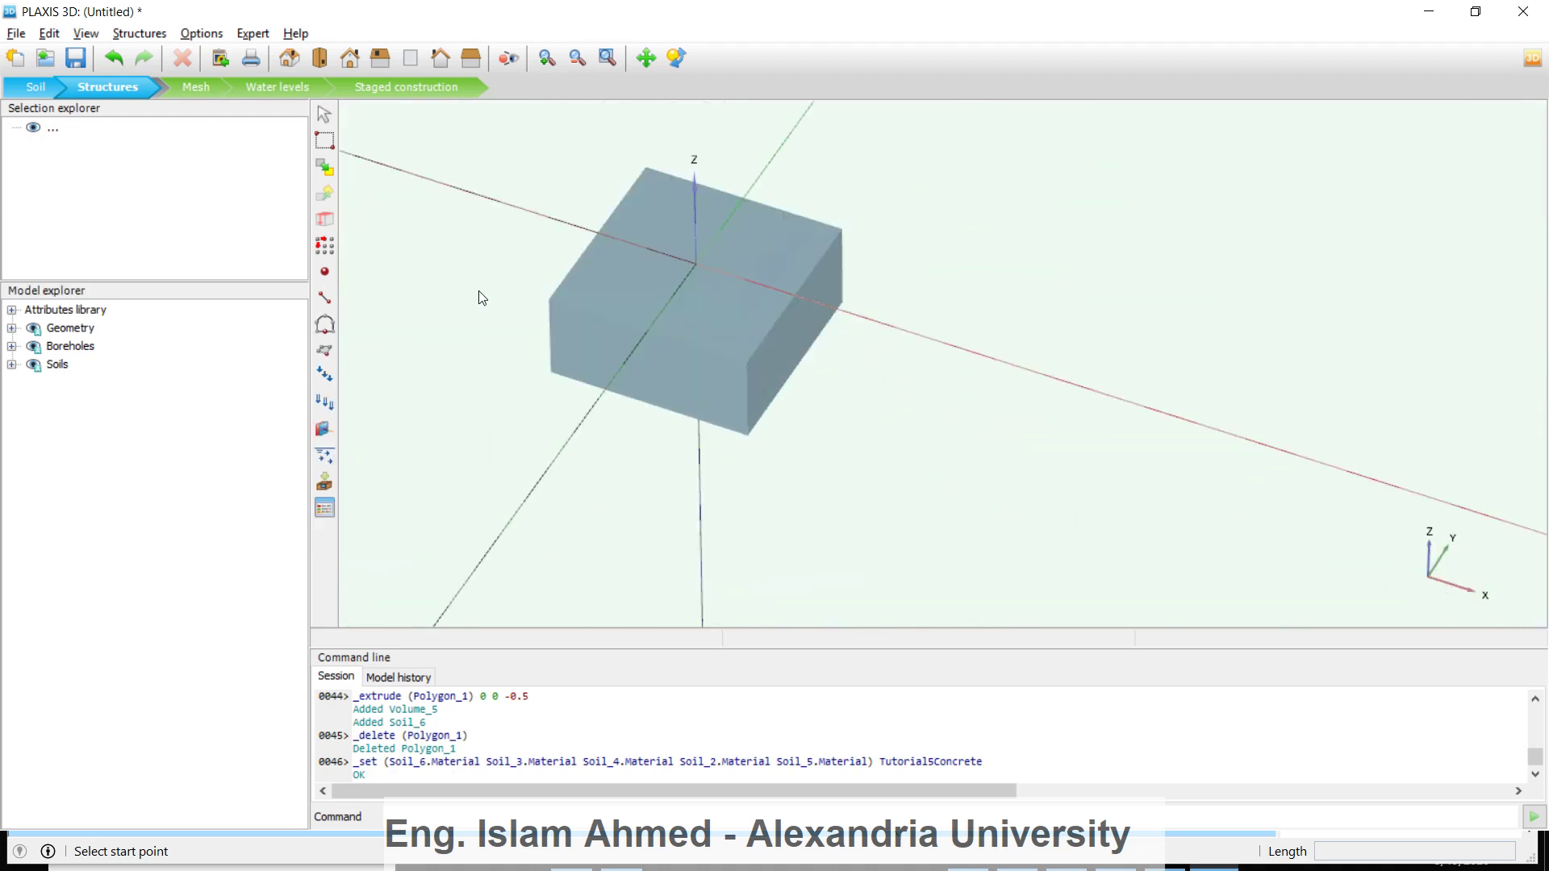
{"action": "left_click", "coordinate": [324, 350]}
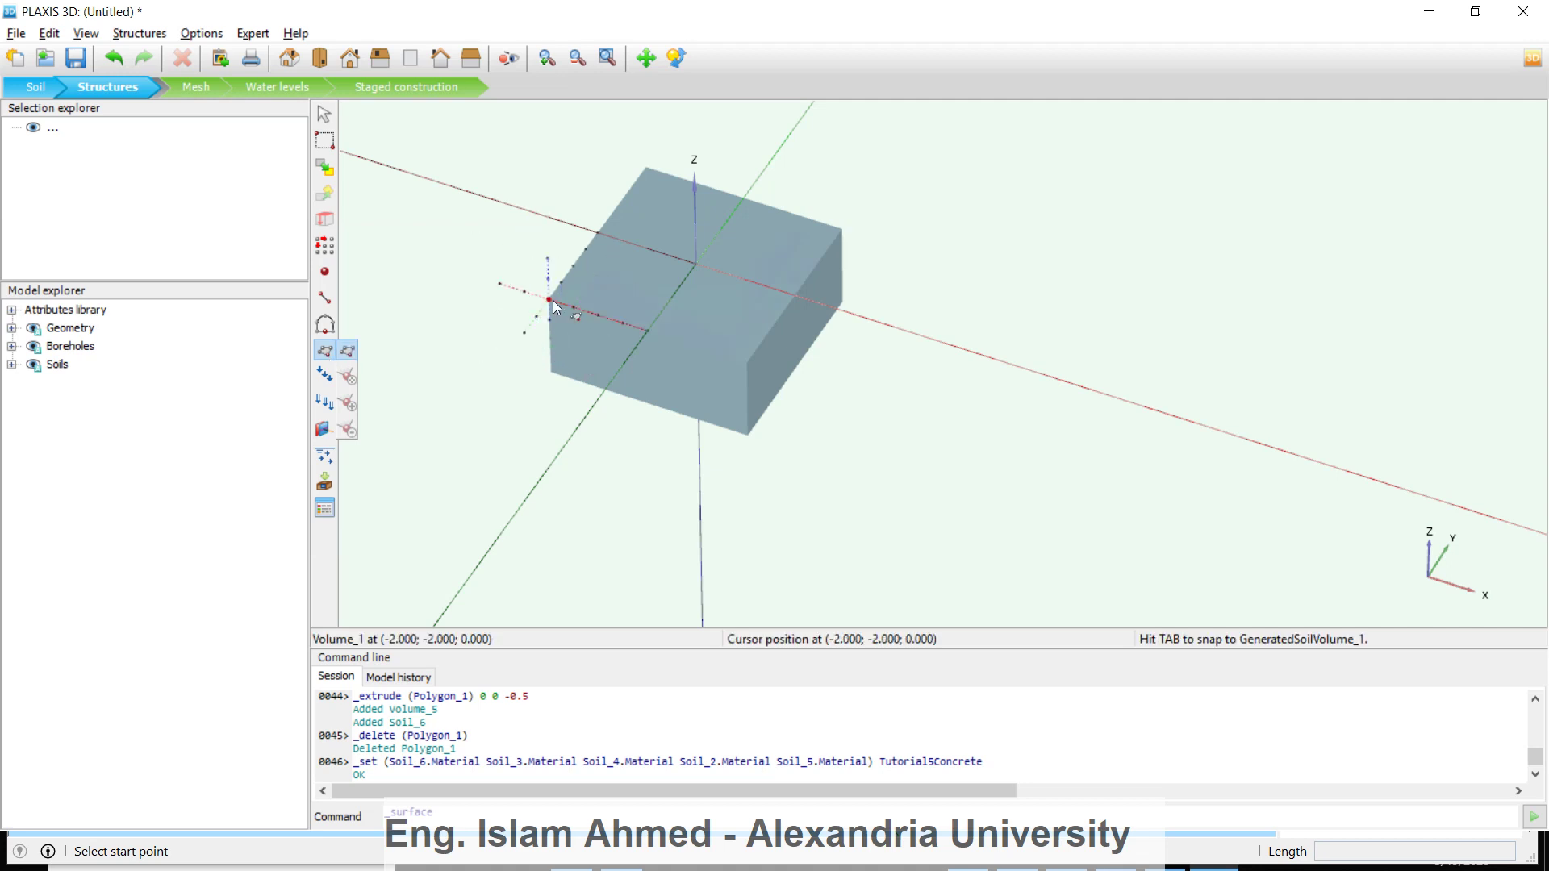
{"action": "left_click", "coordinate": [549, 300]}
{"action": "left_click", "coordinate": [746, 361]}
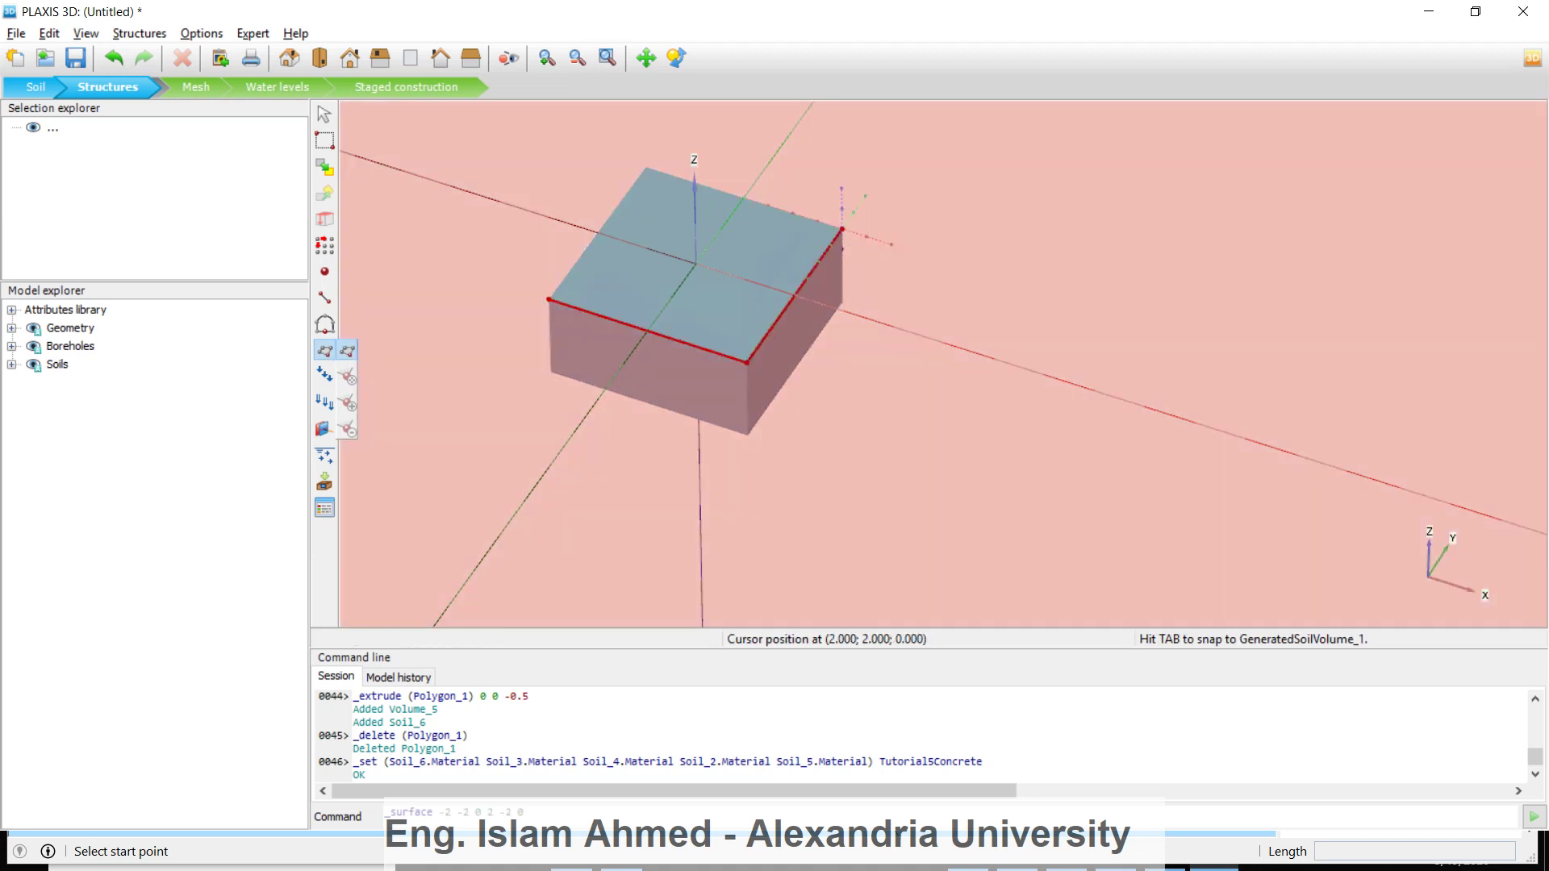
{"action": "left_click", "coordinate": [647, 168]}
{"action": "right_click", "coordinate": [648, 168]}
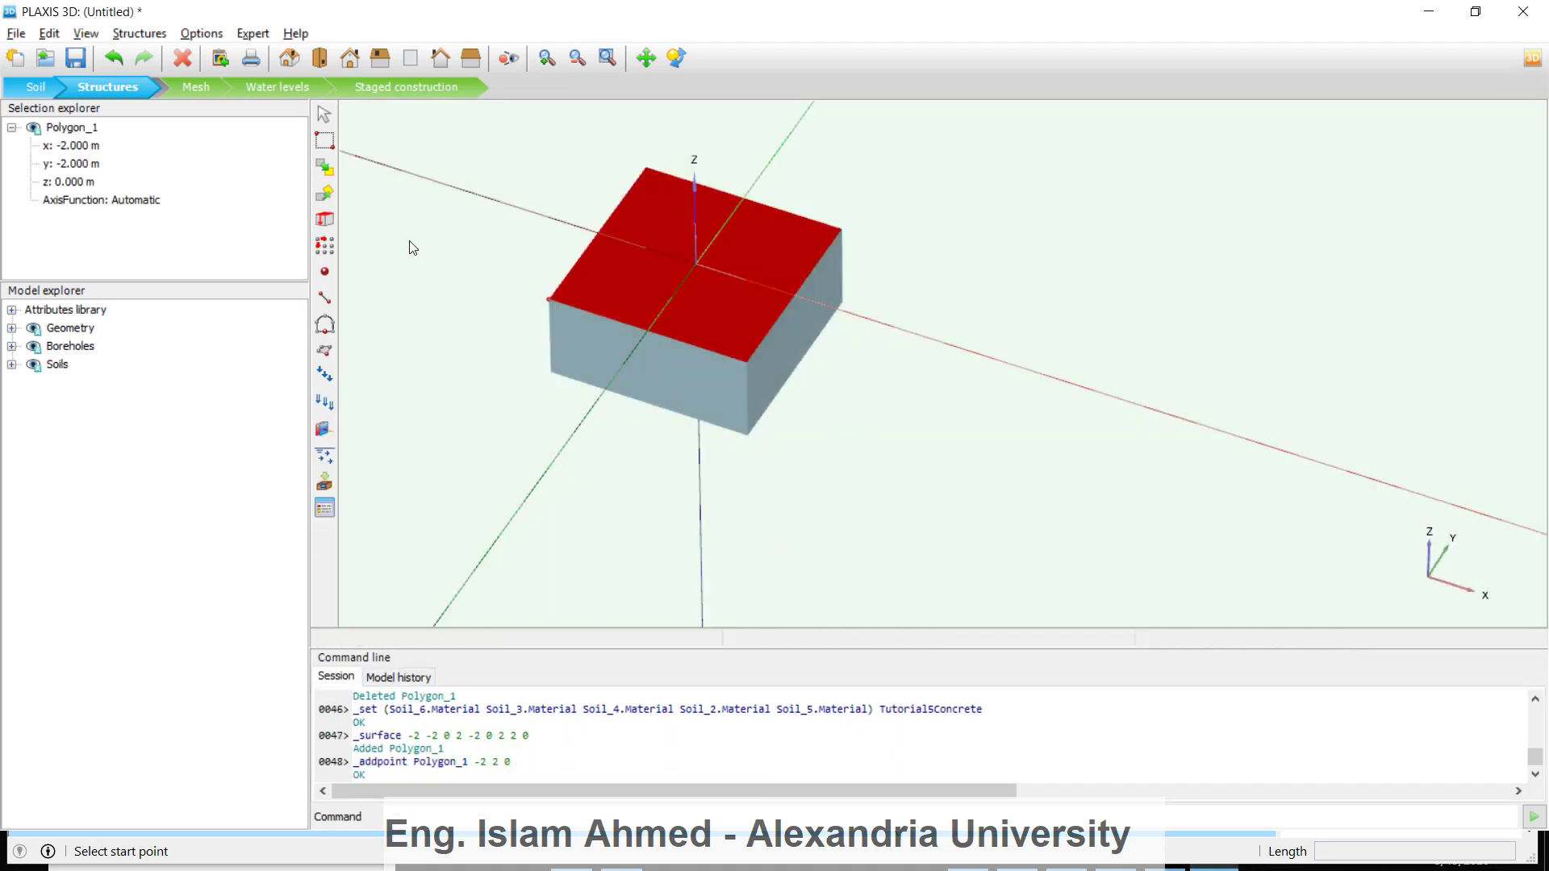
Create a surface load on the square surface covering the foundation top and expand its load properties
{"action": "right_click", "coordinate": [732, 253]}
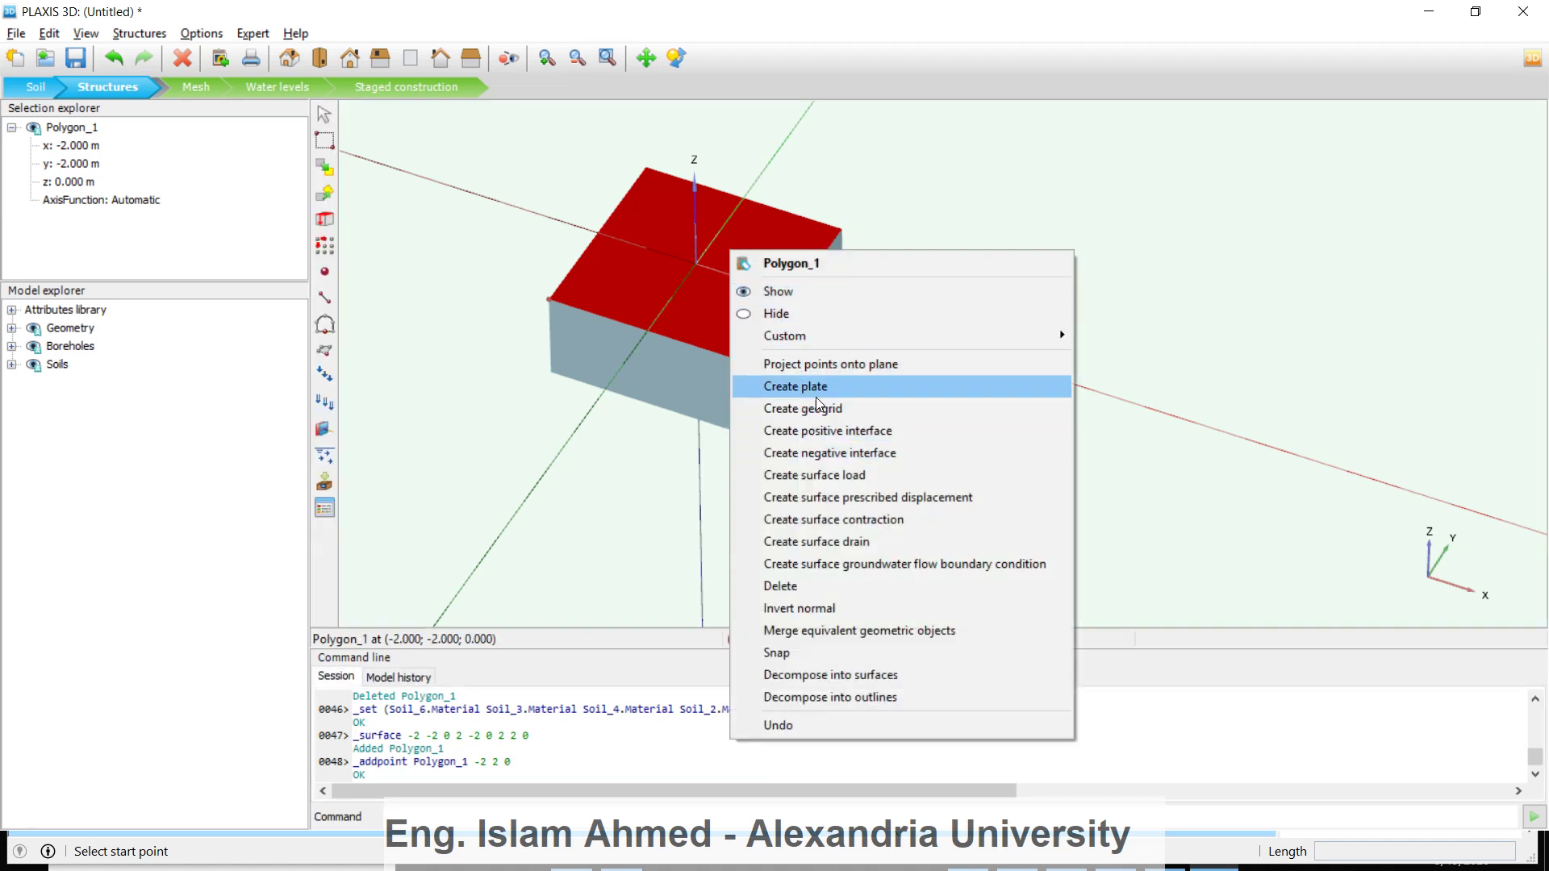
{"action": "left_click", "coordinate": [838, 477]}
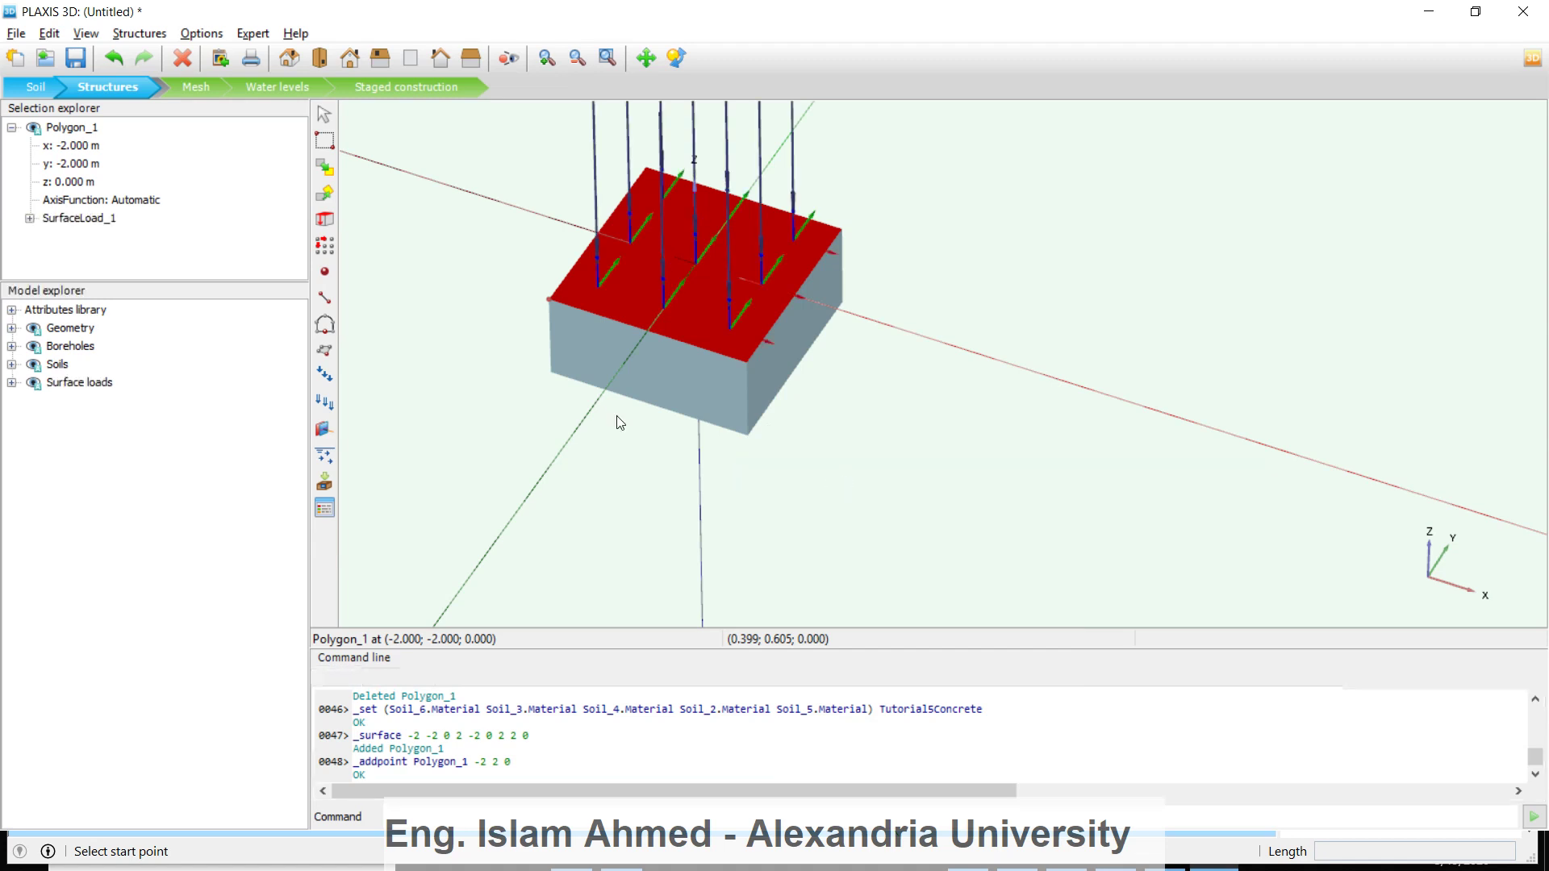
{"action": "left_click", "coordinate": [30, 219]}
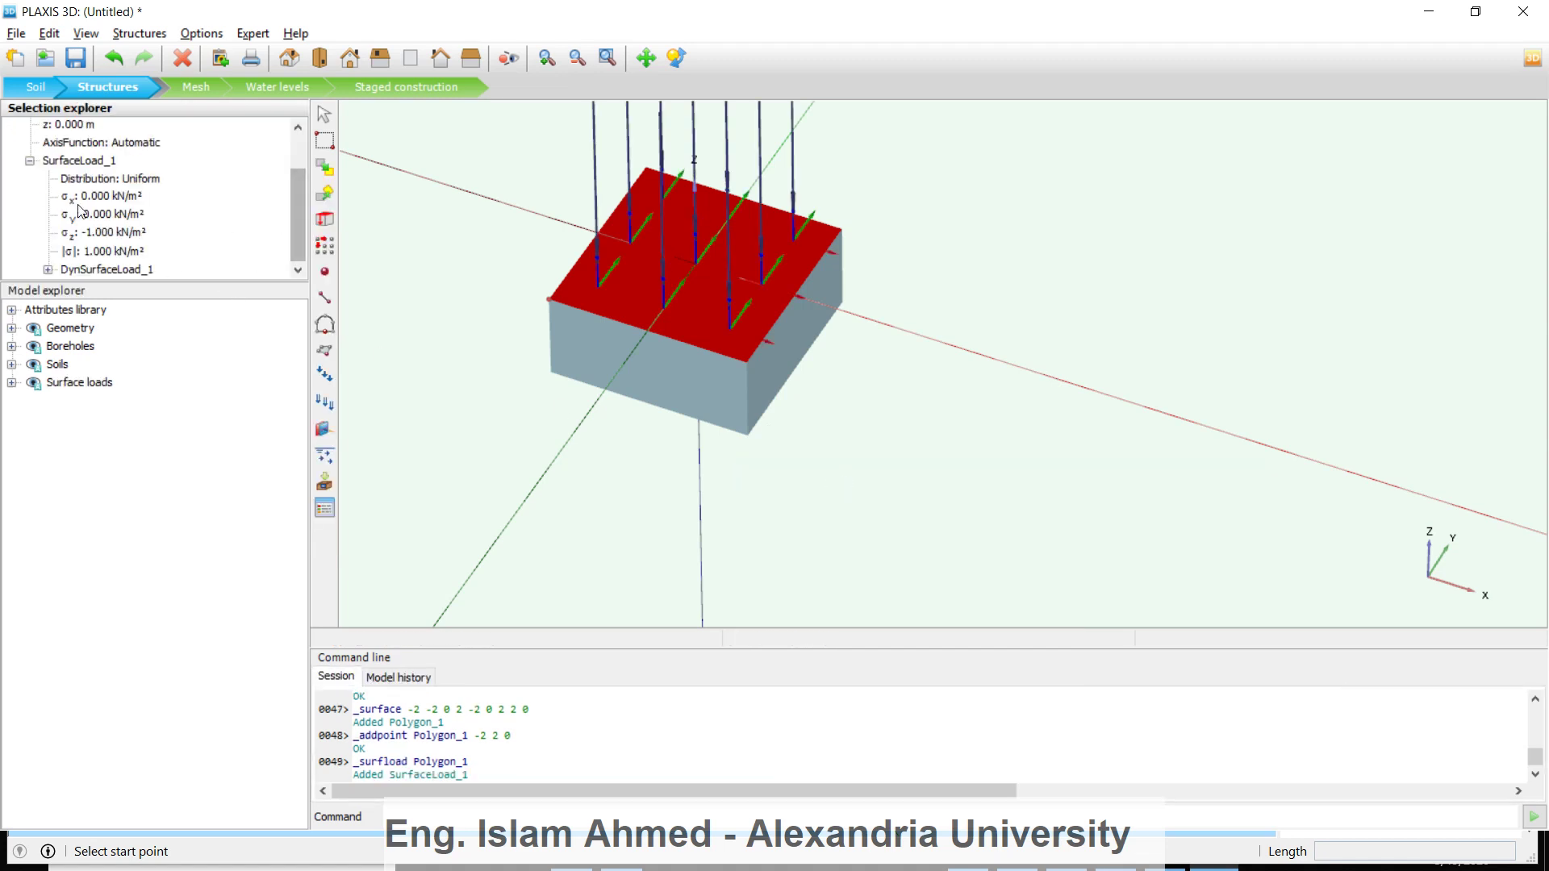
Set the vertical component σz of the foundation's surface load to -10000 kN/m²
{"action": "left_click", "coordinate": [101, 233]}
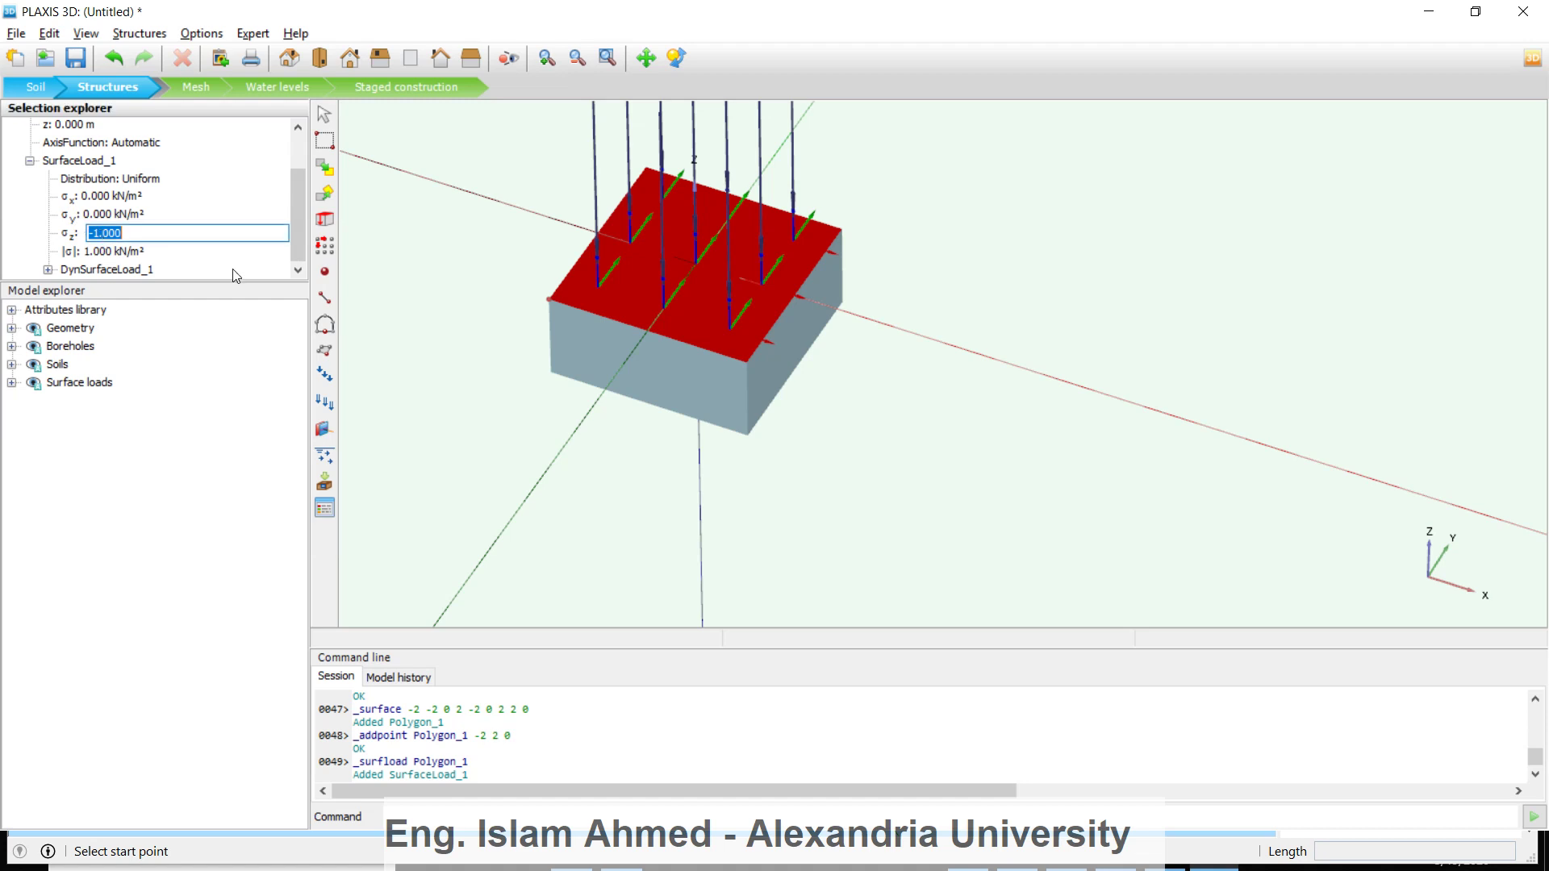
{"action": "type", "text": "-10000"}
{"action": "key", "text": "Return"}
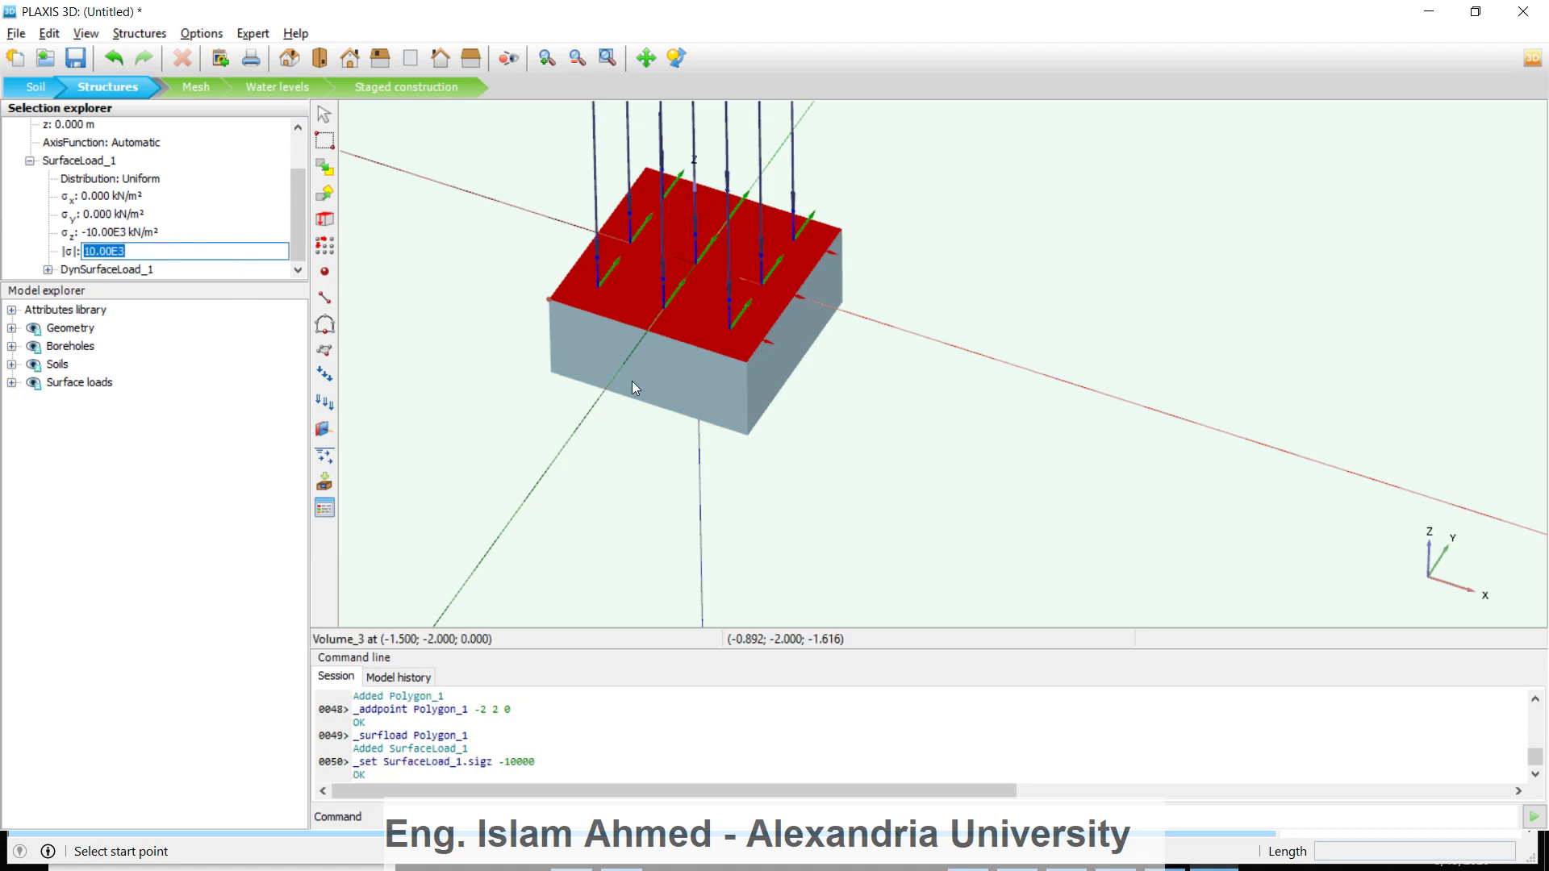
Set the surface load's vertical component σz to -20000 kN/m² and clear the selection
{"action": "left_click", "coordinate": [173, 239]}
{"action": "left_click", "coordinate": [134, 231]}
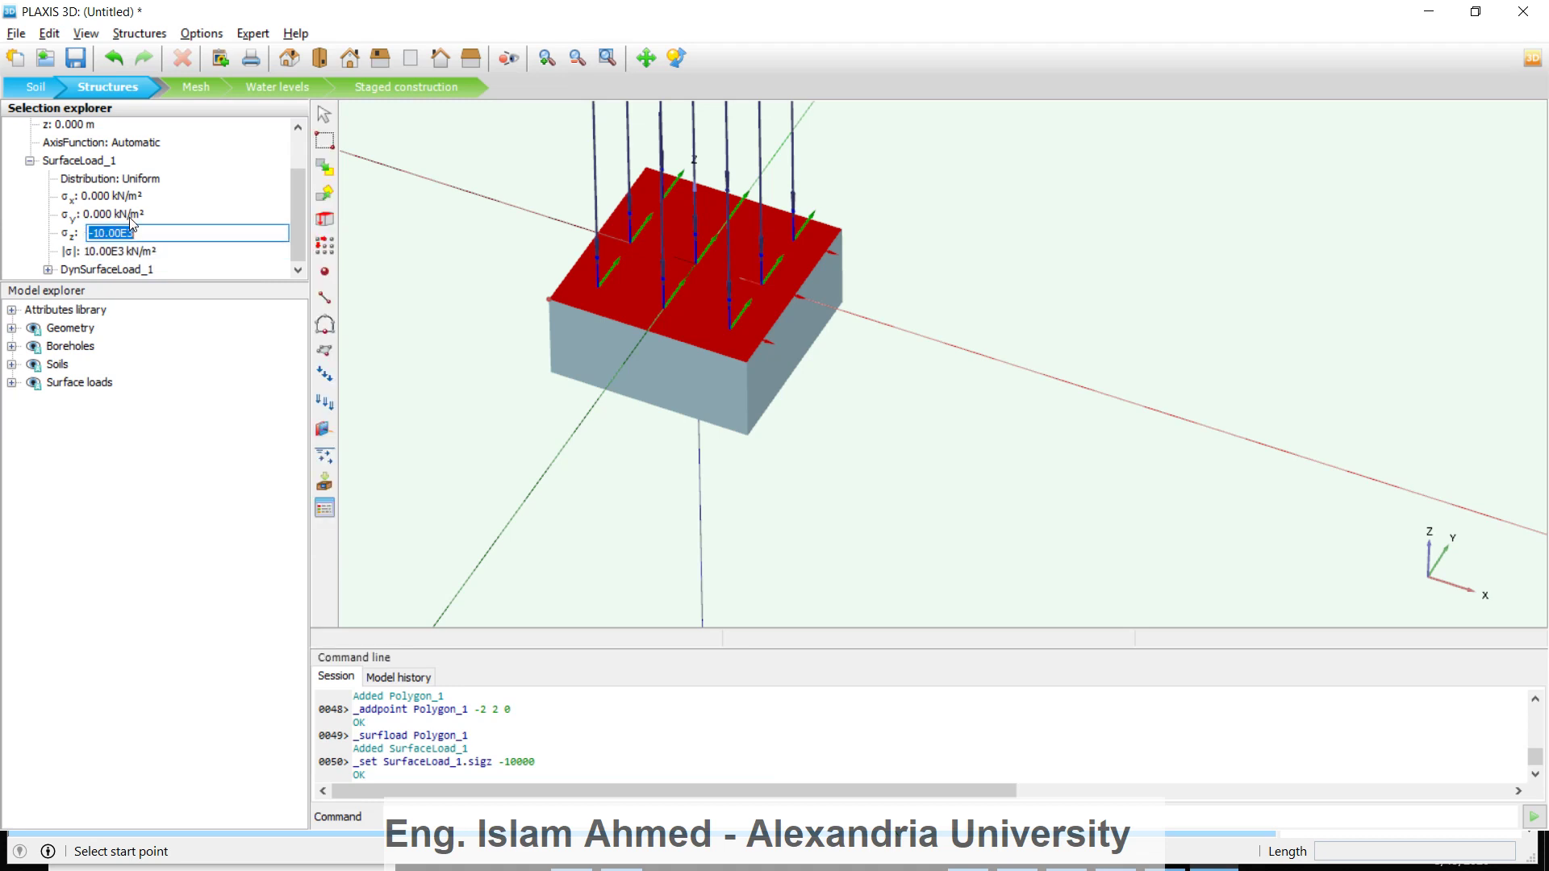
{"action": "type", "text": "+"}
{"action": "key", "text": "Tab"}
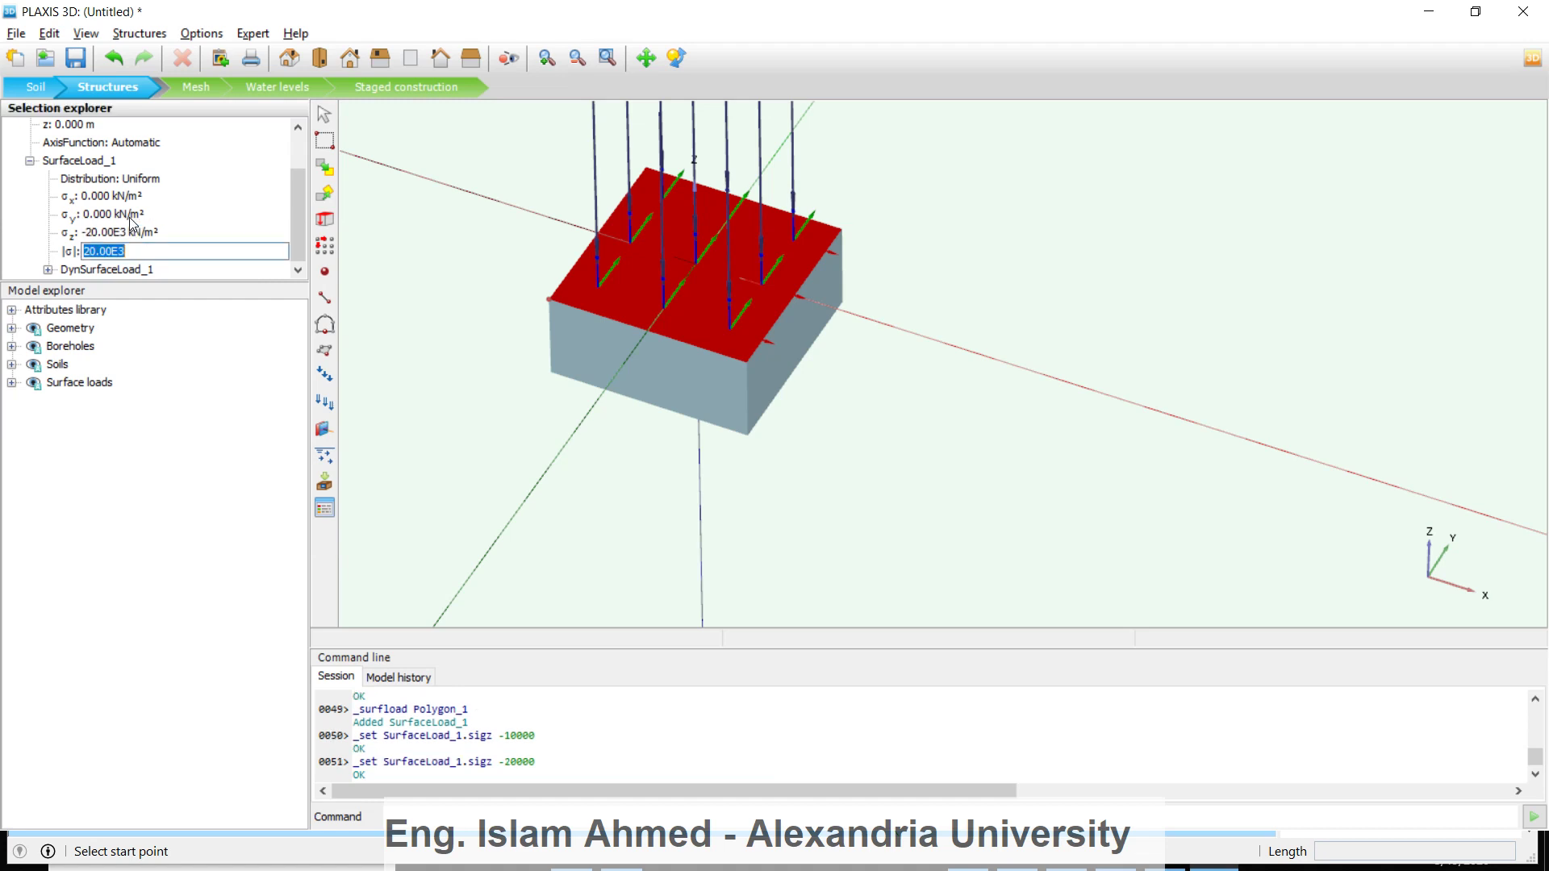
{"action": "left_click", "coordinate": [528, 439]}
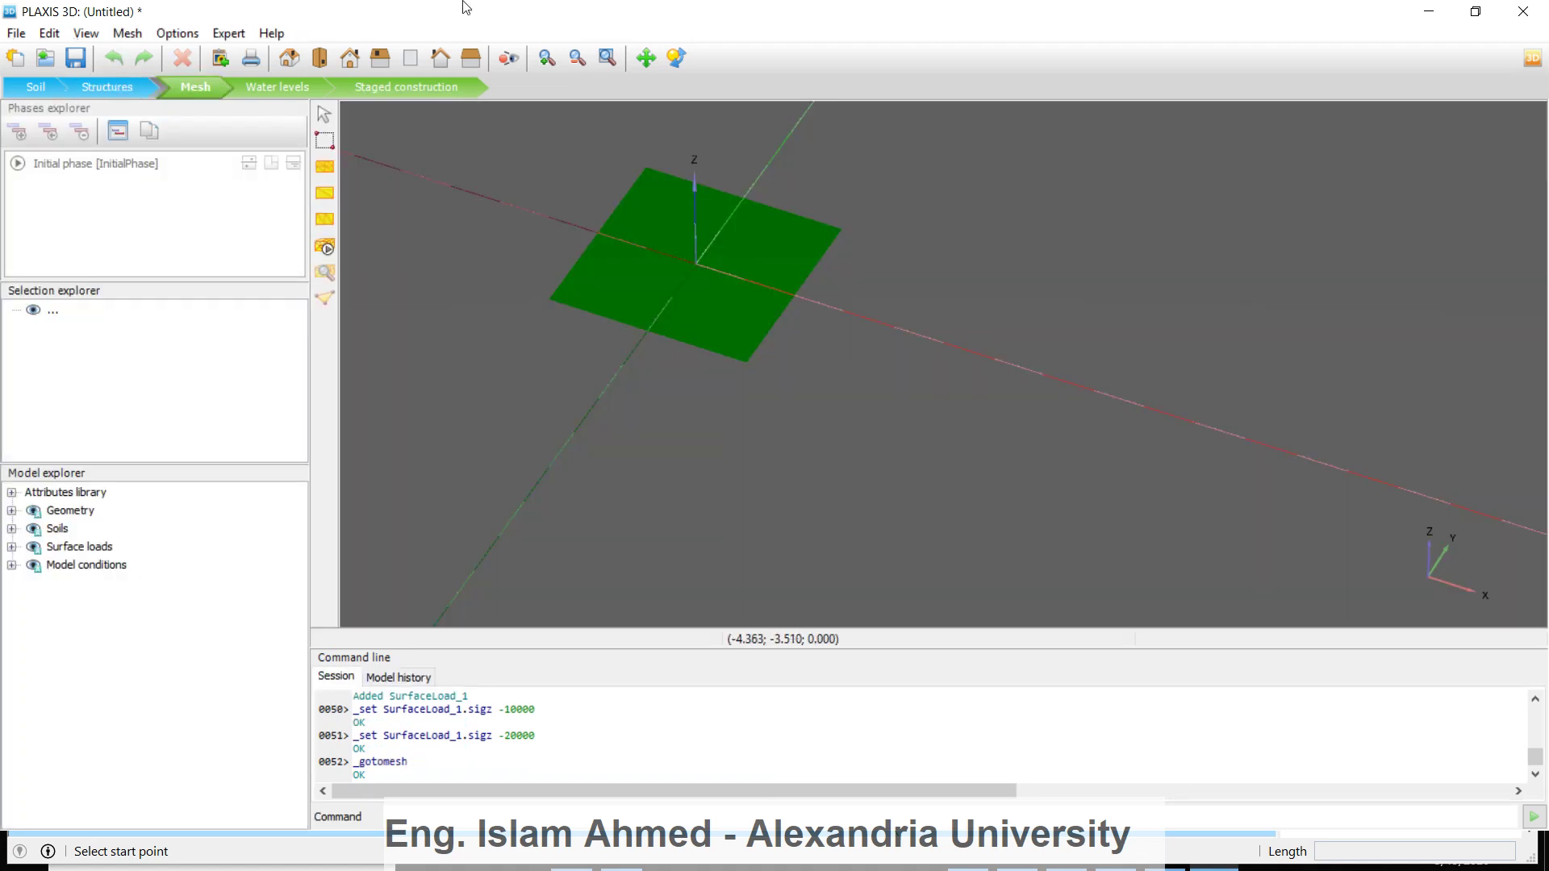
Generate the finite element mesh with the Medium element distribution
{"action": "left_click", "coordinate": [672, 307]}
{"action": "left_click", "coordinate": [30, 346]}
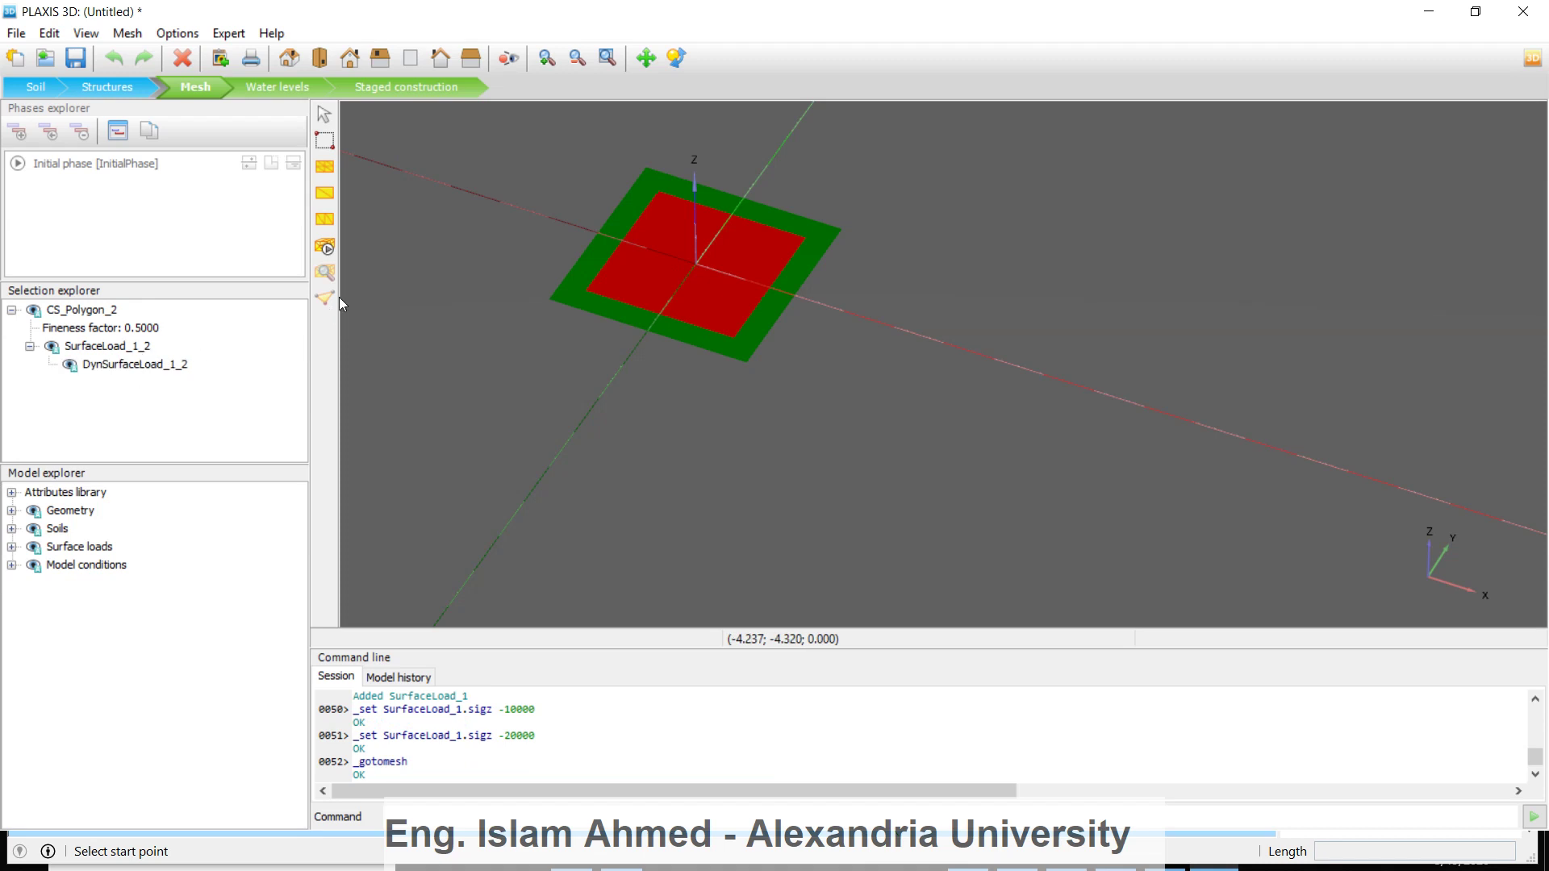
{"action": "left_click", "coordinate": [331, 249]}
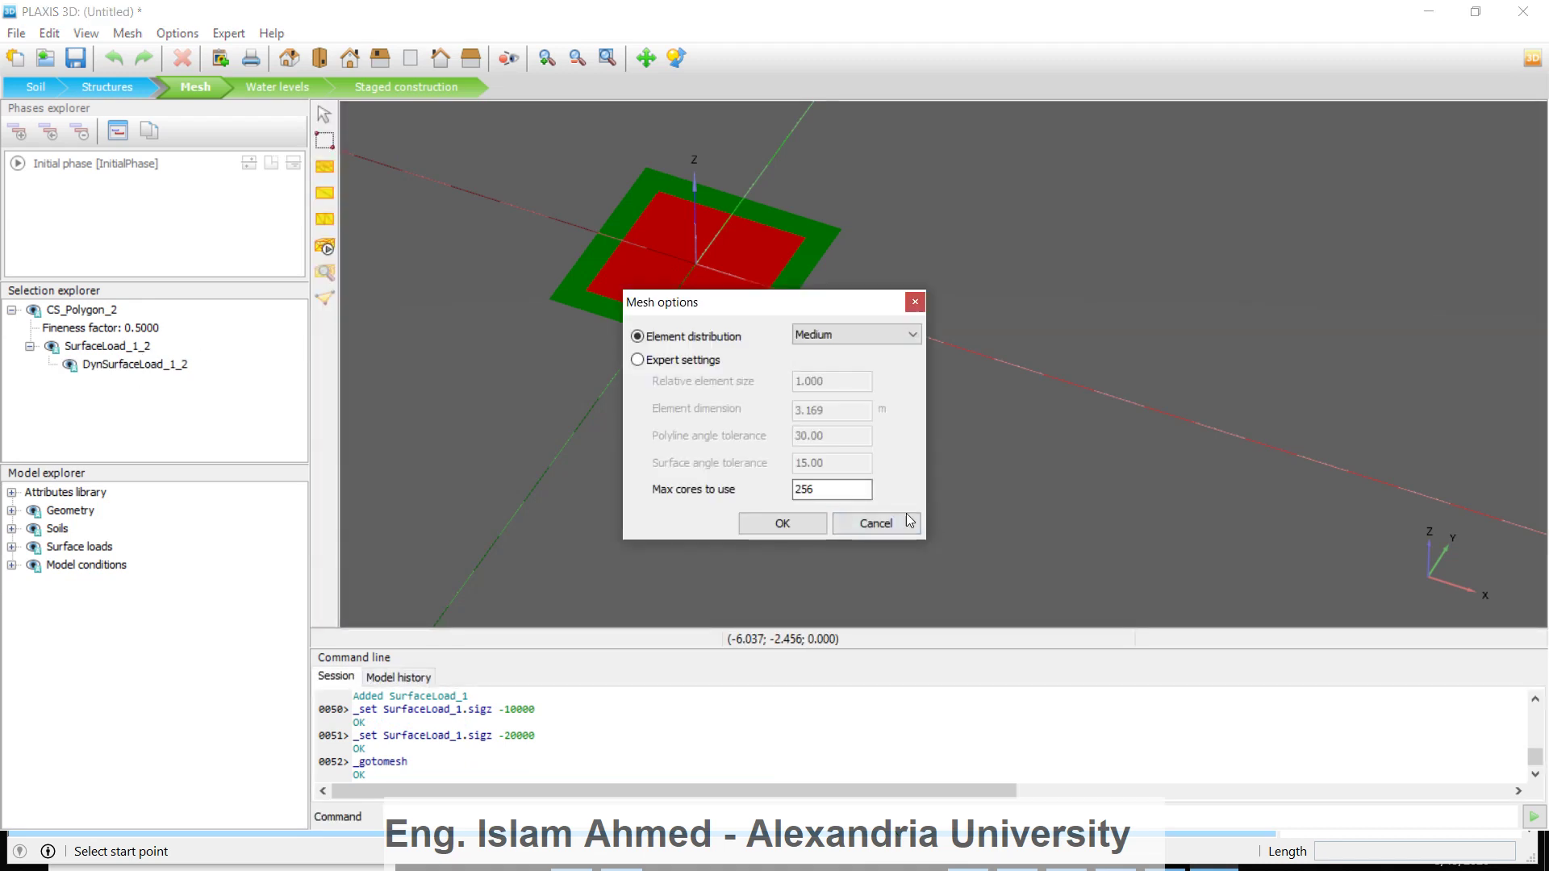
{"action": "left_click", "coordinate": [778, 523]}
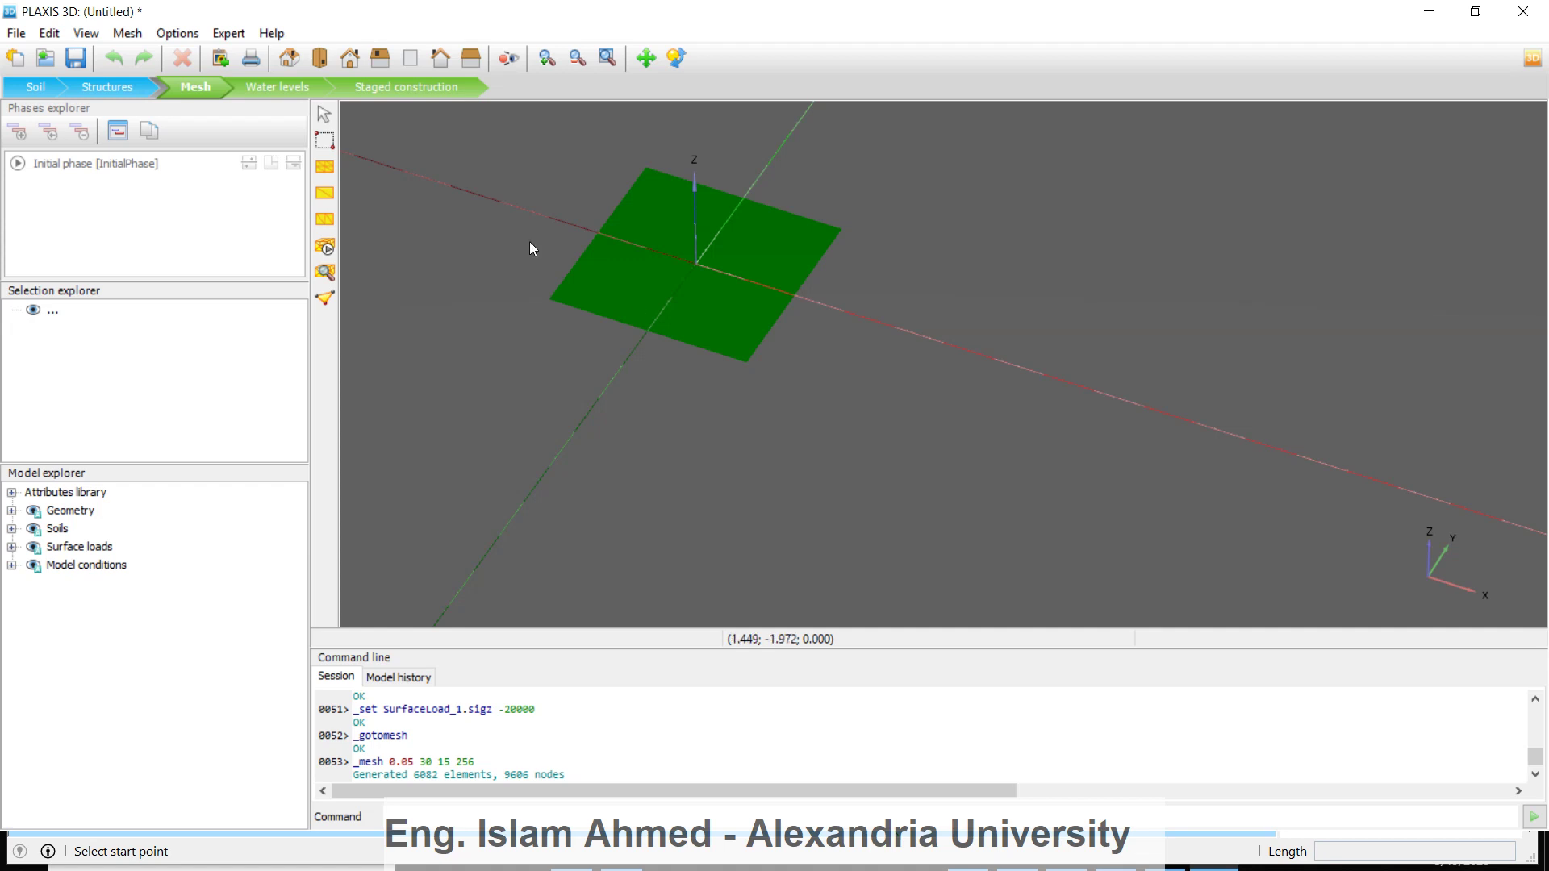
Go to the staged construction mode and add a new calculation phase following the initial phase
{"action": "left_click", "coordinate": [394, 87]}
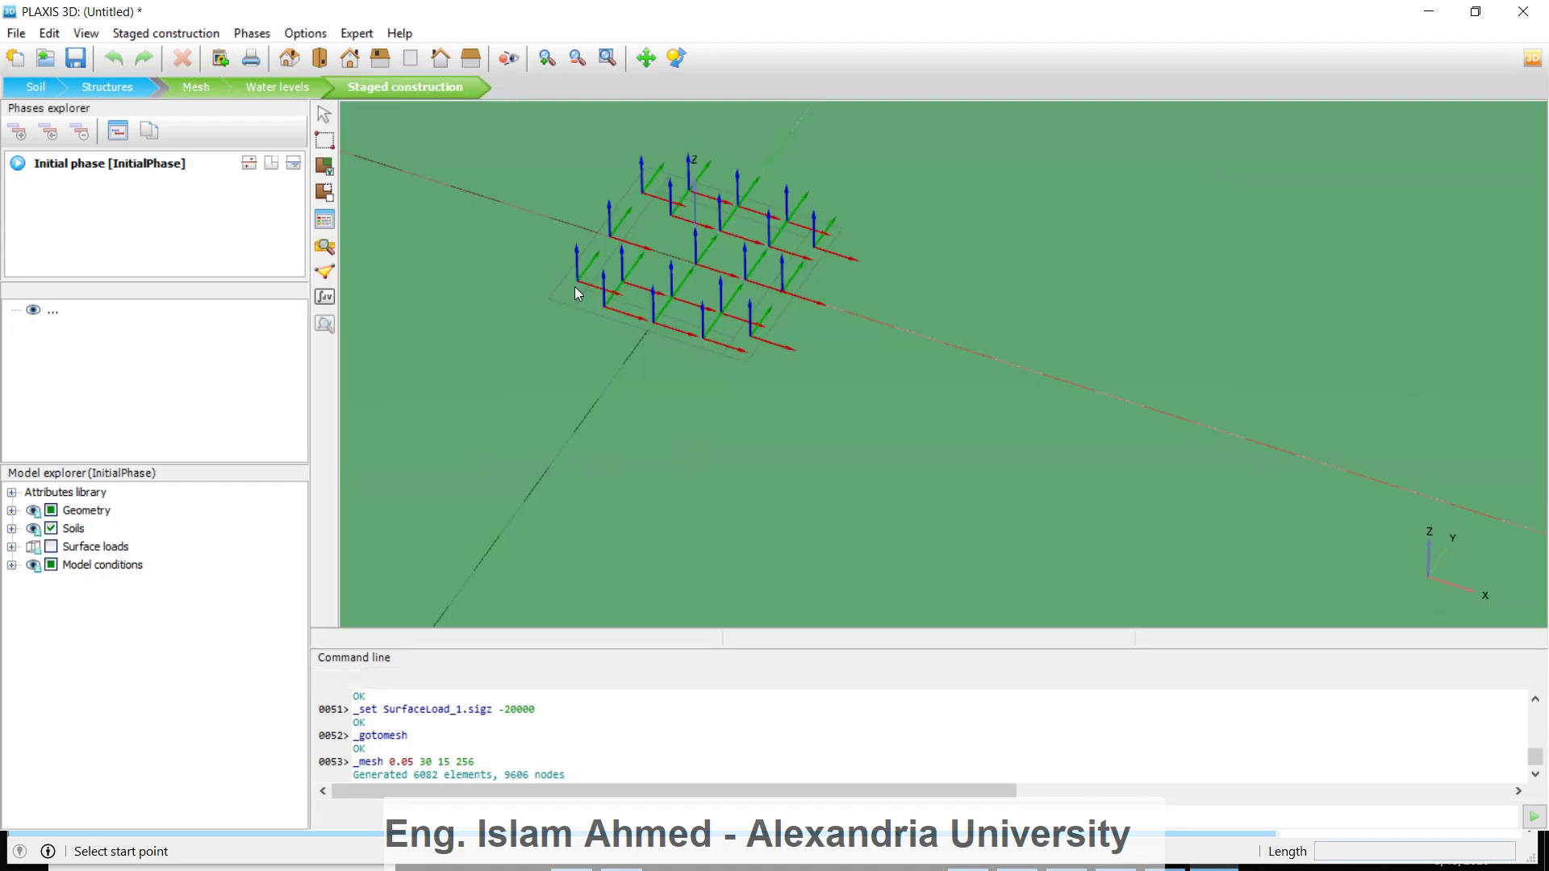
{"action": "scroll", "coordinate": [788, 337], "scroll_direction": "down", "scroll_amount": 2}
{"action": "scroll", "coordinate": [786, 332], "scroll_direction": "down", "scroll_amount": 3}
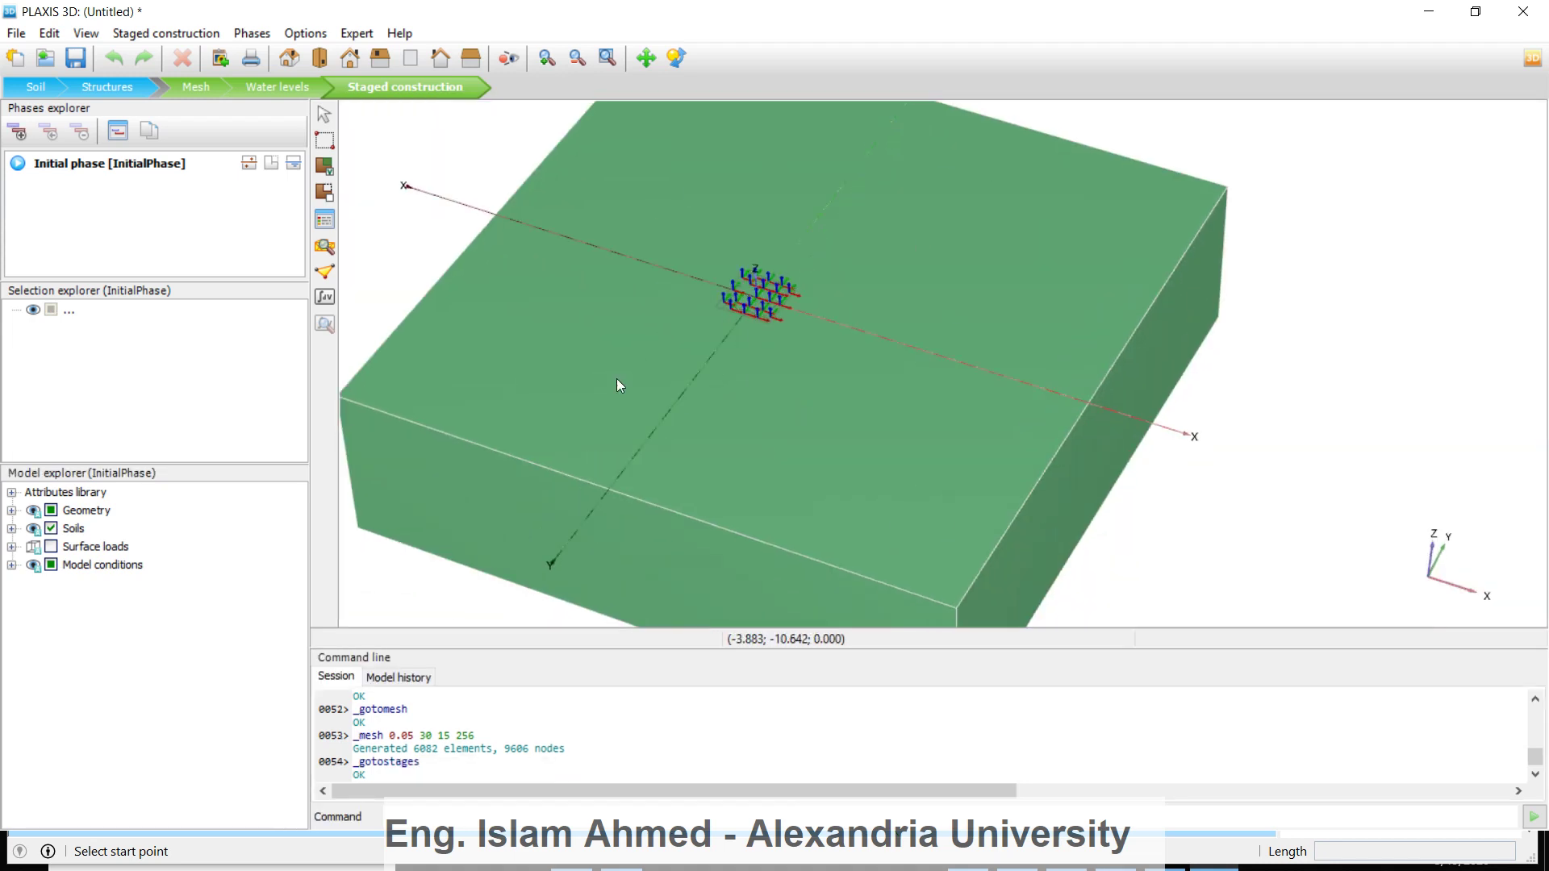
{"action": "left_click", "coordinate": [17, 133]}
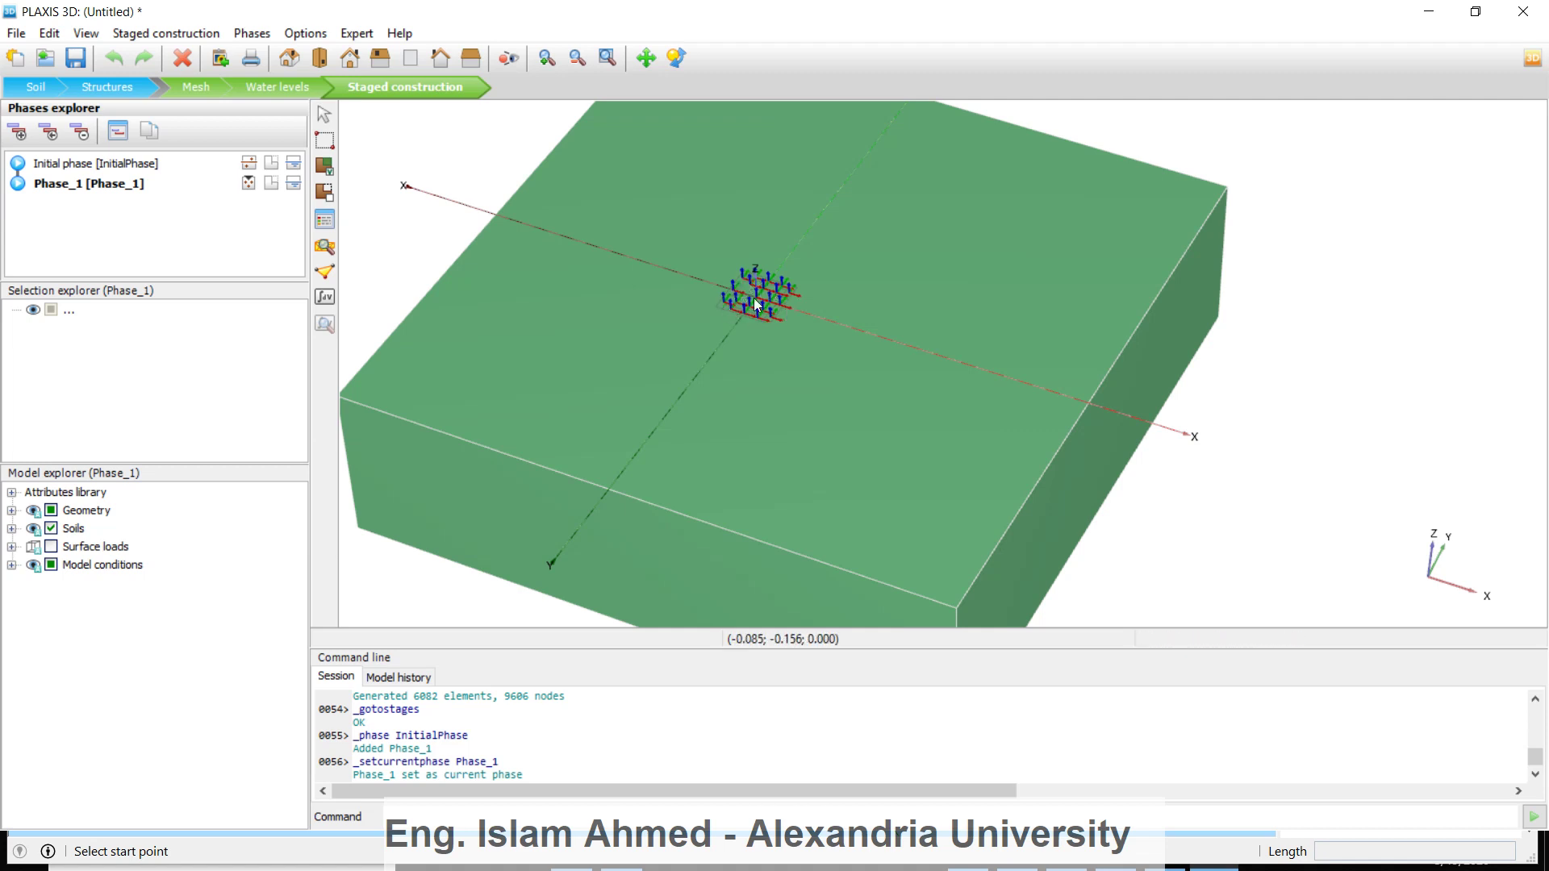
Hide the large soil volume surrounding the foundation in the new phase
{"action": "left_click", "coordinate": [879, 269]}
{"action": "right_click", "coordinate": [802, 242]}
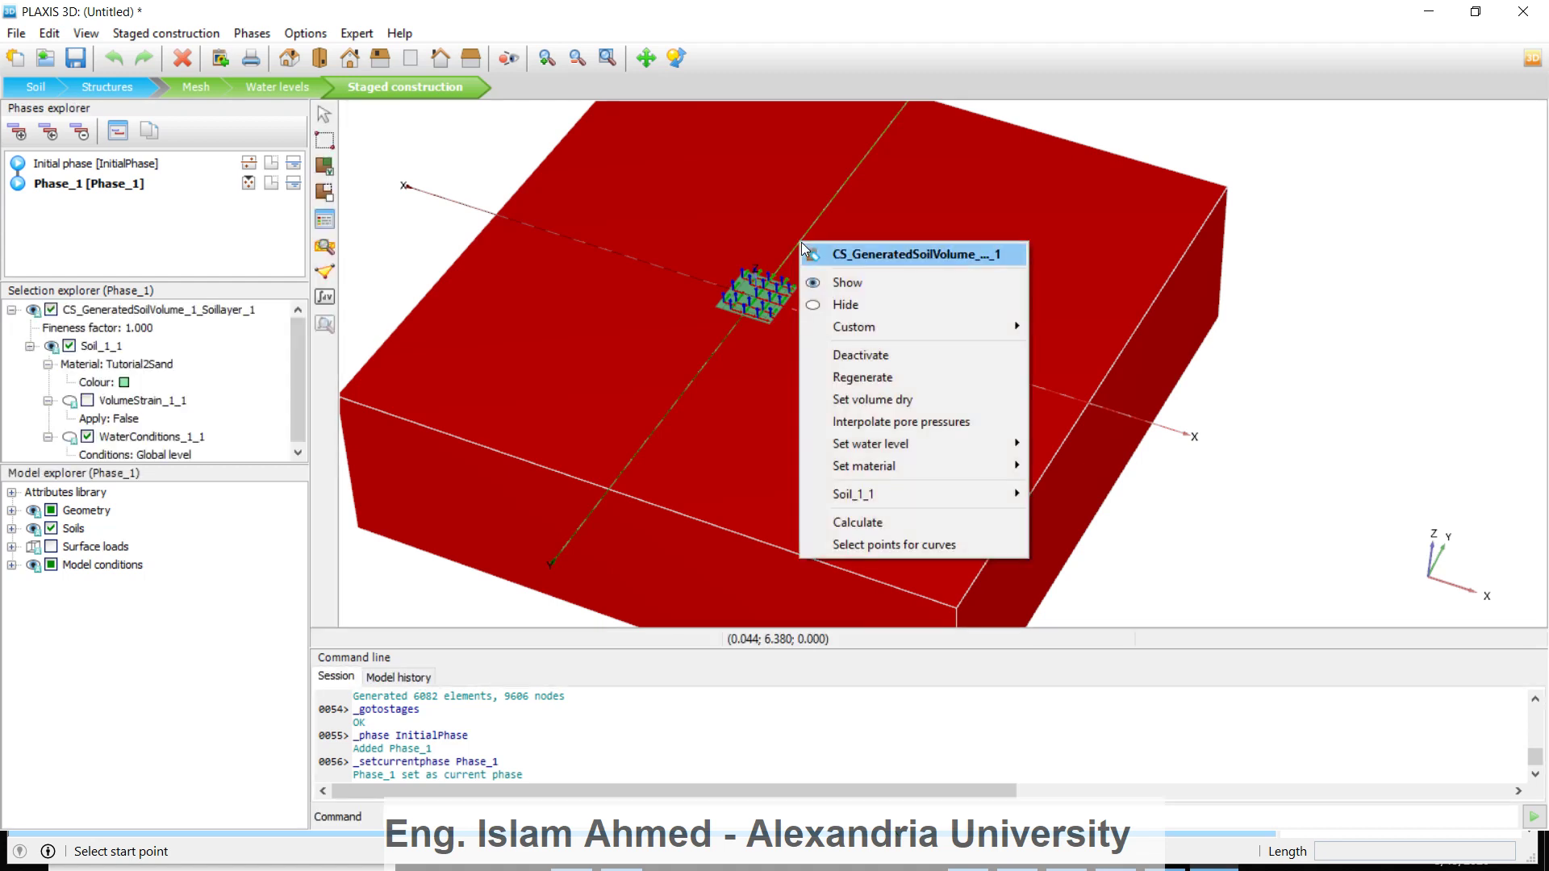
{"action": "left_click", "coordinate": [845, 305]}
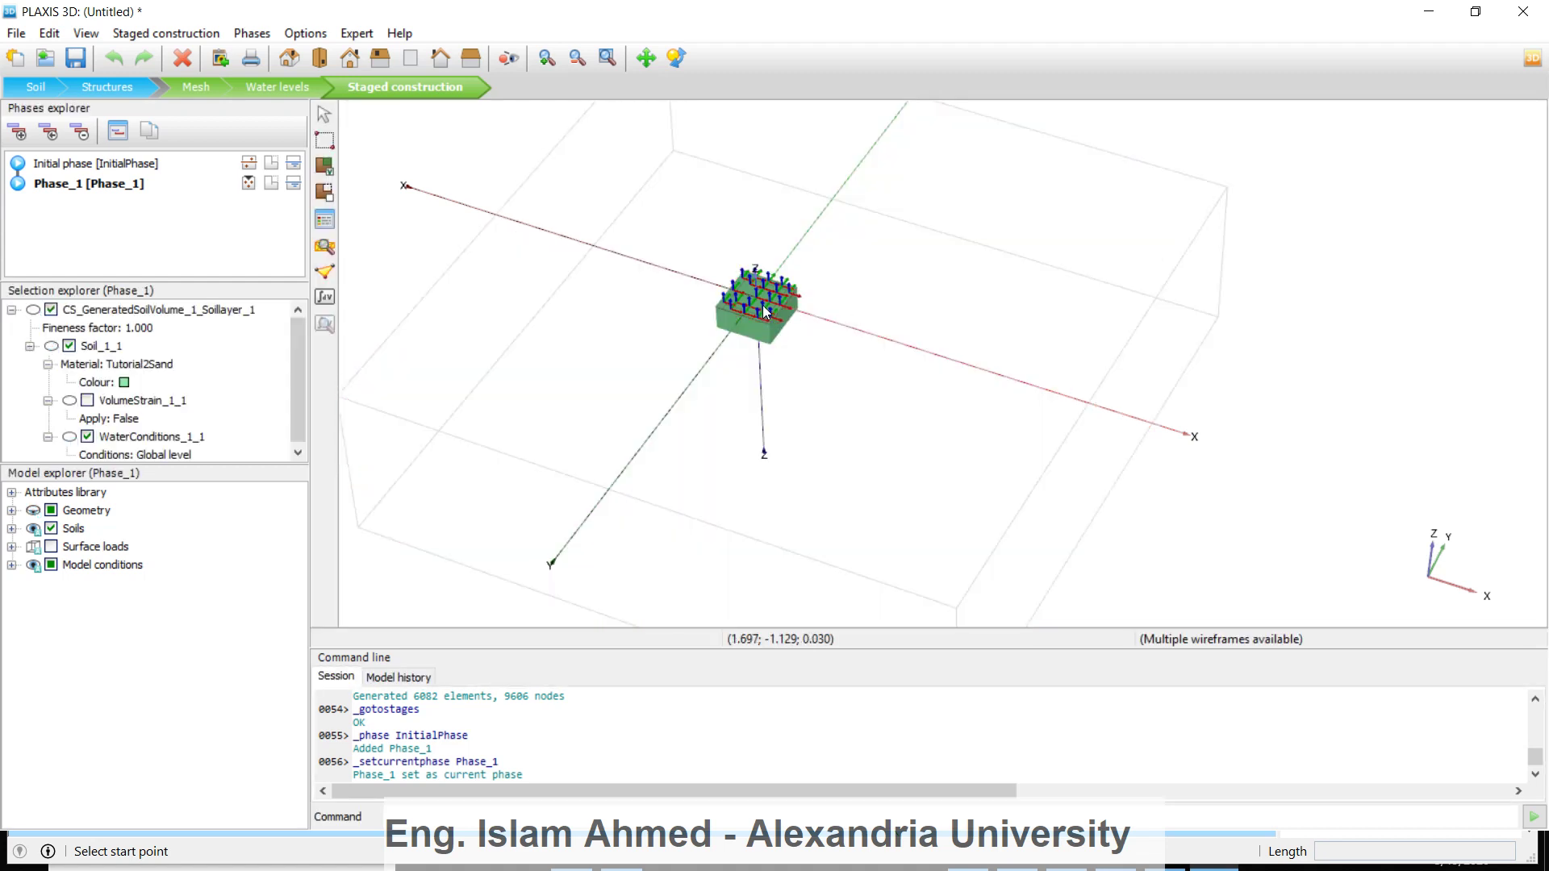
{"action": "scroll", "coordinate": [762, 305], "scroll_direction": "up", "scroll_amount": 5}
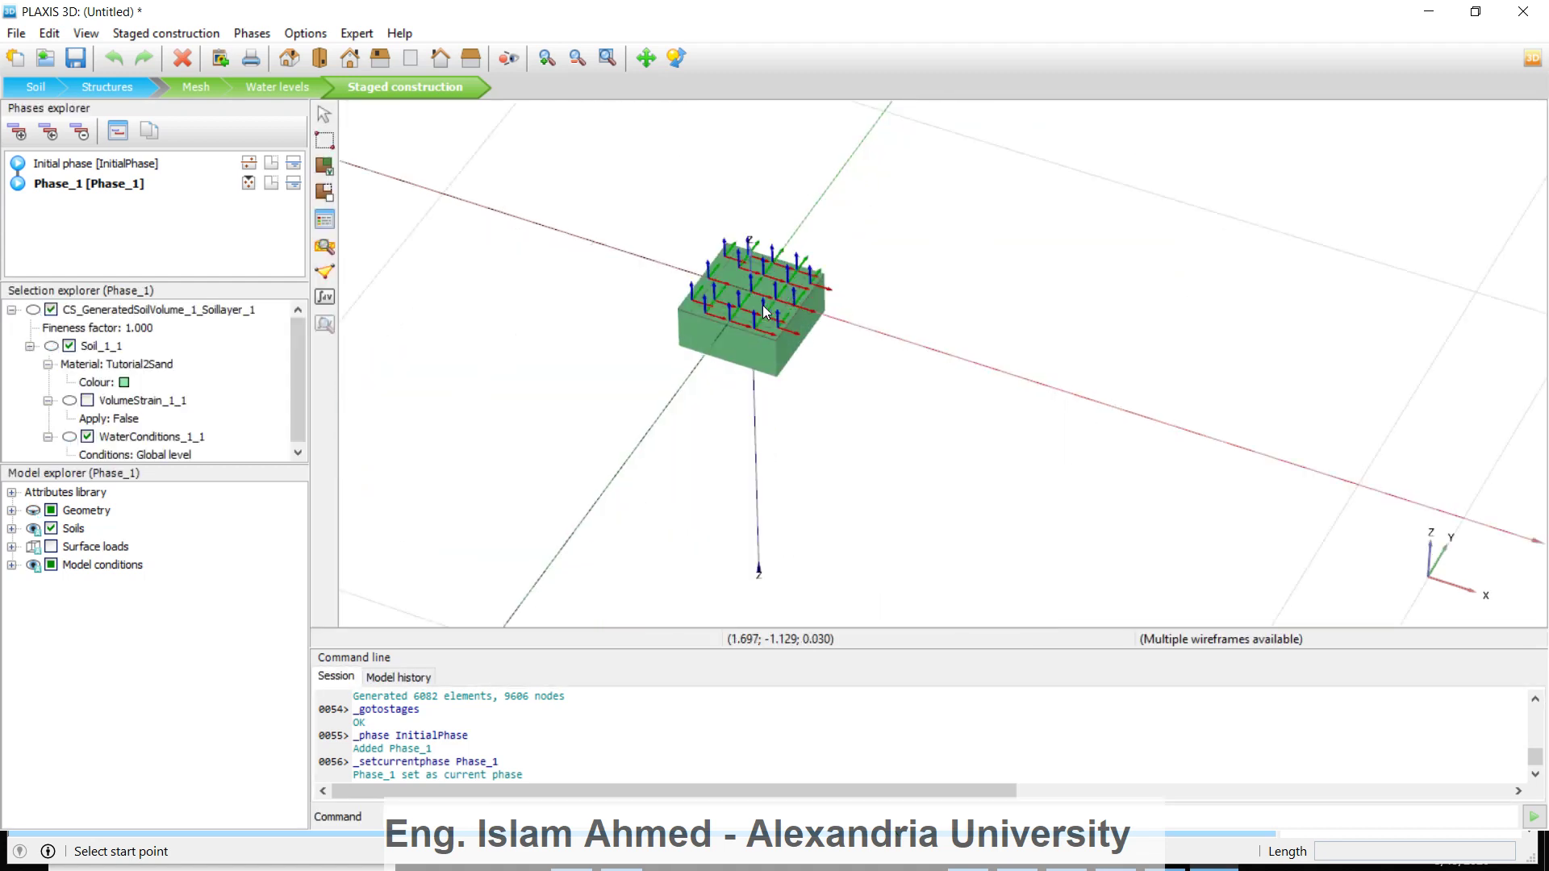
{"action": "left_click", "coordinate": [721, 273]}
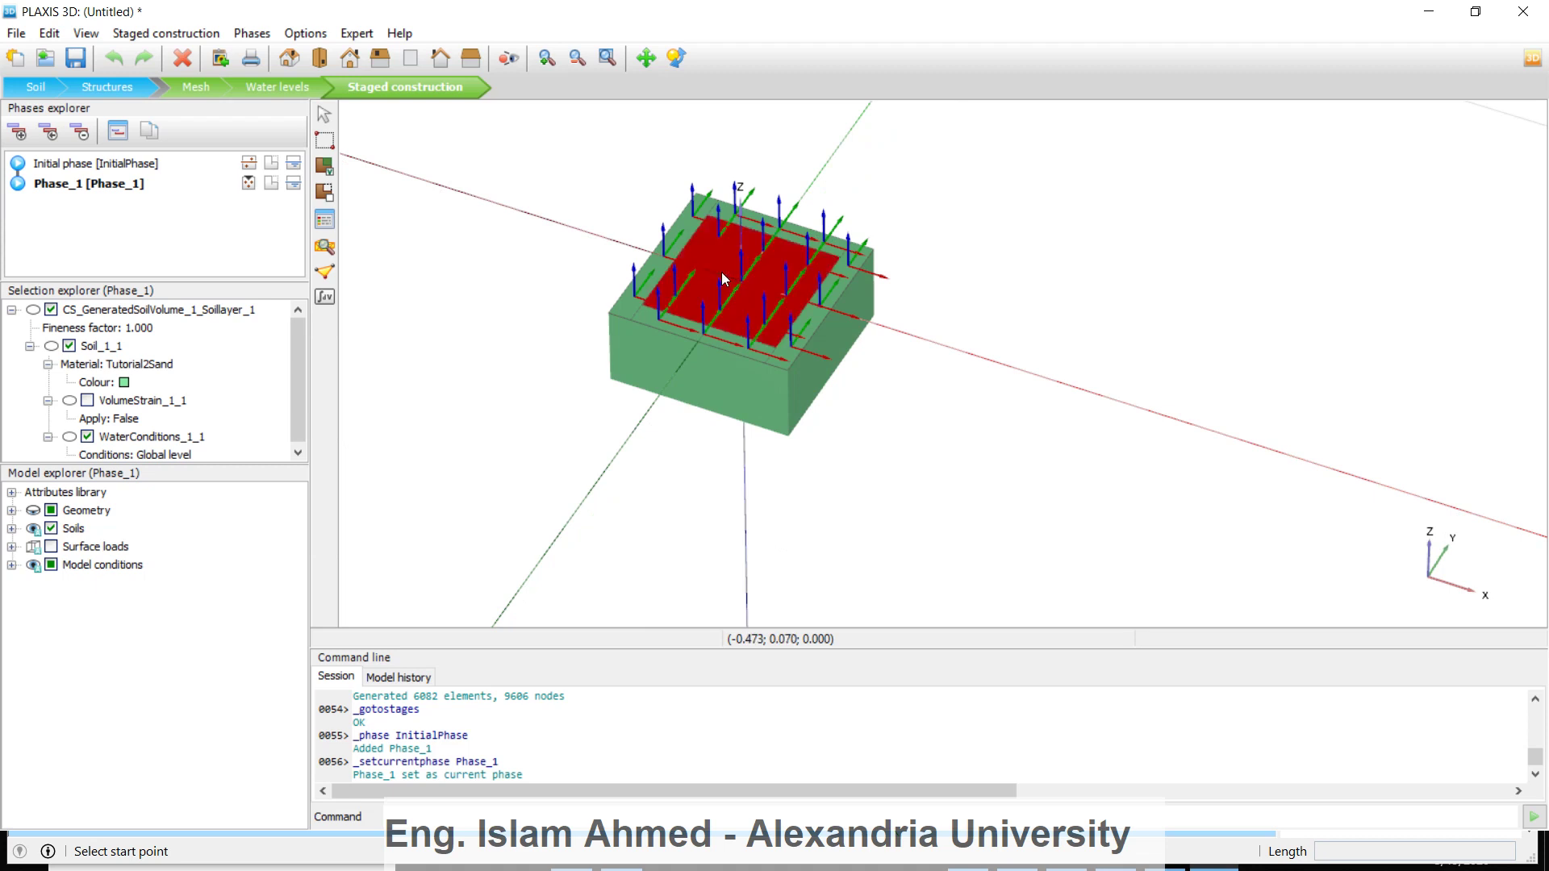
{"action": "left_click", "coordinate": [817, 338], "text": "ctrl"}
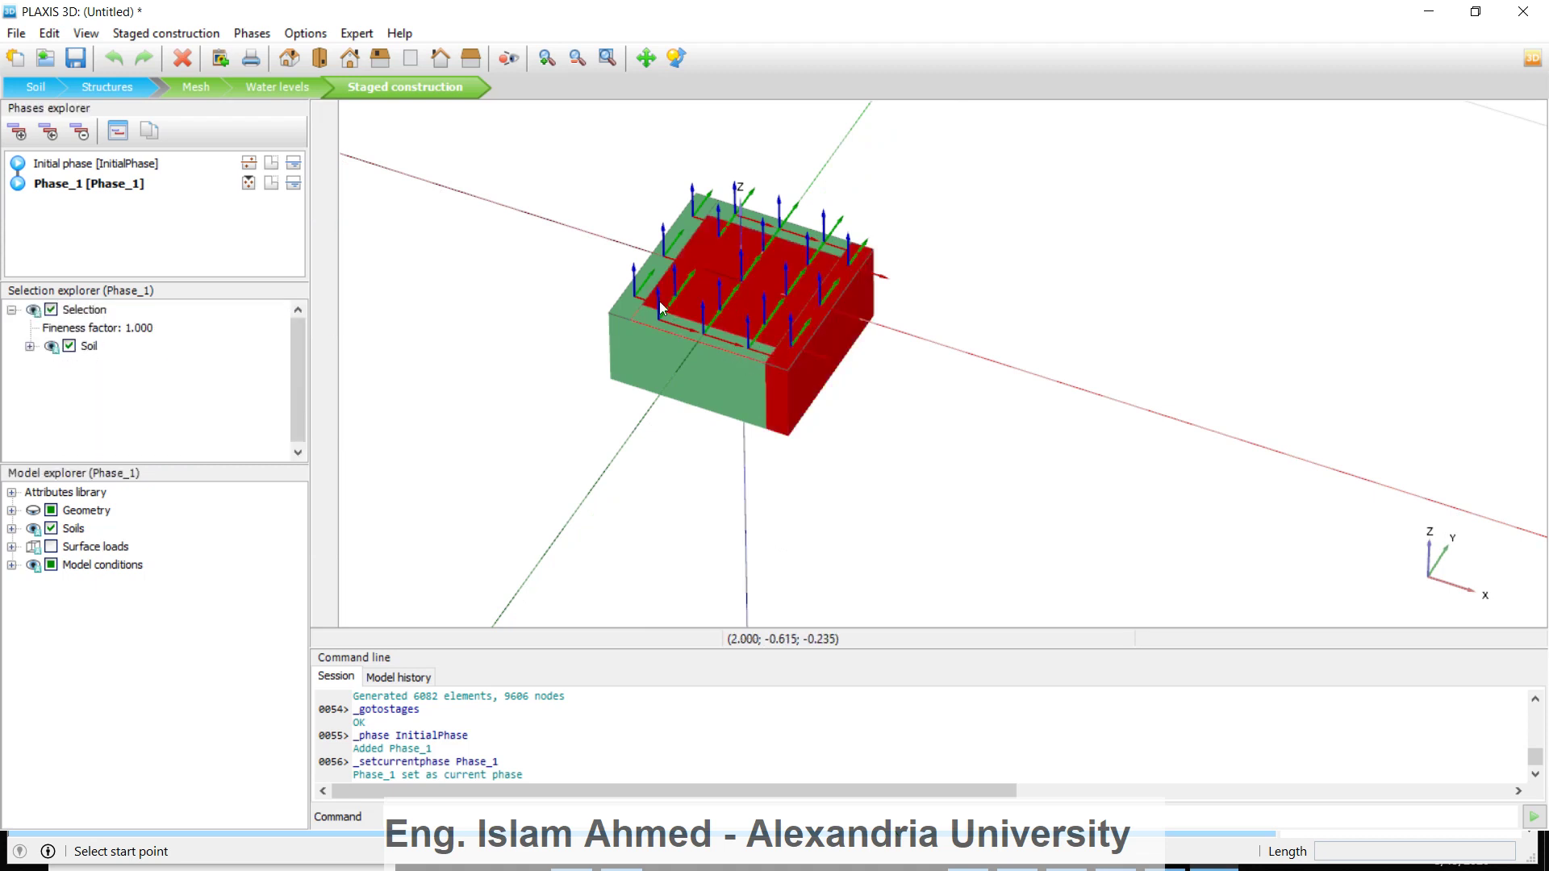
{"action": "left_click", "coordinate": [642, 274], "text": "ctrl"}
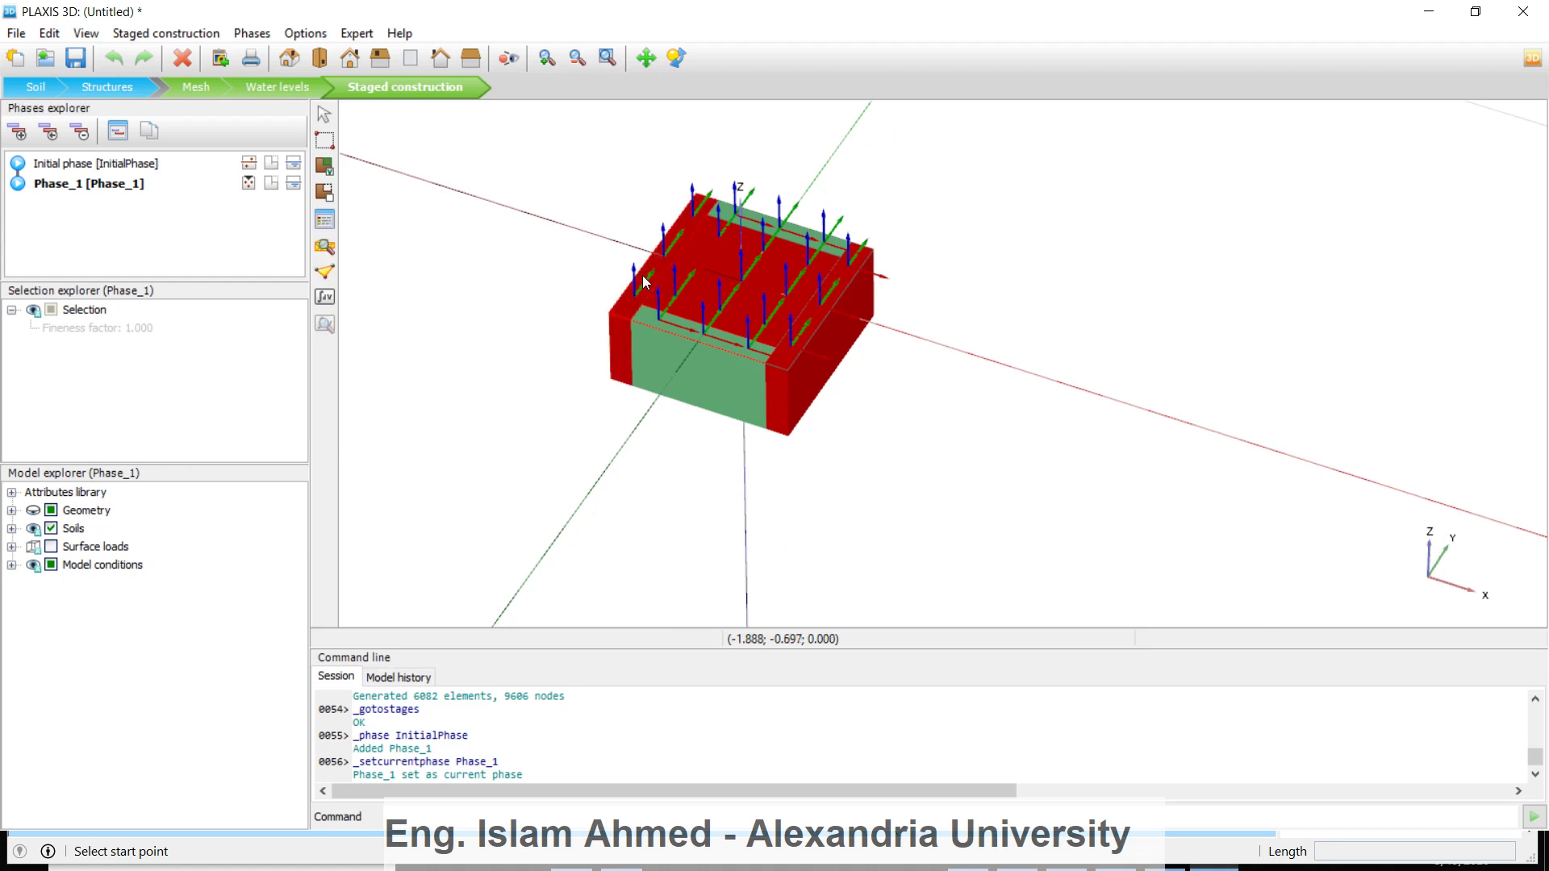
{"action": "left_click", "coordinate": [682, 344], "text": "ctrl"}
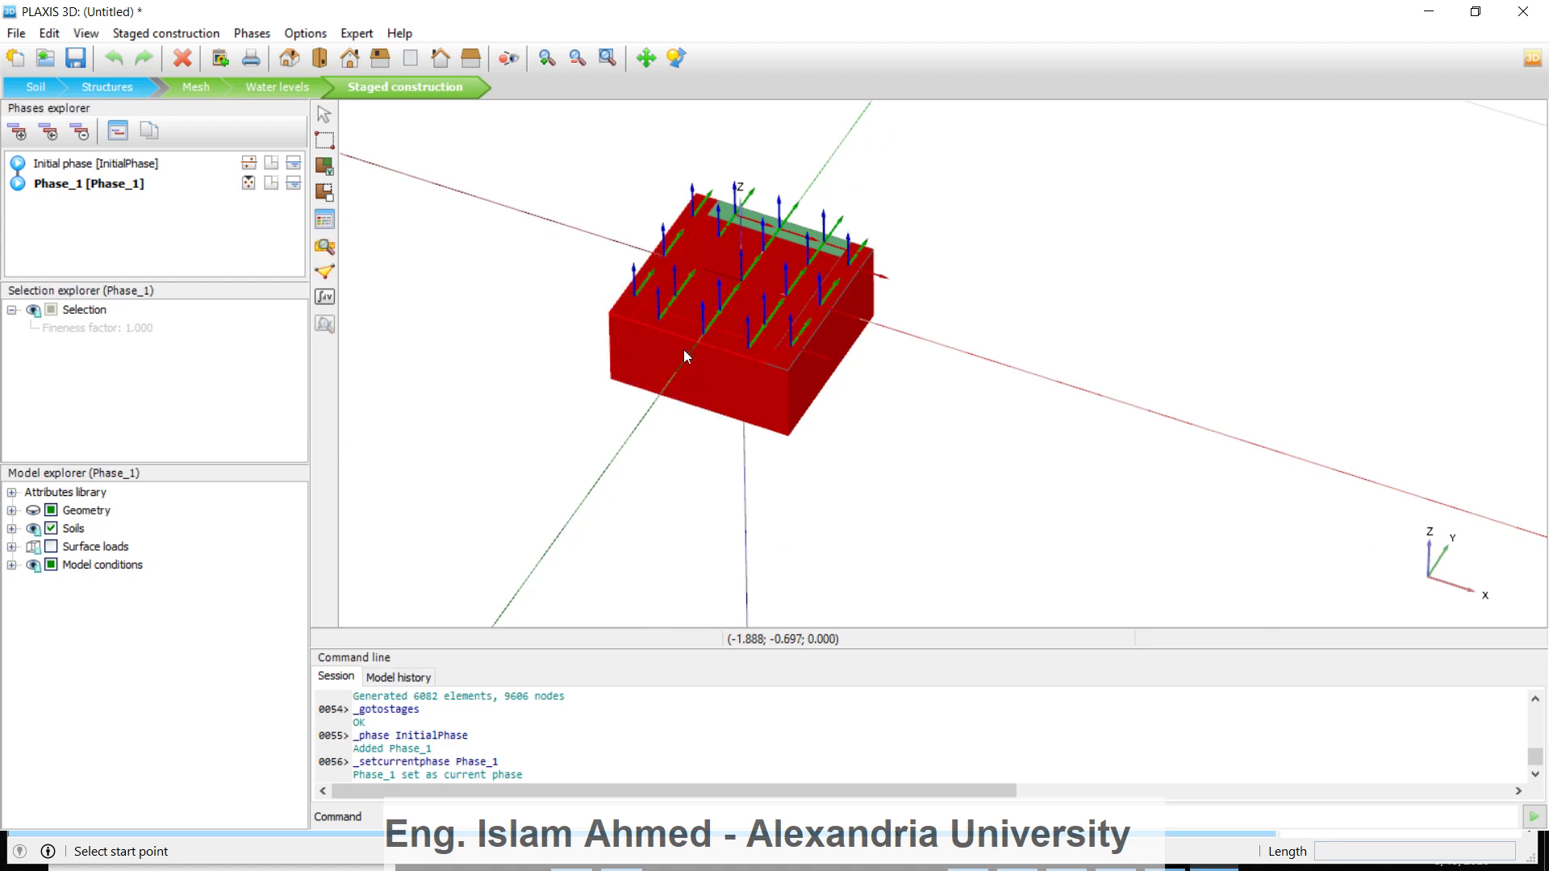
{"action": "left_click", "coordinate": [799, 234], "text": "ctrl"}
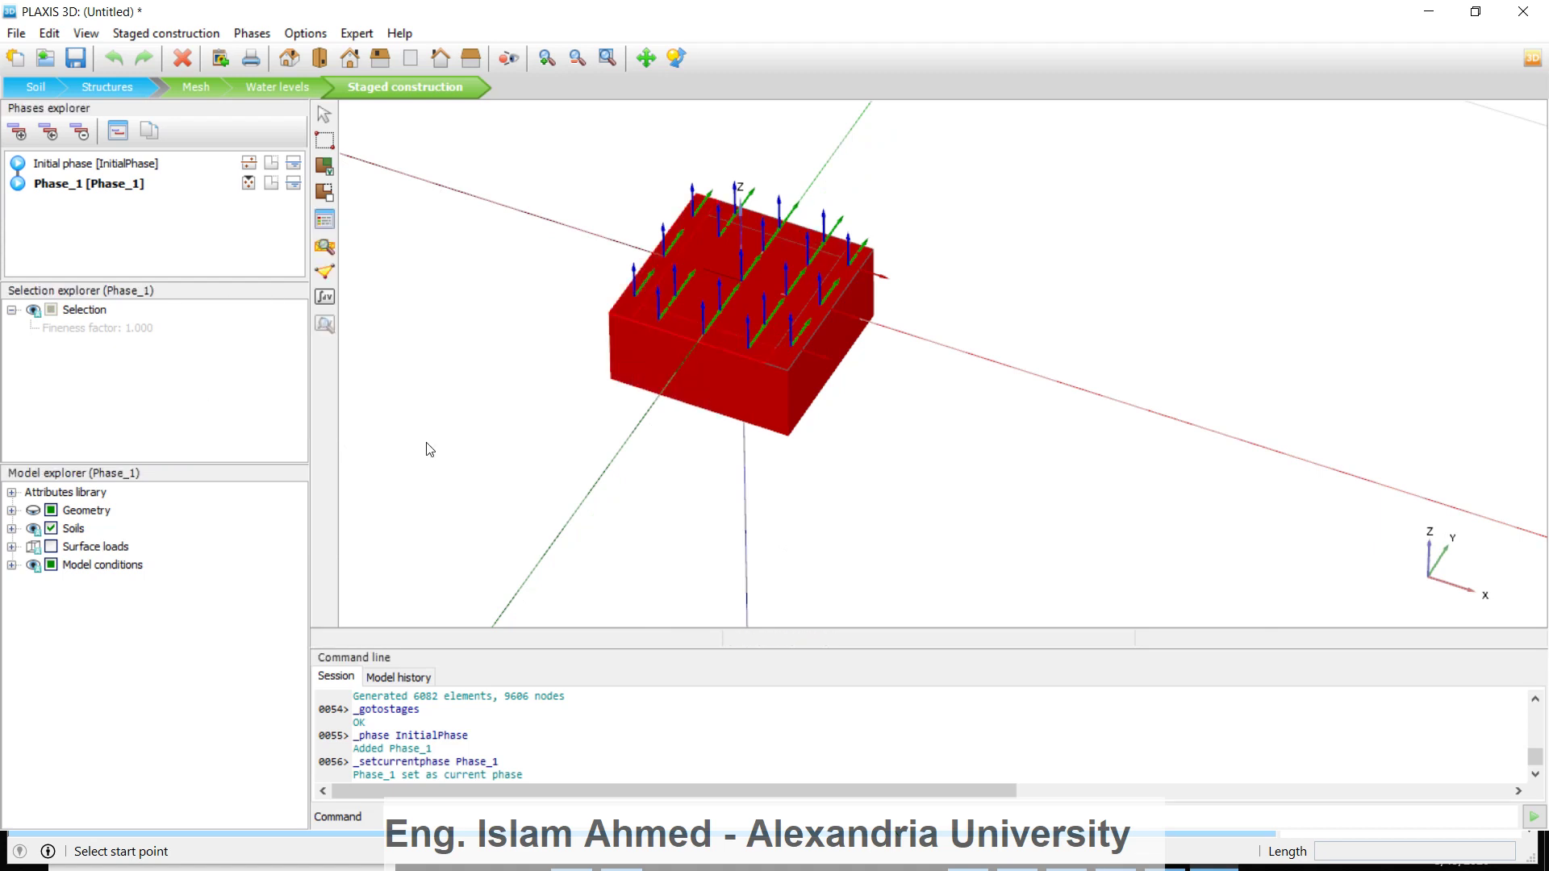
{"action": "left_click", "coordinate": [746, 507]}
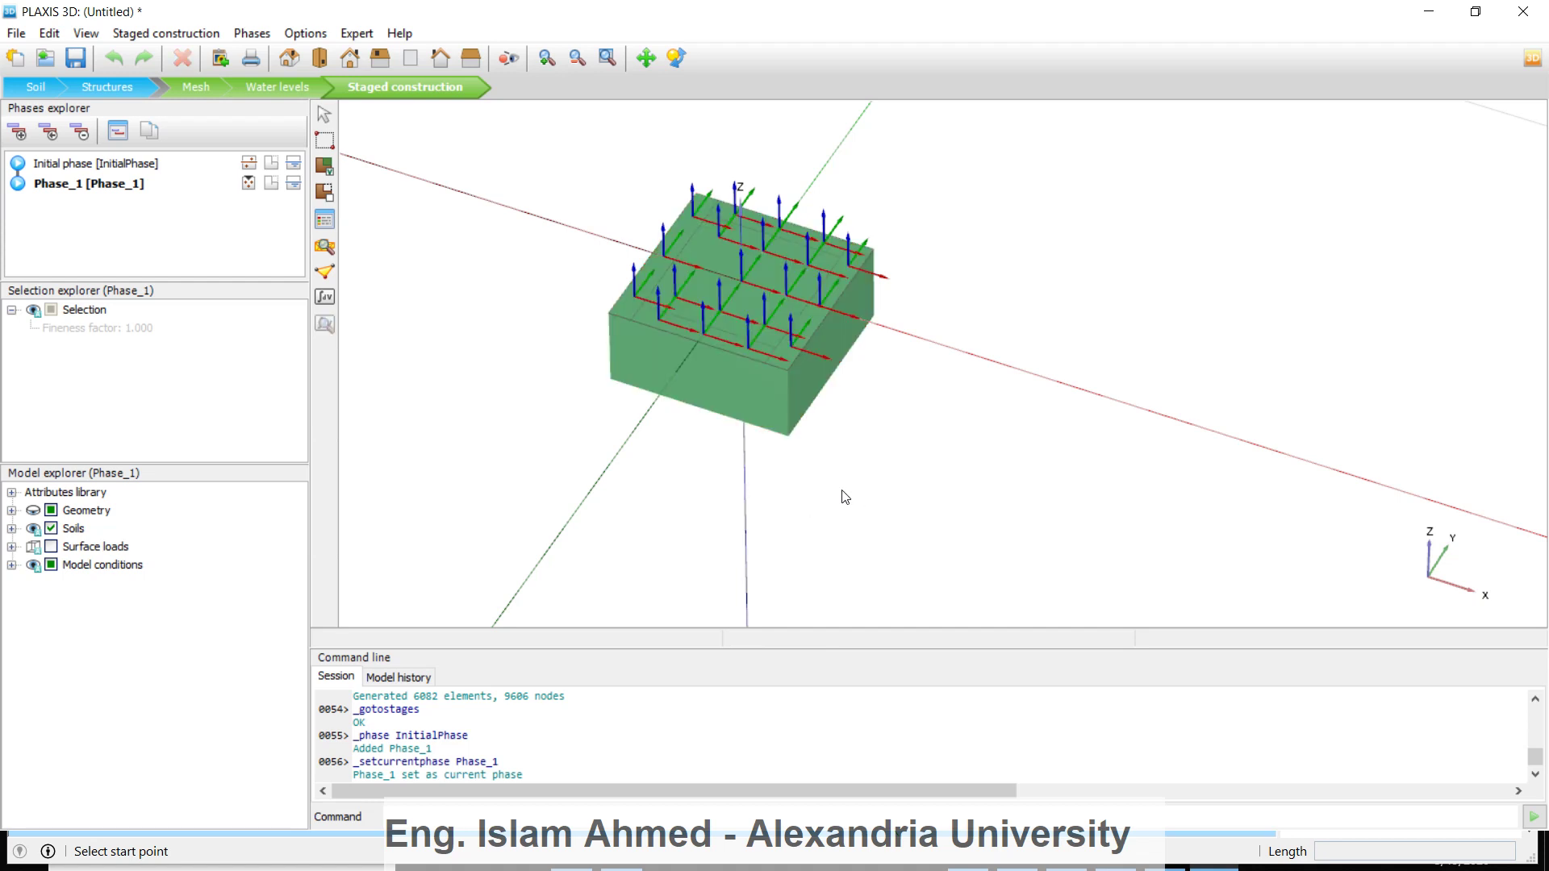
Assign the Tutorial5Concrete material to all soil volumes forming the box foundation in Phase_1
{"action": "right_click_drag", "start_coordinate": [762, 443], "coordinate": [799, 286]}
{"action": "right_click_drag", "start_coordinate": [817, 185], "coordinate": [762, 284]}
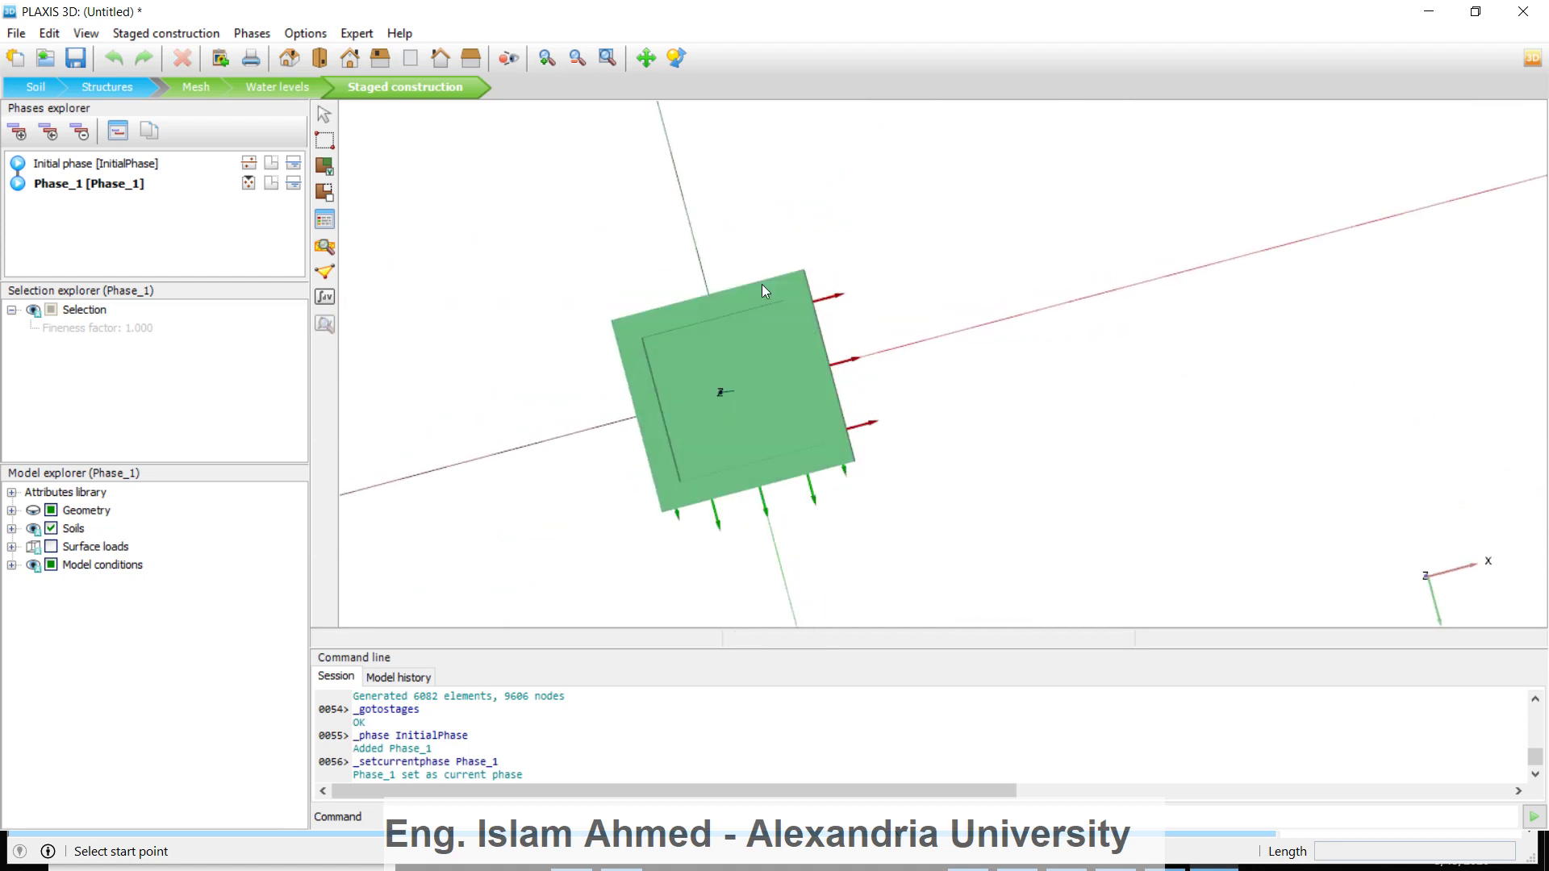
{"action": "left_click", "coordinate": [753, 299]}
{"action": "left_click", "coordinate": [810, 342], "text": "ctrl"}
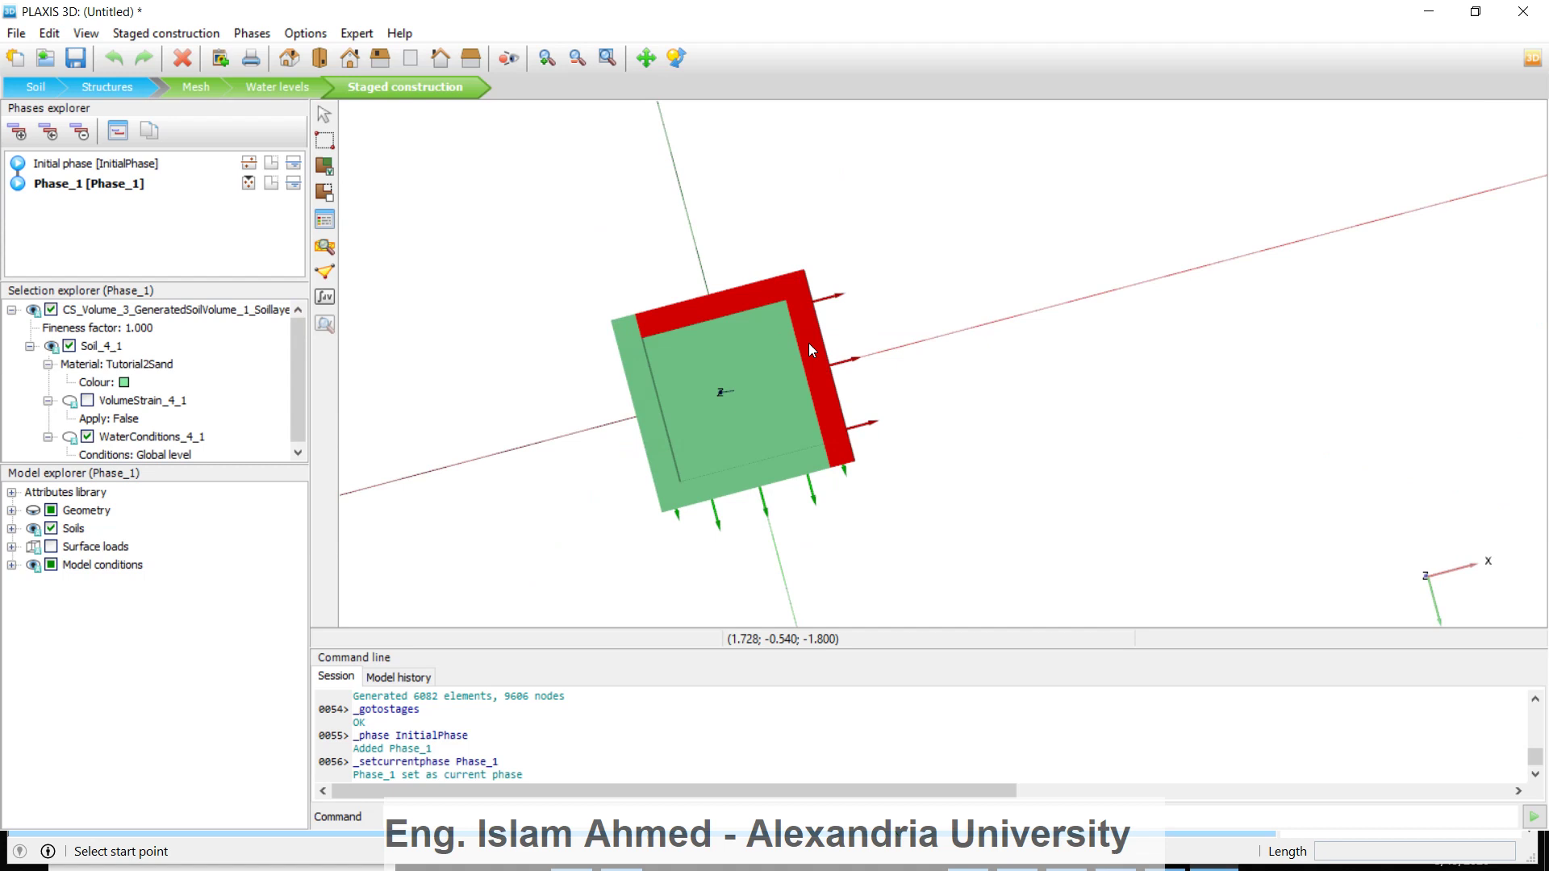
{"action": "left_click", "coordinate": [744, 395], "text": "ctrl"}
{"action": "left_click", "coordinate": [752, 473], "text": "ctrl"}
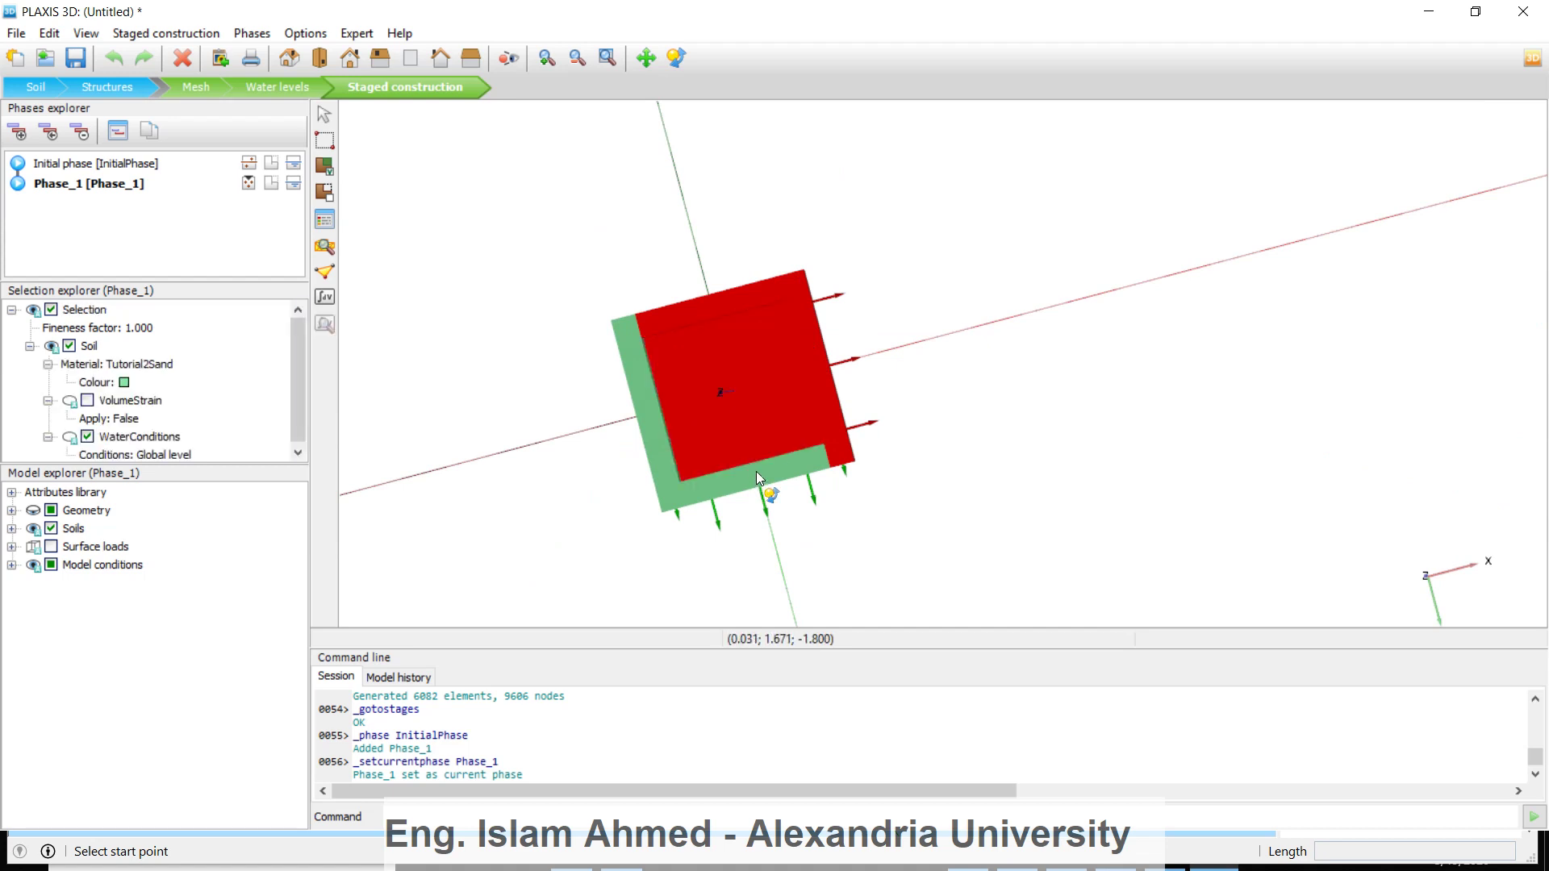
{"action": "left_click", "coordinate": [650, 438], "text": "ctrl"}
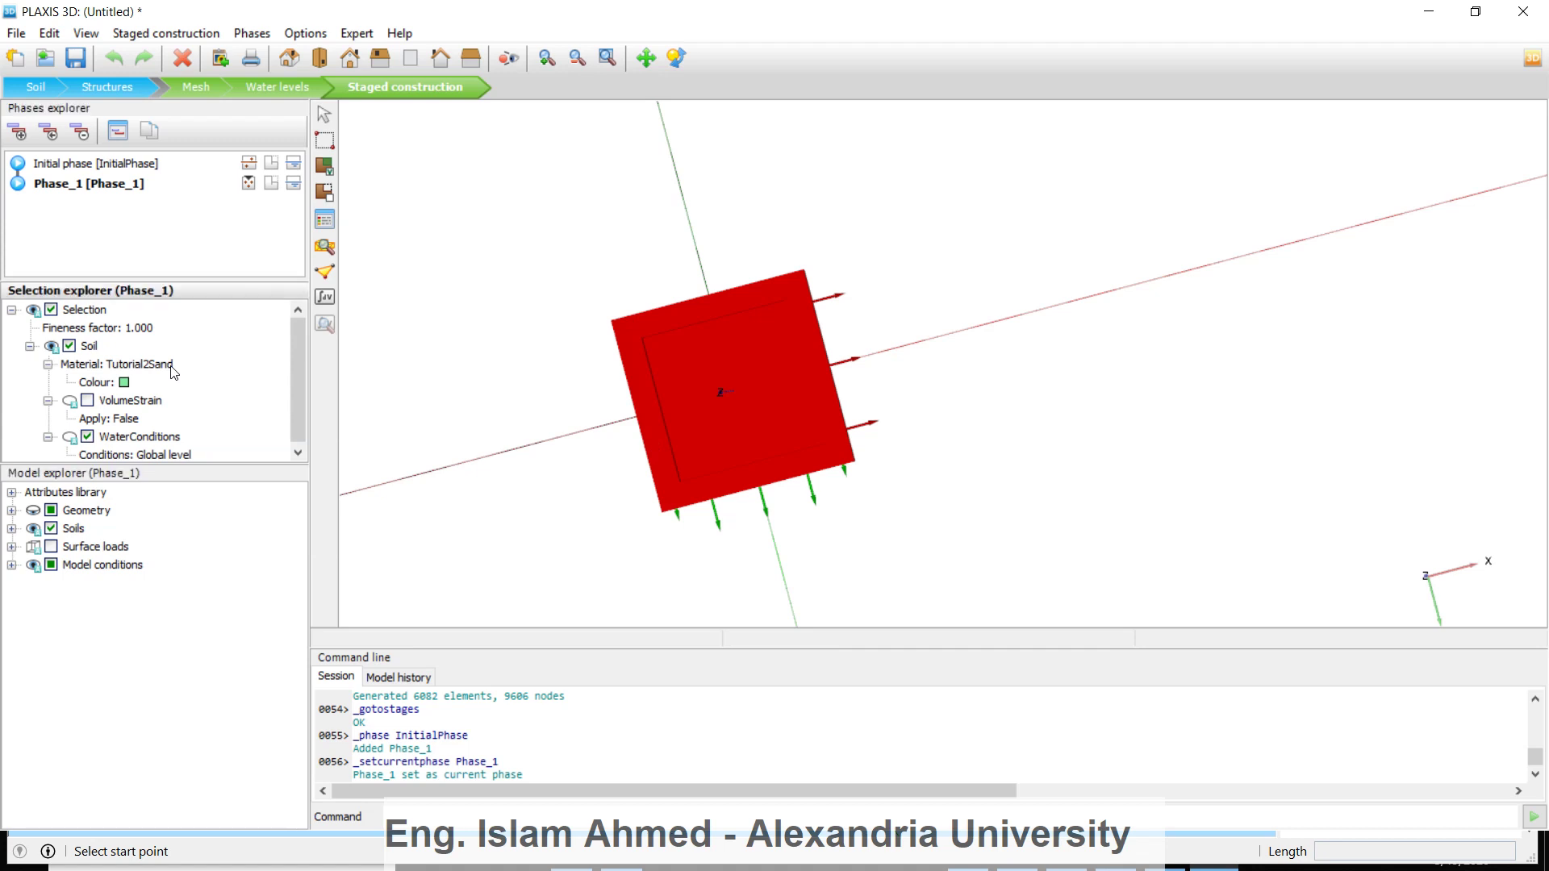
{"action": "left_click", "coordinate": [173, 368]}
{"action": "left_click", "coordinate": [174, 367]}
{"action": "left_click", "coordinate": [166, 398]}
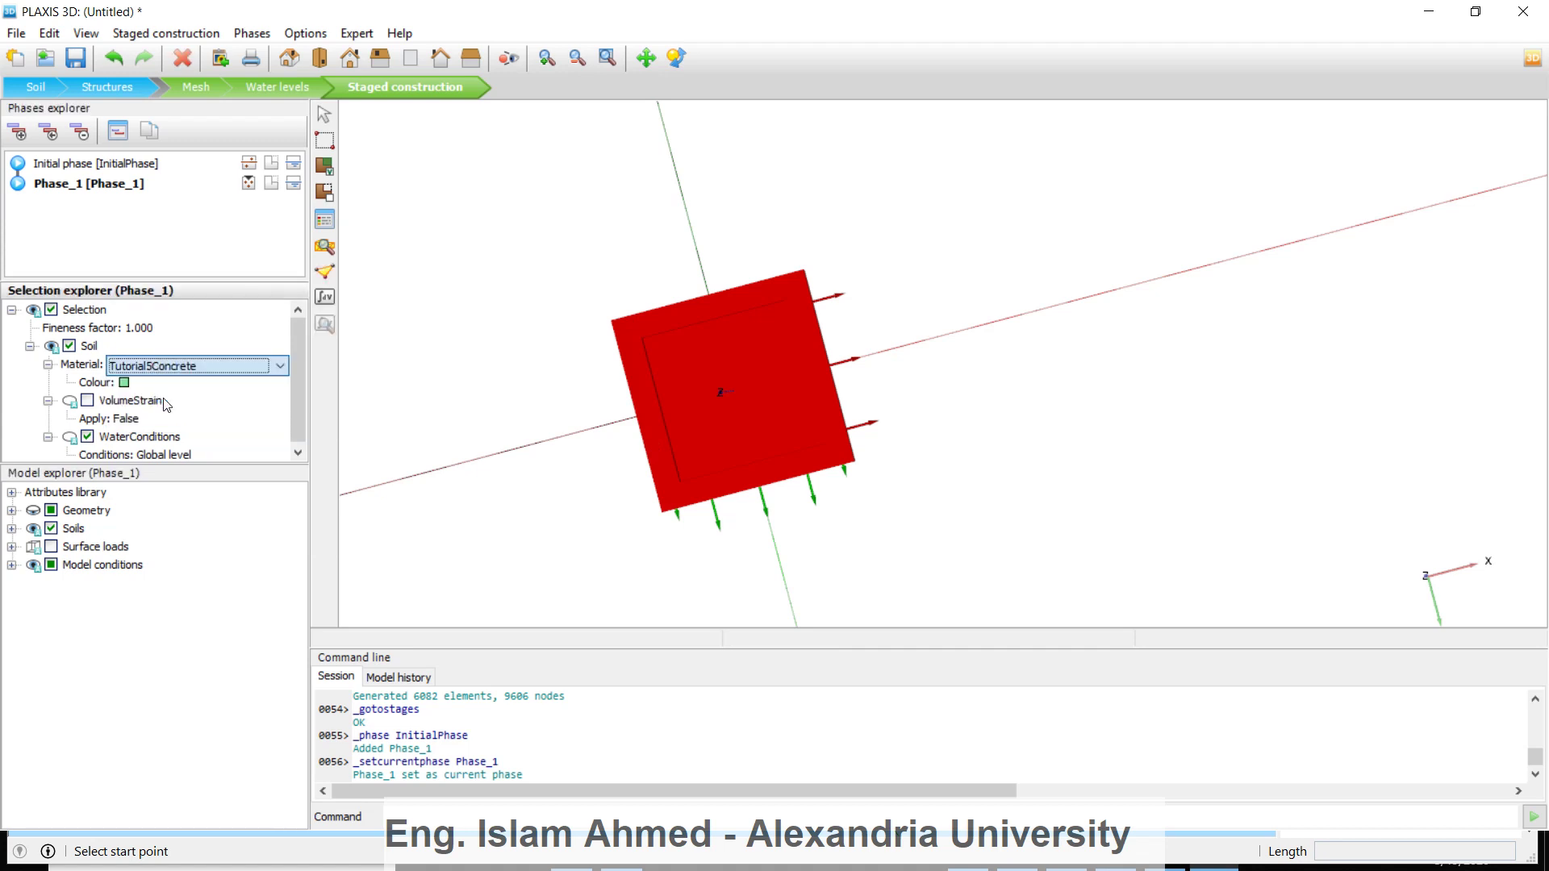
{"action": "left_click", "coordinate": [767, 218]}
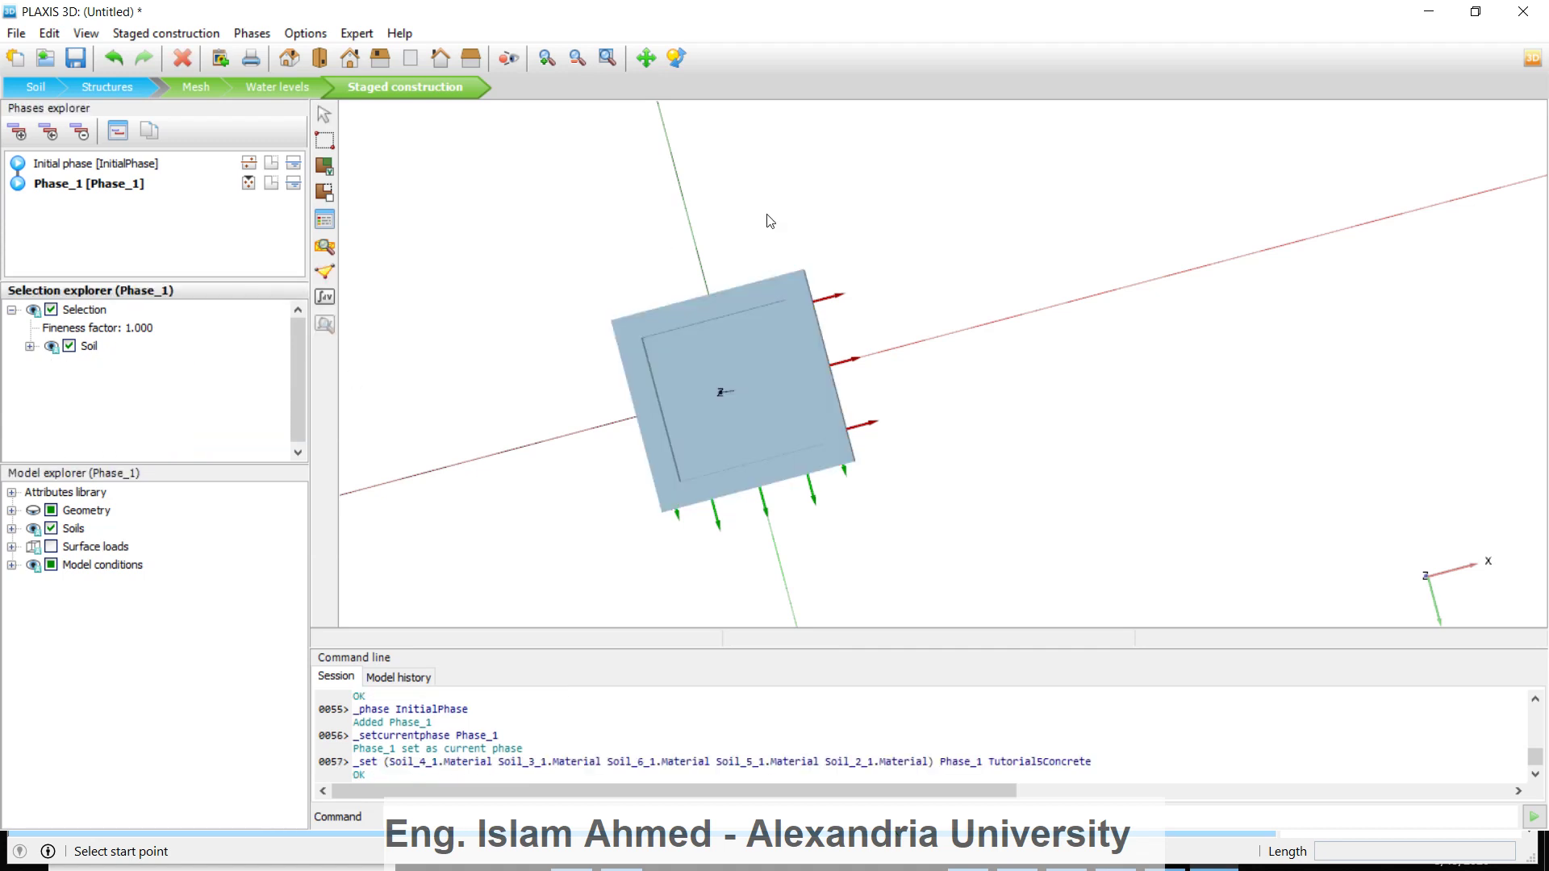
Make the hidden surrounding soil volume visible again
{"action": "right_click_drag", "start_coordinate": [768, 218], "coordinate": [779, 516]}
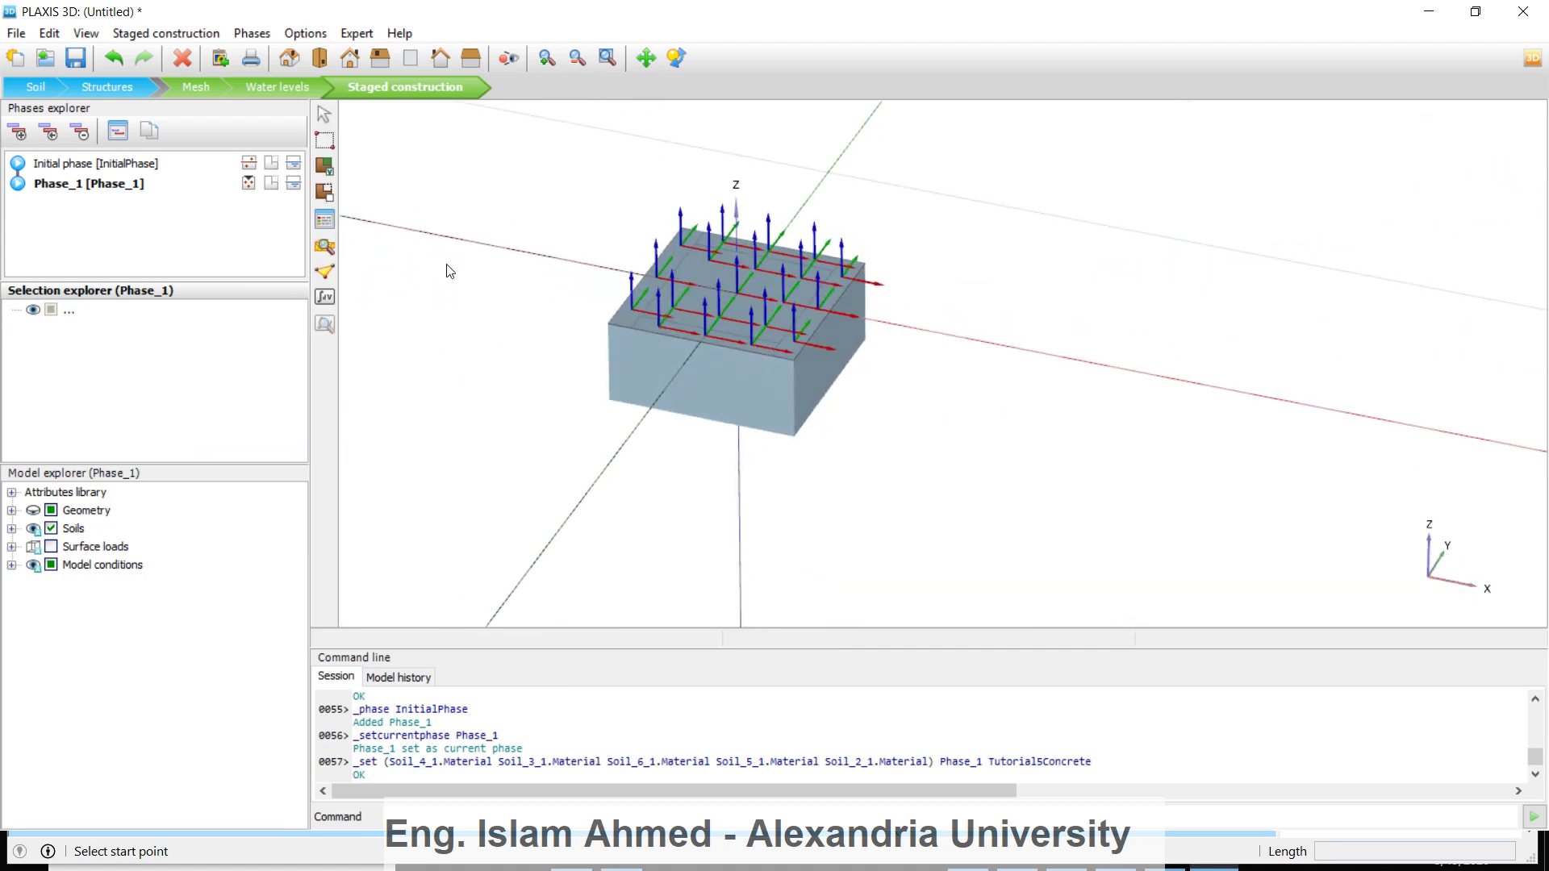
{"action": "left_click", "coordinate": [33, 520]}
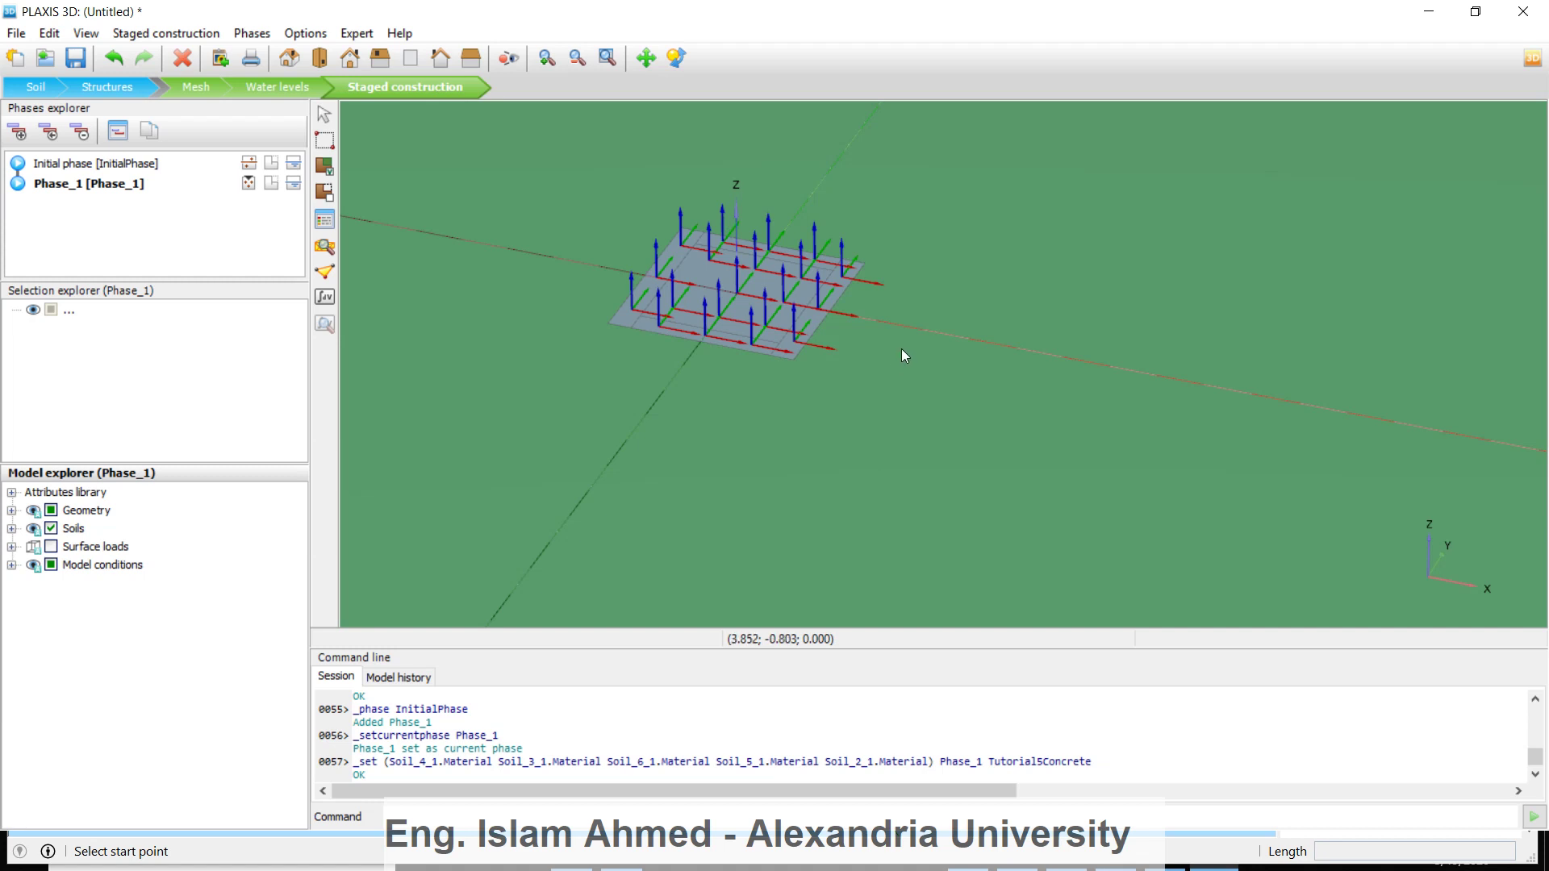
{"action": "scroll", "coordinate": [924, 316], "scroll_direction": "down", "scroll_amount": 1}
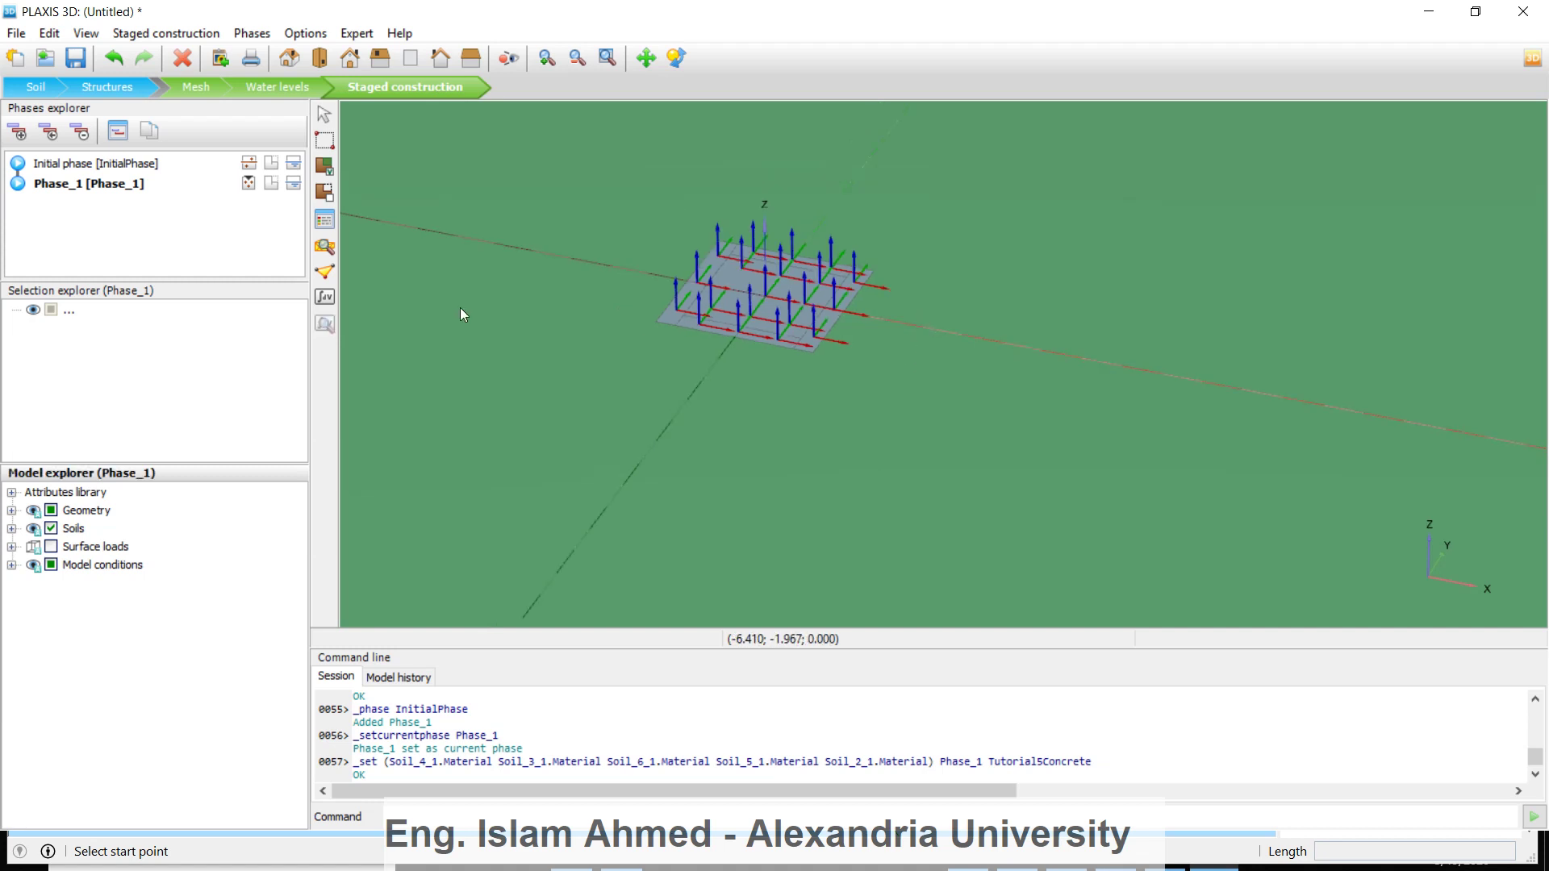
Add a new calculation phase following Phase_1 and activate the surface loads in it
{"action": "left_click", "coordinate": [12, 137]}
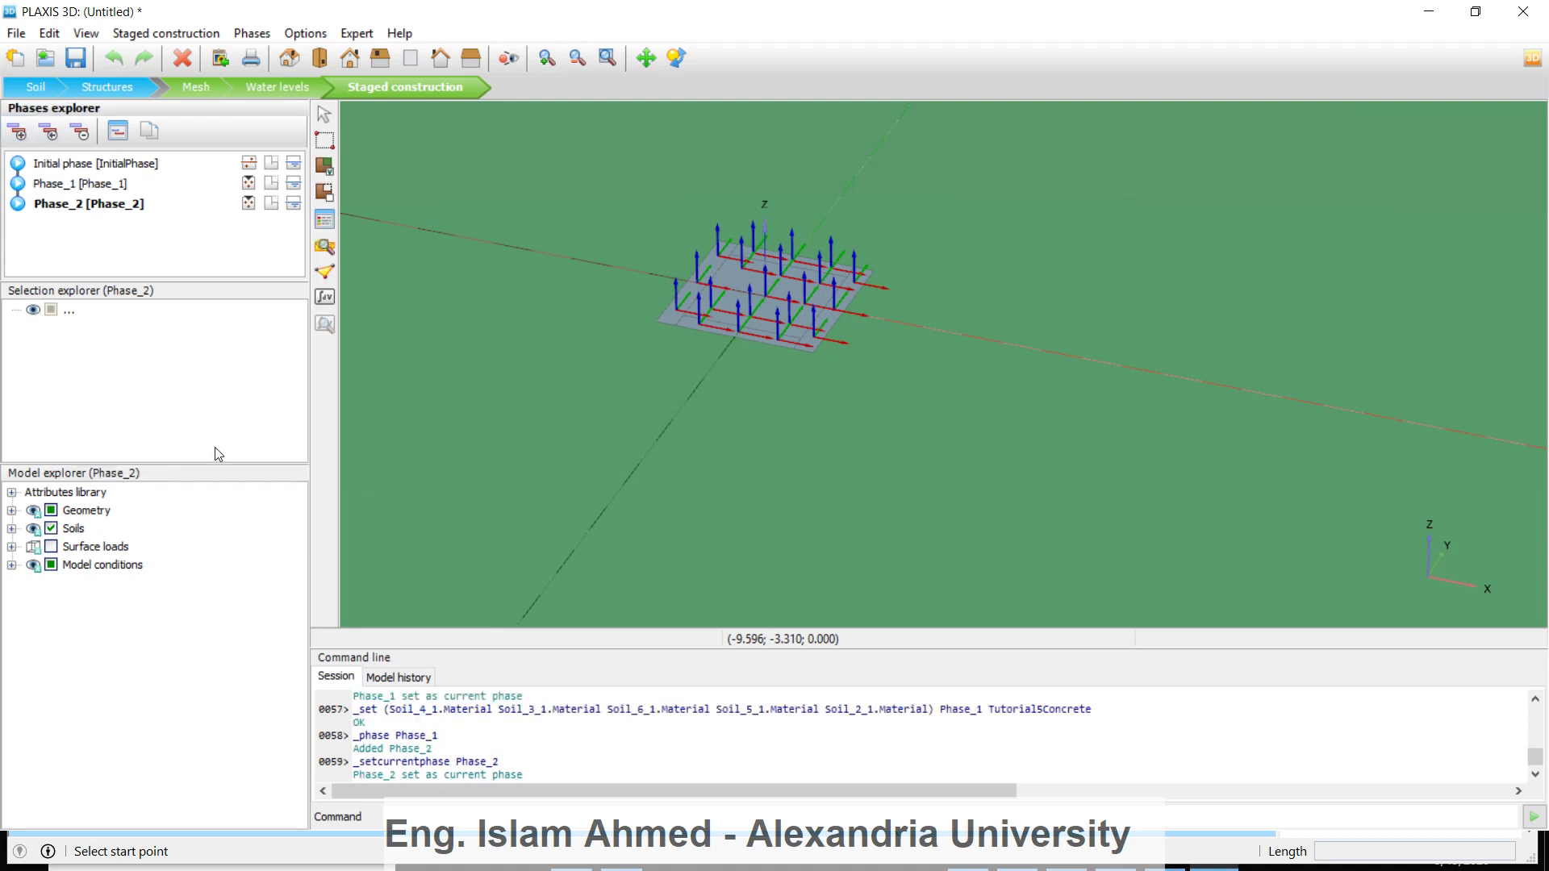
{"action": "left_click", "coordinate": [51, 547]}
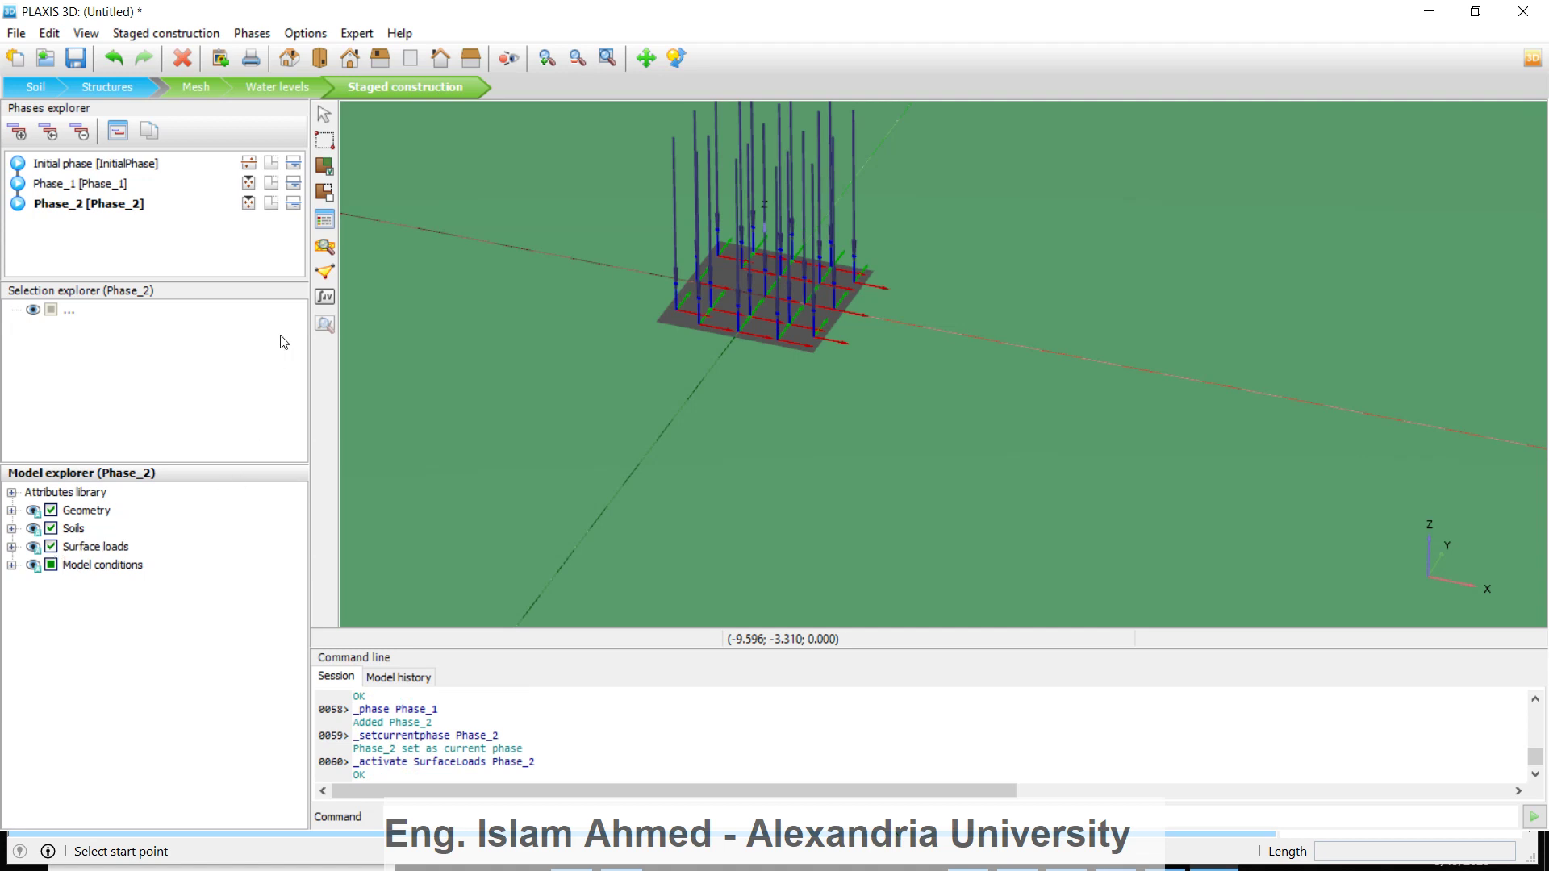
Start calculating all phases without selecting nodes or stress points for curves
{"action": "left_click", "coordinate": [326, 297]}
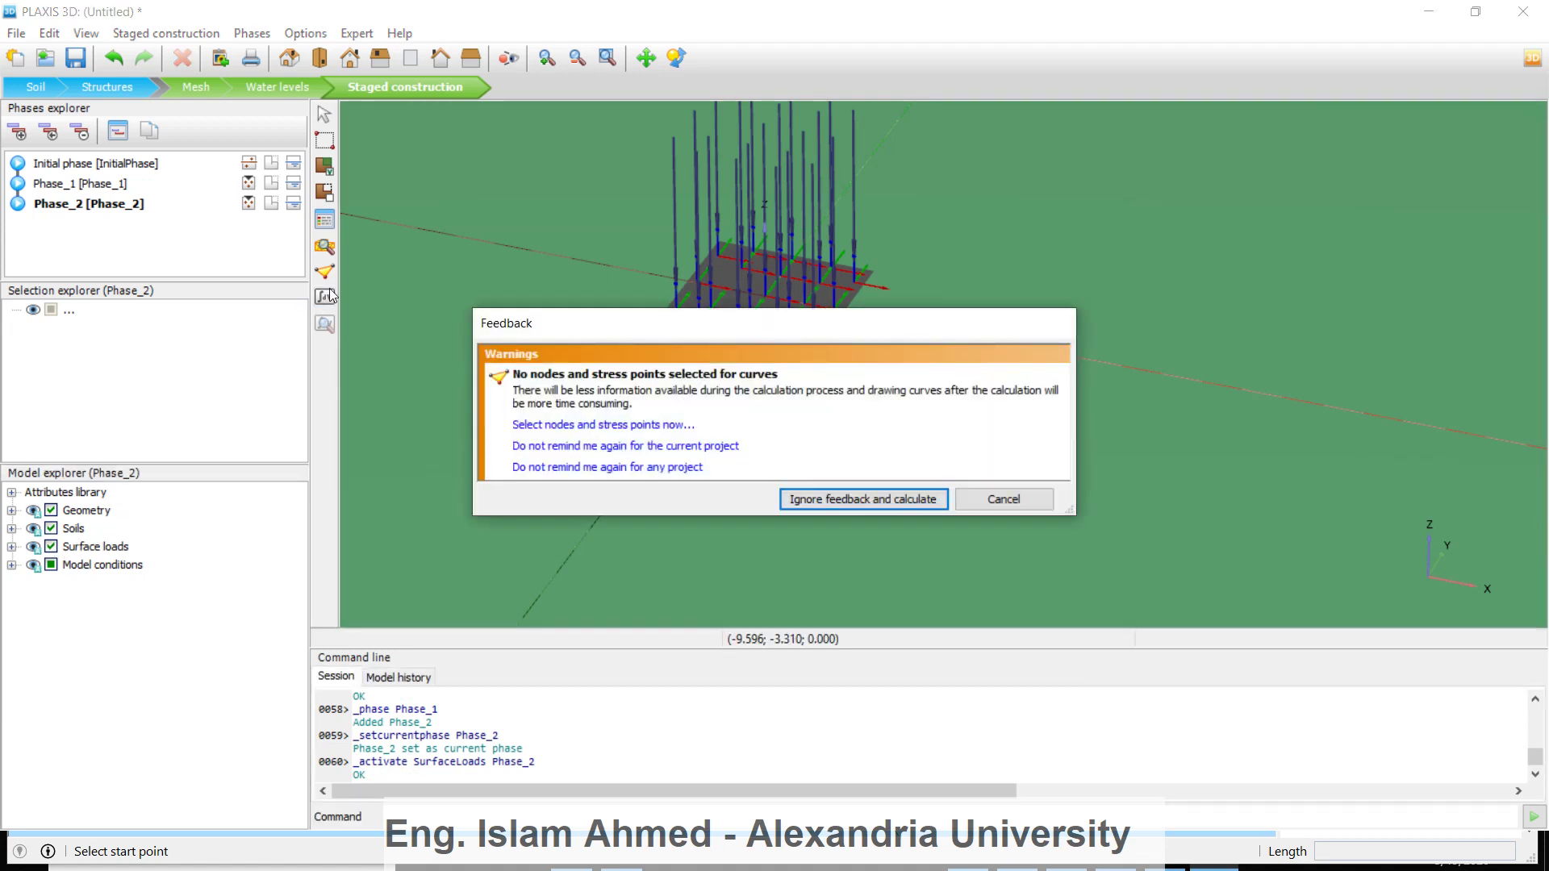
{"action": "left_click", "coordinate": [841, 500]}
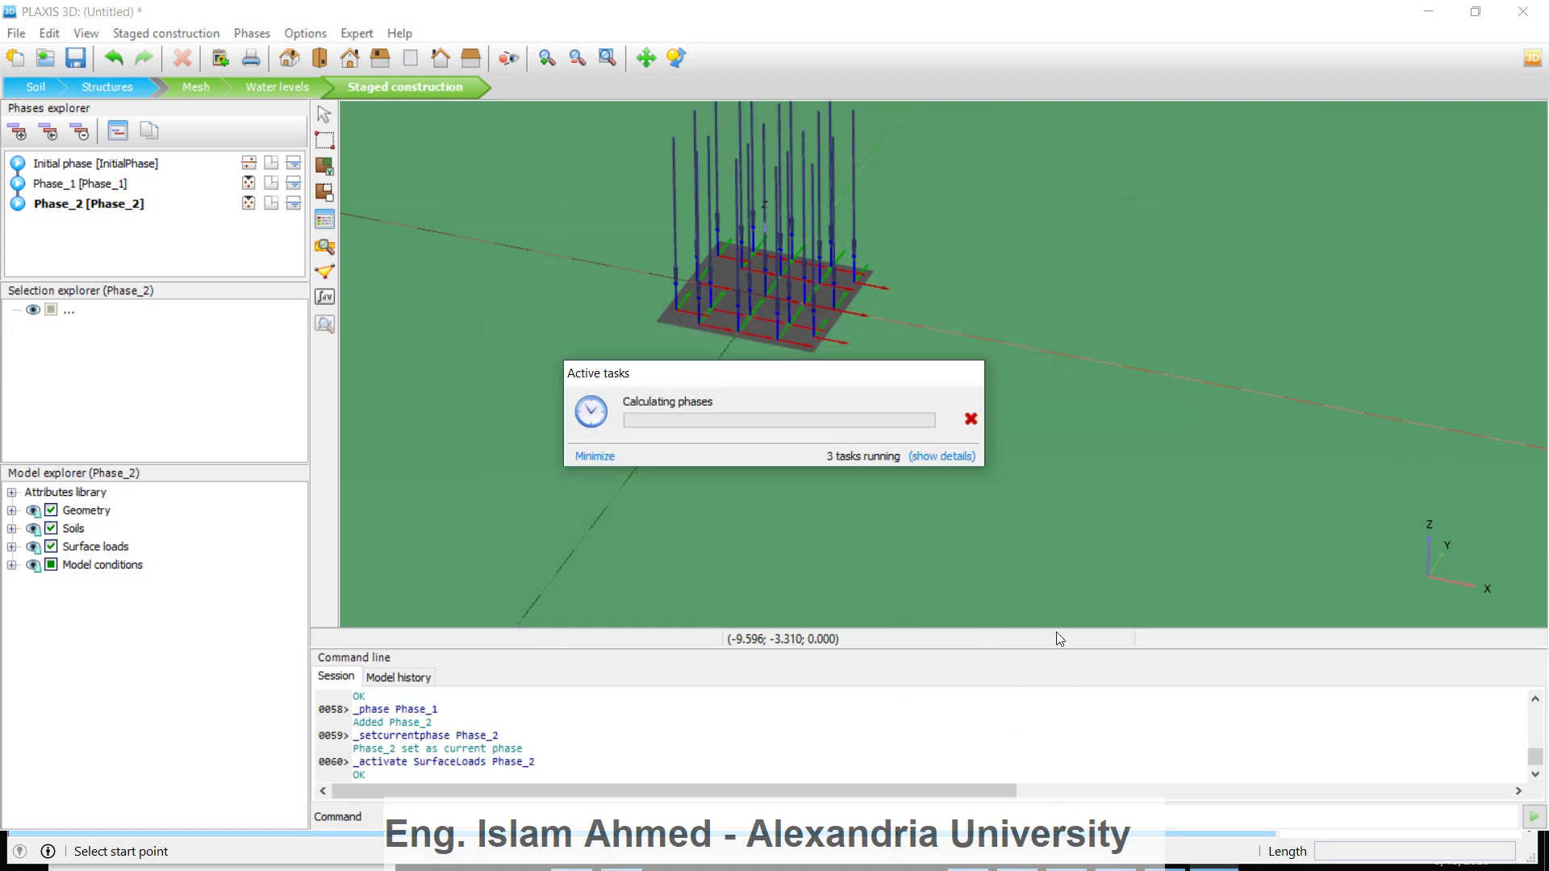
{"action": "key", "text": "alt+Tab"}
{"action": "key", "text": "alt+Tab"}
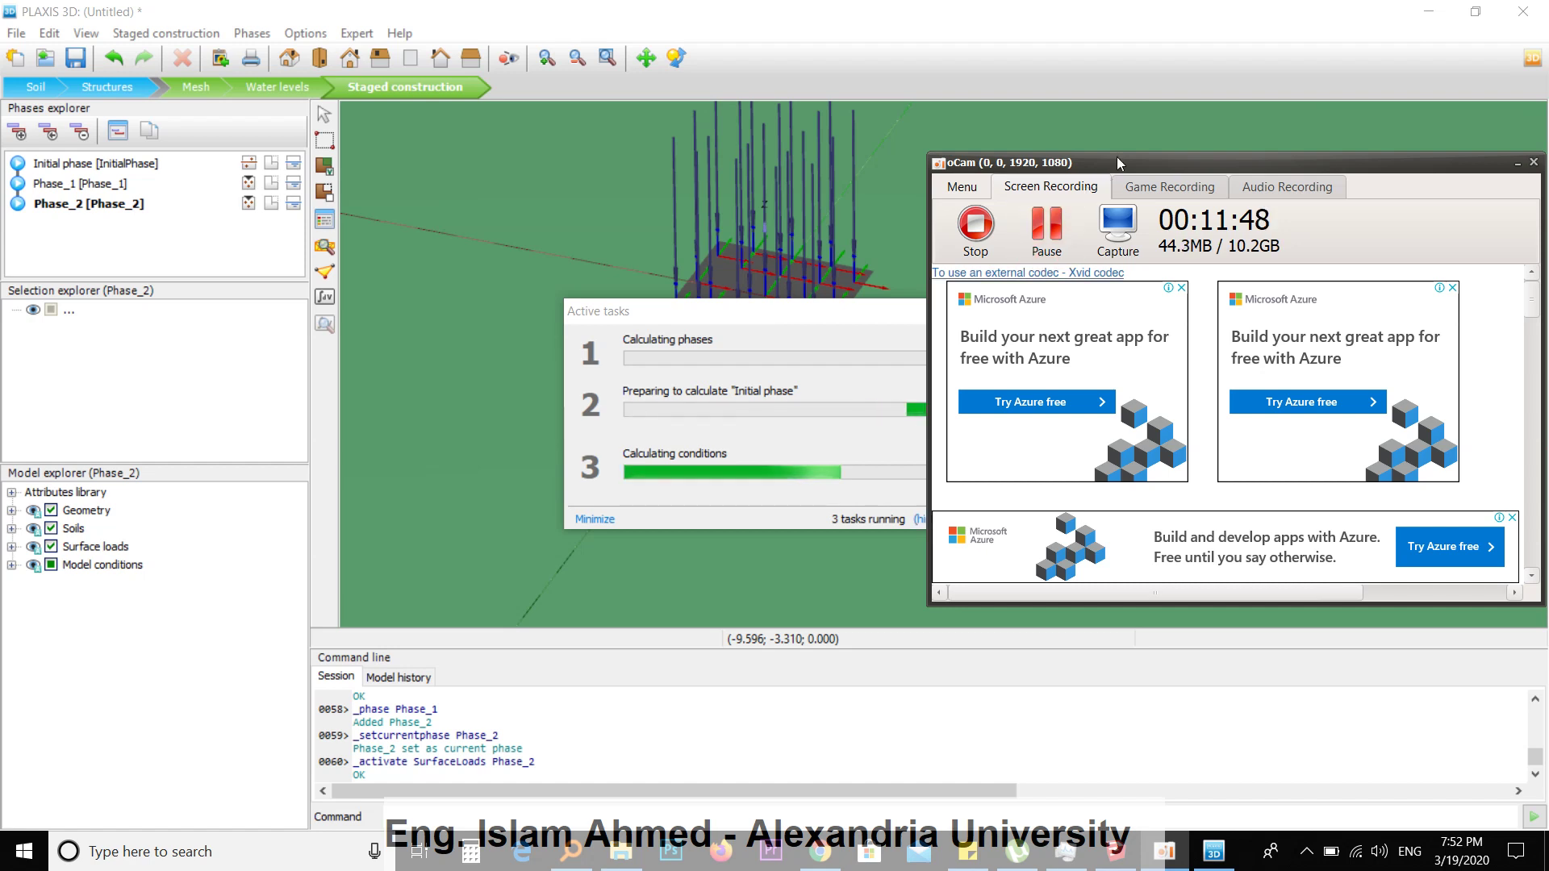
{"action": "left_click_drag", "start_coordinate": [1116, 158], "coordinate": [1219, 118]}
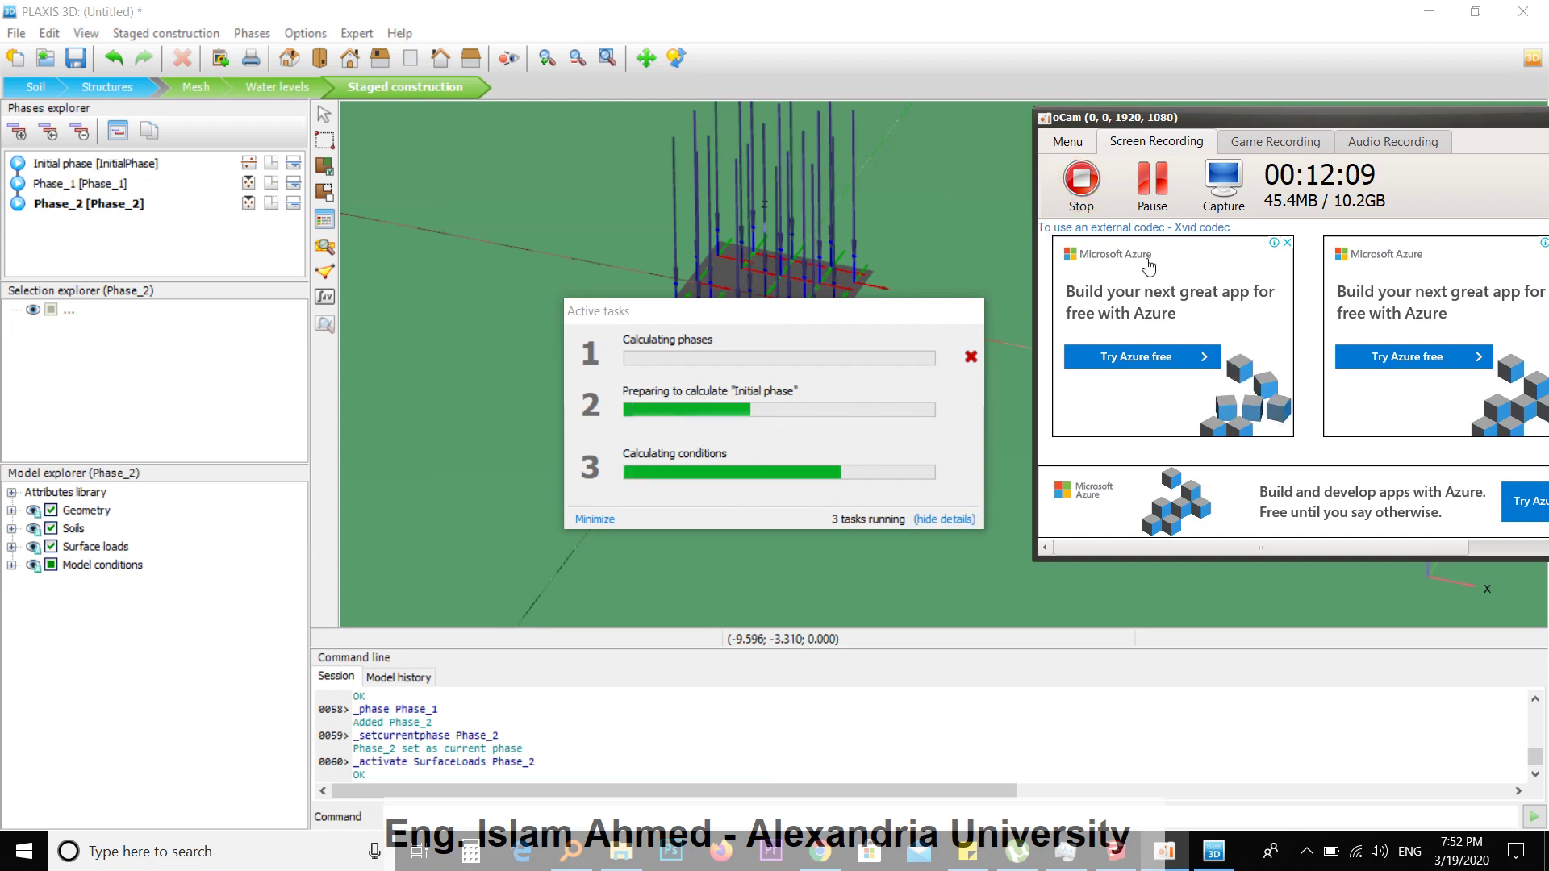
{"action": "left_click", "coordinate": [1152, 190]}
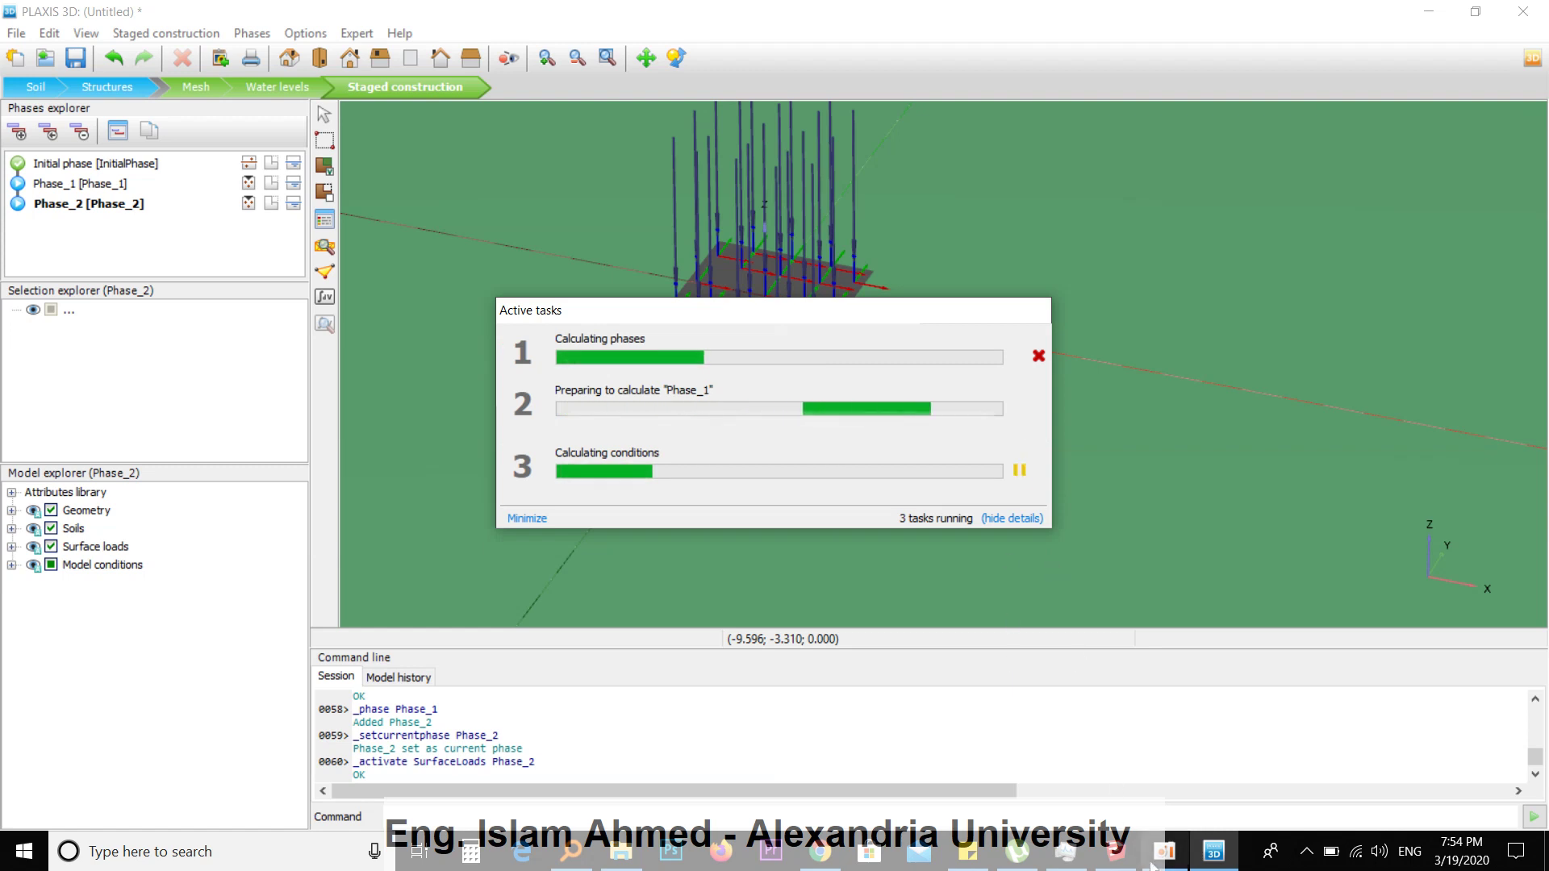
{"action": "mouse_move", "coordinate": [1174, 865]}
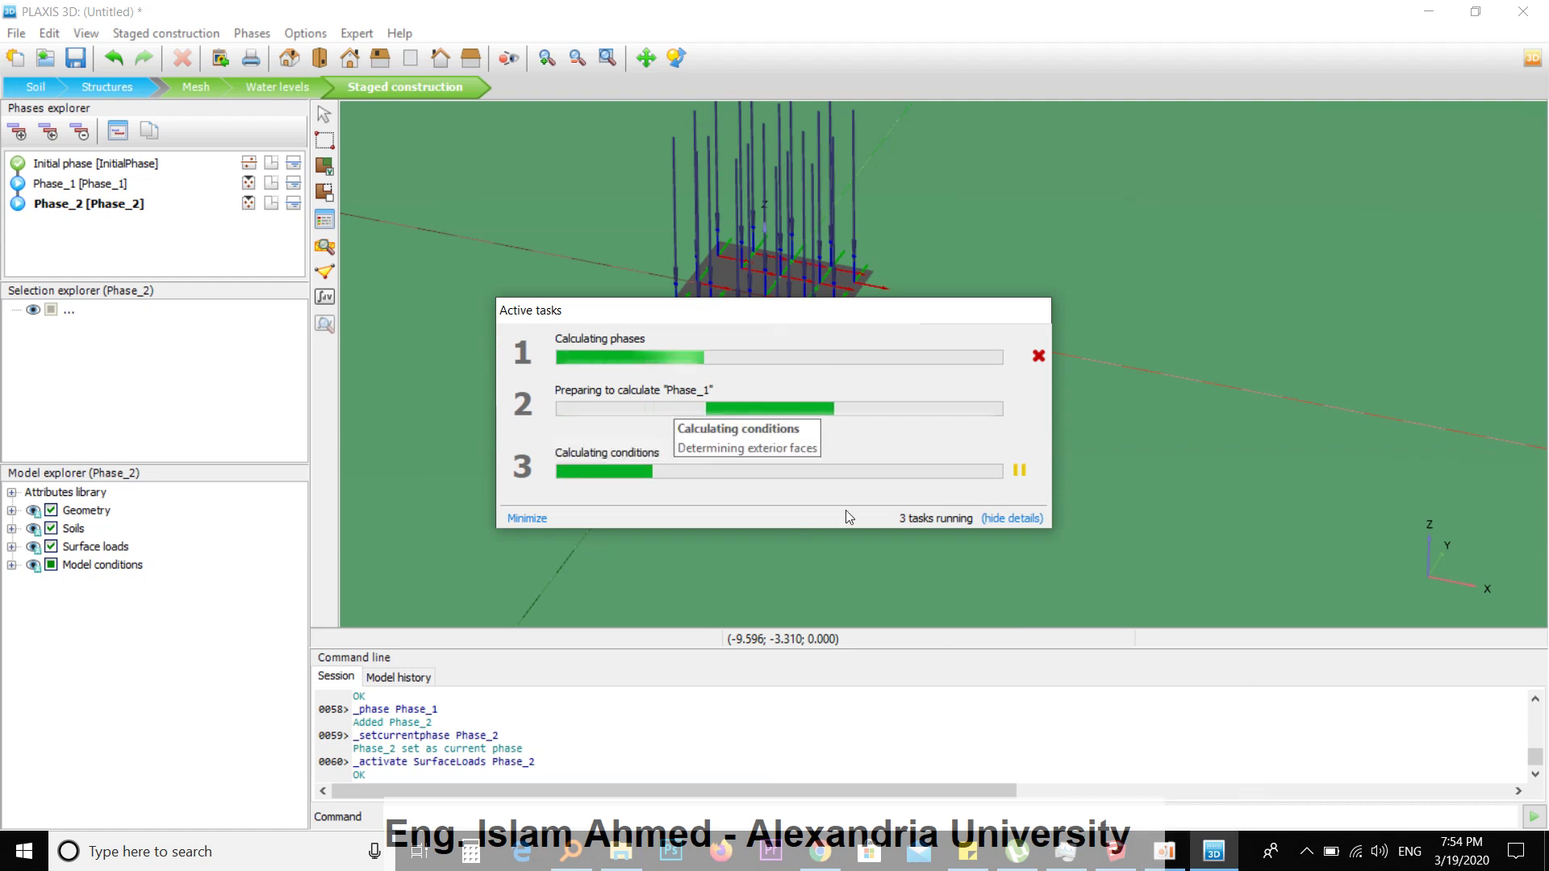
{"action": "left_click", "coordinate": [1162, 852]}
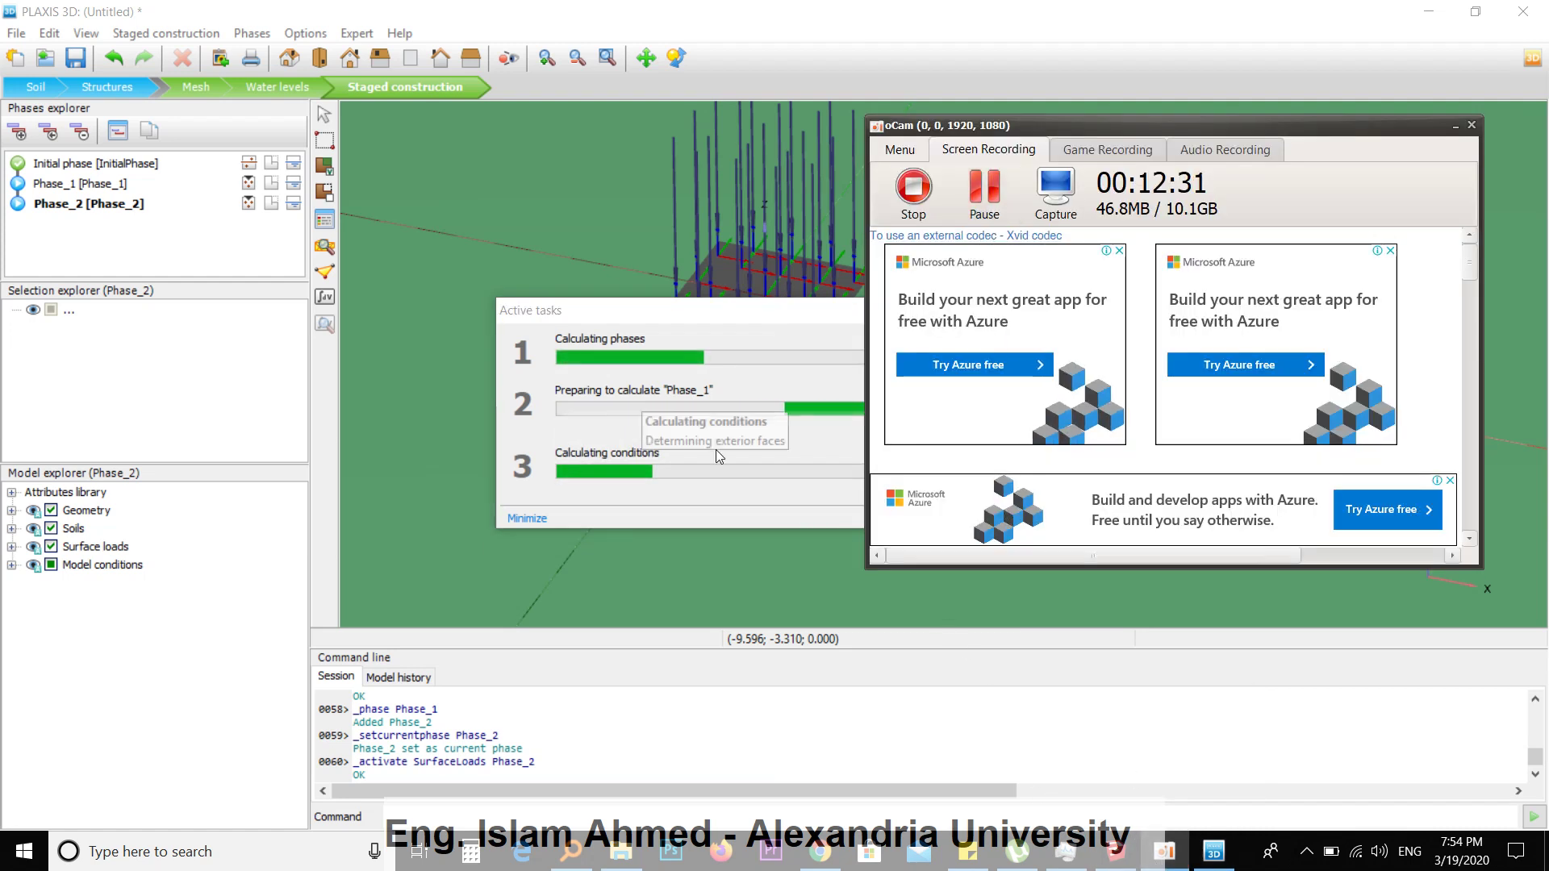
Open Task Manager and end the running PLAXIS 3D task
{"action": "right_click", "coordinate": [1243, 854]}
{"action": "left_click", "coordinate": [1274, 772]}
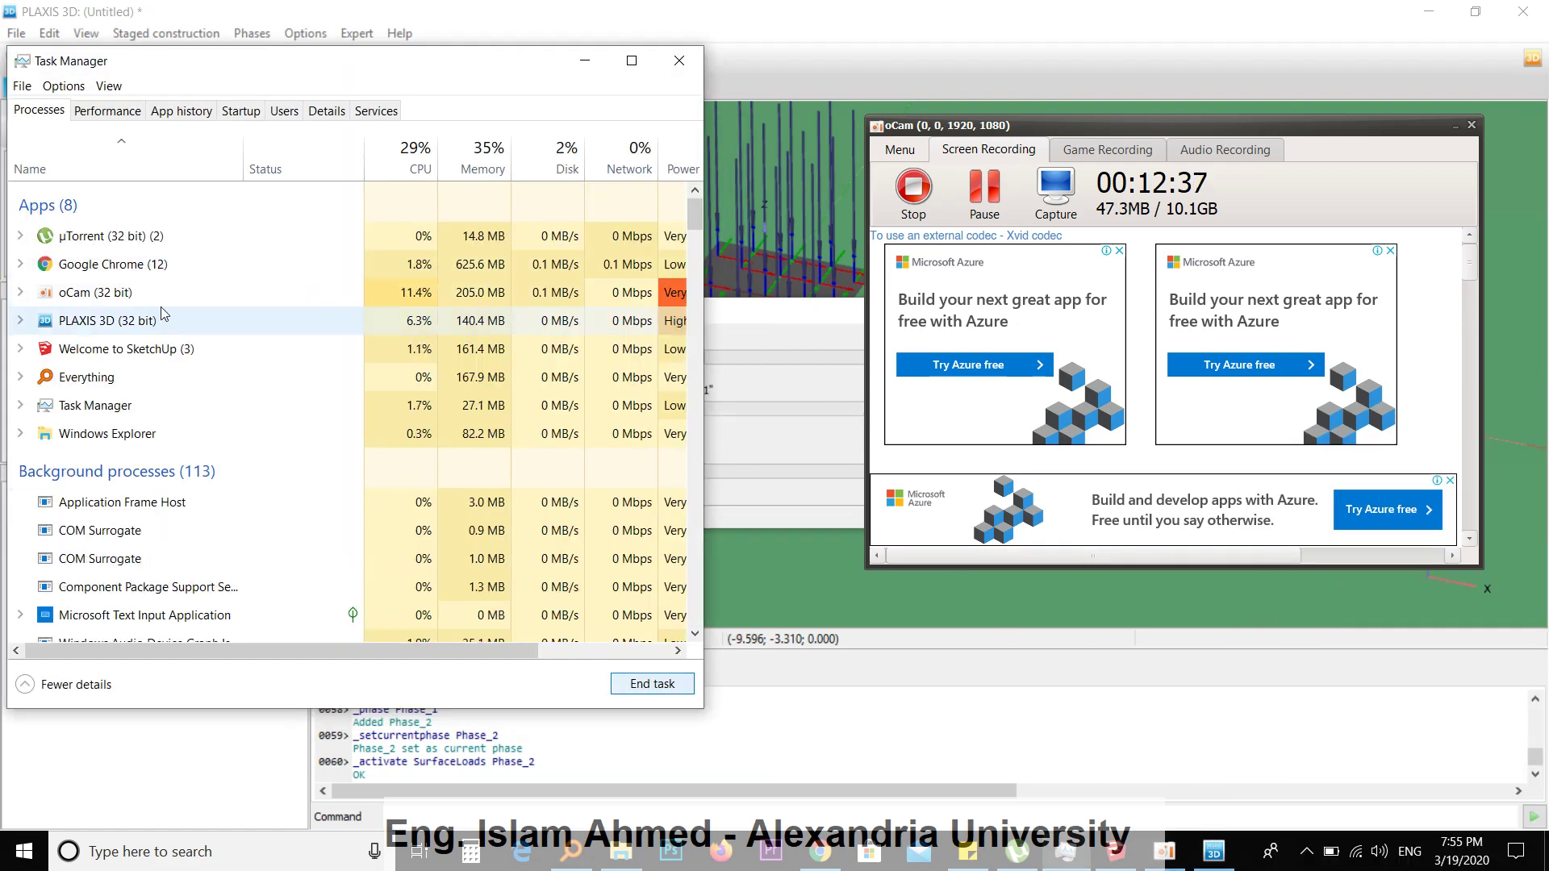
{"action": "left_click", "coordinate": [157, 318]}
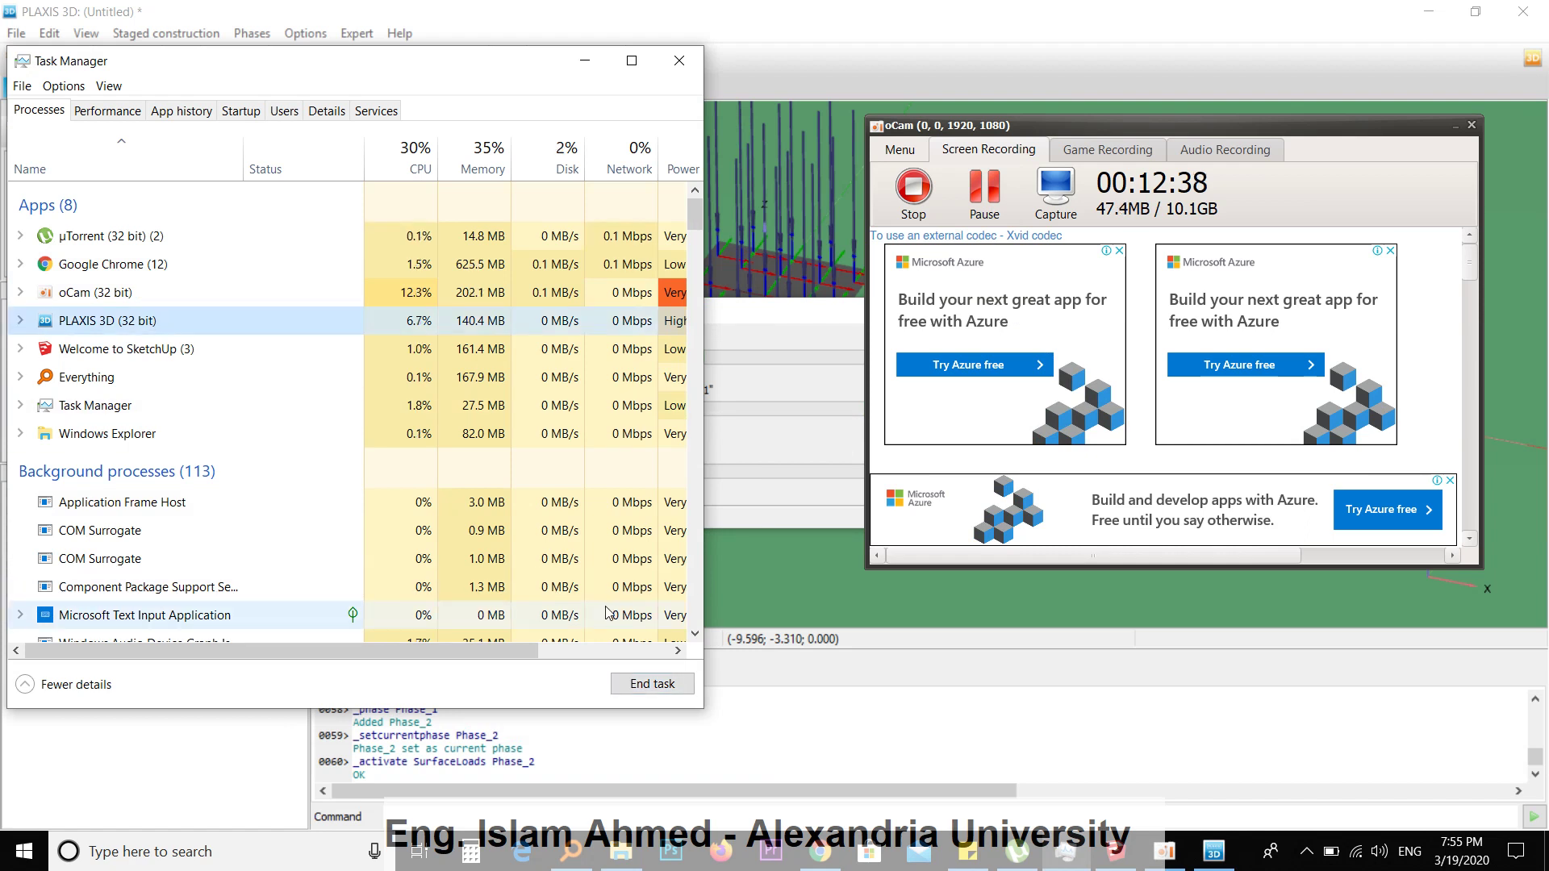
{"action": "left_click", "coordinate": [652, 683]}
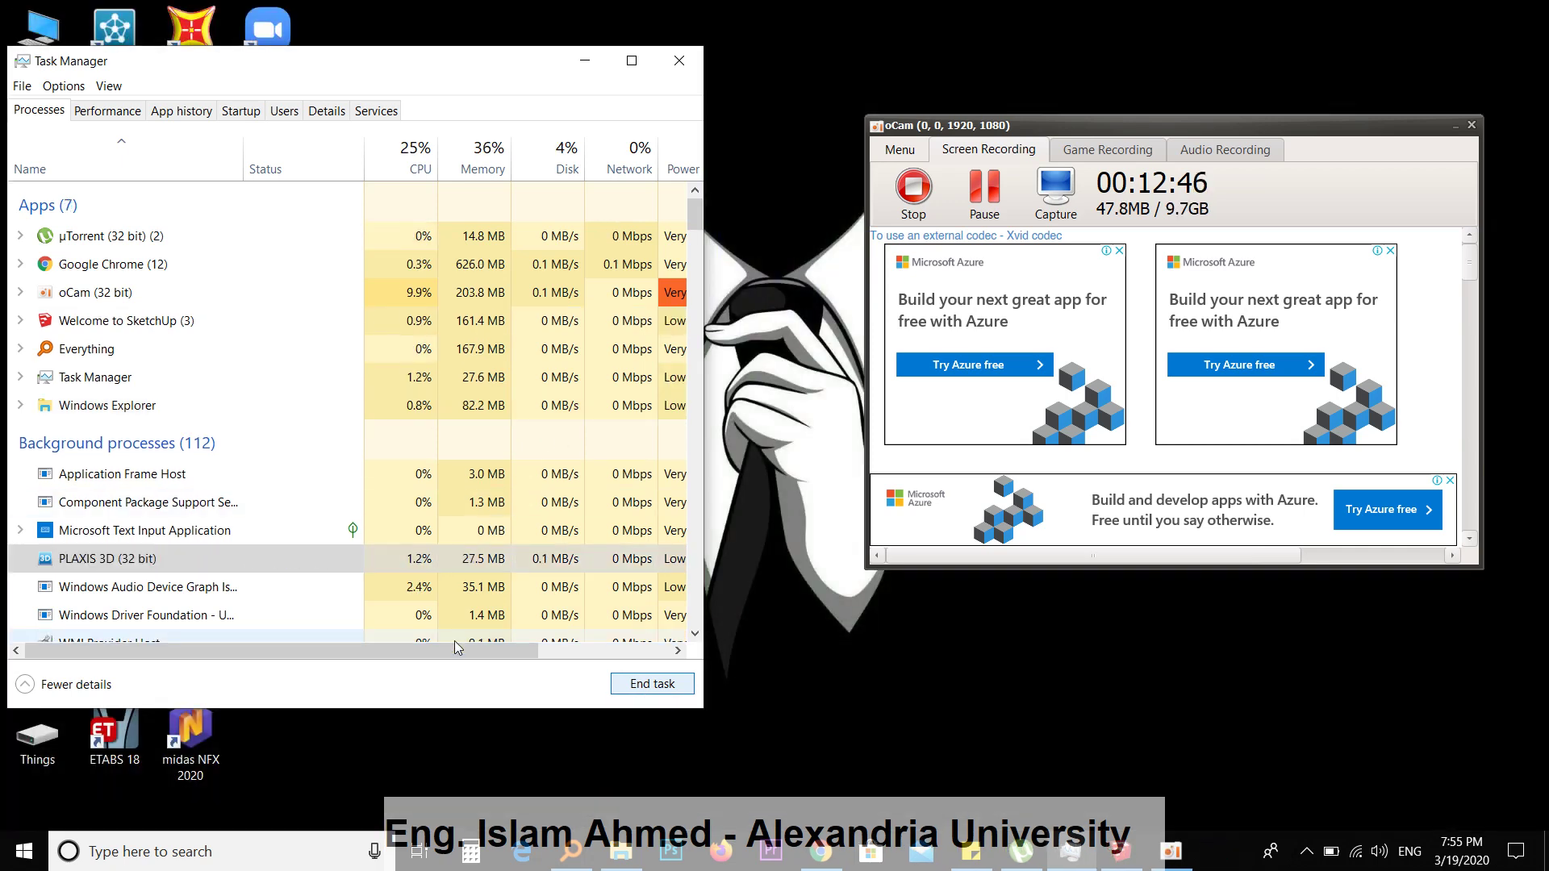
Relaunch PLAXIS 3D and recover the crashed project
{"action": "key", "text": "super"}
{"action": "type", "text": "p"}
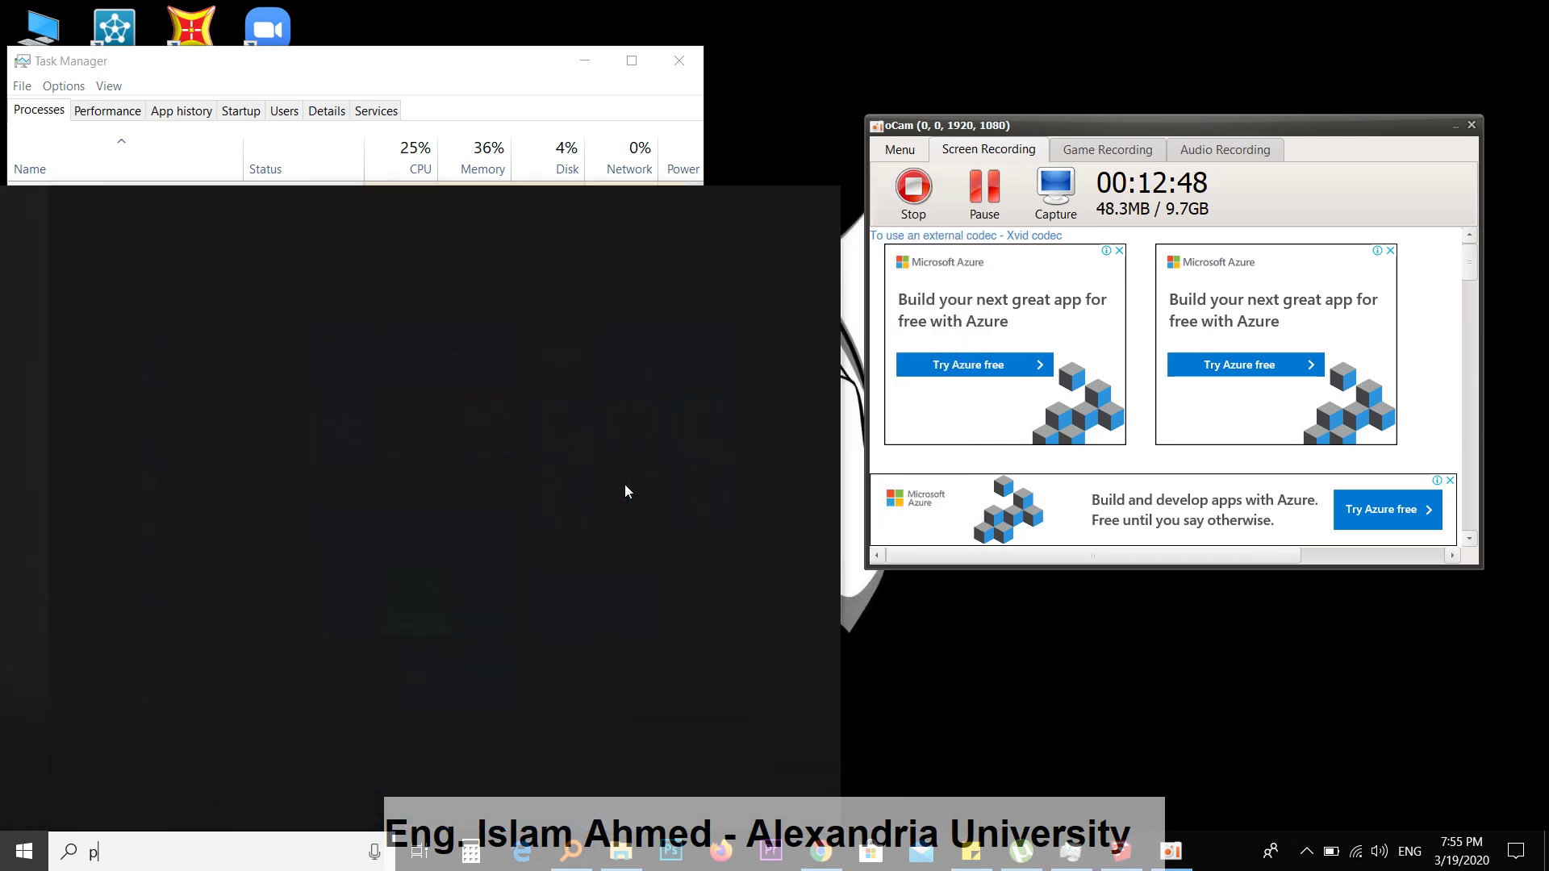
{"action": "type", "text": "l"}
{"action": "key", "text": "Return"}
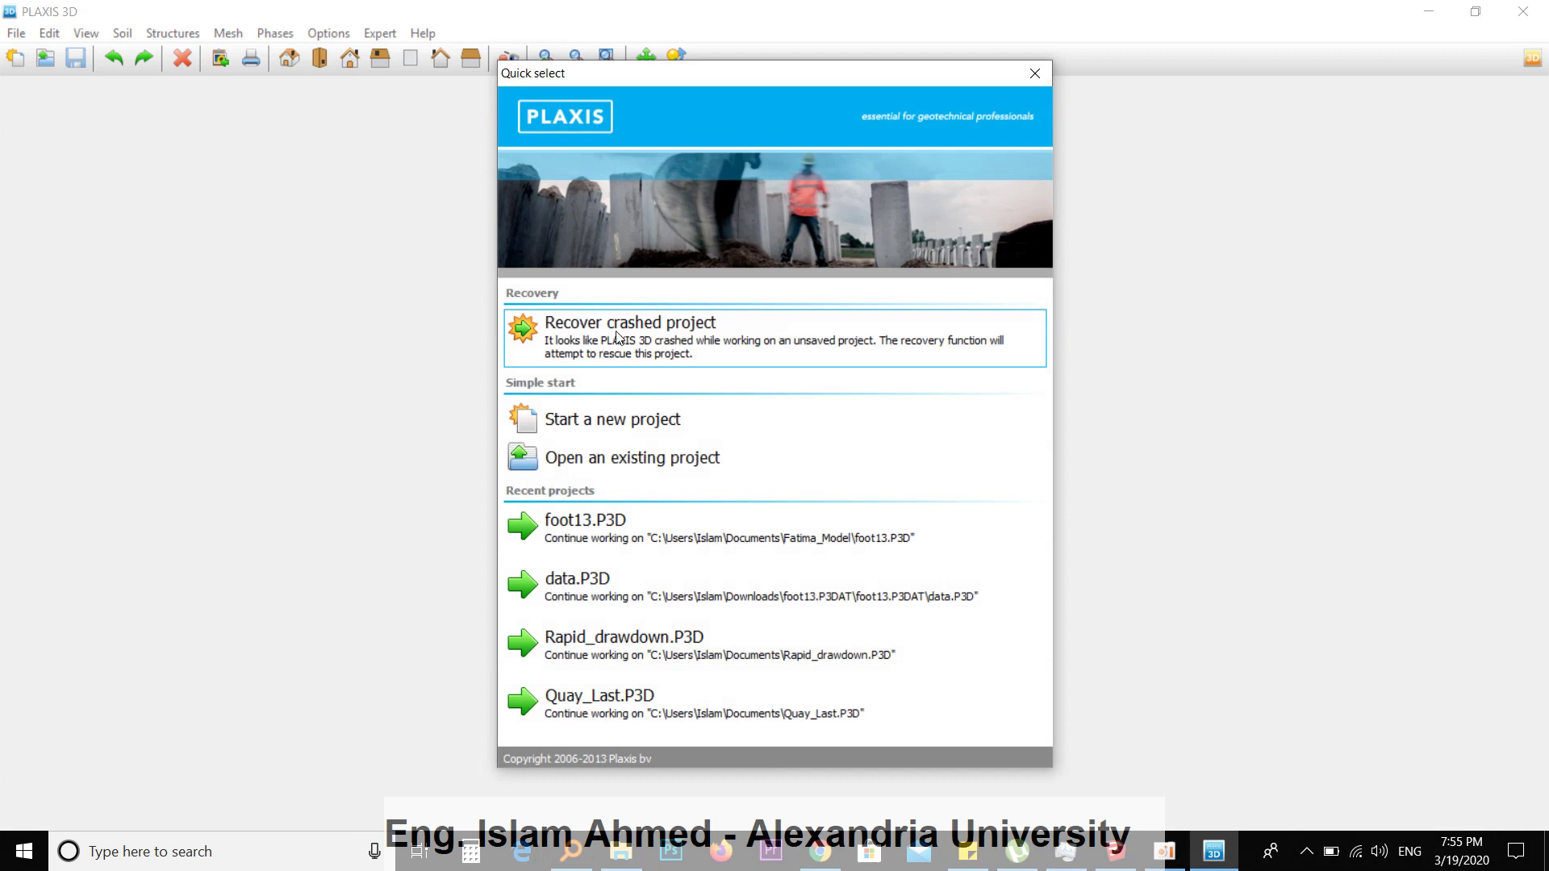
{"action": "left_click", "coordinate": [757, 339]}
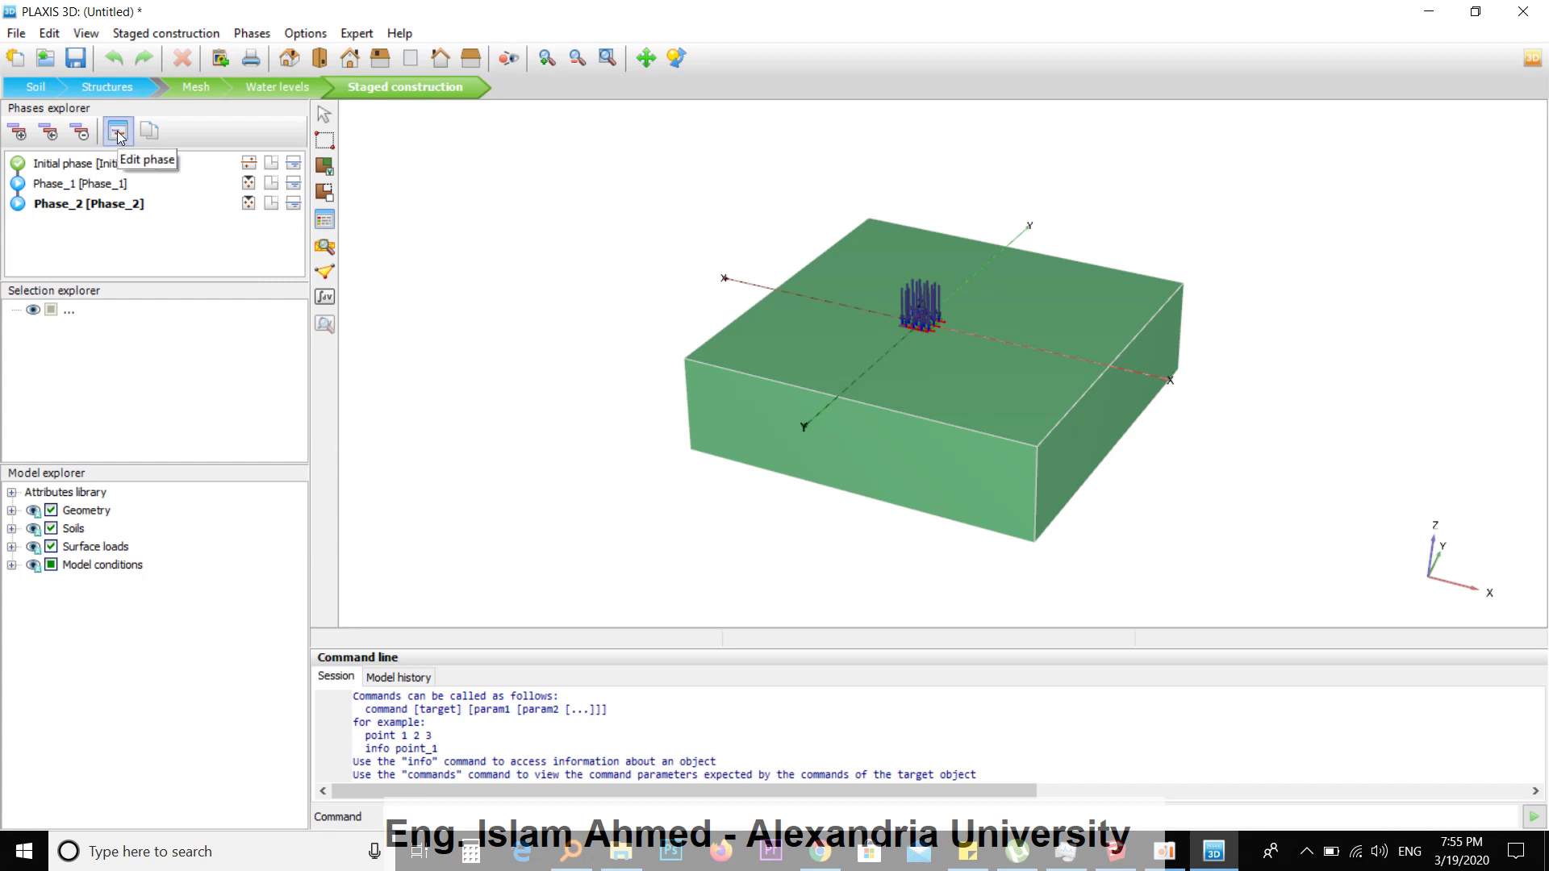
Set the maximum number of steps stored for Phase_2 to 250 in its numerical control parameters
{"action": "left_click", "coordinate": [118, 136]}
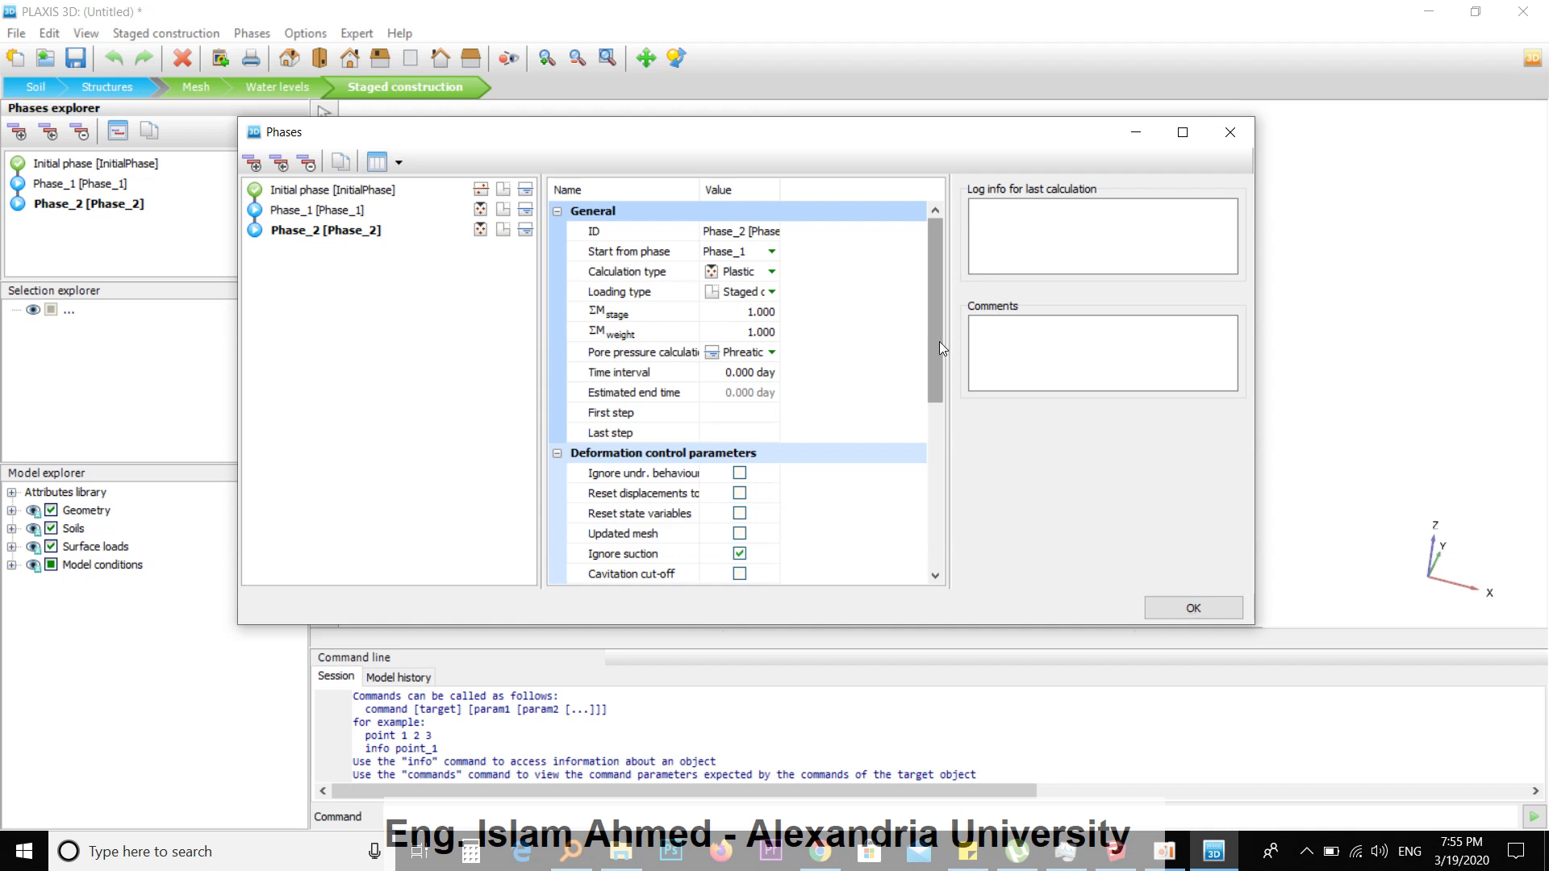
{"action": "left_click_drag", "start_coordinate": [940, 341], "coordinate": [936, 512]}
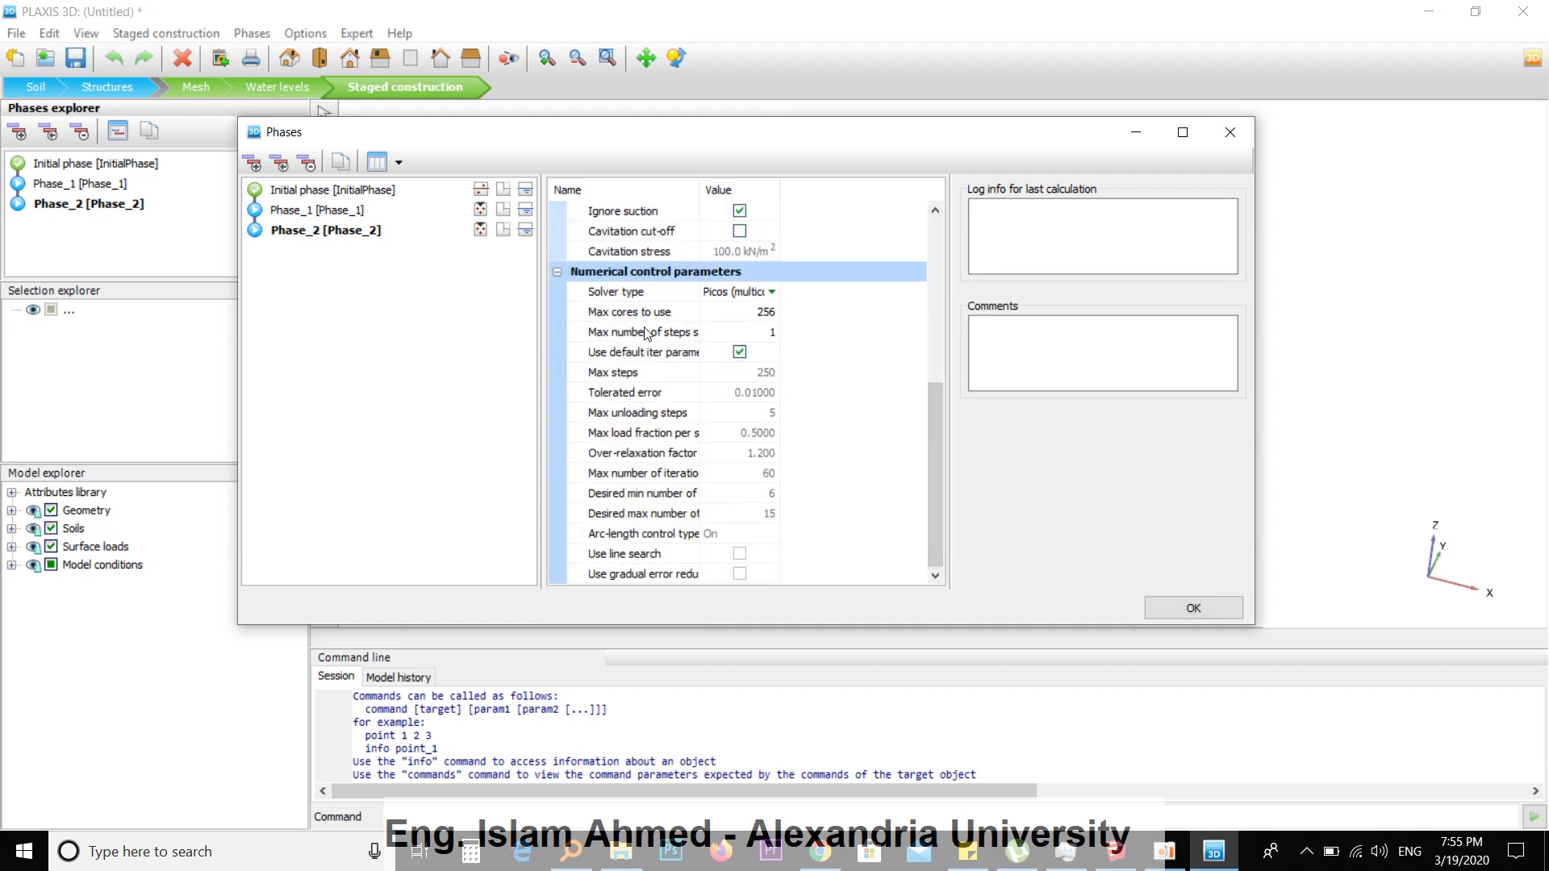
{"action": "left_click", "coordinate": [751, 333]}
{"action": "left_click", "coordinate": [755, 360]}
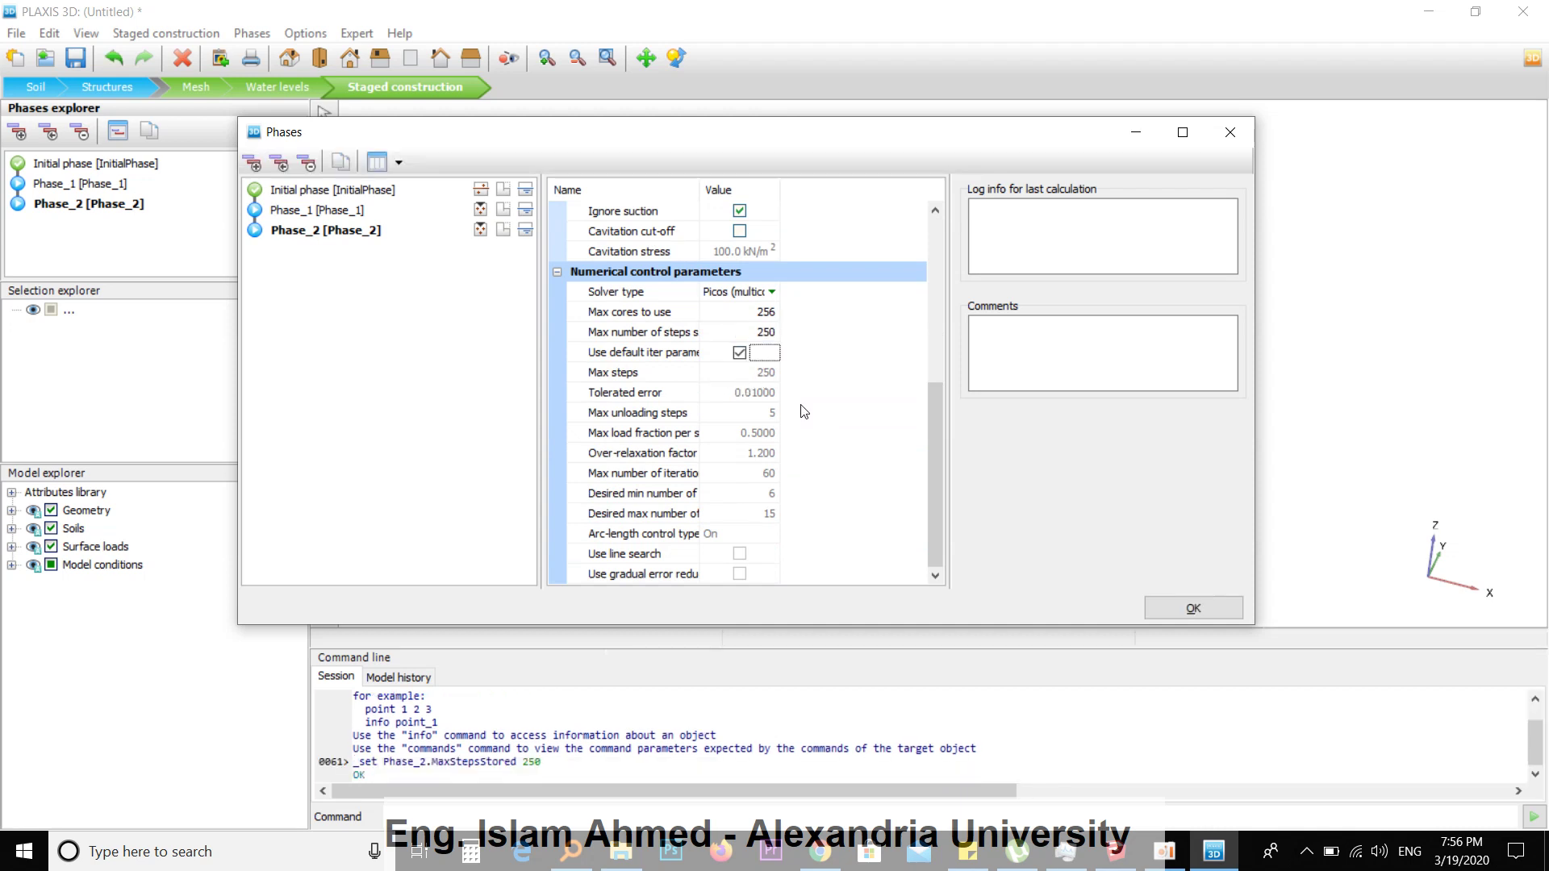
{"action": "left_click", "coordinate": [1194, 609]}
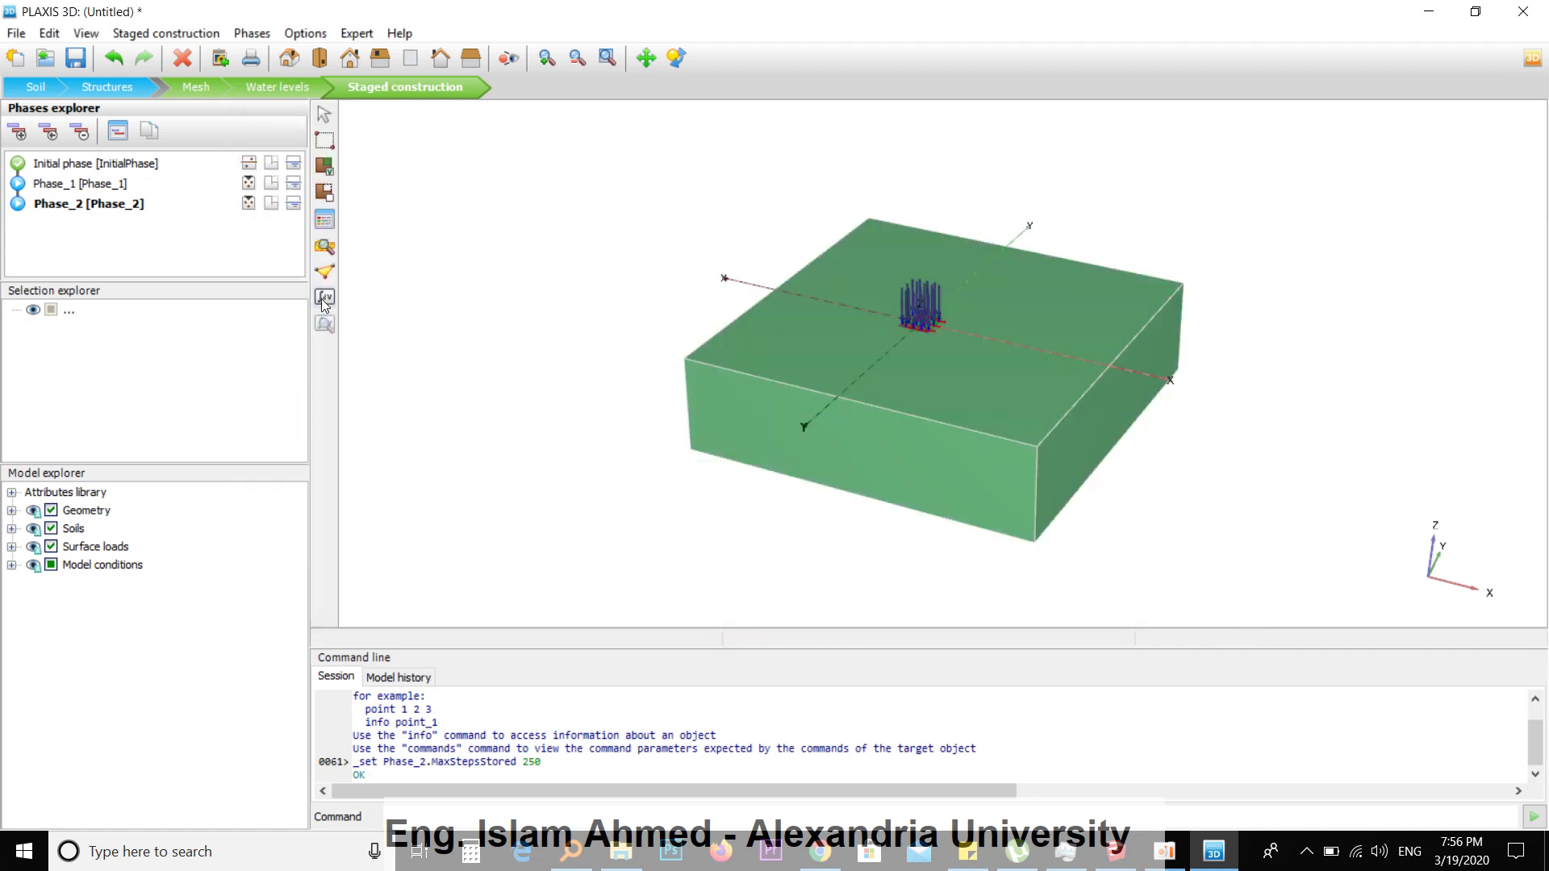
Calculate the remaining phases without selecting nodes or stress points for curves
{"action": "left_click", "coordinate": [324, 299]}
{"action": "left_click", "coordinate": [794, 496]}
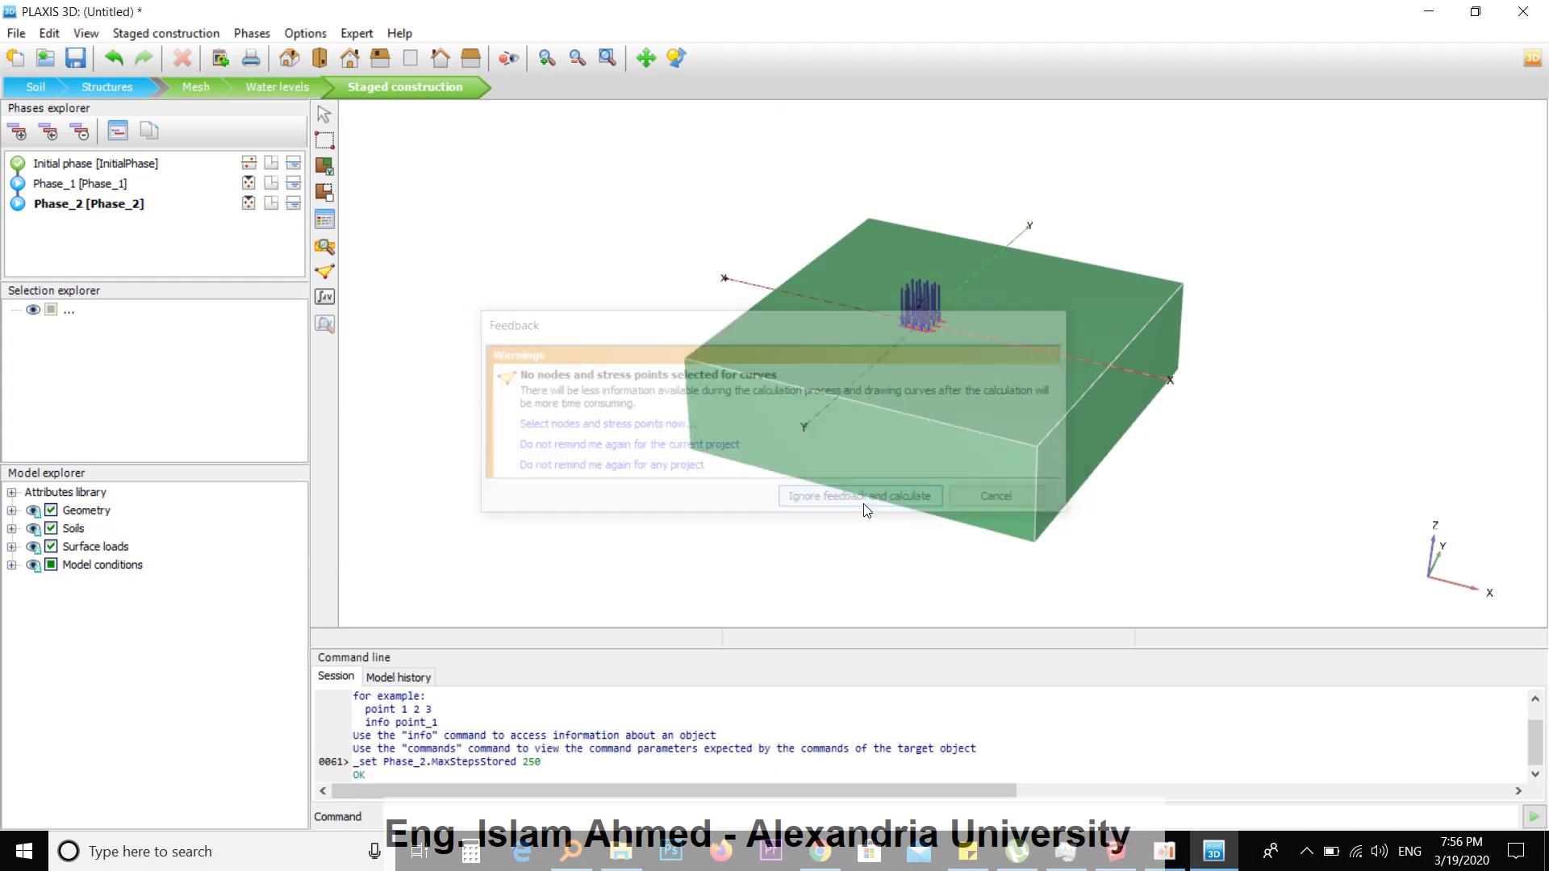
{"action": "left_click", "coordinate": [1164, 852]}
{"action": "left_click", "coordinate": [984, 190]}
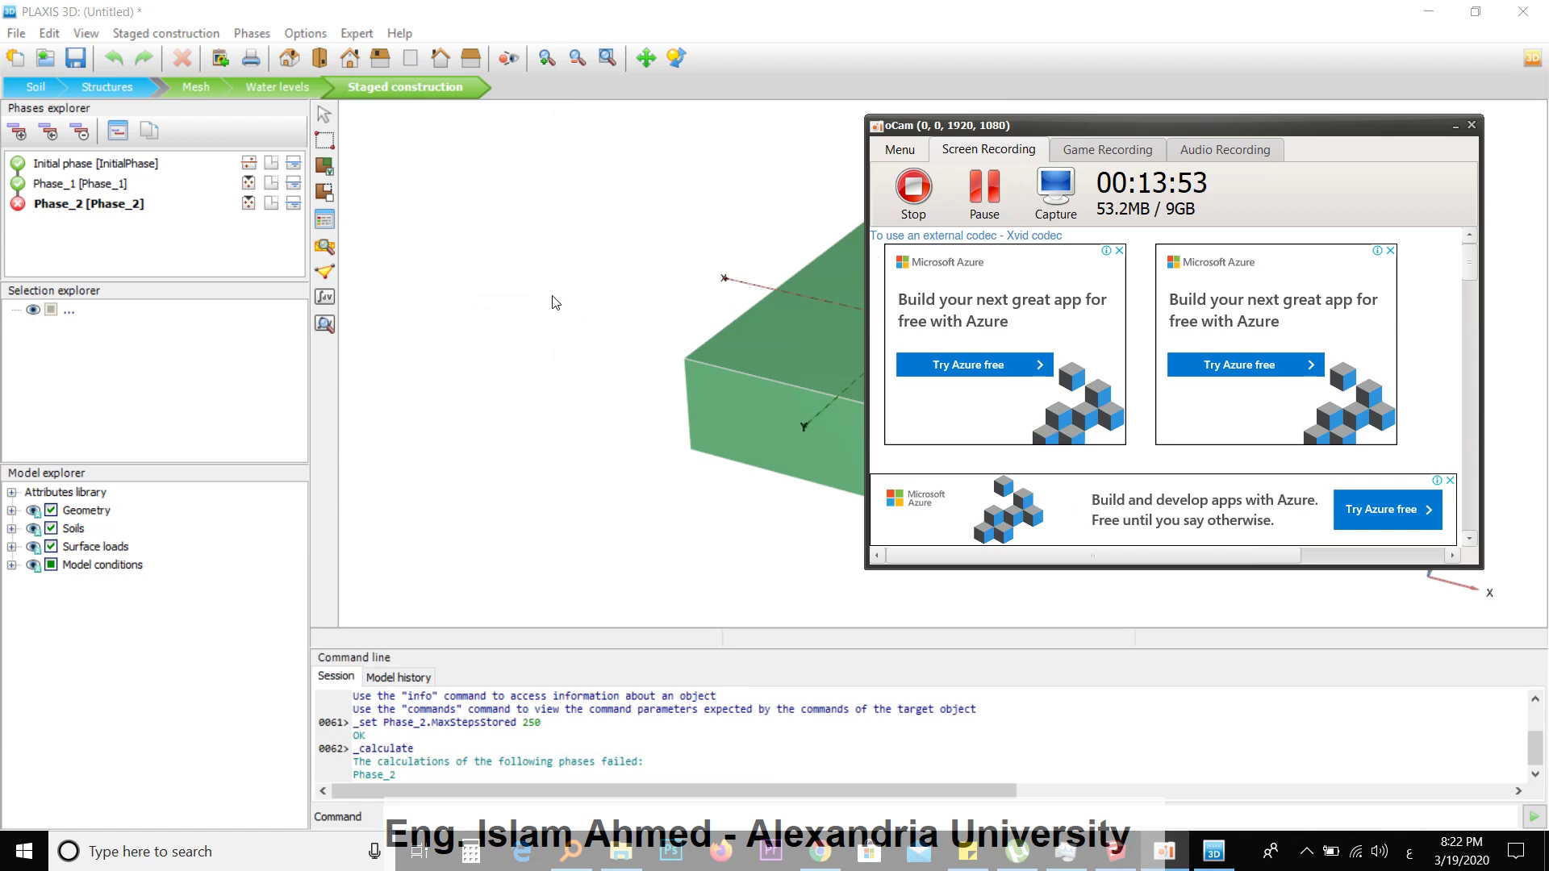
{"action": "left_click", "coordinate": [578, 342]}
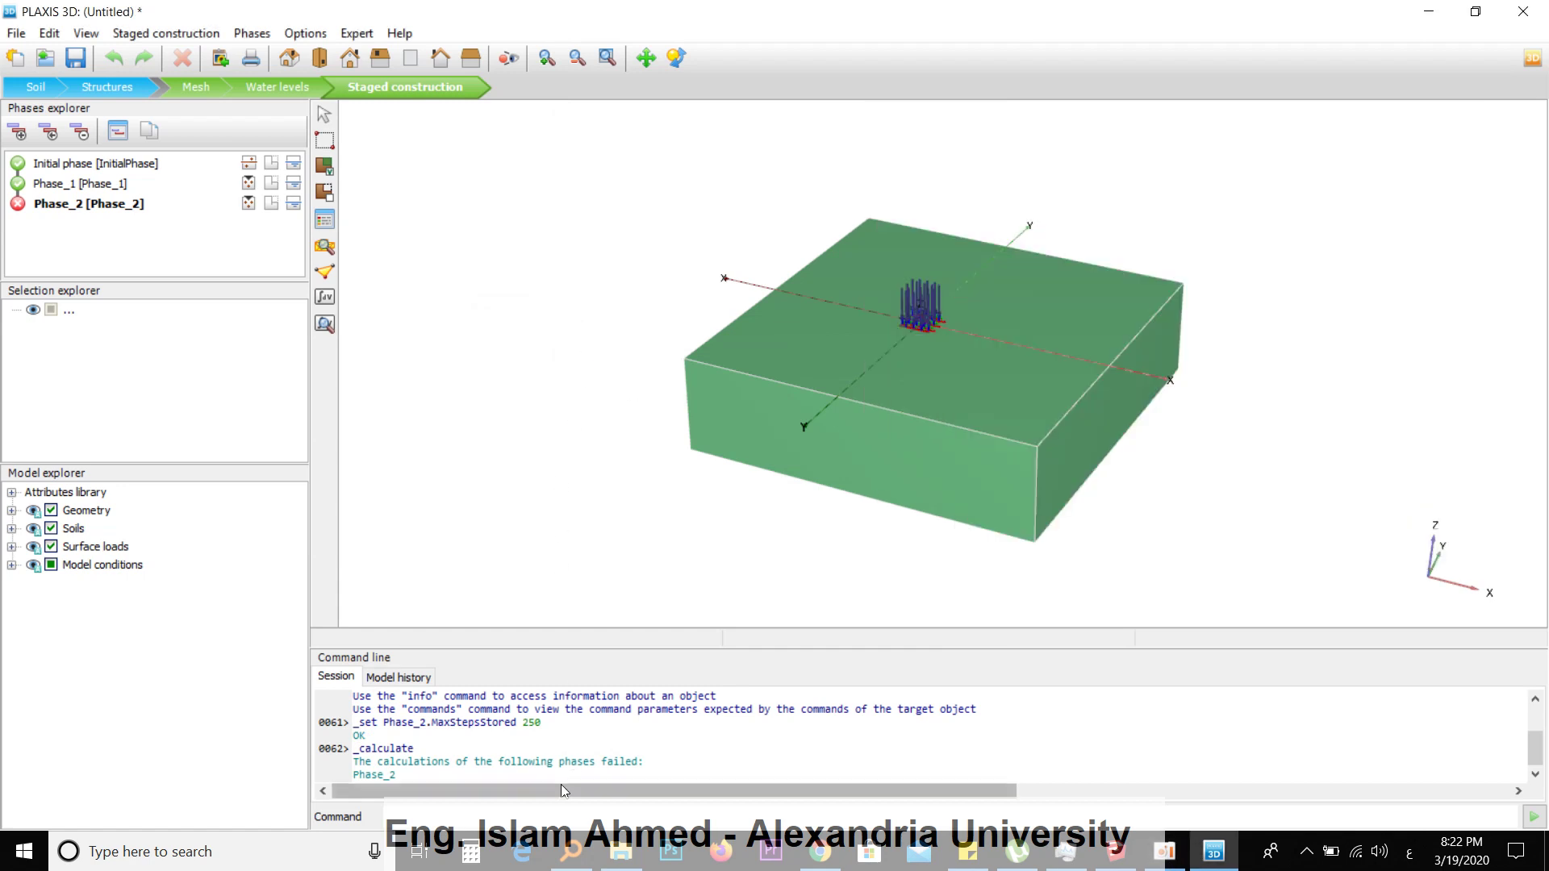
Examine the calculation message in the session log and the loaded foundation, and open Phase_2's settings to check its last calculation log
{"action": "left_click_drag", "start_coordinate": [417, 765], "coordinate": [615, 772]}
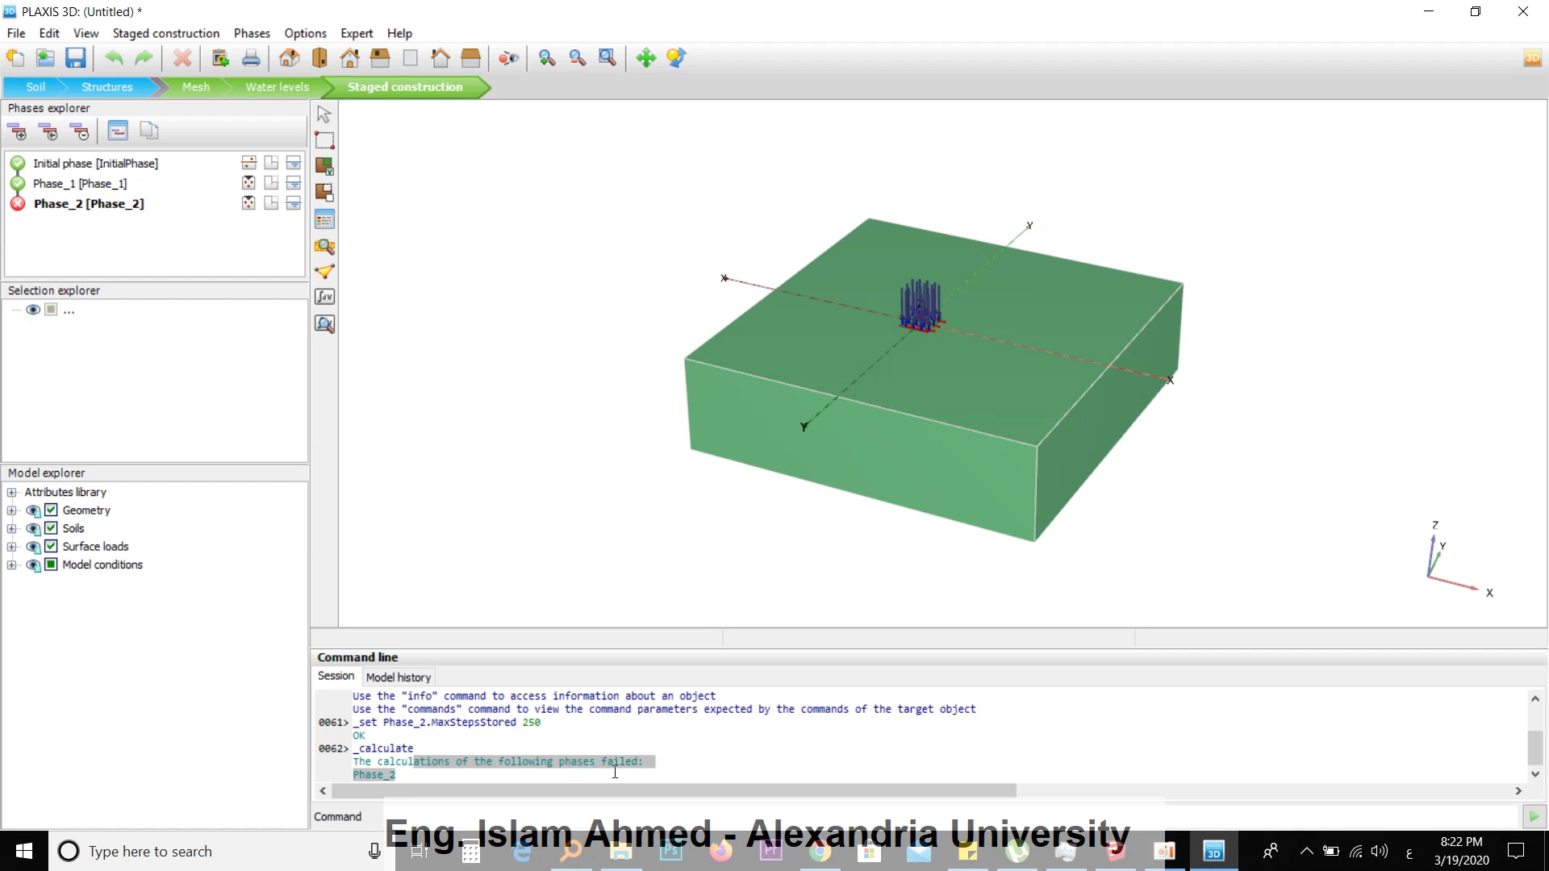
{"action": "left_click", "coordinate": [423, 777]}
{"action": "scroll", "coordinate": [960, 299], "scroll_direction": "up", "scroll_amount": 5}
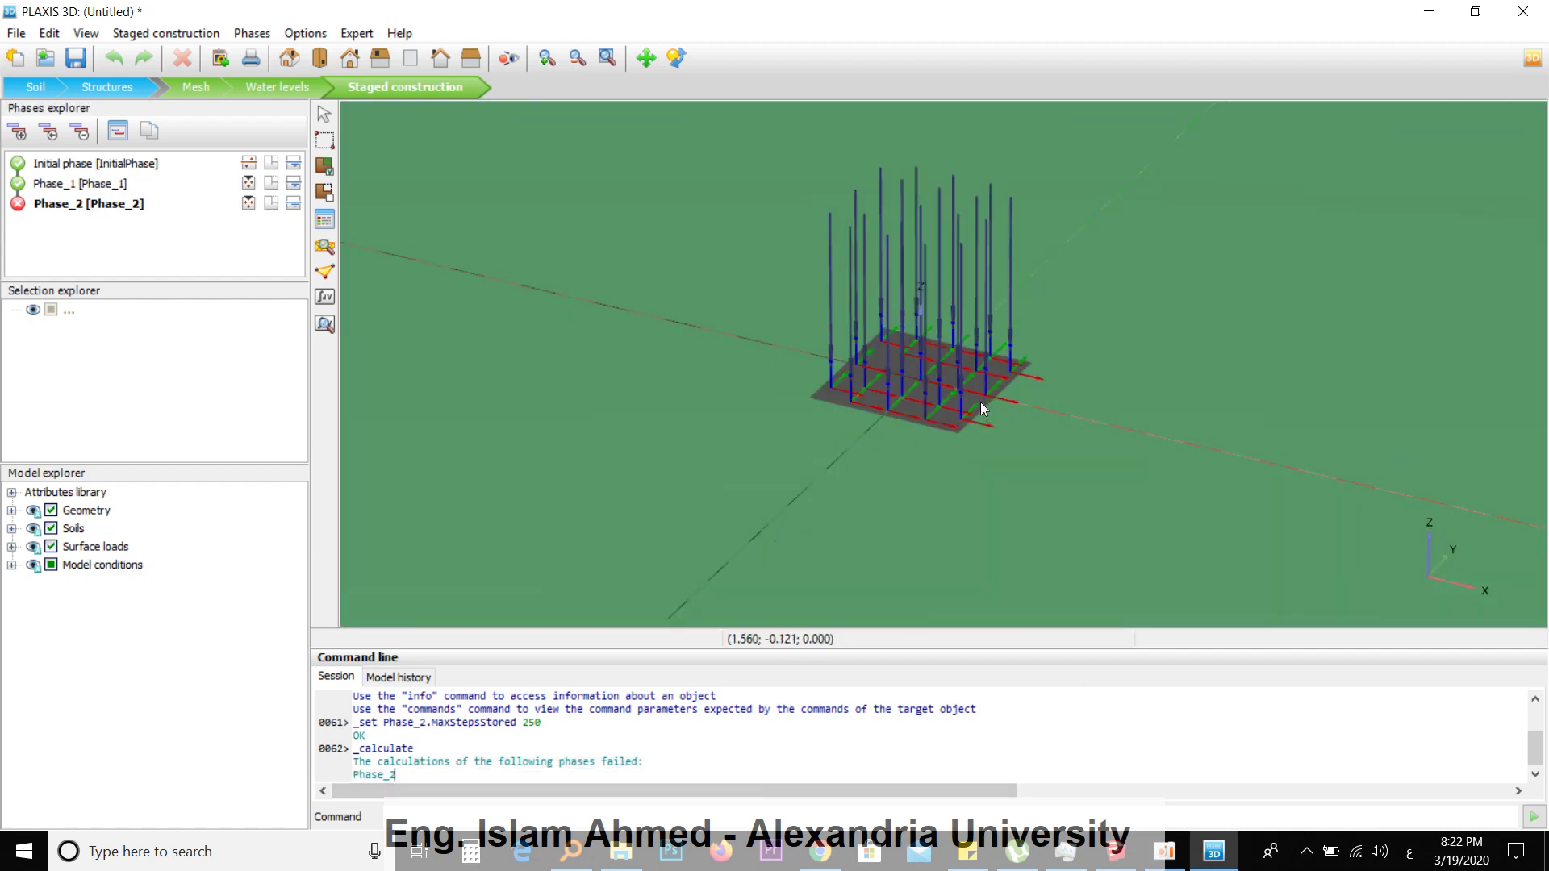
{"action": "scroll", "coordinate": [979, 406], "scroll_direction": "up", "scroll_amount": 6}
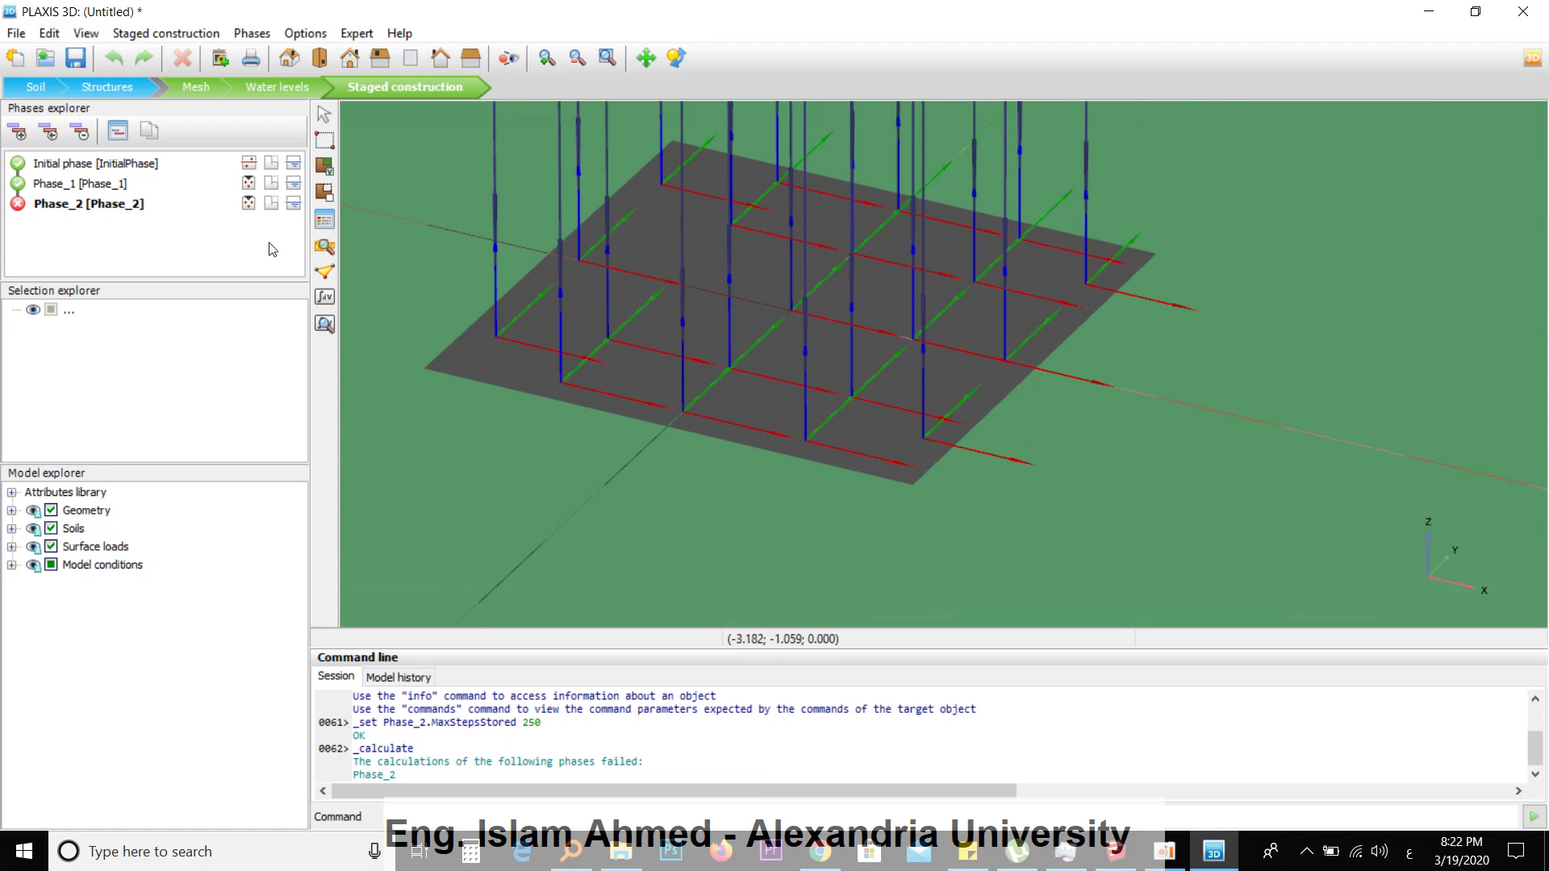
{"action": "left_click", "coordinate": [118, 131]}
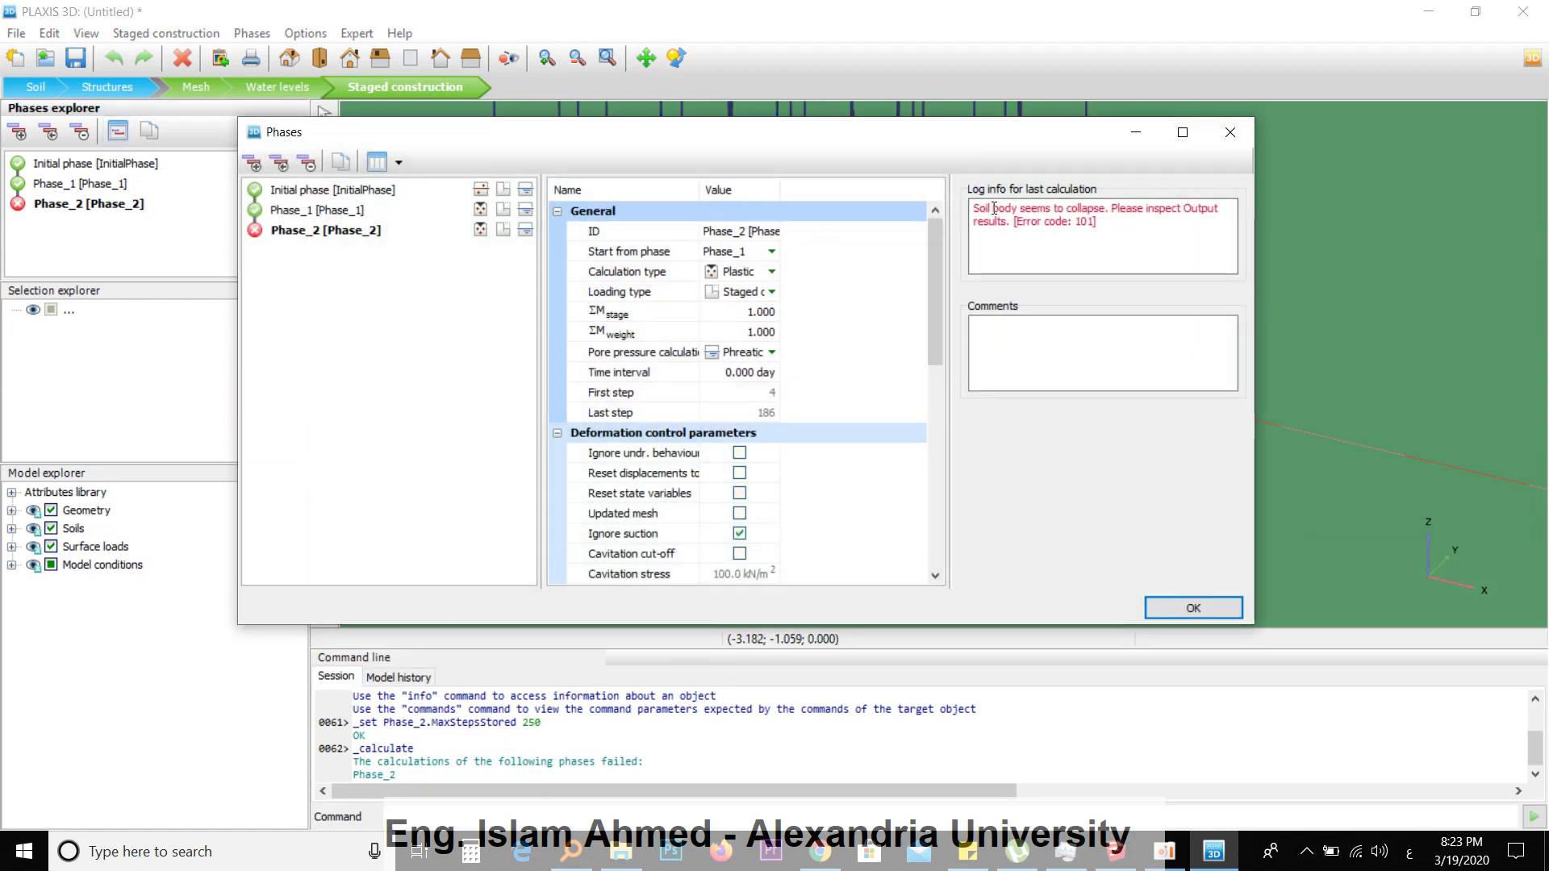
Check Phase_2's last calculation log, closing its settings, and view the phase's calculation results
{"action": "left_click_drag", "start_coordinate": [985, 208], "coordinate": [1036, 212]}
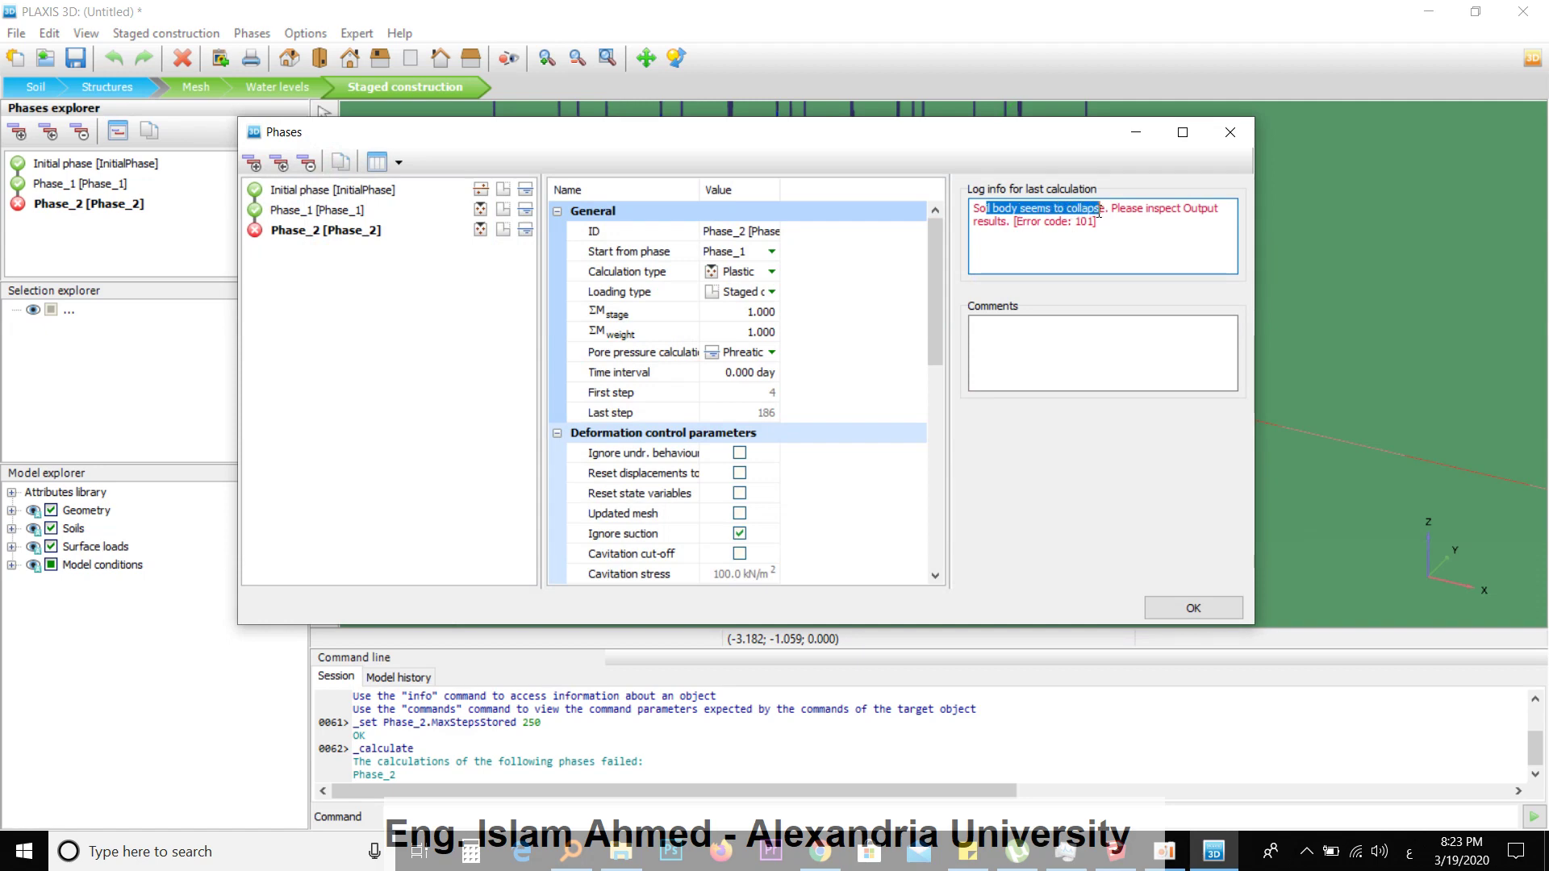
{"action": "left_click", "coordinate": [1183, 611]}
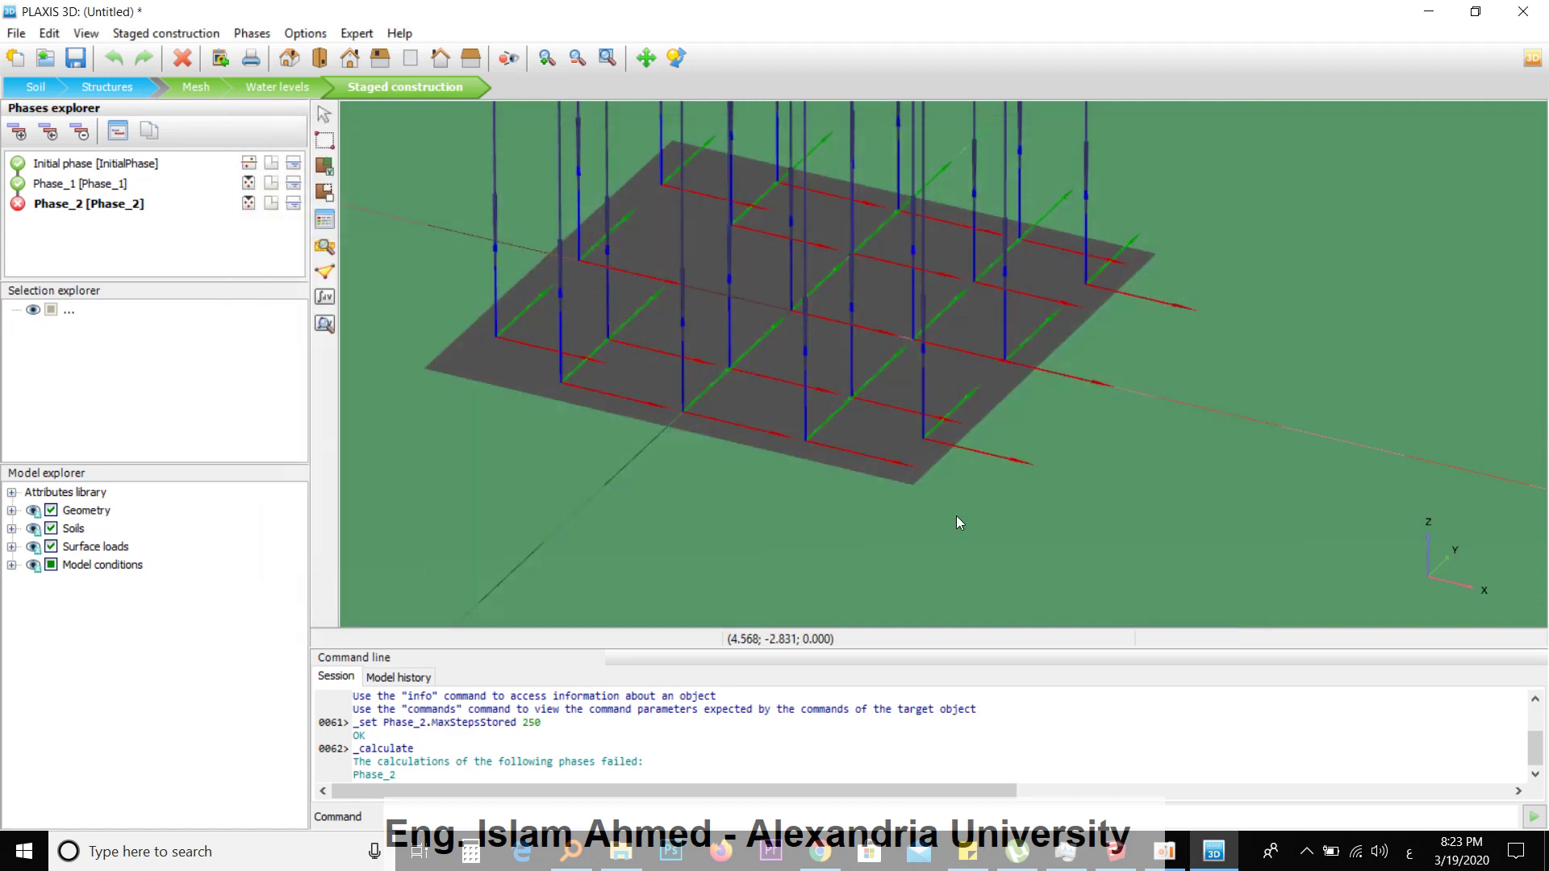
{"action": "left_click", "coordinate": [326, 325]}
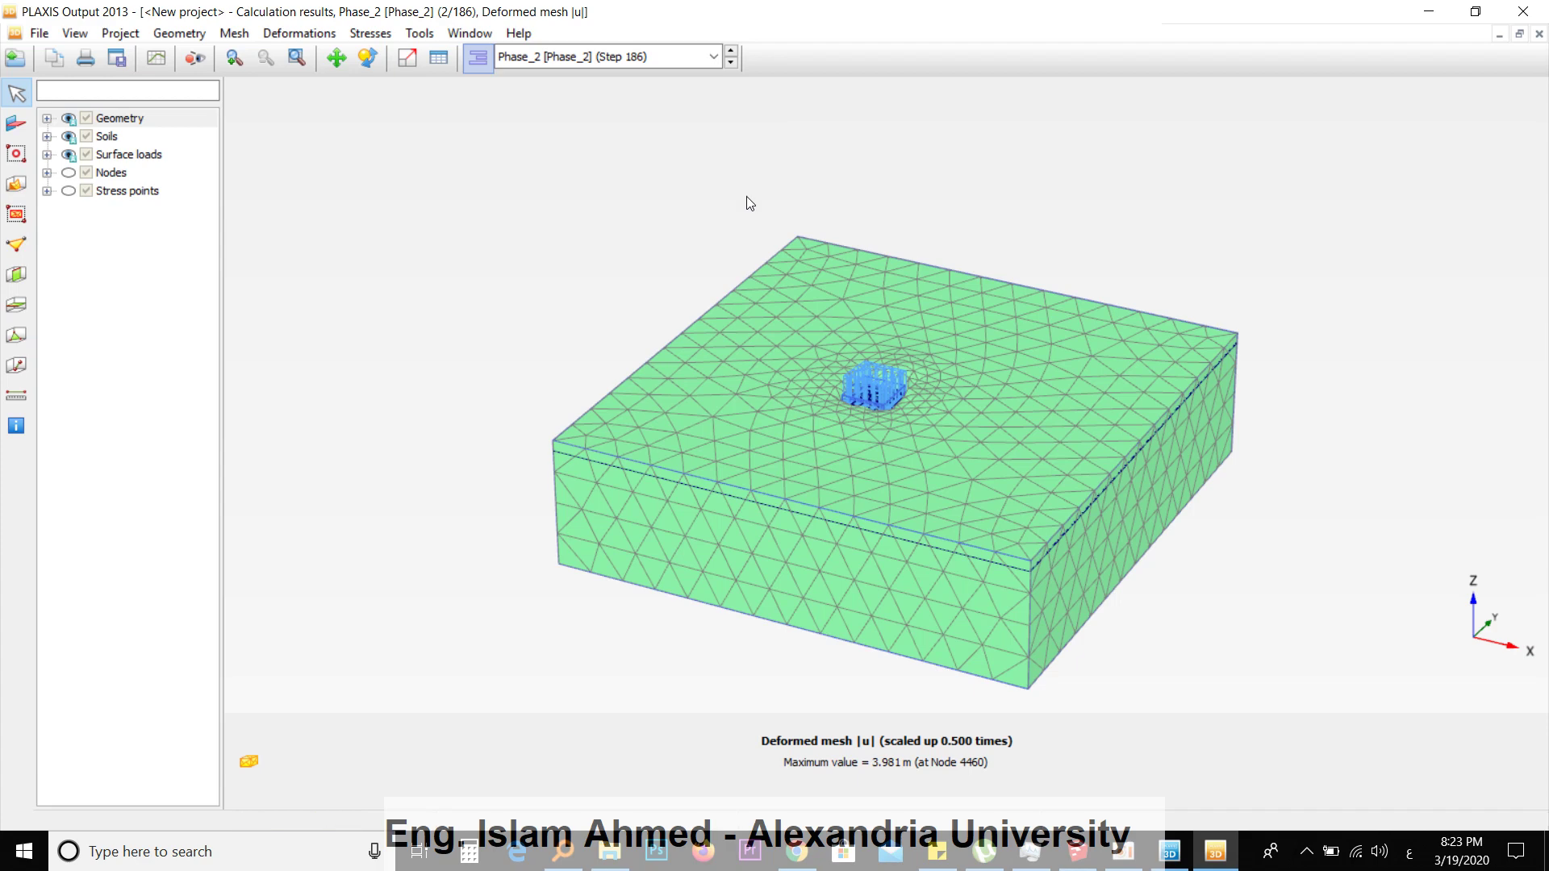
Switch the results from phases to individual saved steps and browse the stored steps of Phase_2
{"action": "left_click", "coordinate": [715, 57]}
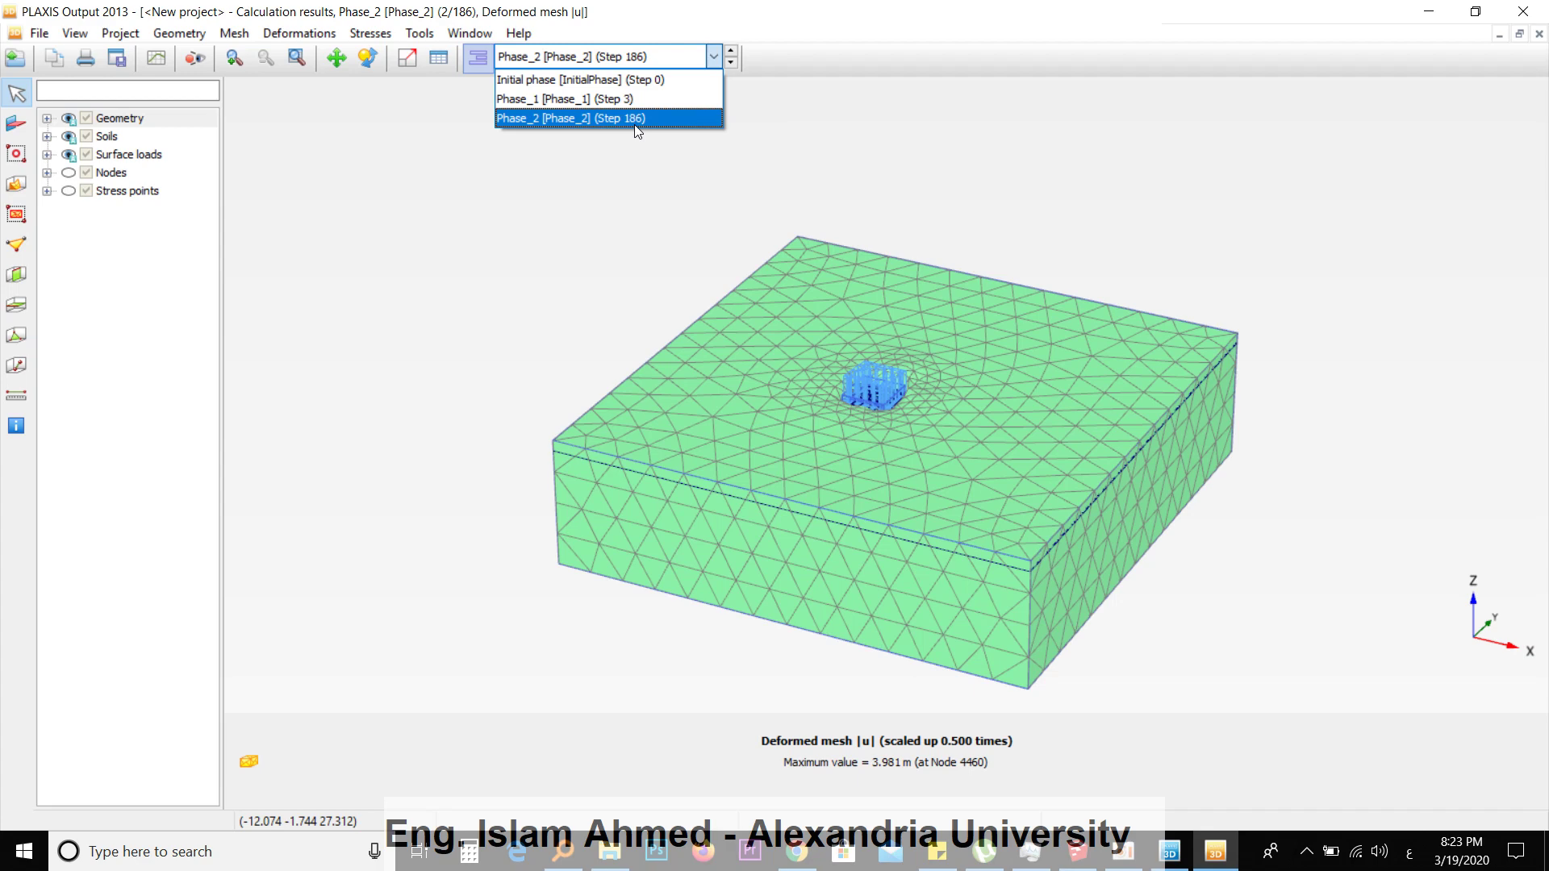
{"action": "left_click", "coordinate": [523, 174]}
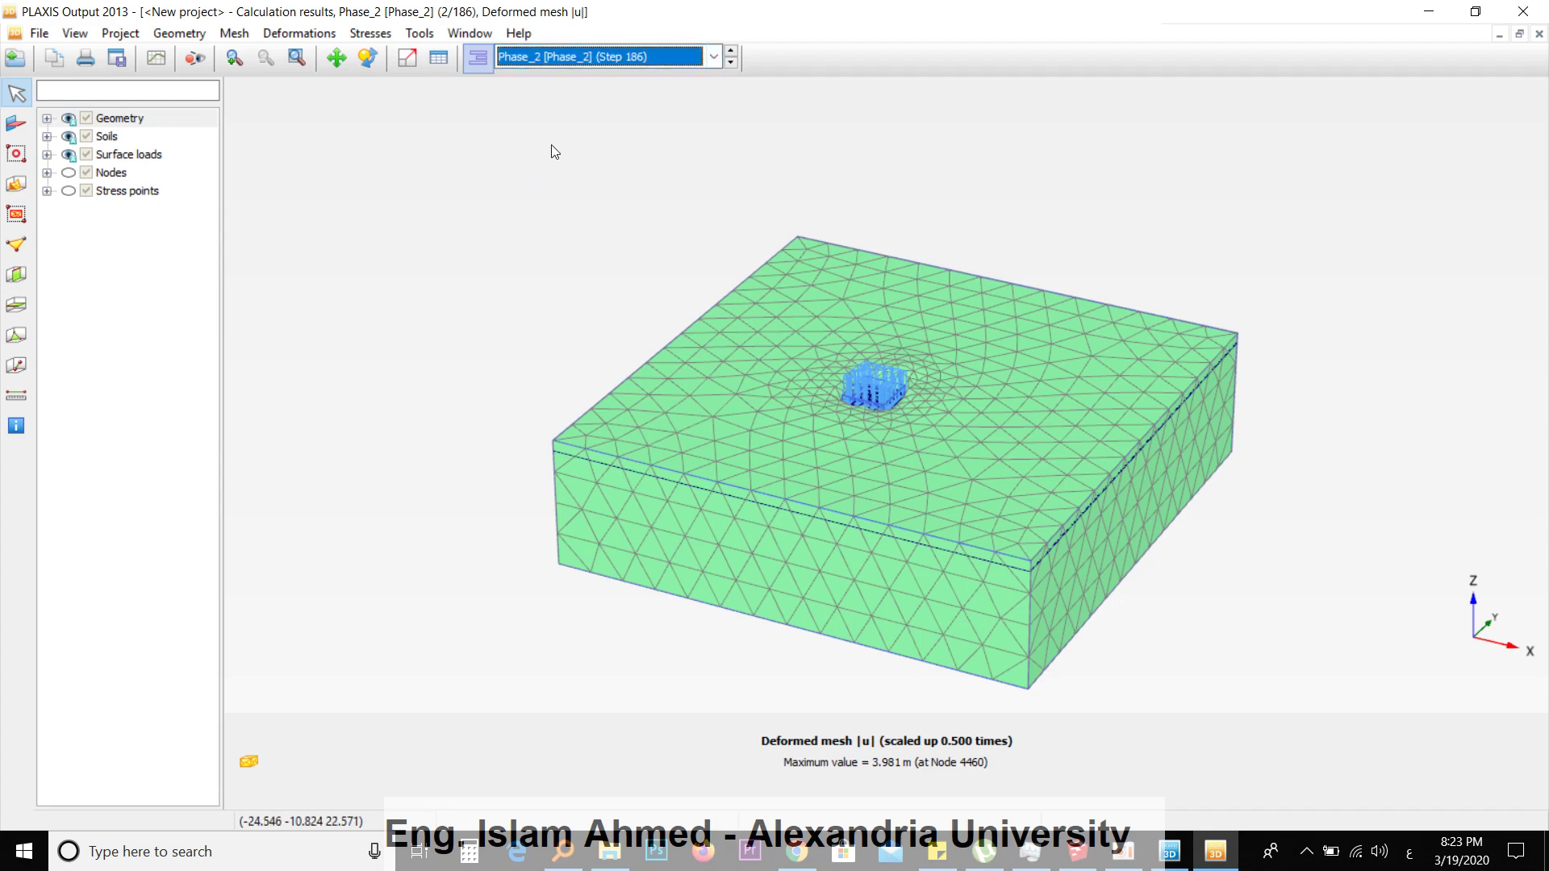
{"action": "left_click", "coordinate": [479, 59]}
{"action": "left_click", "coordinate": [633, 58]}
{"action": "scroll", "coordinate": [642, 244], "scroll_direction": "up", "scroll_amount": 18}
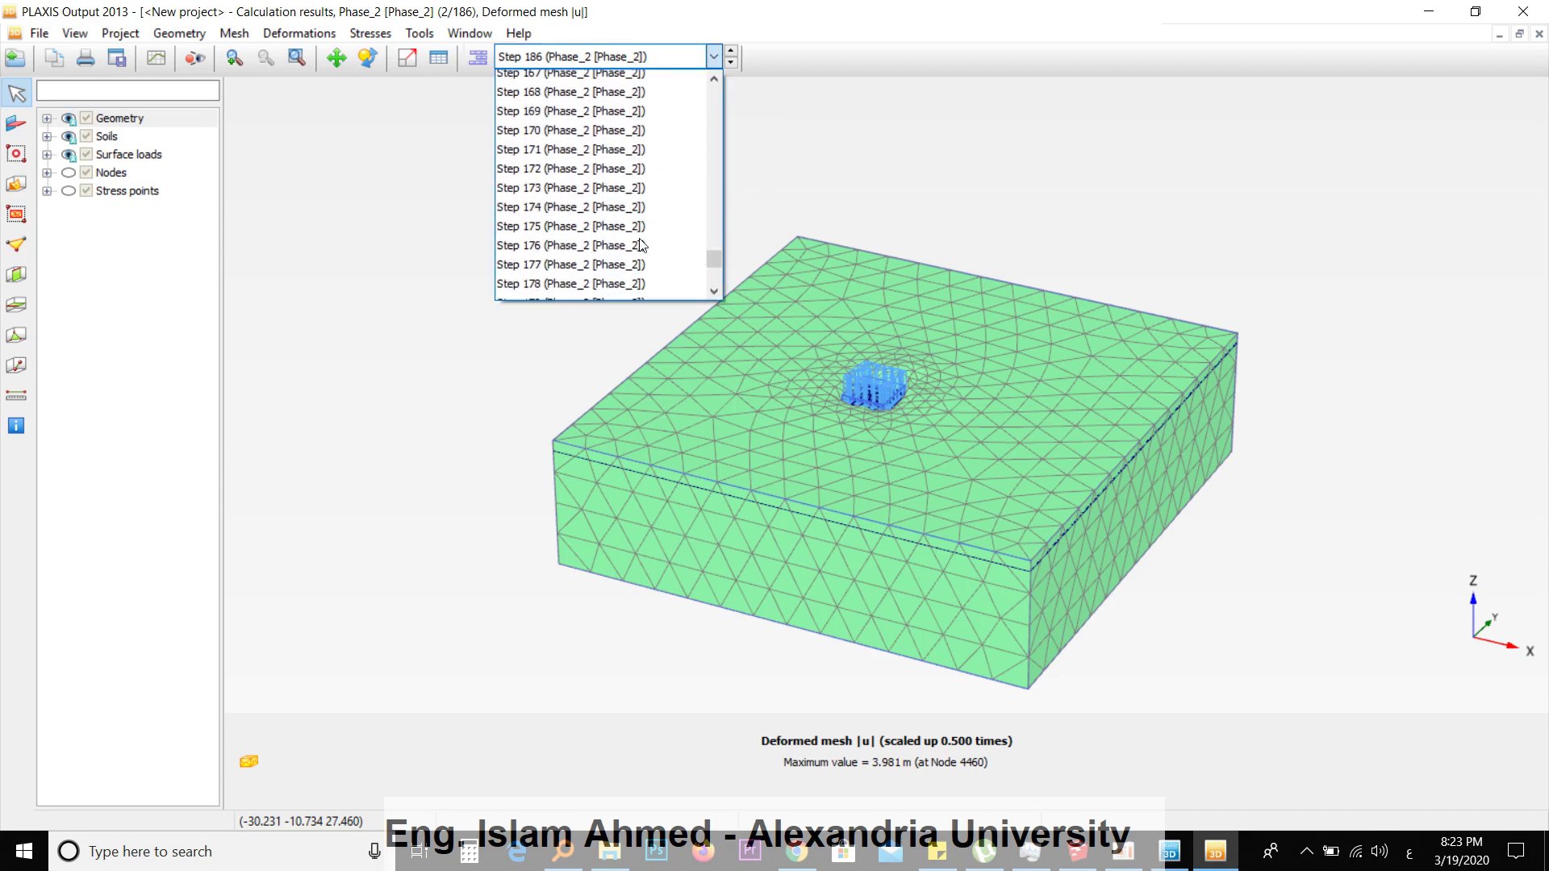
{"action": "scroll", "coordinate": [643, 240], "scroll_direction": "up", "scroll_amount": 20}
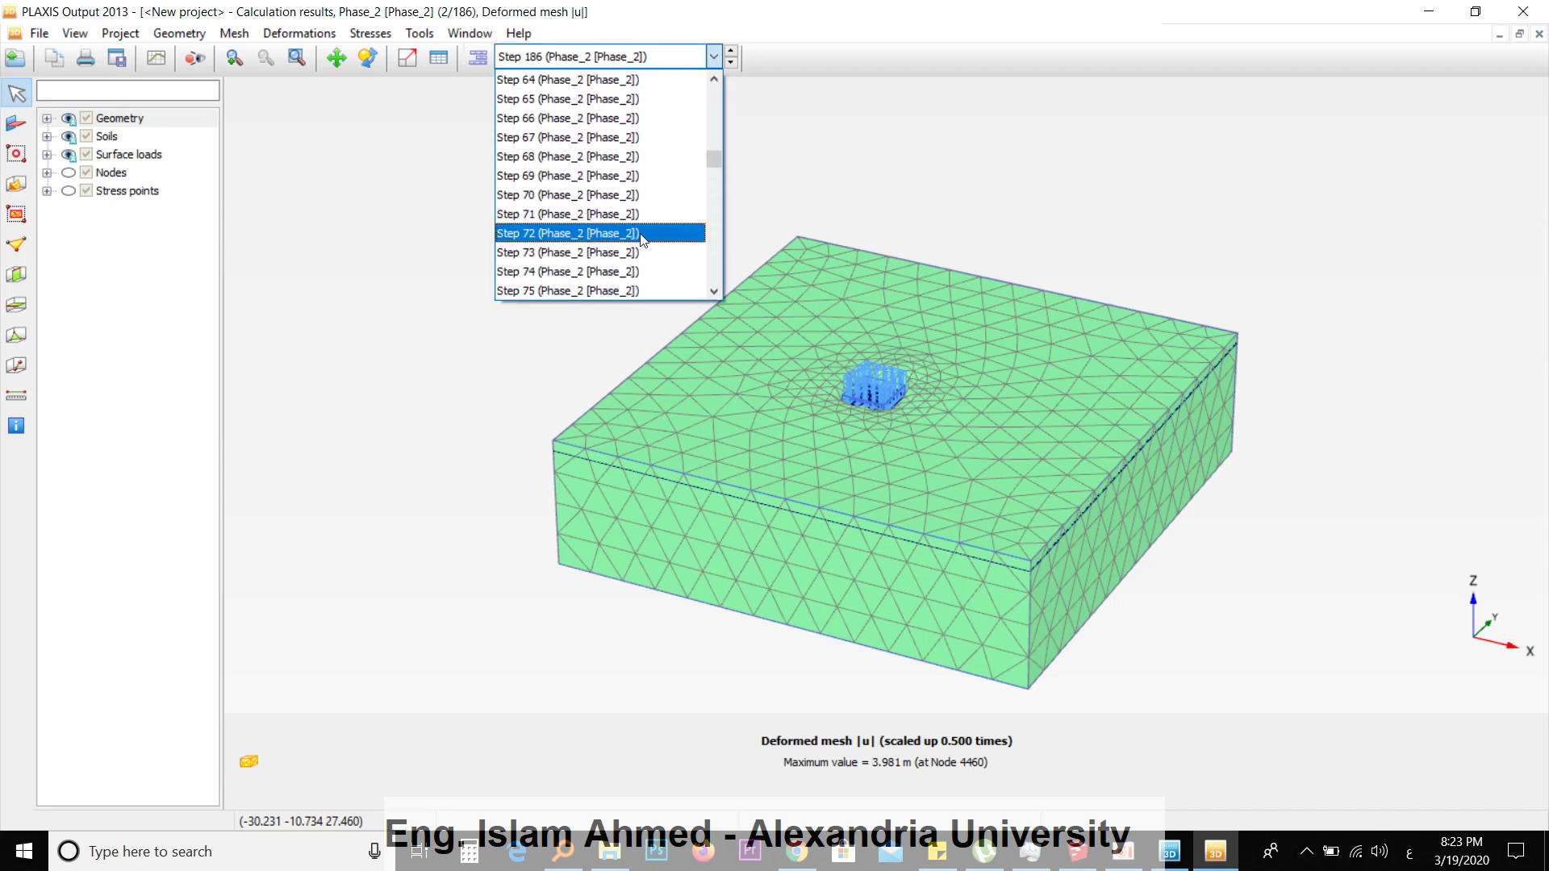
{"action": "scroll", "coordinate": [643, 232], "scroll_direction": "up", "scroll_amount": 1}
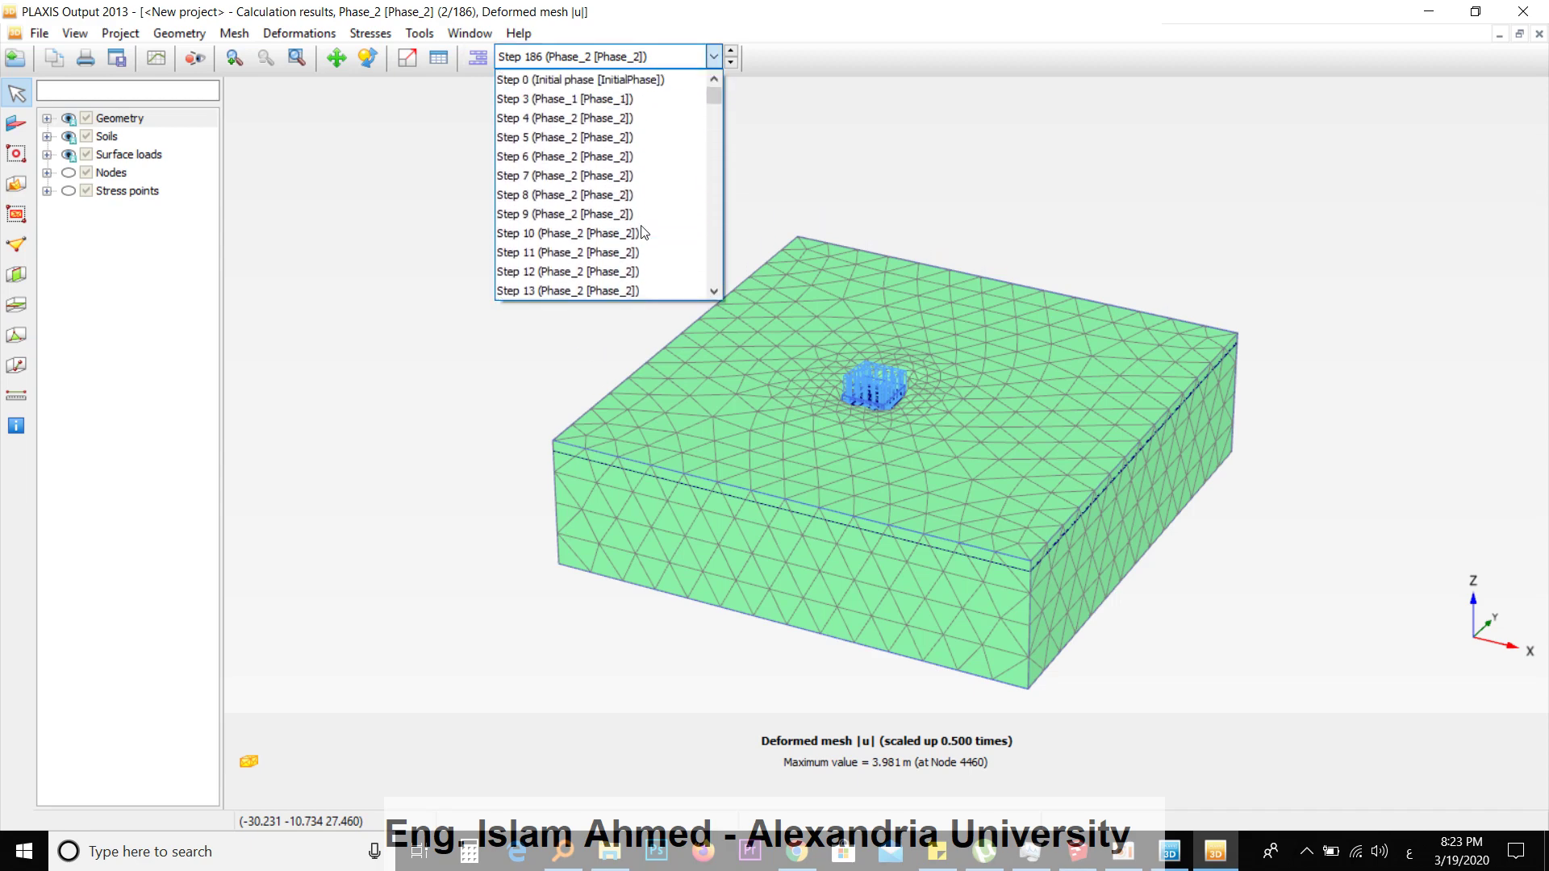
{"action": "scroll", "coordinate": [641, 226], "scroll_direction": "down", "scroll_amount": 5}
{"action": "left_click", "coordinate": [1250, 236]}
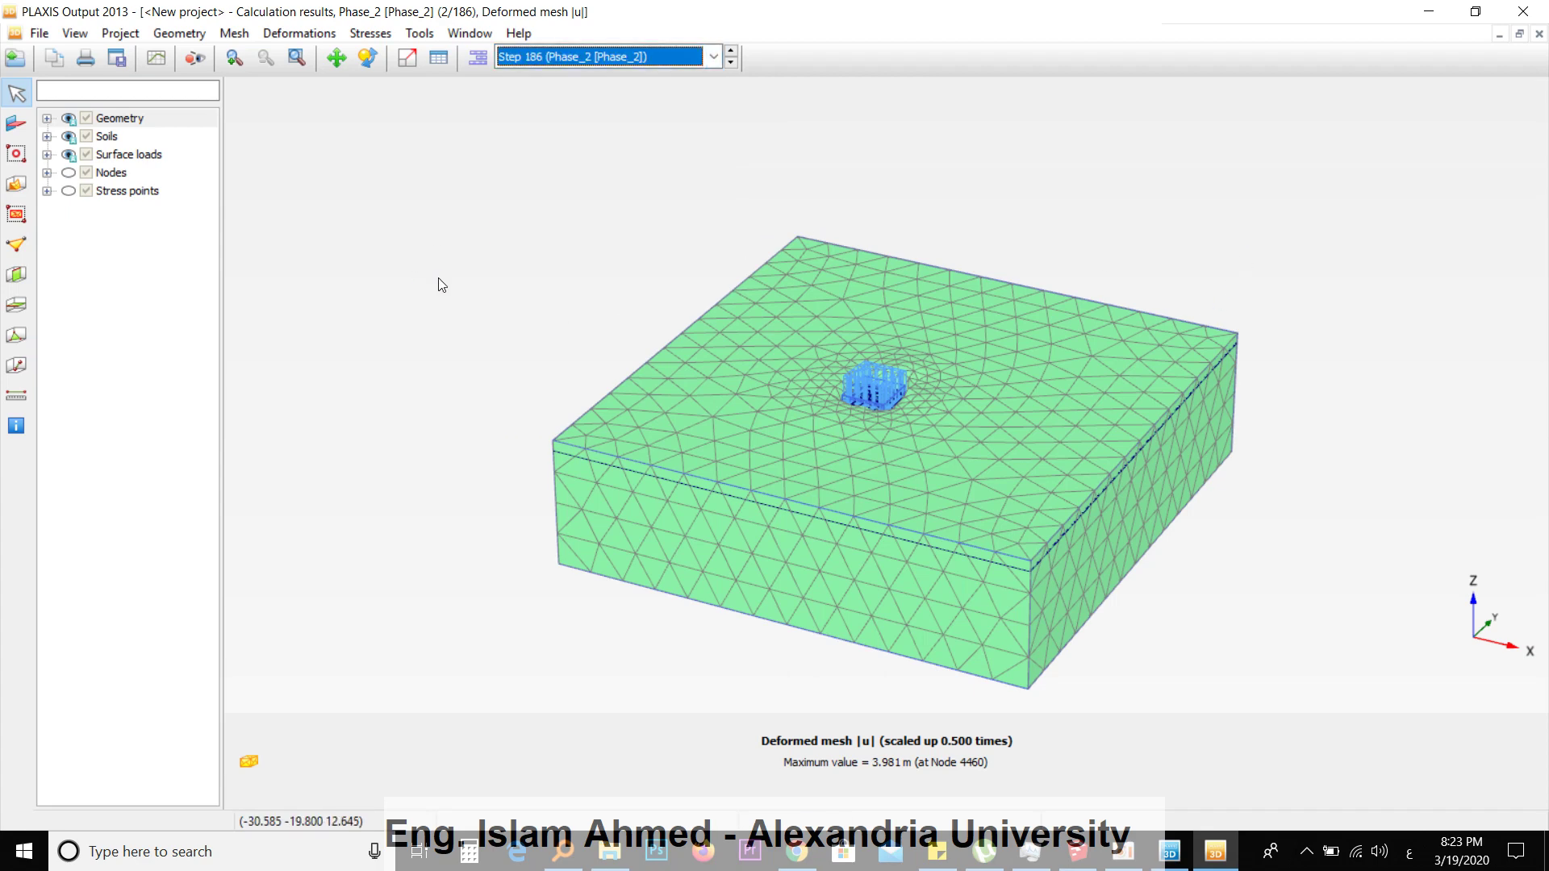
Search the curve points closest to coordinates (0, 0, 0) and select Node 3 for curves
{"action": "left_click", "coordinate": [157, 60]}
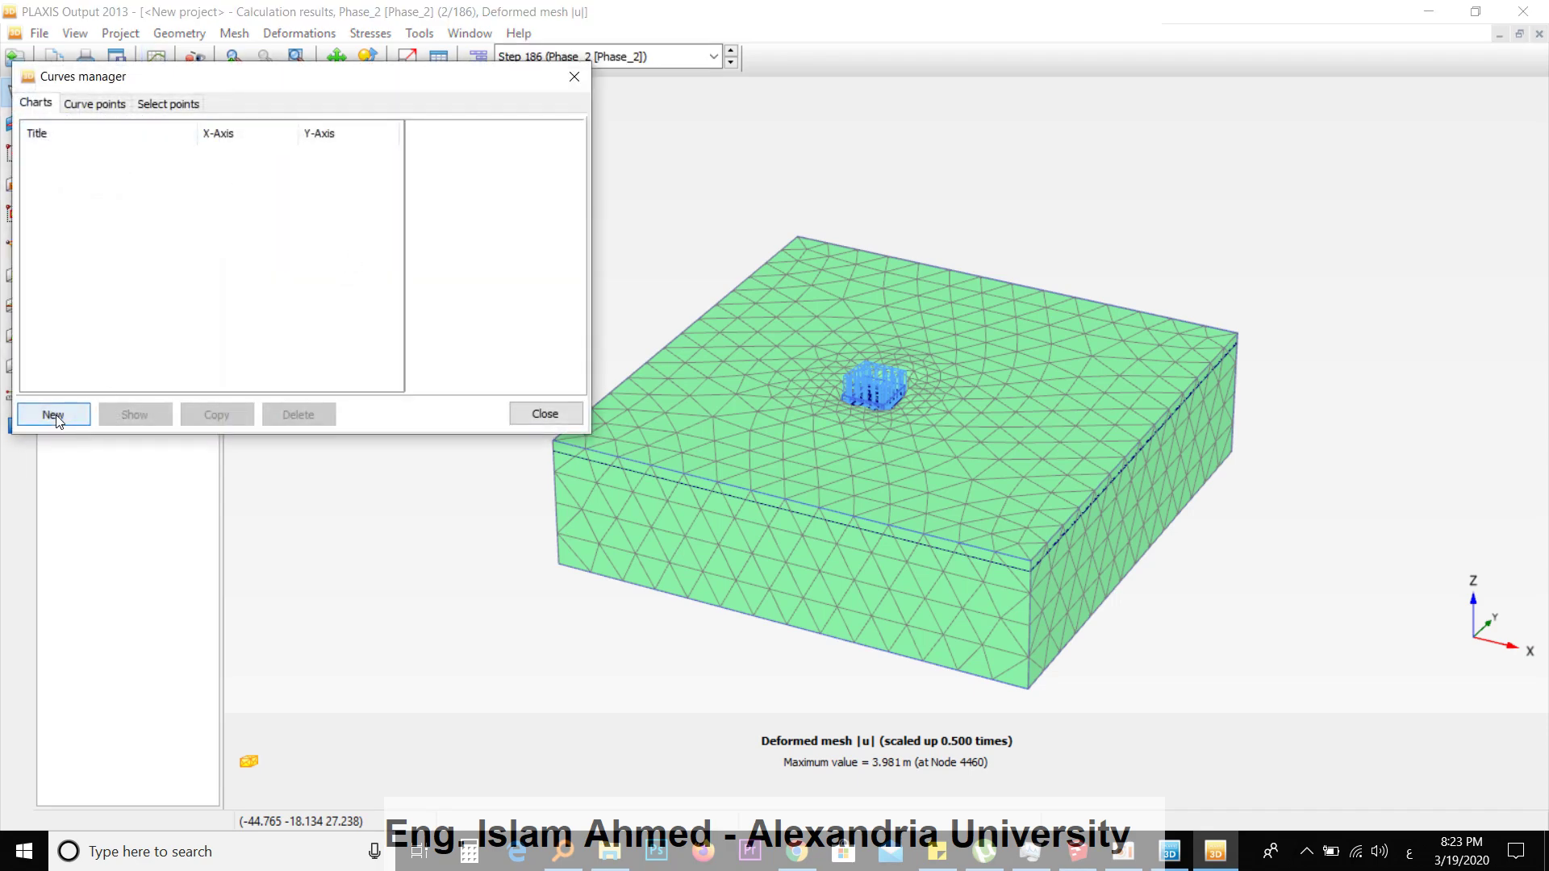
{"action": "left_click", "coordinate": [112, 109]}
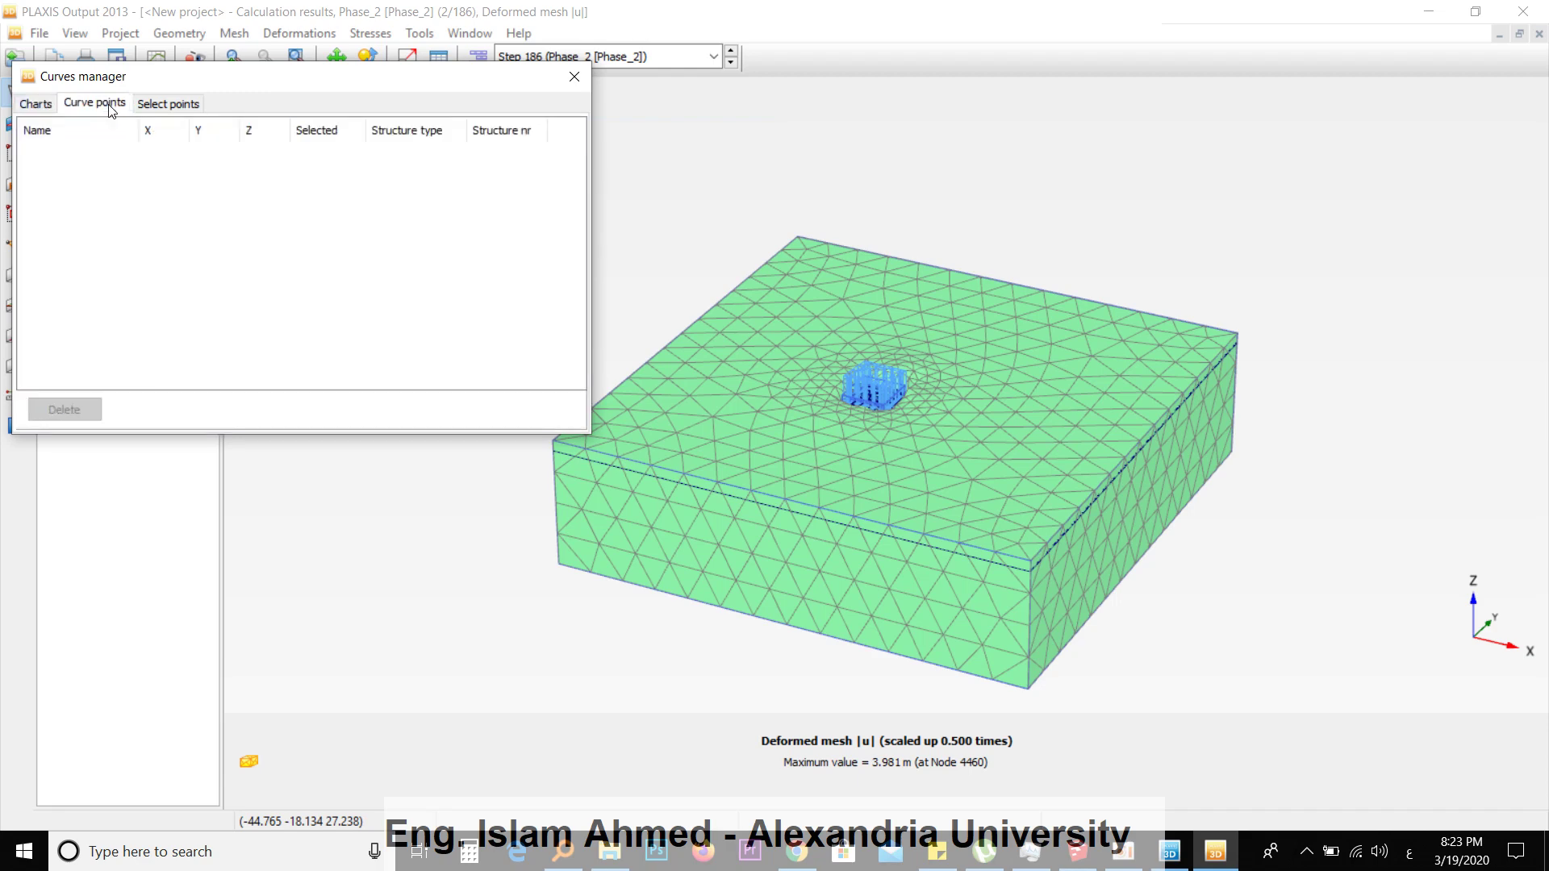
{"action": "left_click", "coordinate": [168, 104]}
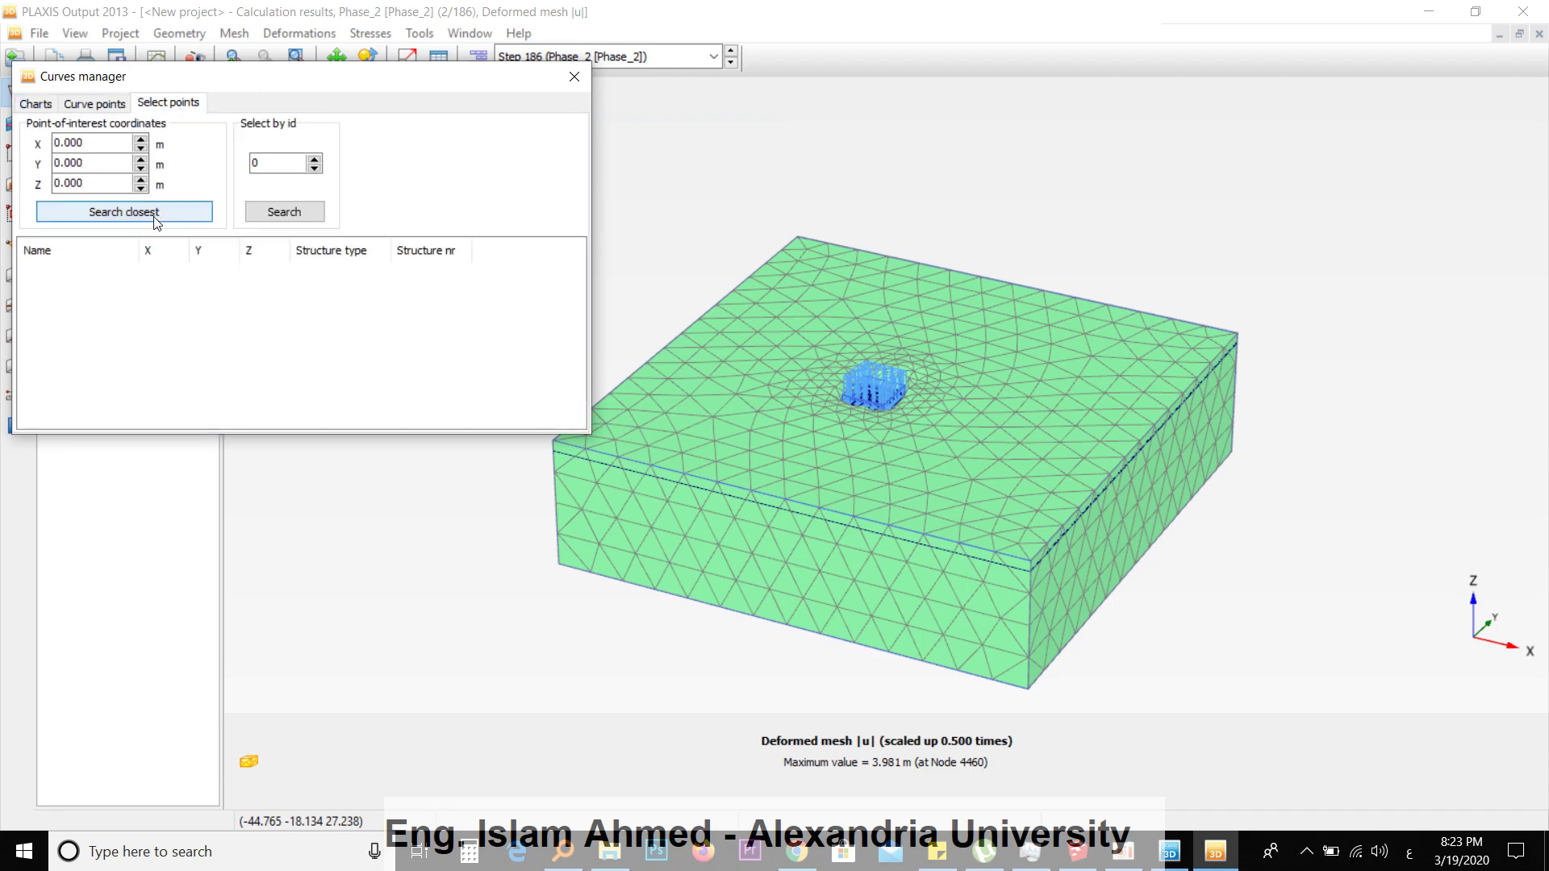
{"action": "left_click", "coordinate": [155, 216]}
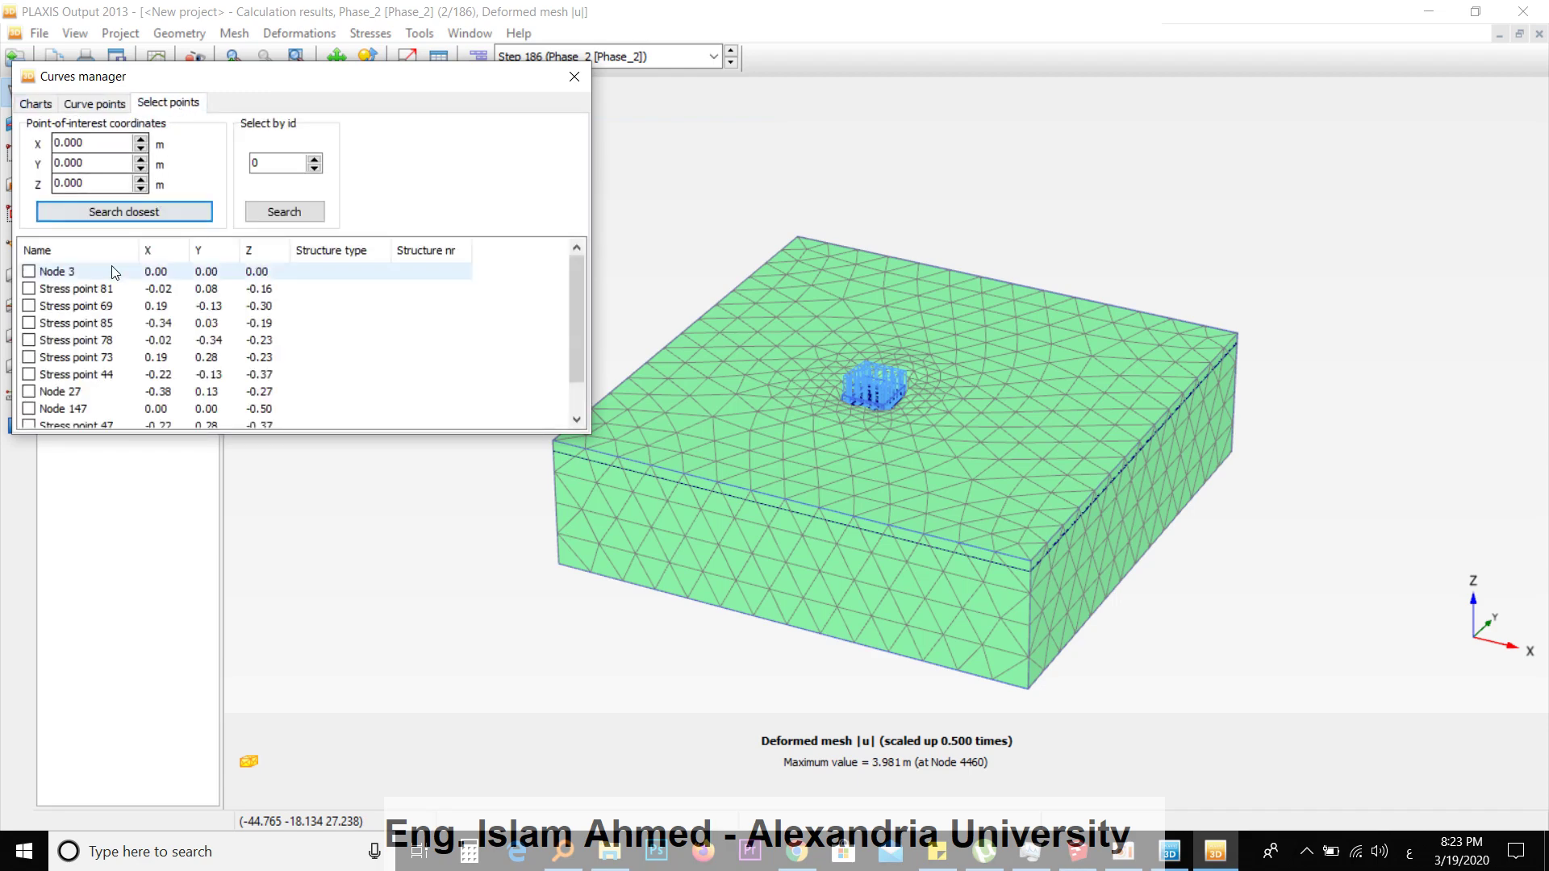
{"action": "left_click", "coordinate": [62, 274]}
{"action": "left_click", "coordinate": [29, 272]}
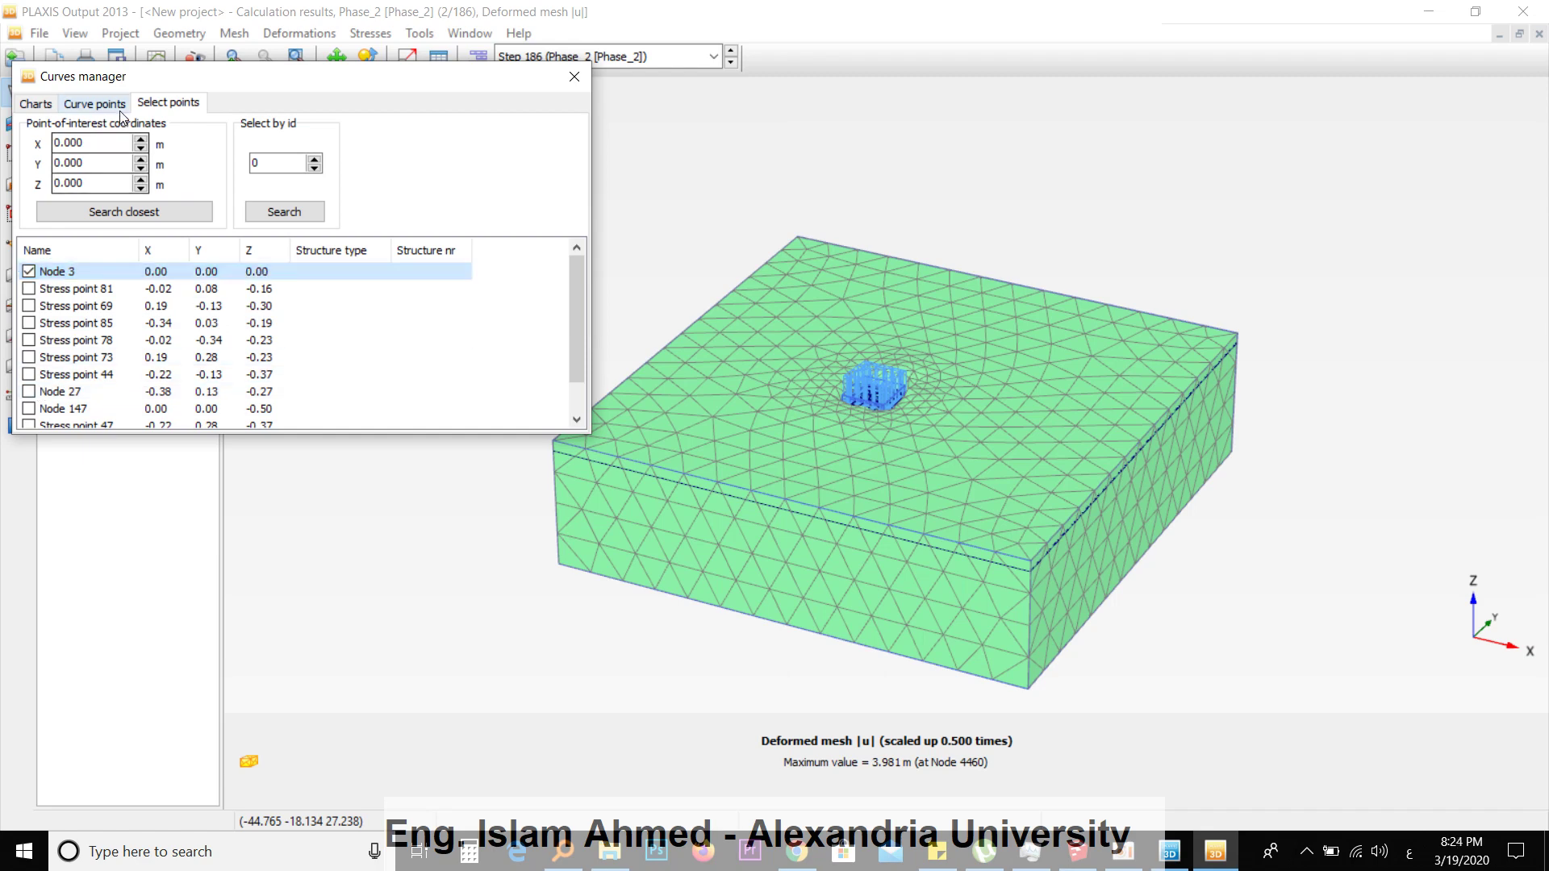
Start a new chart with Node 3's total displacement |u| on the X-axis
{"action": "left_click", "coordinate": [46, 105]}
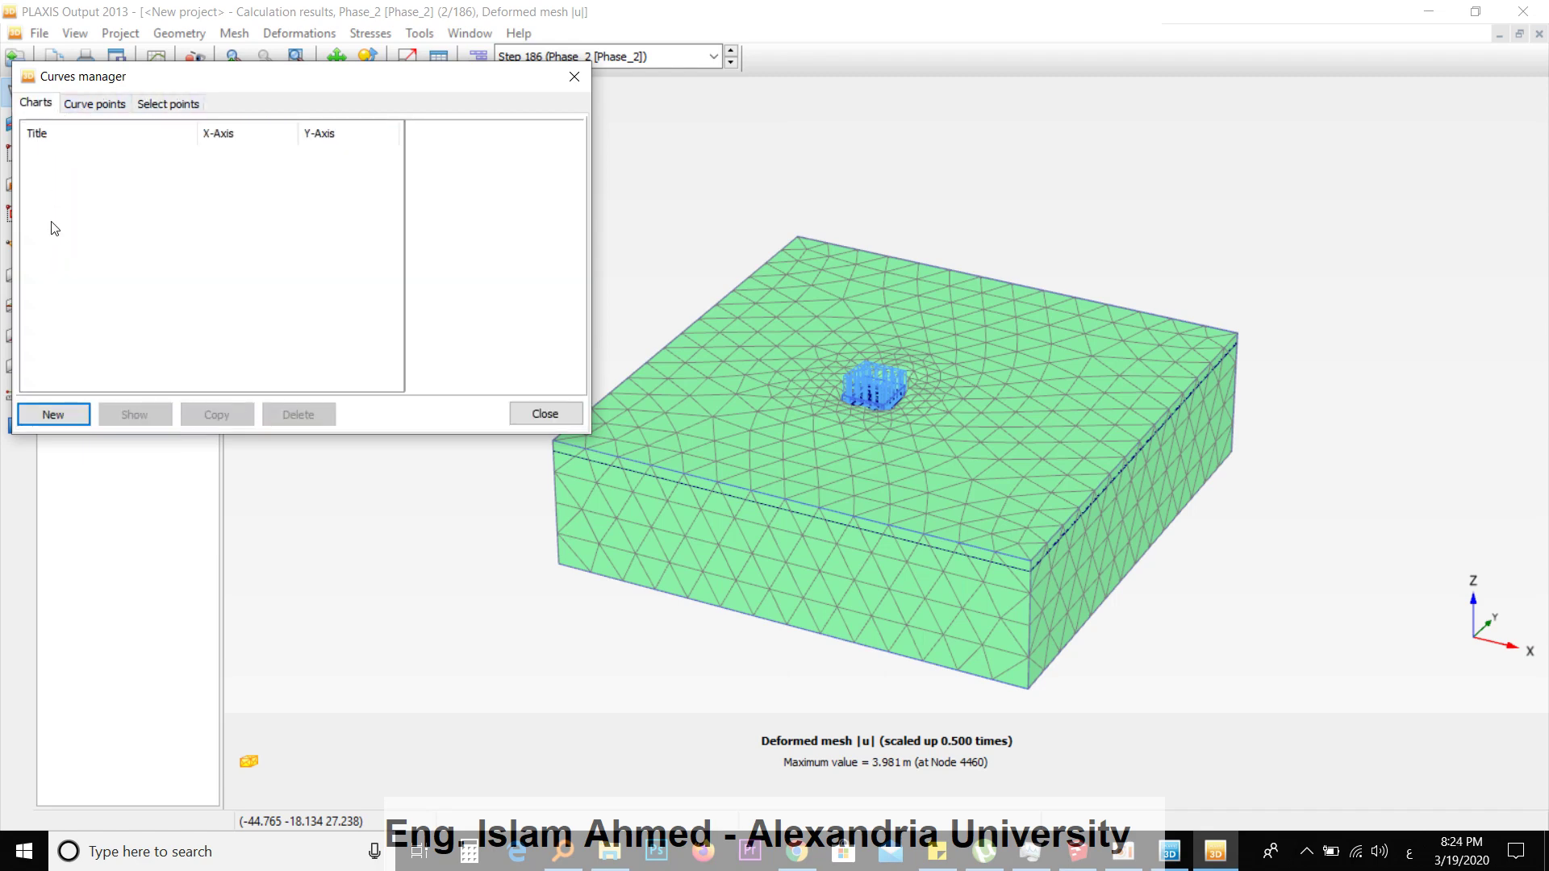
{"action": "left_click", "coordinate": [53, 415]}
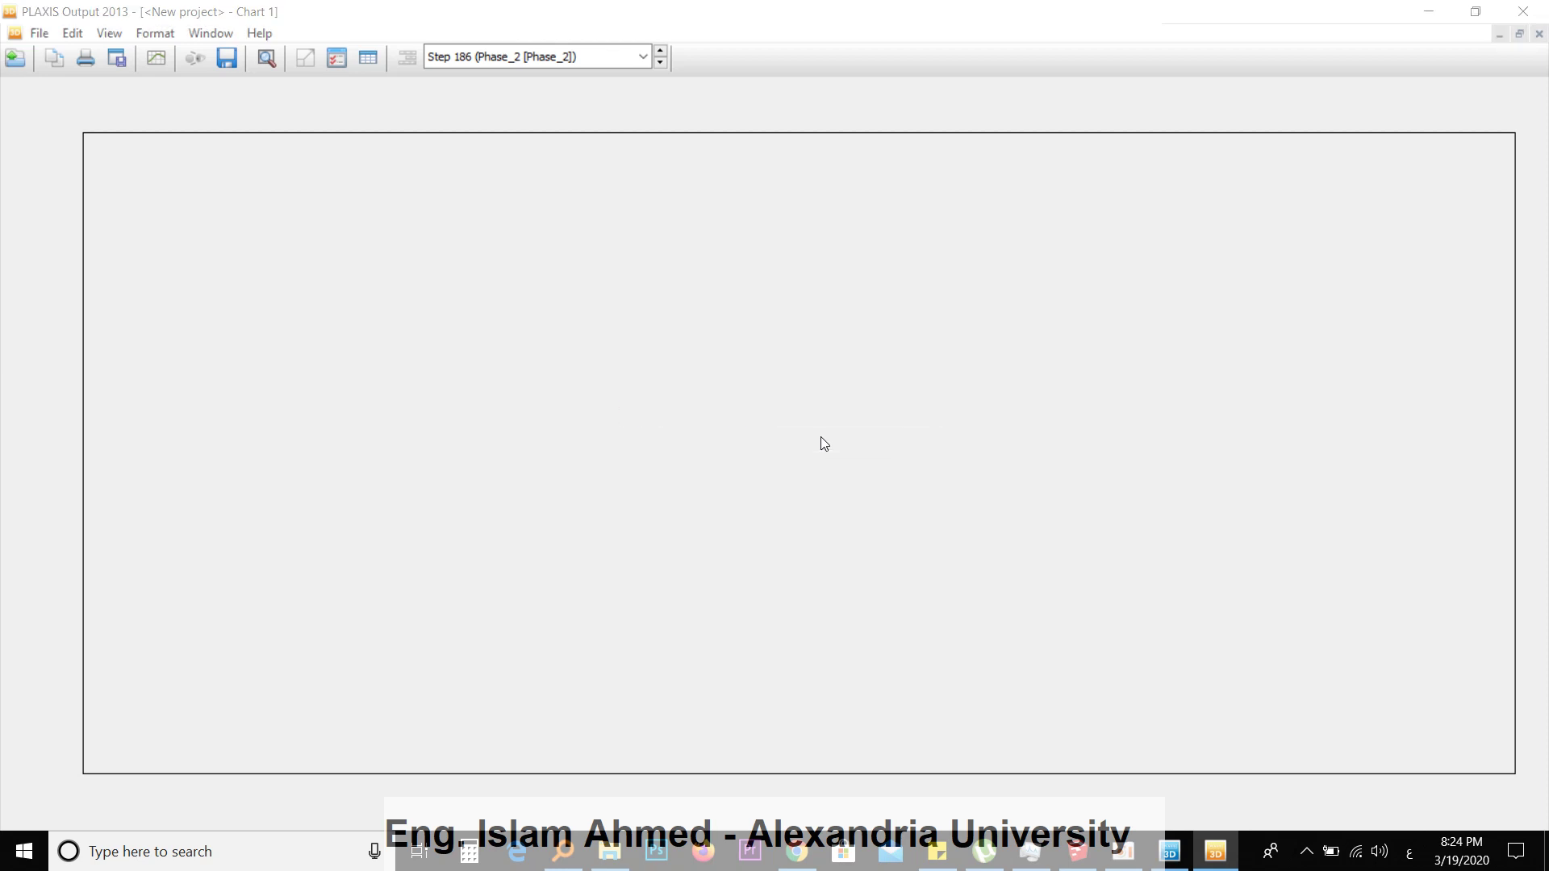
{"action": "left_click", "coordinate": [544, 240]}
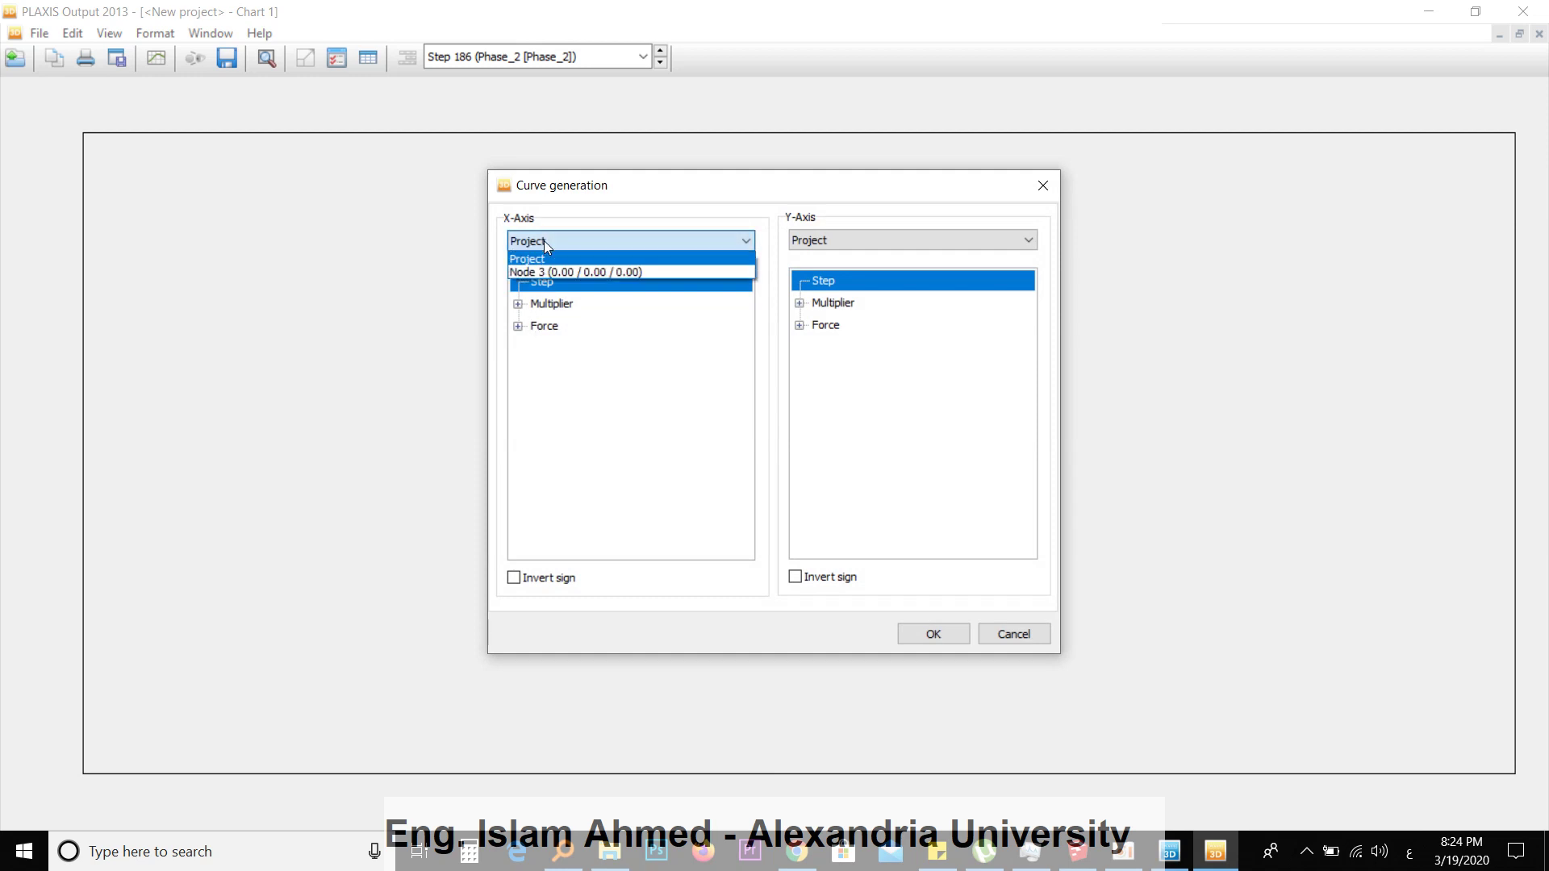
{"action": "left_click", "coordinate": [546, 243]}
{"action": "left_click", "coordinate": [544, 241]}
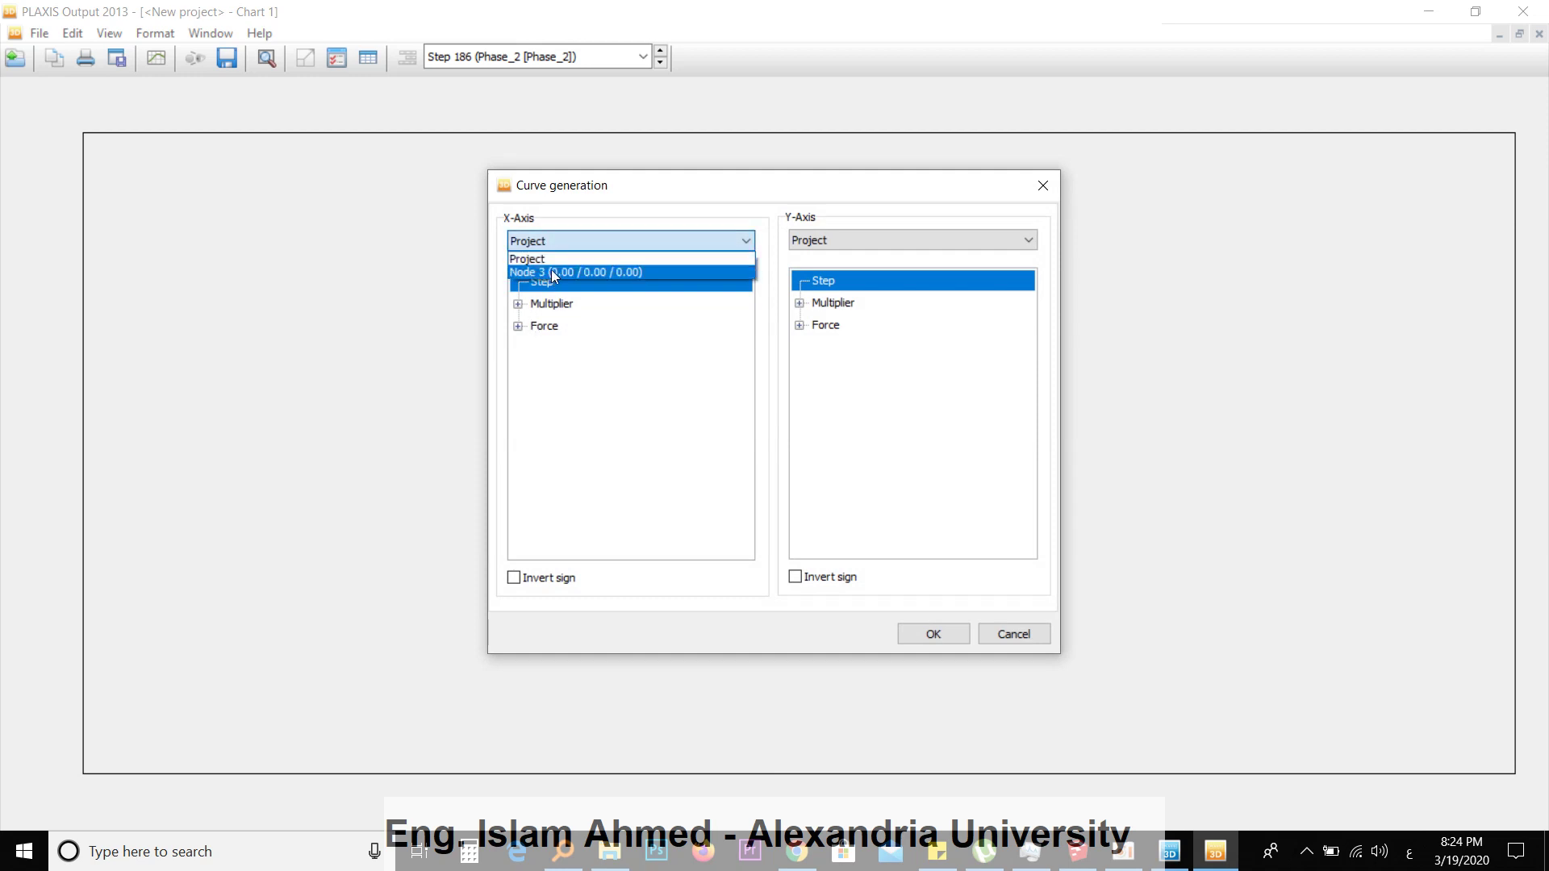
{"action": "left_click", "coordinate": [553, 273]}
{"action": "left_click", "coordinate": [518, 283]}
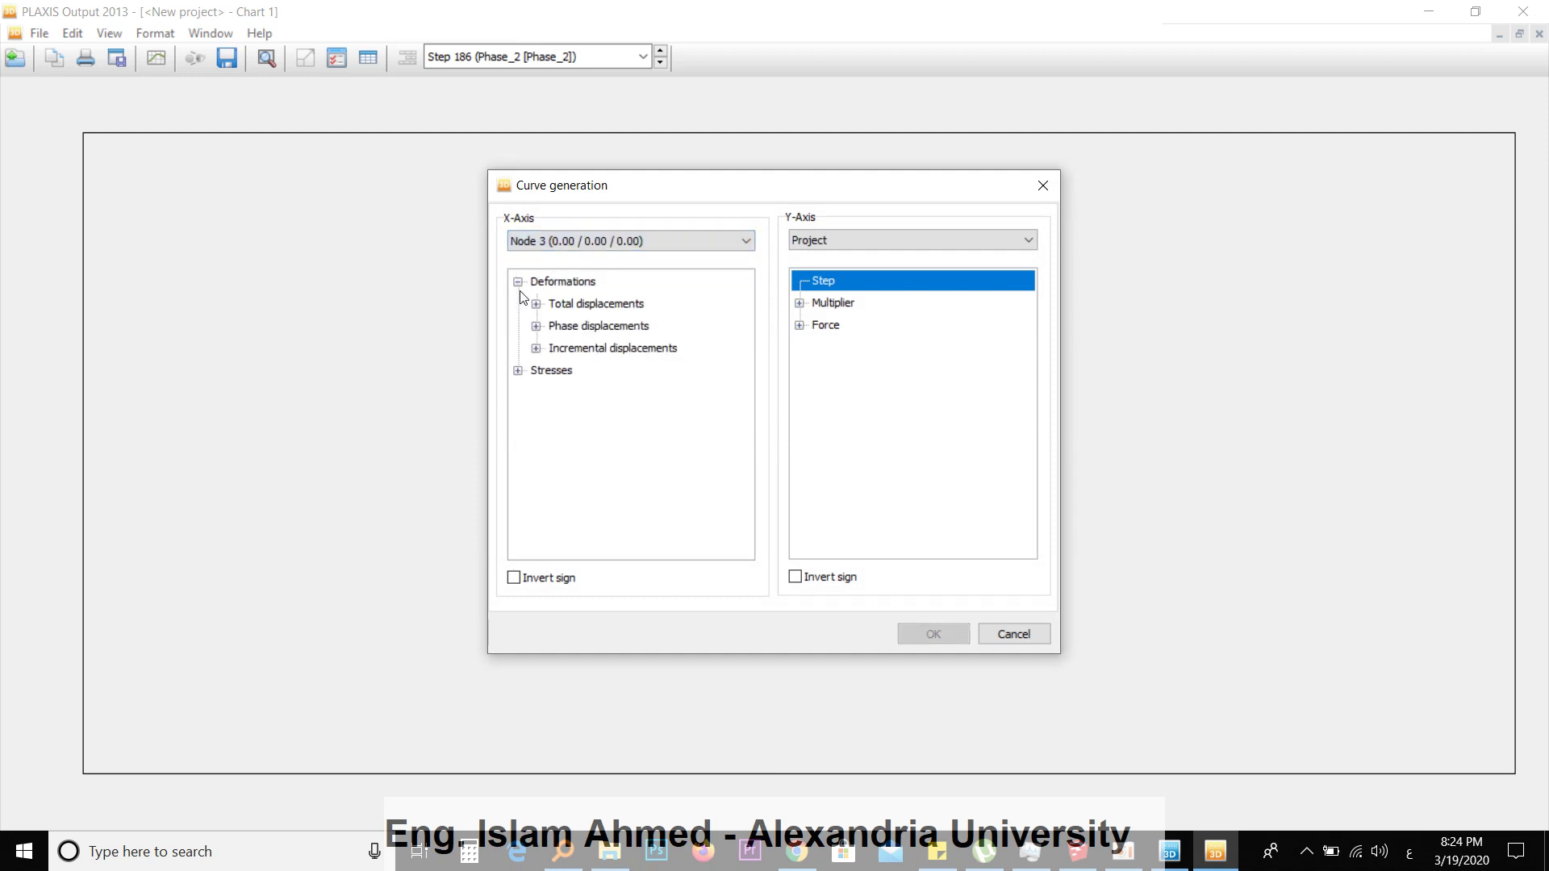
{"action": "left_click", "coordinate": [536, 304]}
{"action": "left_click", "coordinate": [576, 329]}
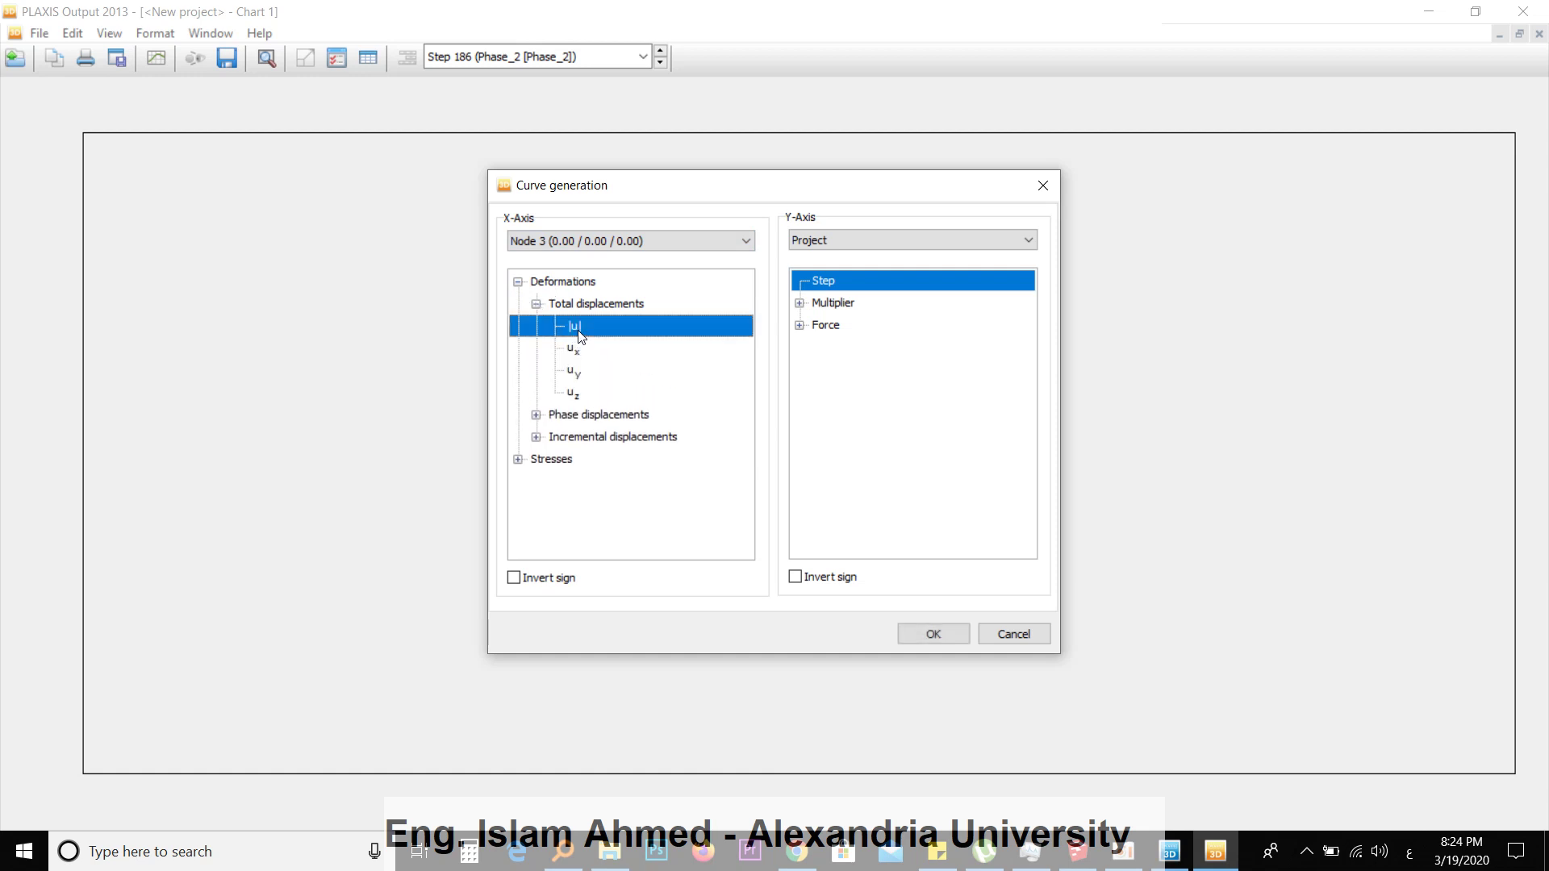
Set the Y-axis to the project multiplier ΣMstage and generate the curve
{"action": "left_click", "coordinate": [912, 239]}
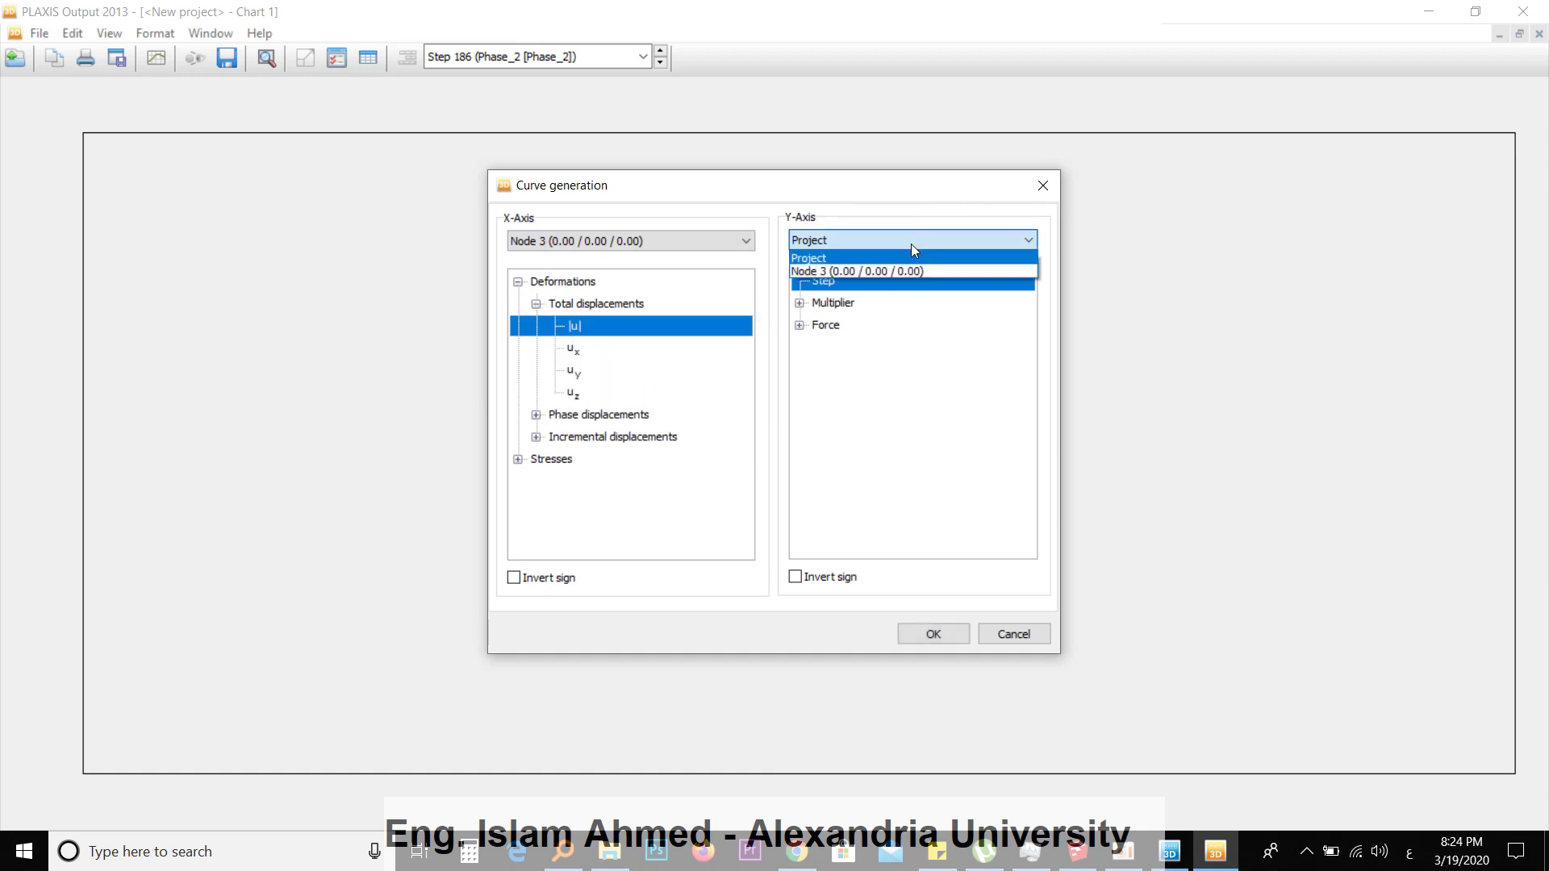
{"action": "left_click", "coordinate": [912, 244]}
{"action": "left_click", "coordinate": [799, 305]}
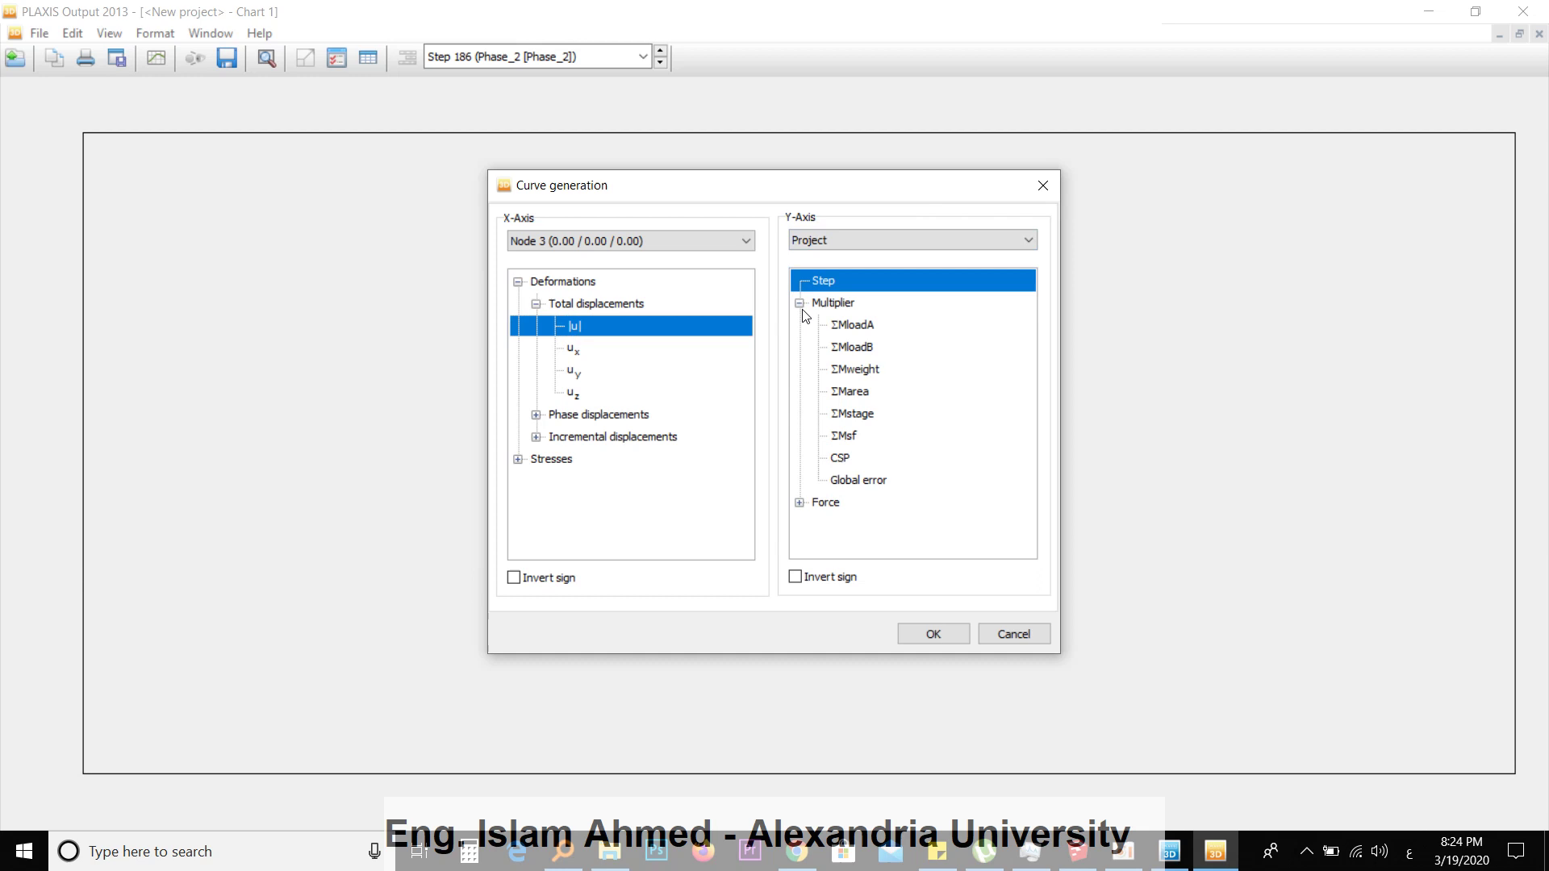
{"action": "left_click", "coordinate": [855, 414]}
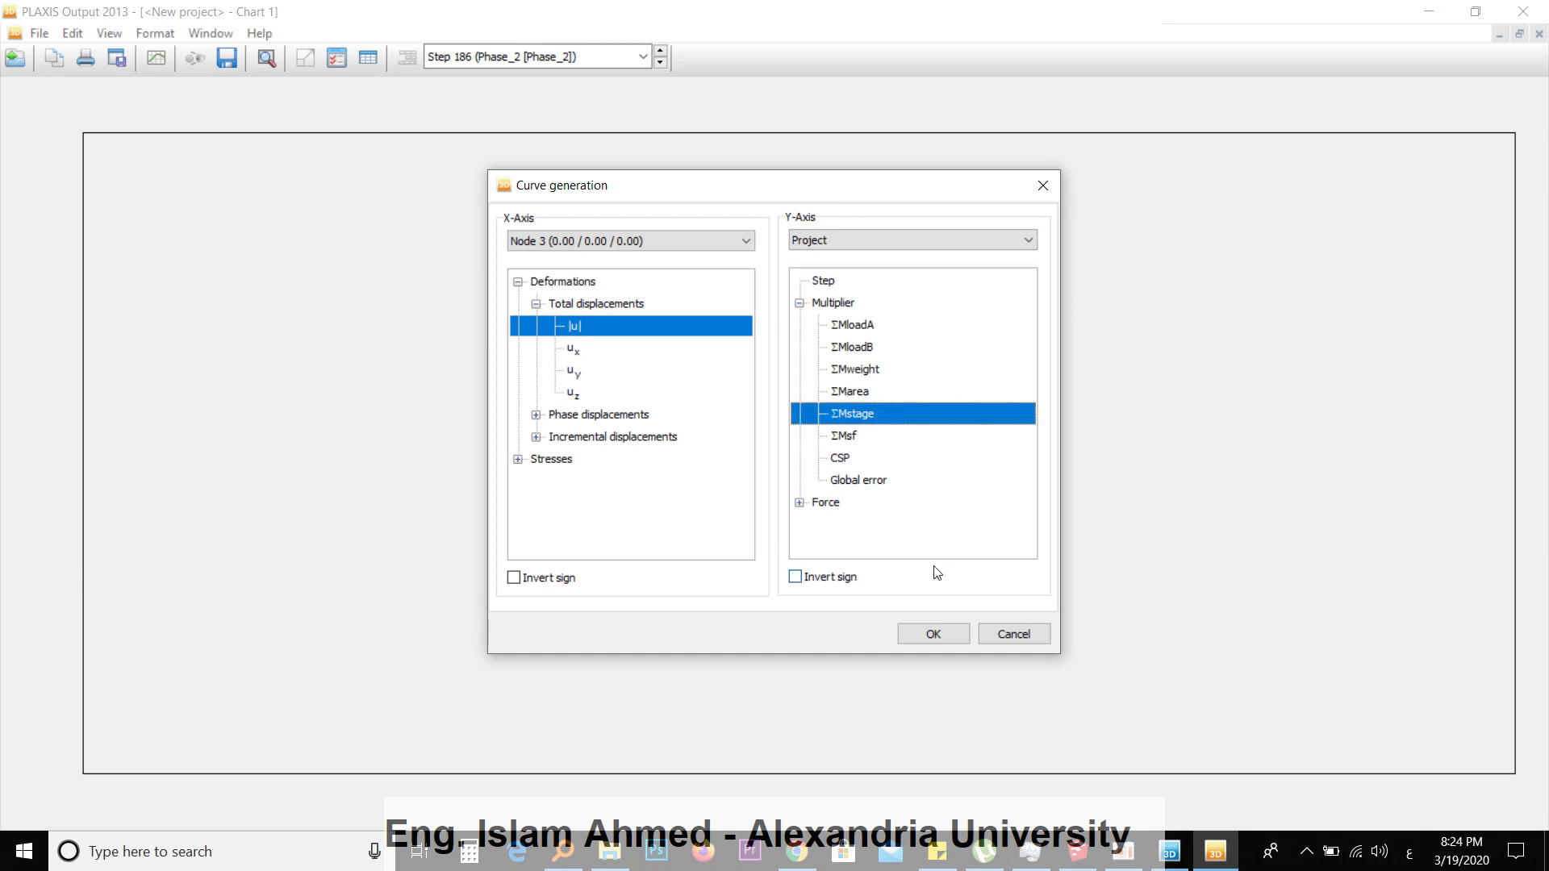
{"action": "left_click", "coordinate": [920, 638]}
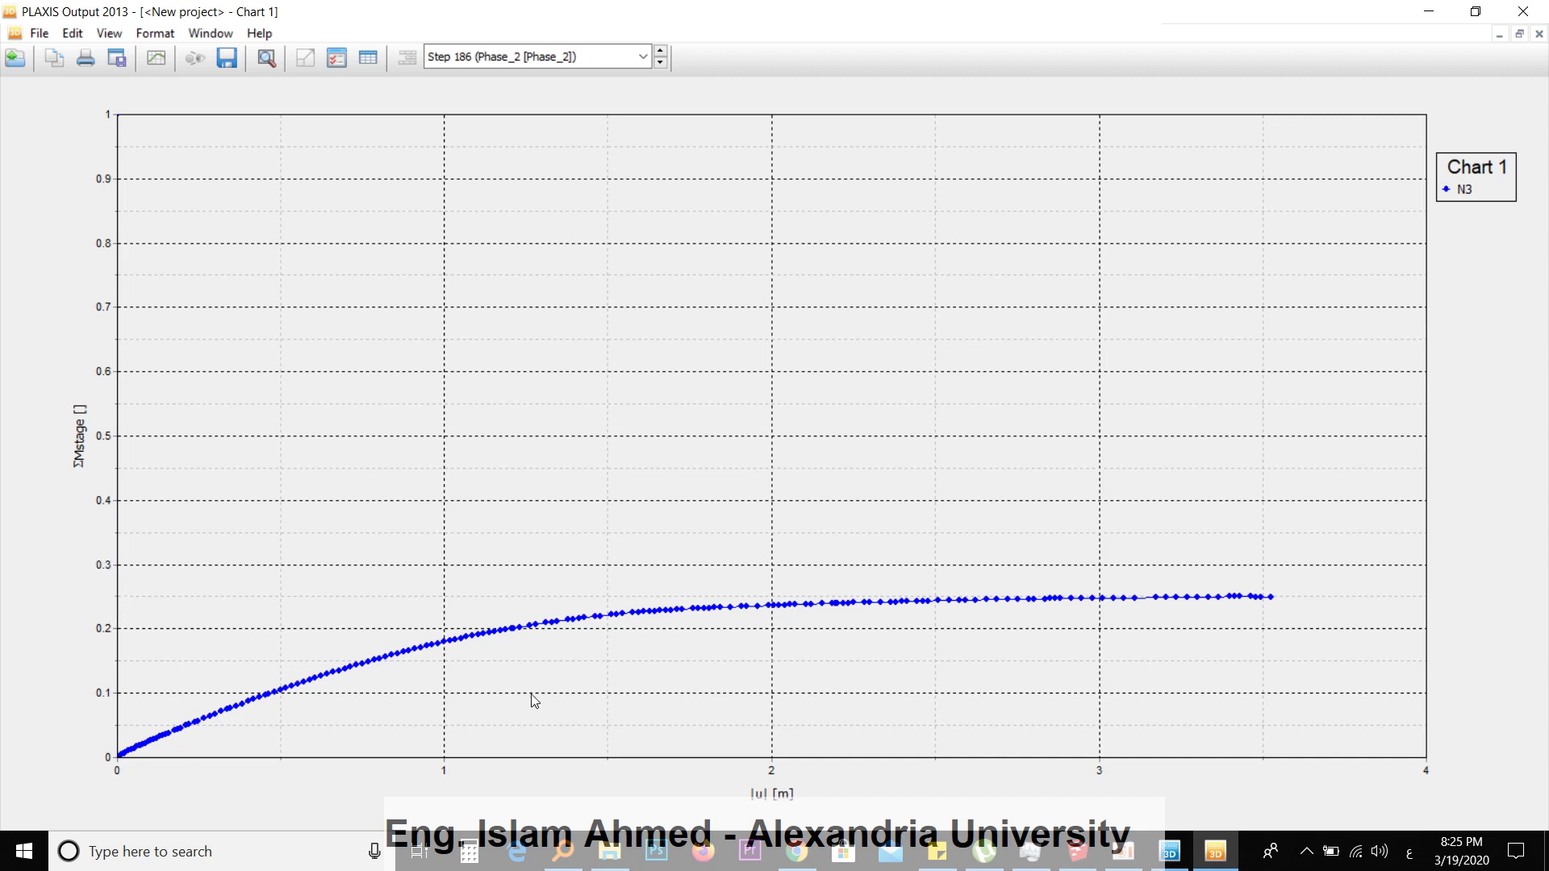
Switch to Calculator, compute the failure load as 0.25 × 20000, and return to the chart
{"action": "left_click", "coordinate": [470, 851]}
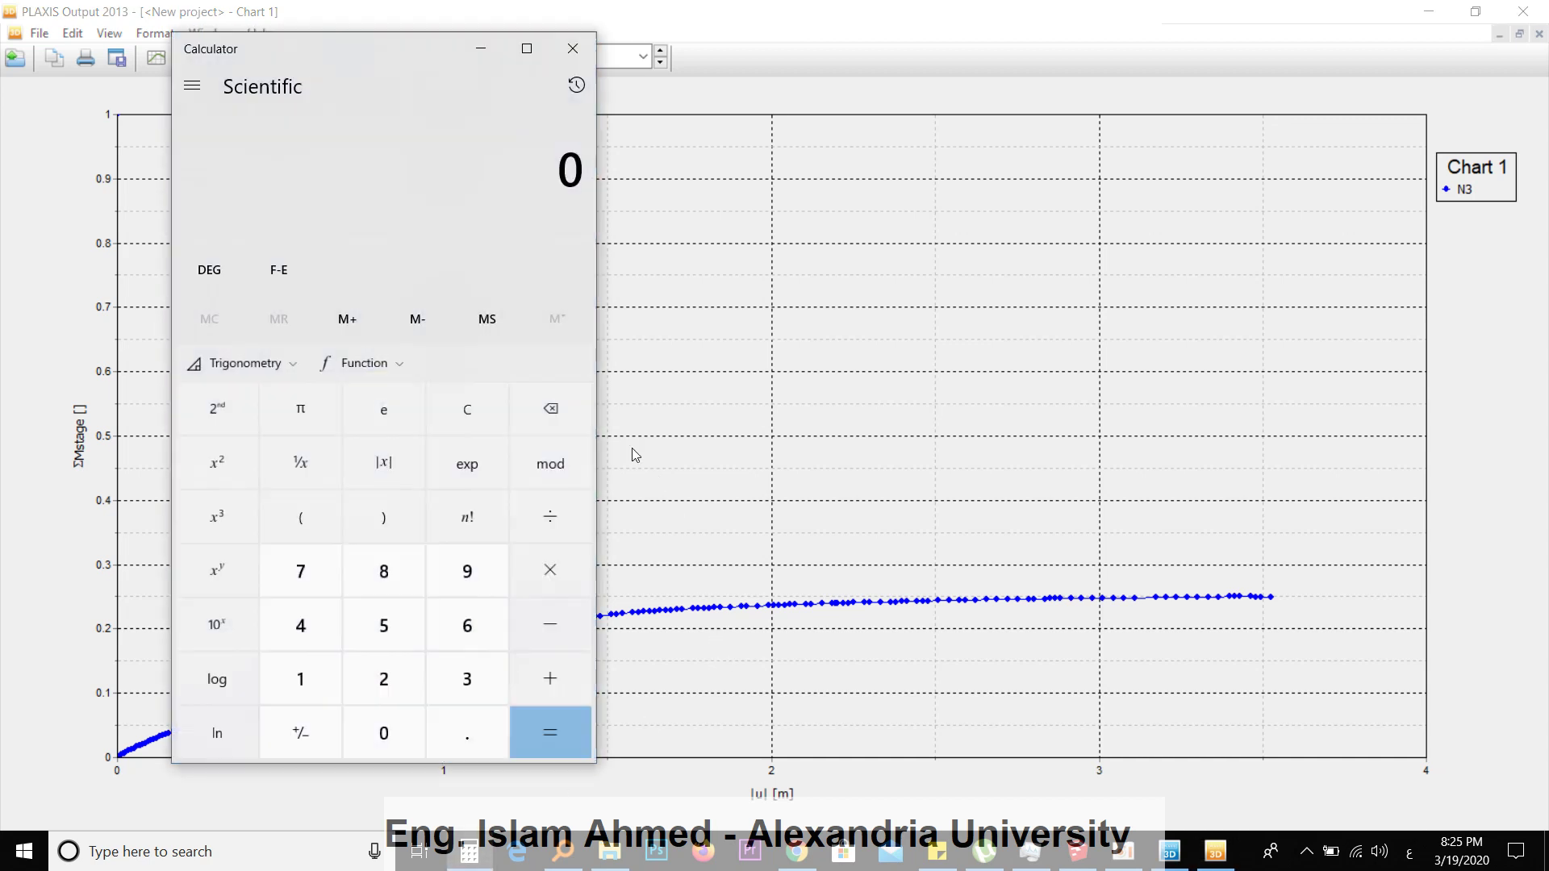
{"action": "type", "text": "0.25"}
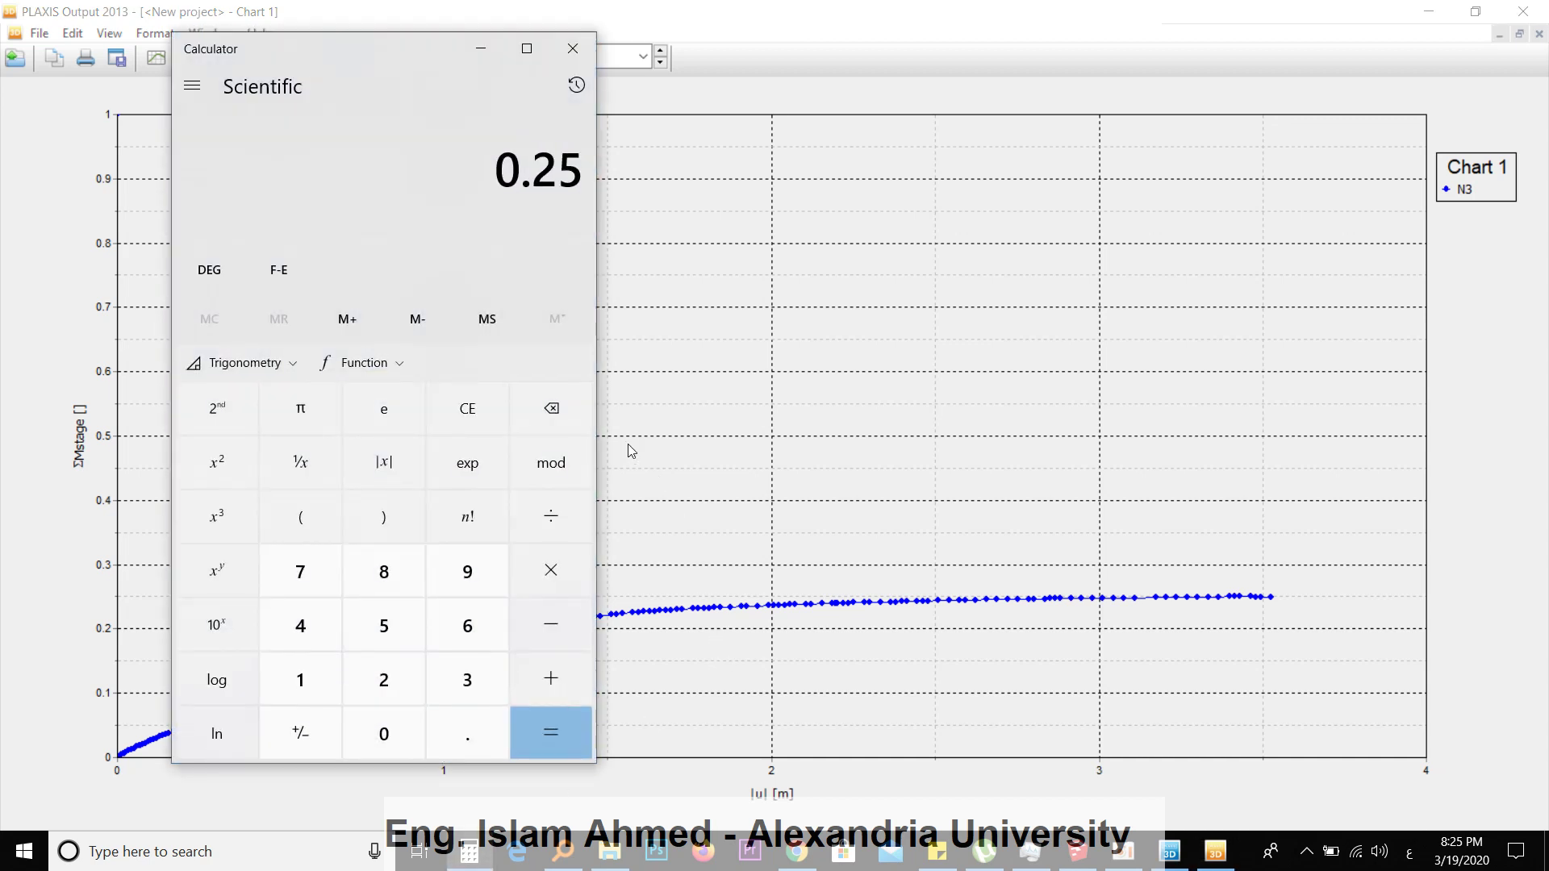
{"action": "type", "text": "*200000"}
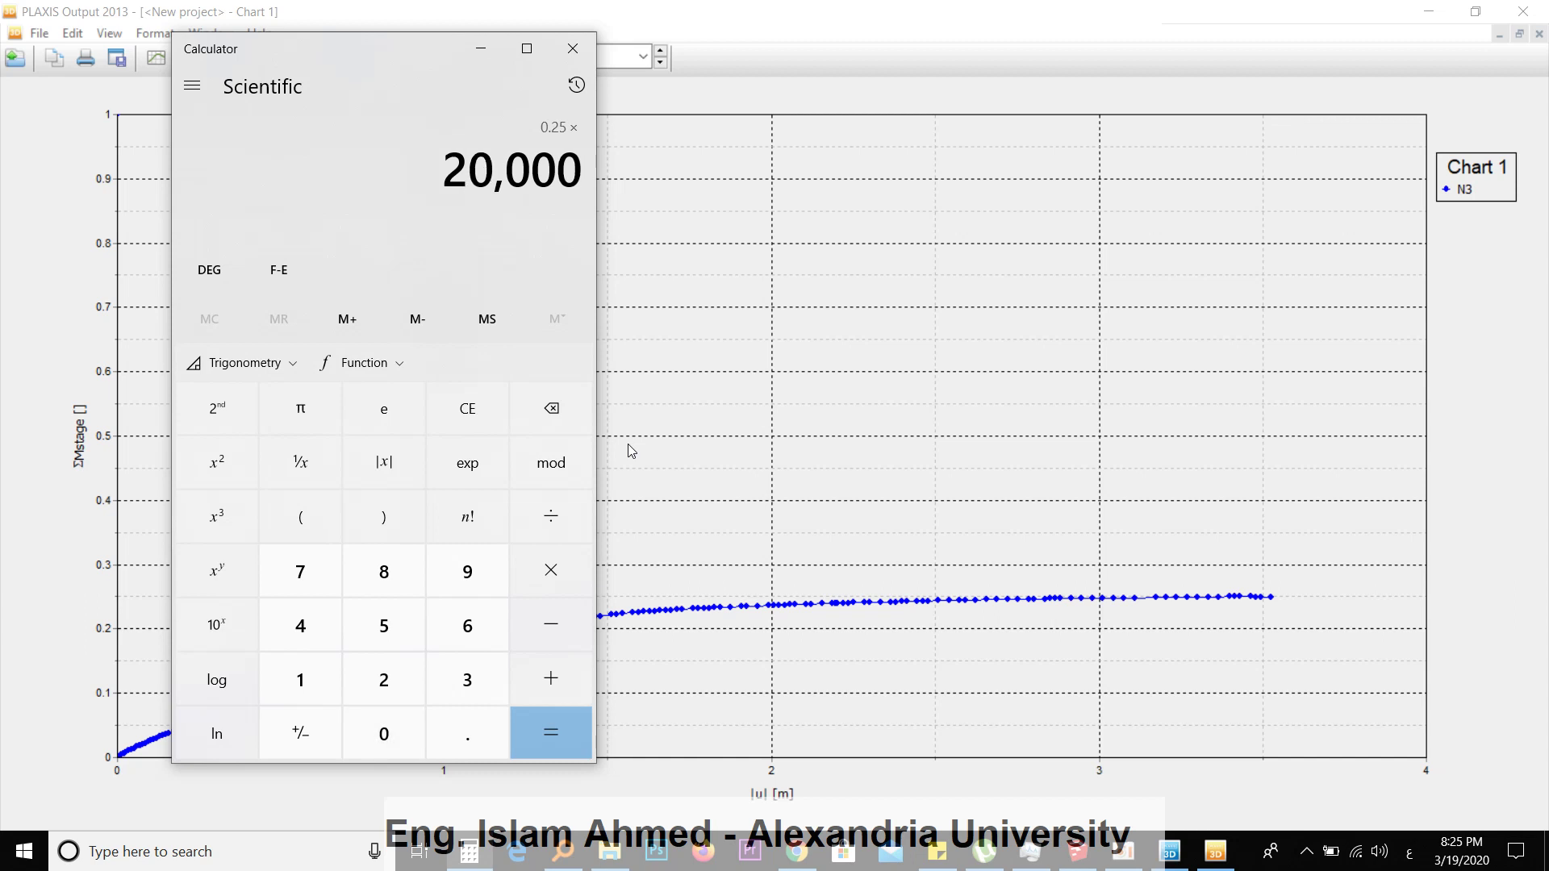
{"action": "key", "text": "Return"}
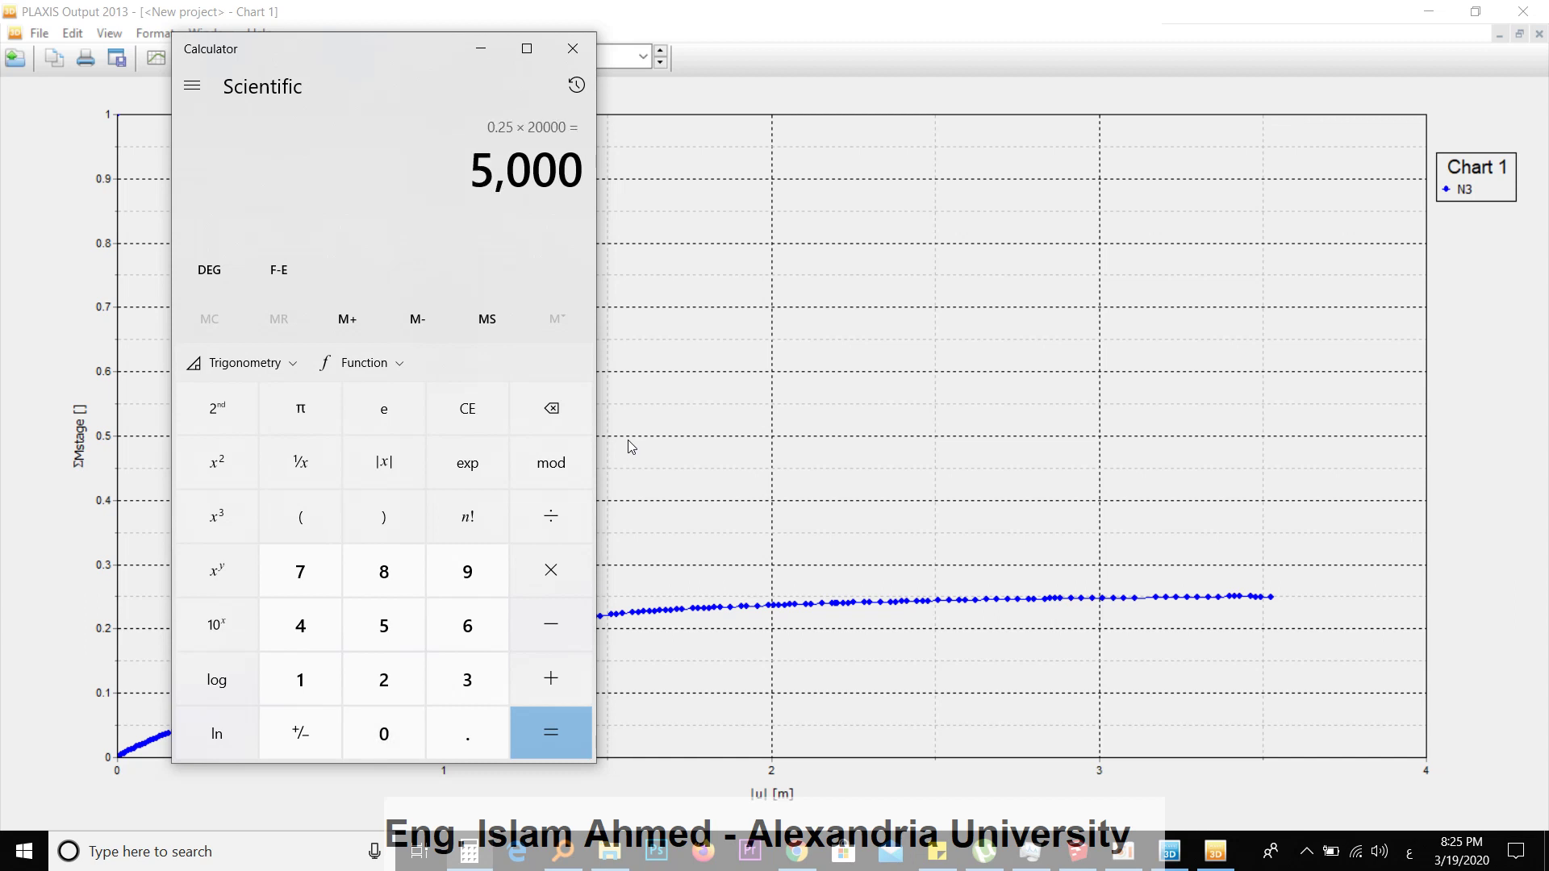
{"action": "left_click", "coordinate": [986, 453]}
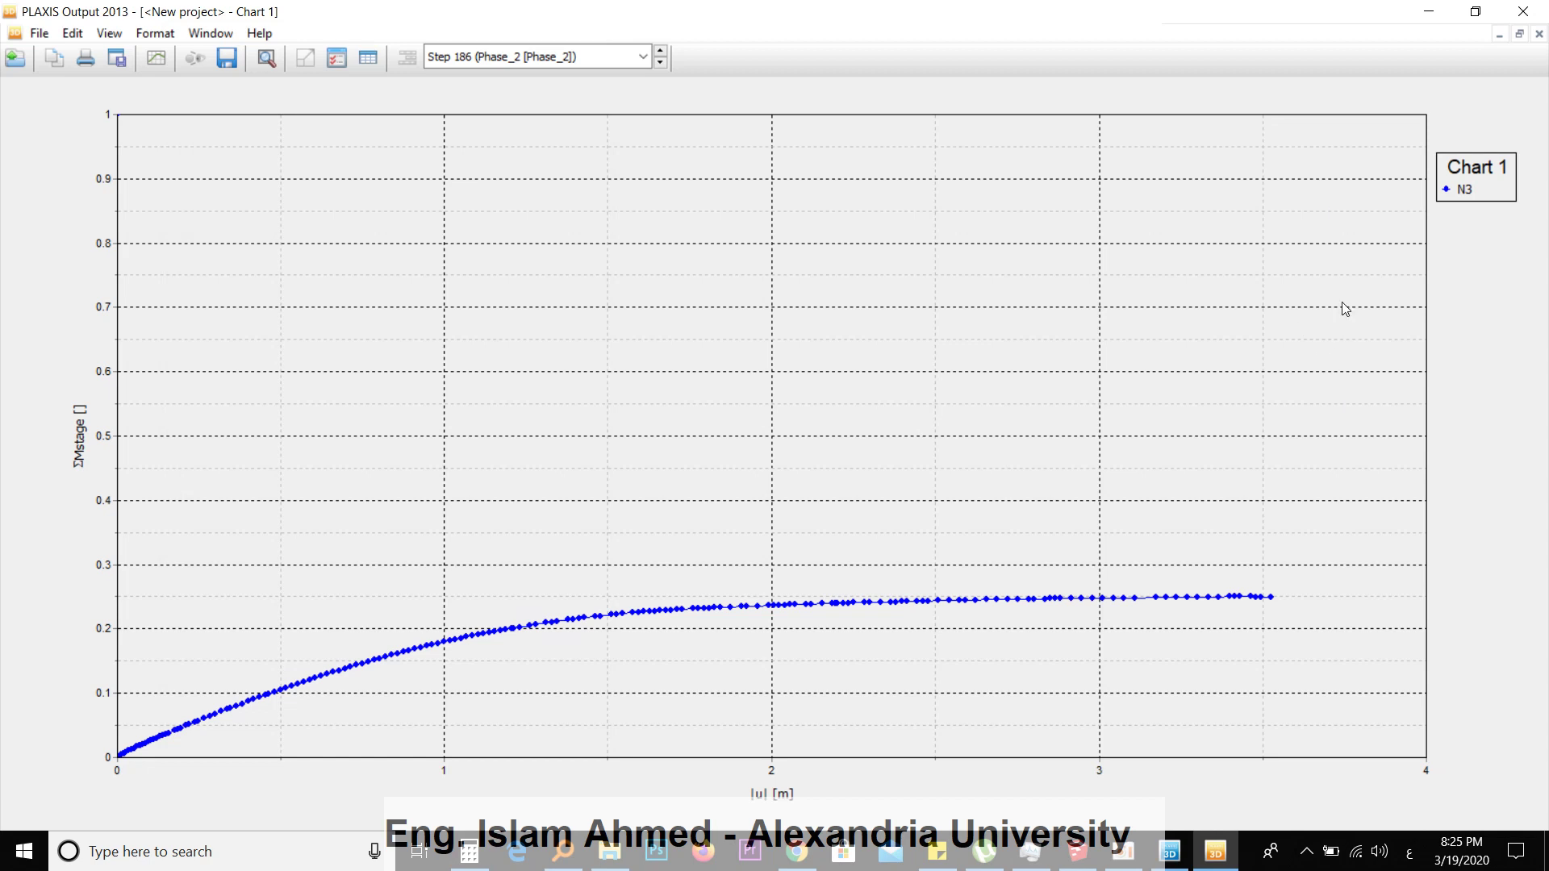
Close the chart with its changes saved and display the total displacements |u| for Phase_2
{"action": "left_click", "coordinate": [1539, 34]}
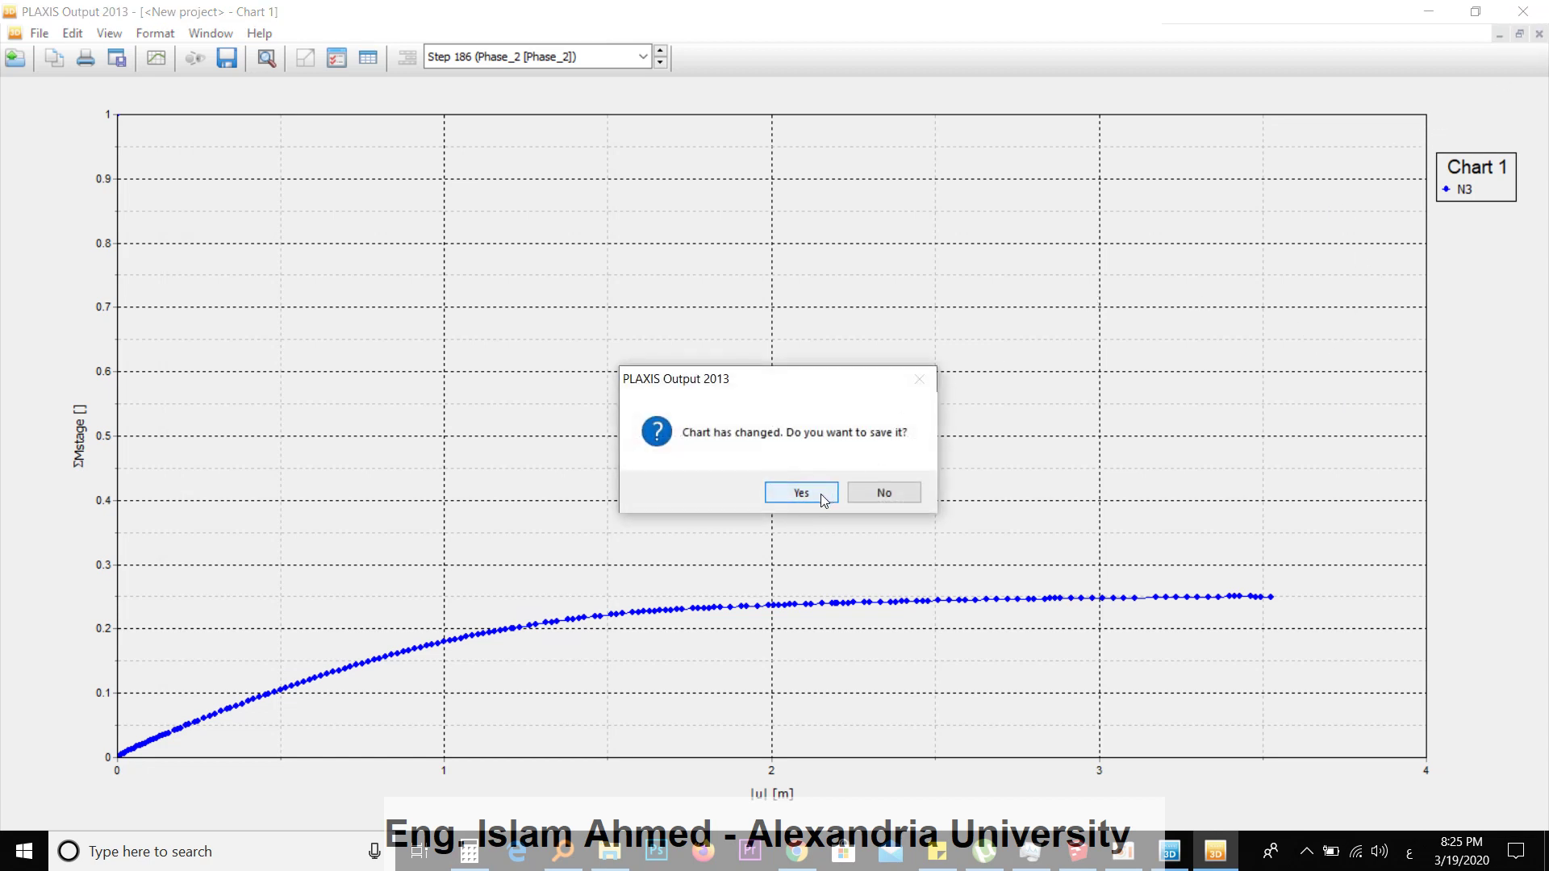
{"action": "left_click", "coordinate": [822, 496]}
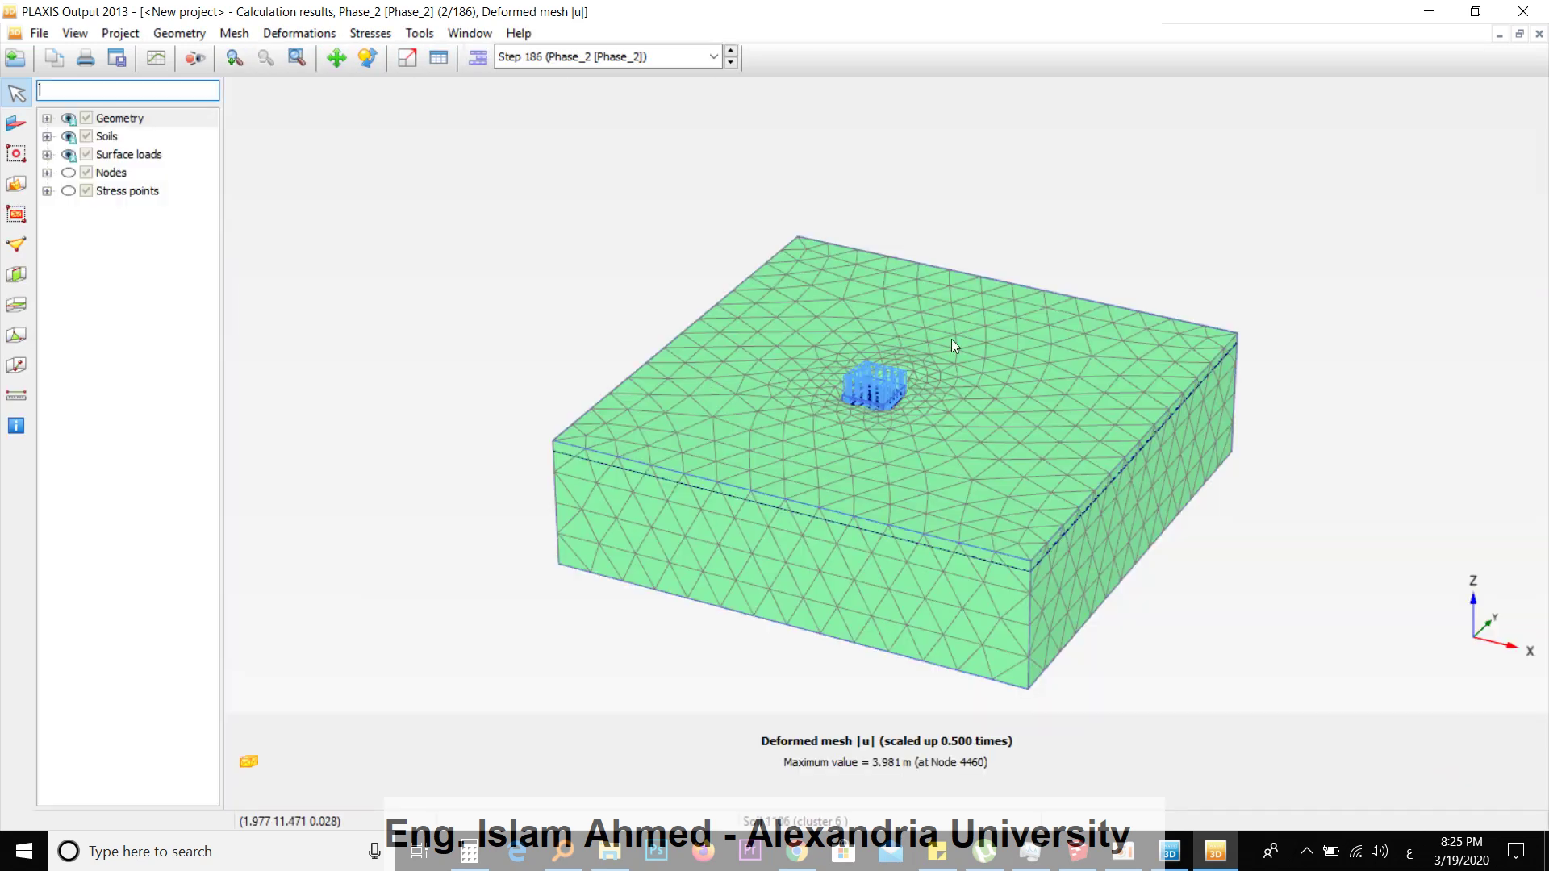
{"action": "left_click", "coordinate": [320, 35]}
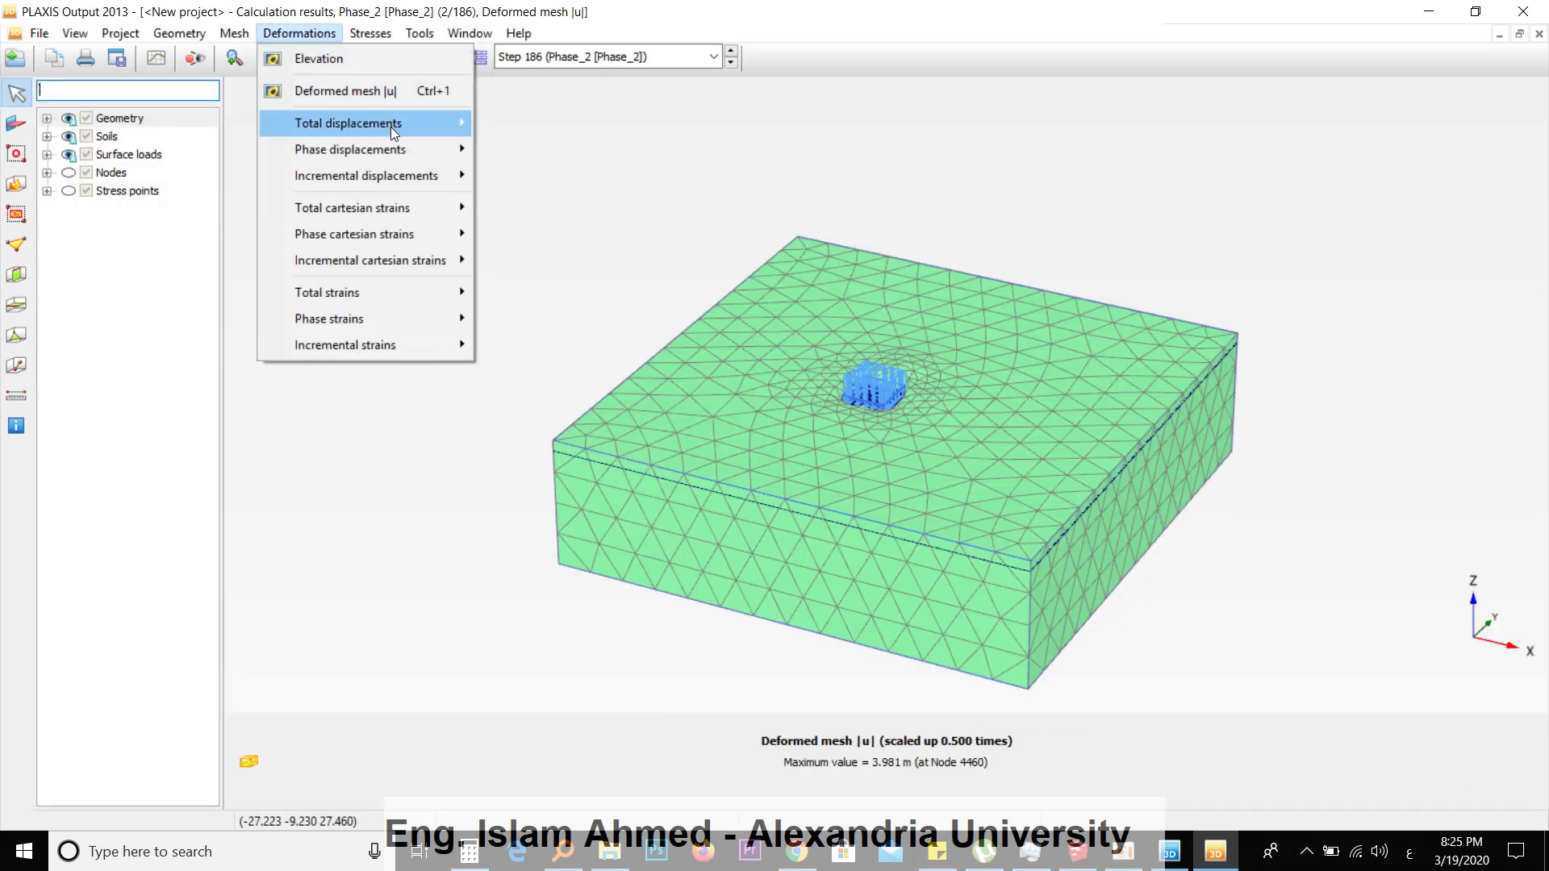
{"action": "mouse_move", "coordinate": [428, 130]}
{"action": "left_click", "coordinate": [513, 126]}
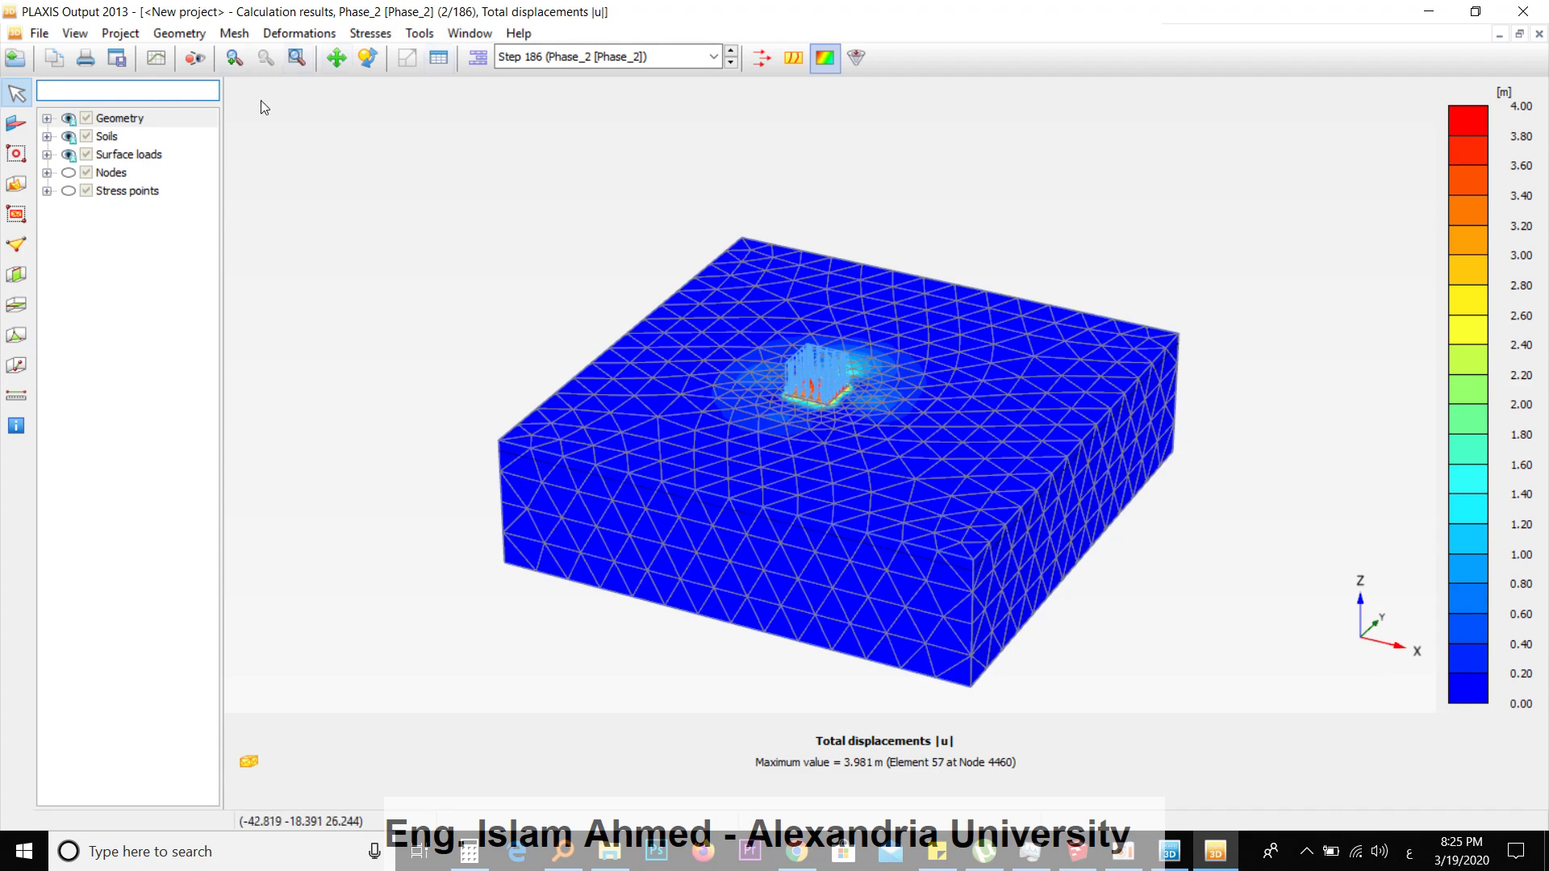
Create a vertical cross section through the foundation, running from X = -20 to X = 24
{"action": "left_click", "coordinate": [23, 284]}
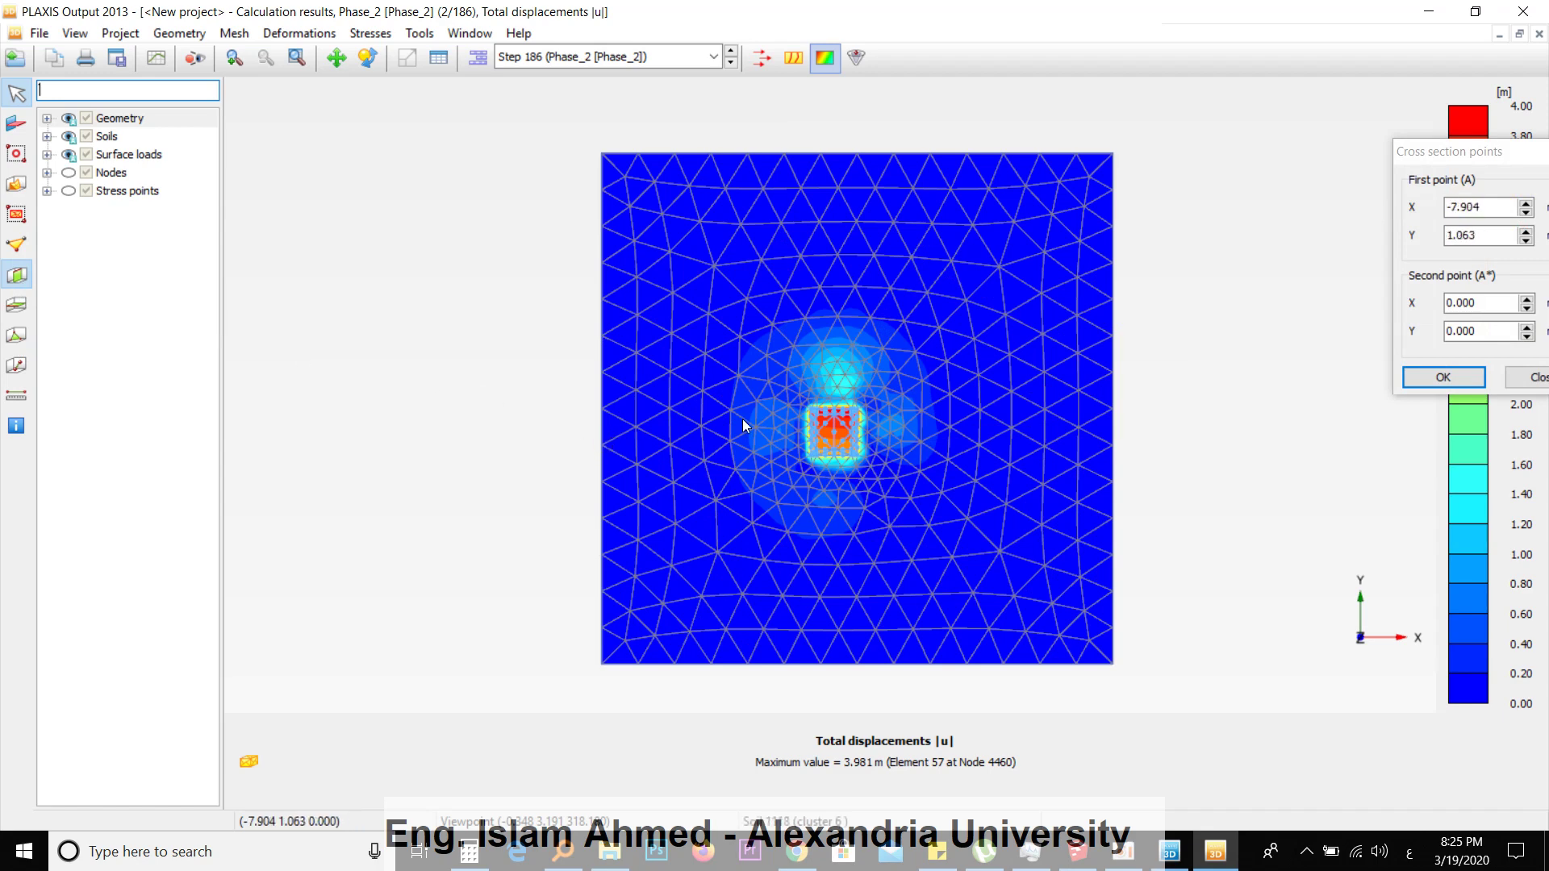
{"action": "left_click", "coordinate": [1433, 218]}
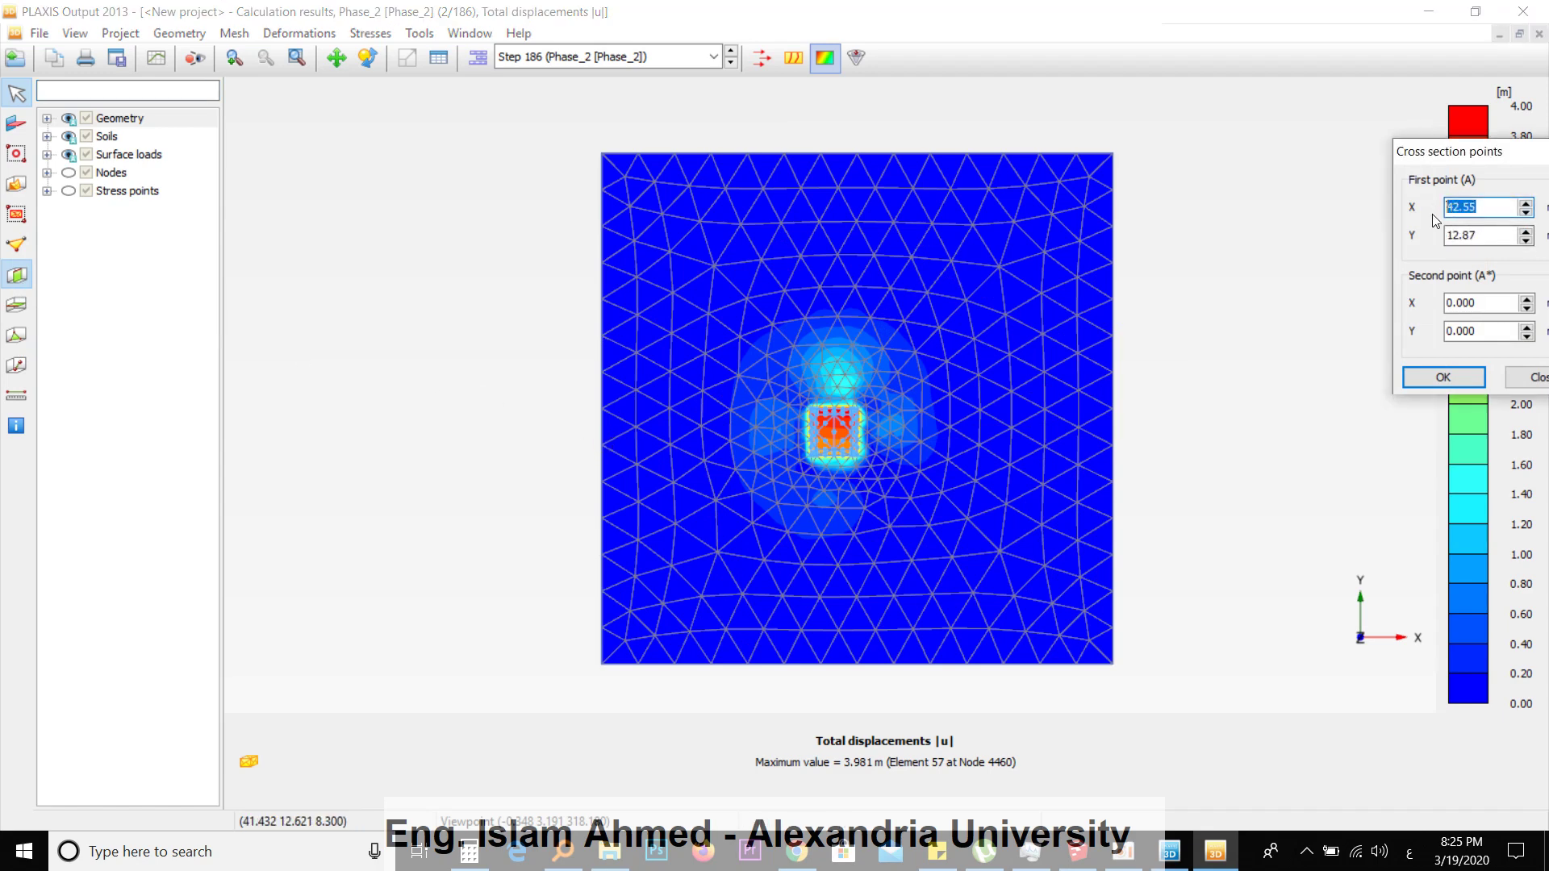
{"action": "type", "text": "-20"}
{"action": "key", "text": "Tab"}
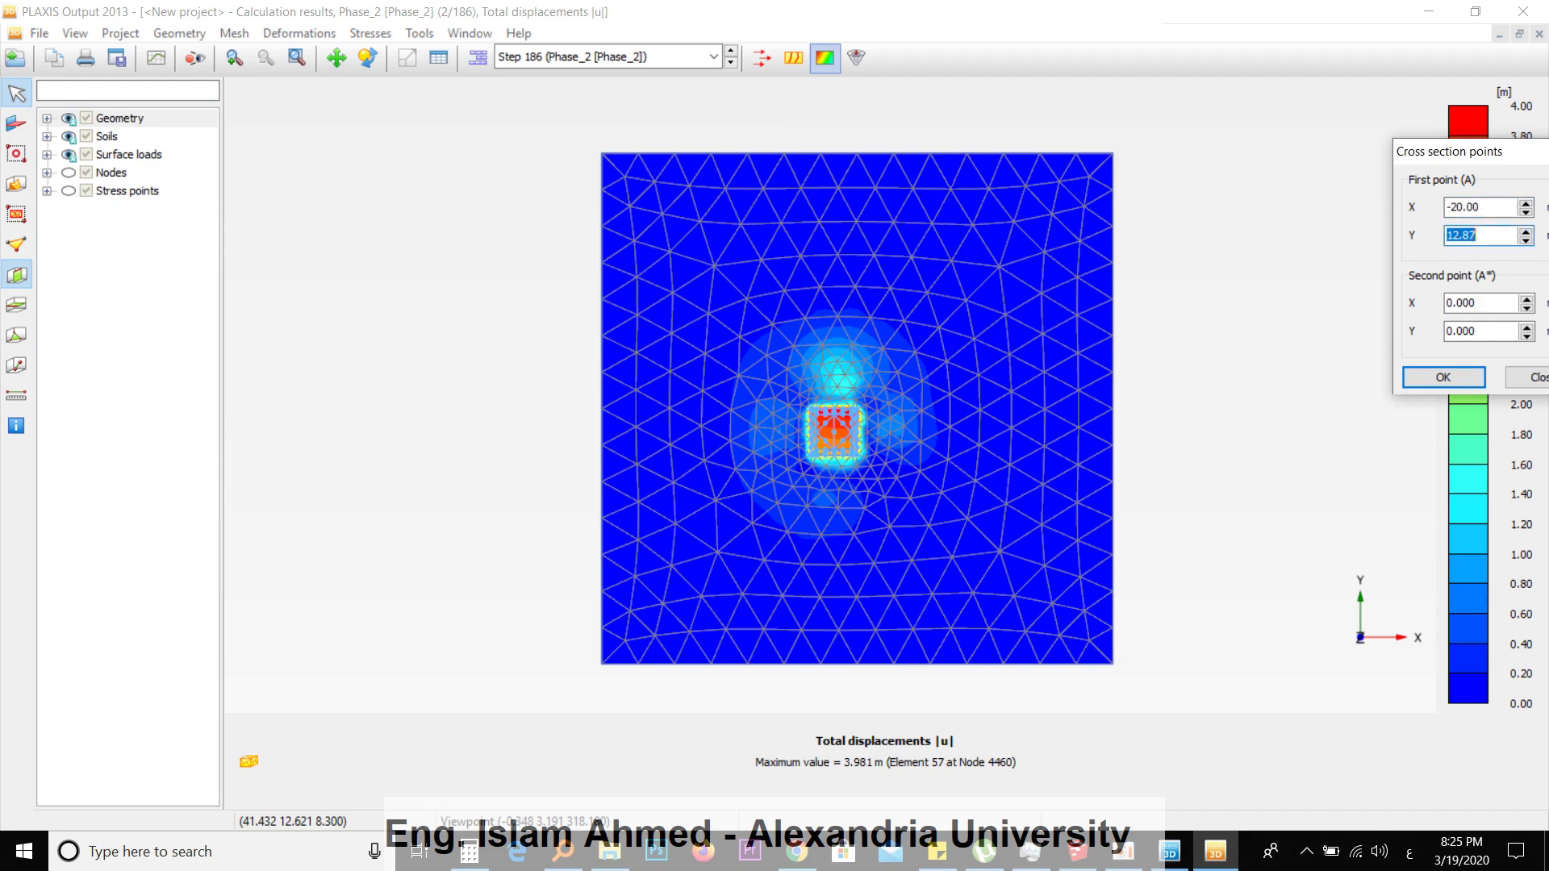
{"action": "key", "text": "Tab"}
{"action": "type", "text": "24"}
{"action": "key", "text": "Tab"}
{"action": "left_click", "coordinate": [1444, 377]}
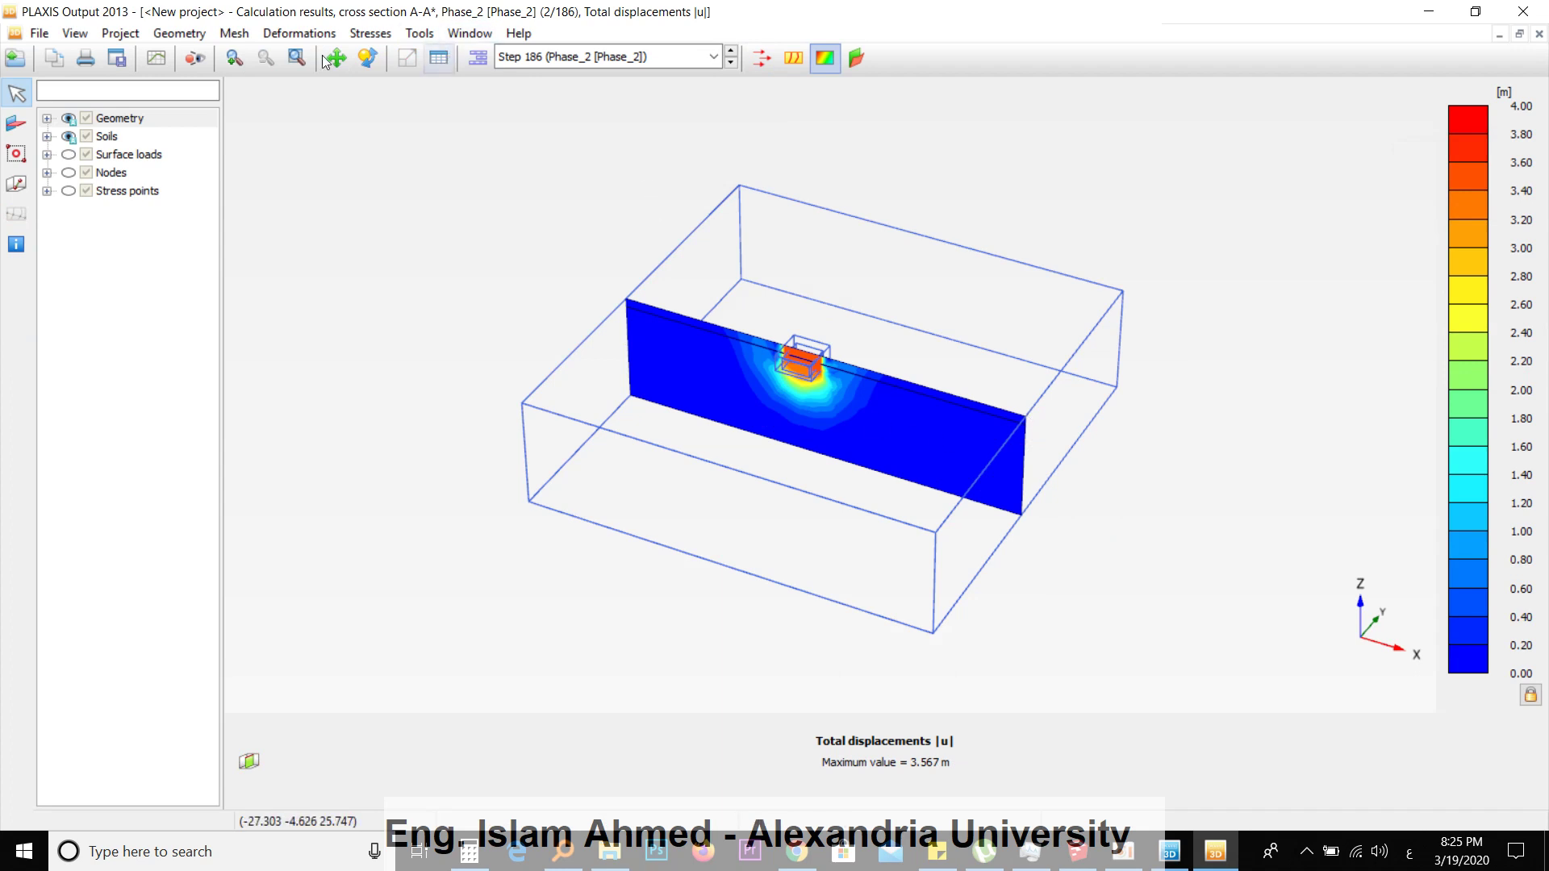
Set the cross section's viewpoint to the standard front view for a close look at the displacements beneath the foundation
{"action": "left_click", "coordinate": [72, 37]}
{"action": "left_click", "coordinate": [141, 115]}
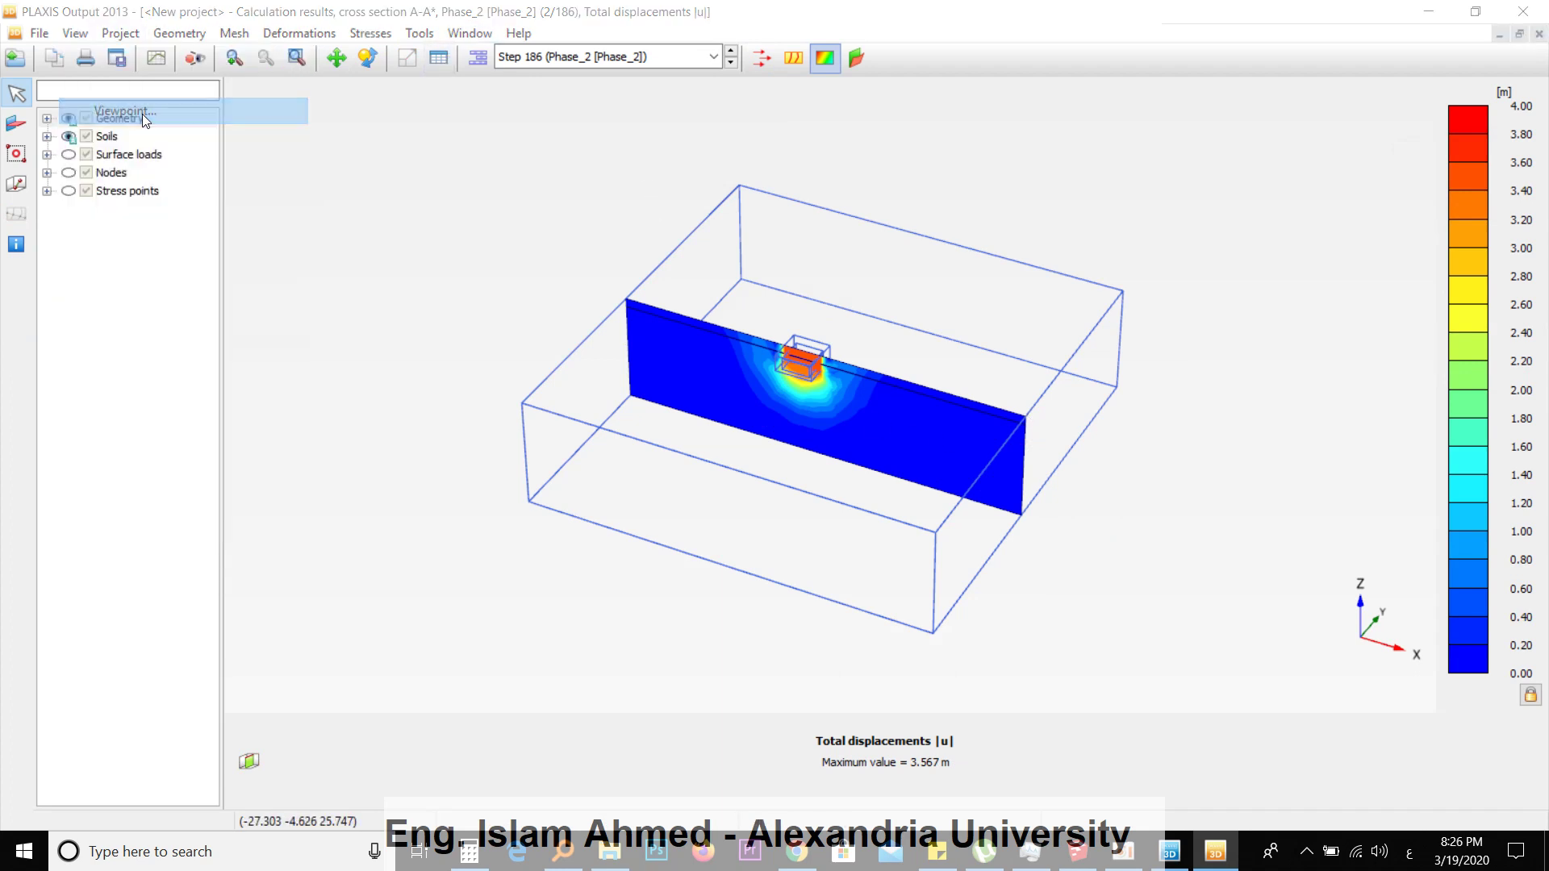
{"action": "left_click", "coordinate": [428, 315]}
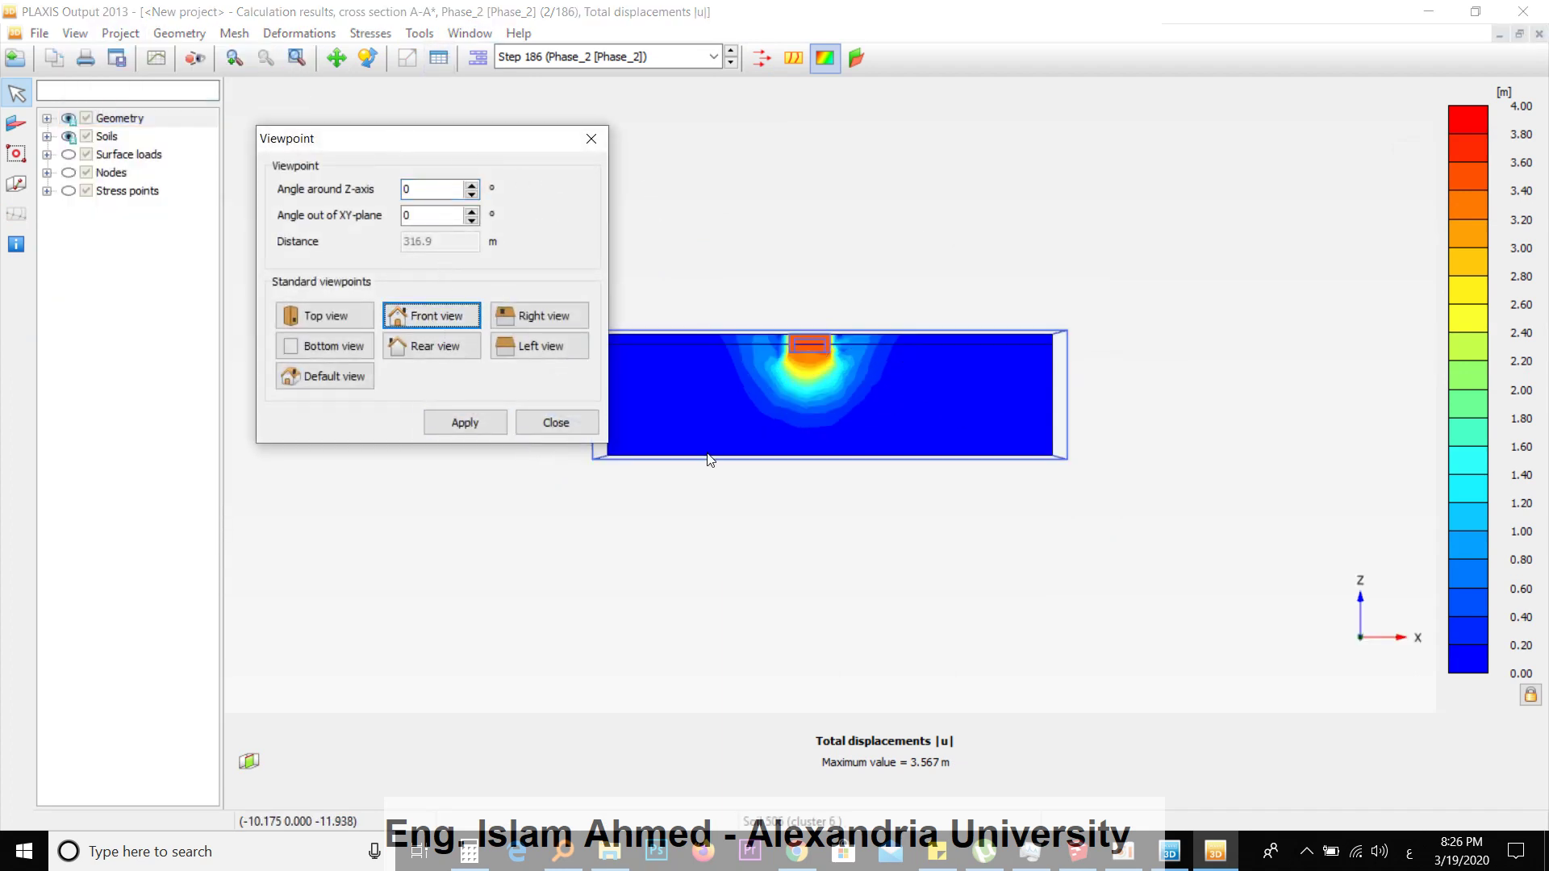
{"action": "left_click", "coordinate": [470, 423]}
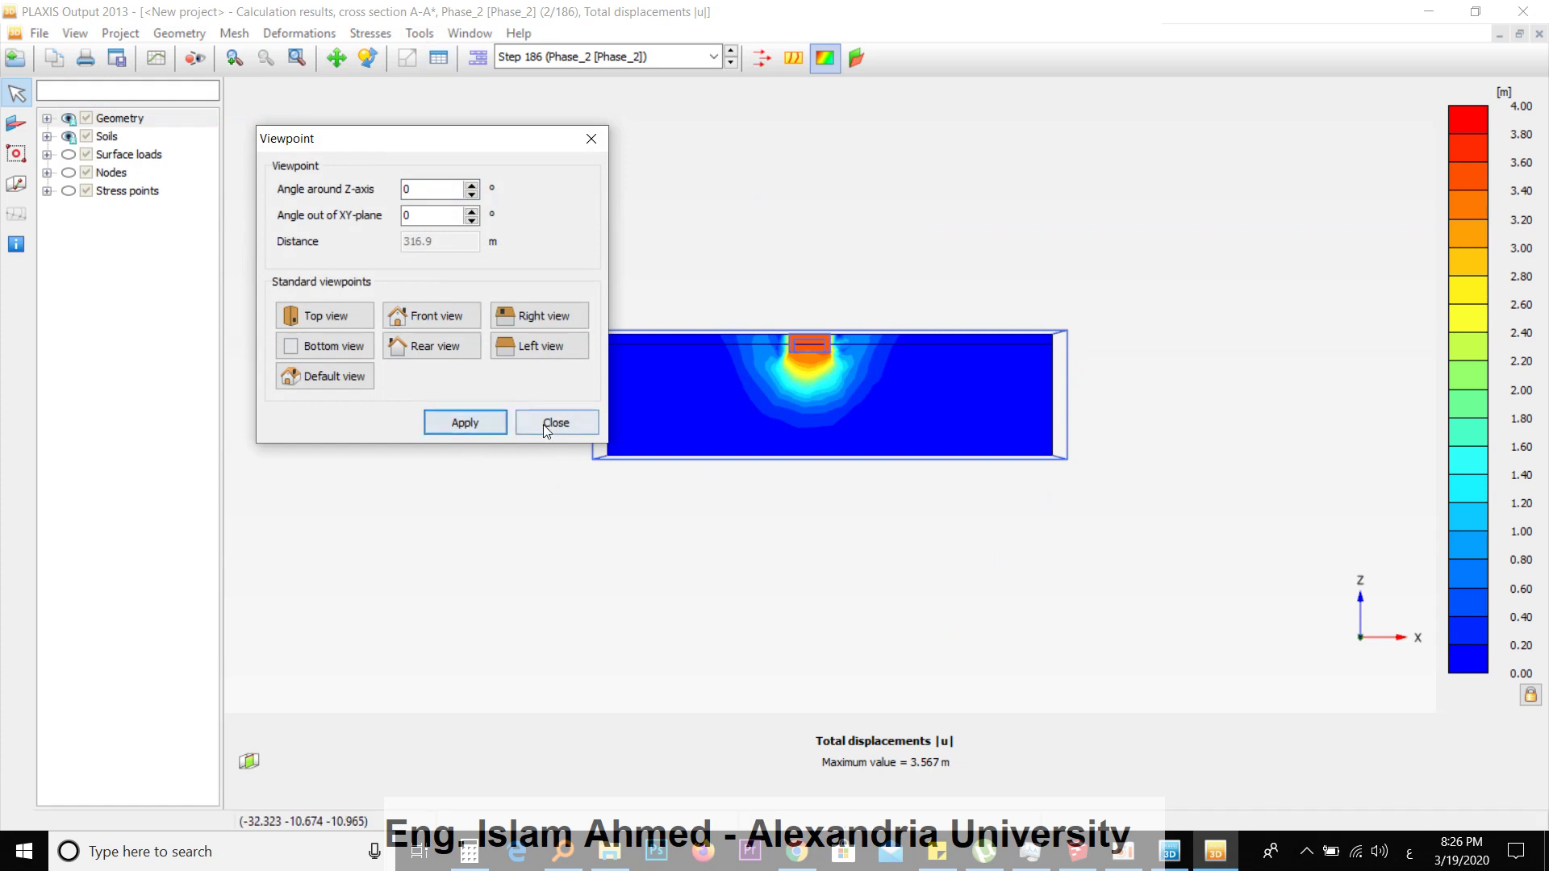
{"action": "left_click", "coordinate": [553, 423]}
{"action": "scroll", "coordinate": [789, 375], "scroll_direction": "up", "scroll_amount": 2}
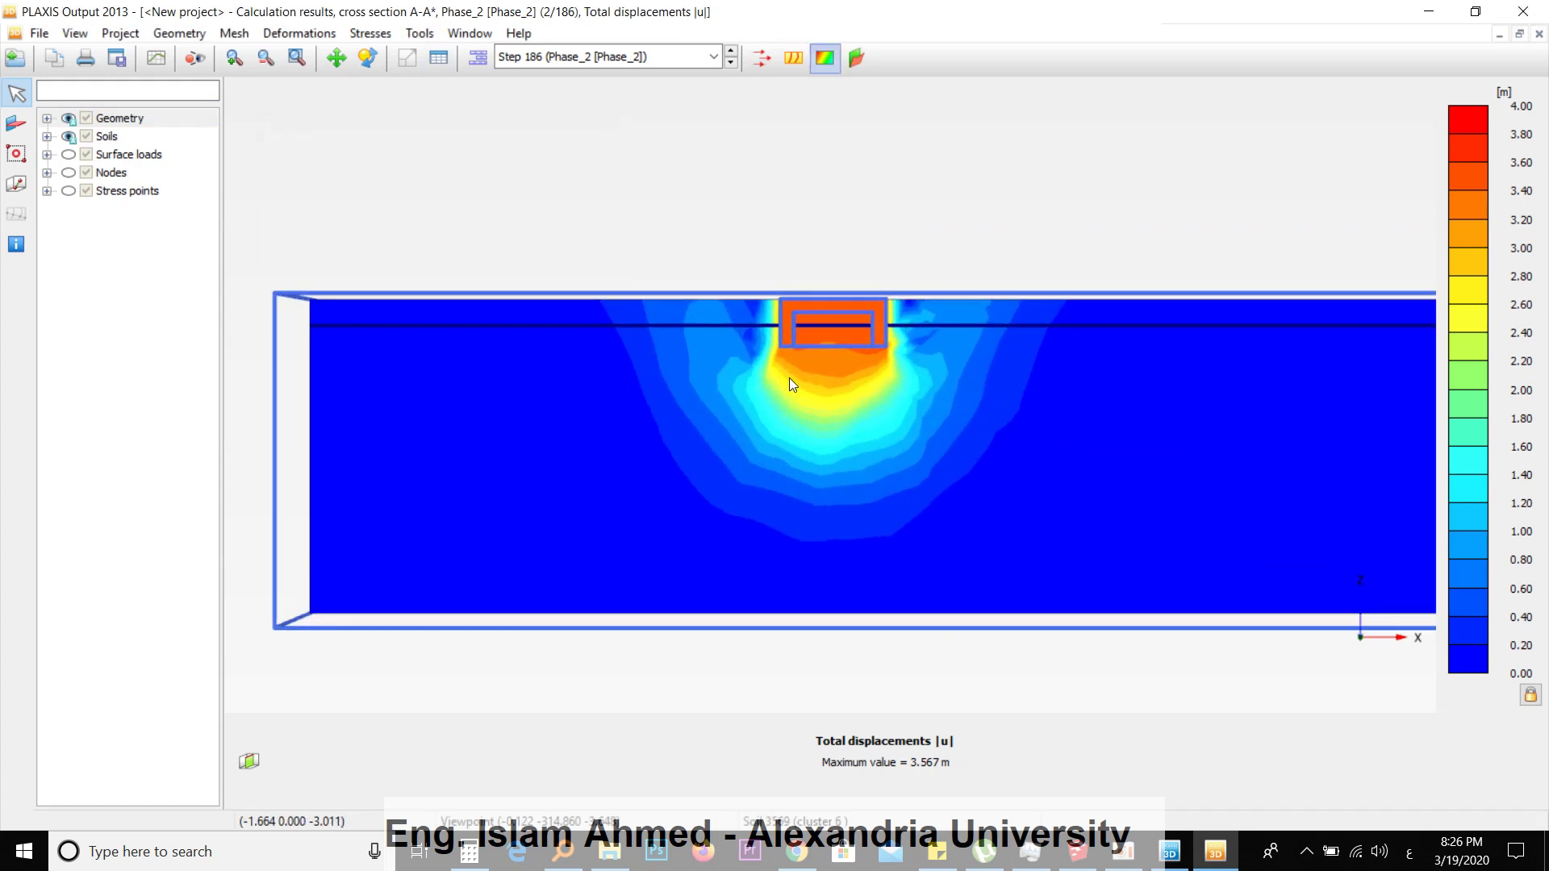
{"action": "middle_click_drag", "start_coordinate": [967, 302], "coordinate": [922, 312]}
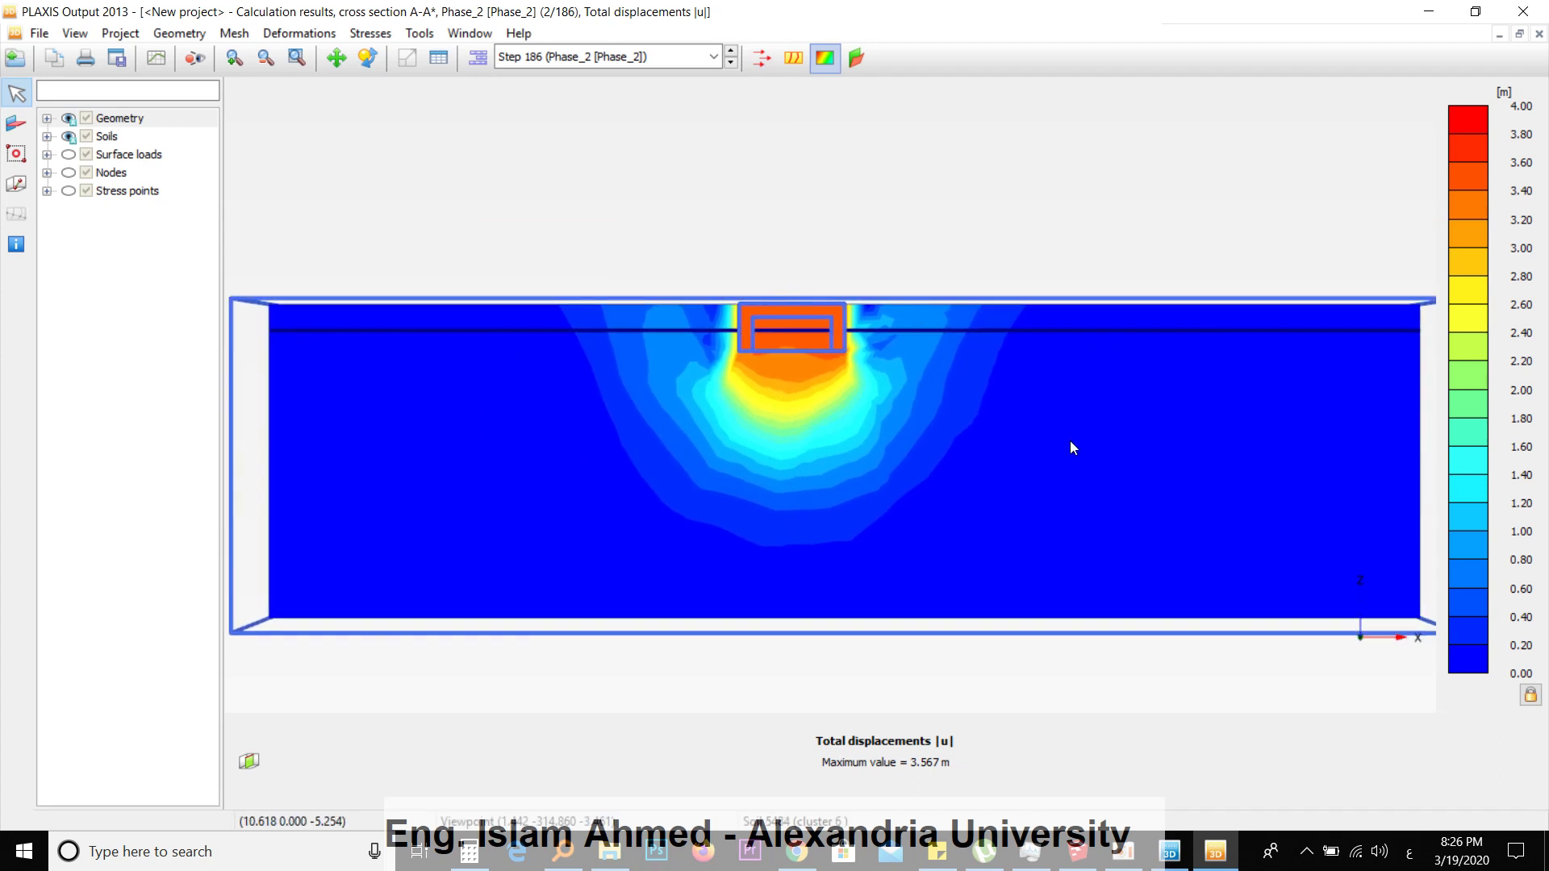
Switch to Chrome, read the plastic failure theory explanation under Figure 3, and return to PLAXIS Output
{"action": "left_click", "coordinate": [797, 852]}
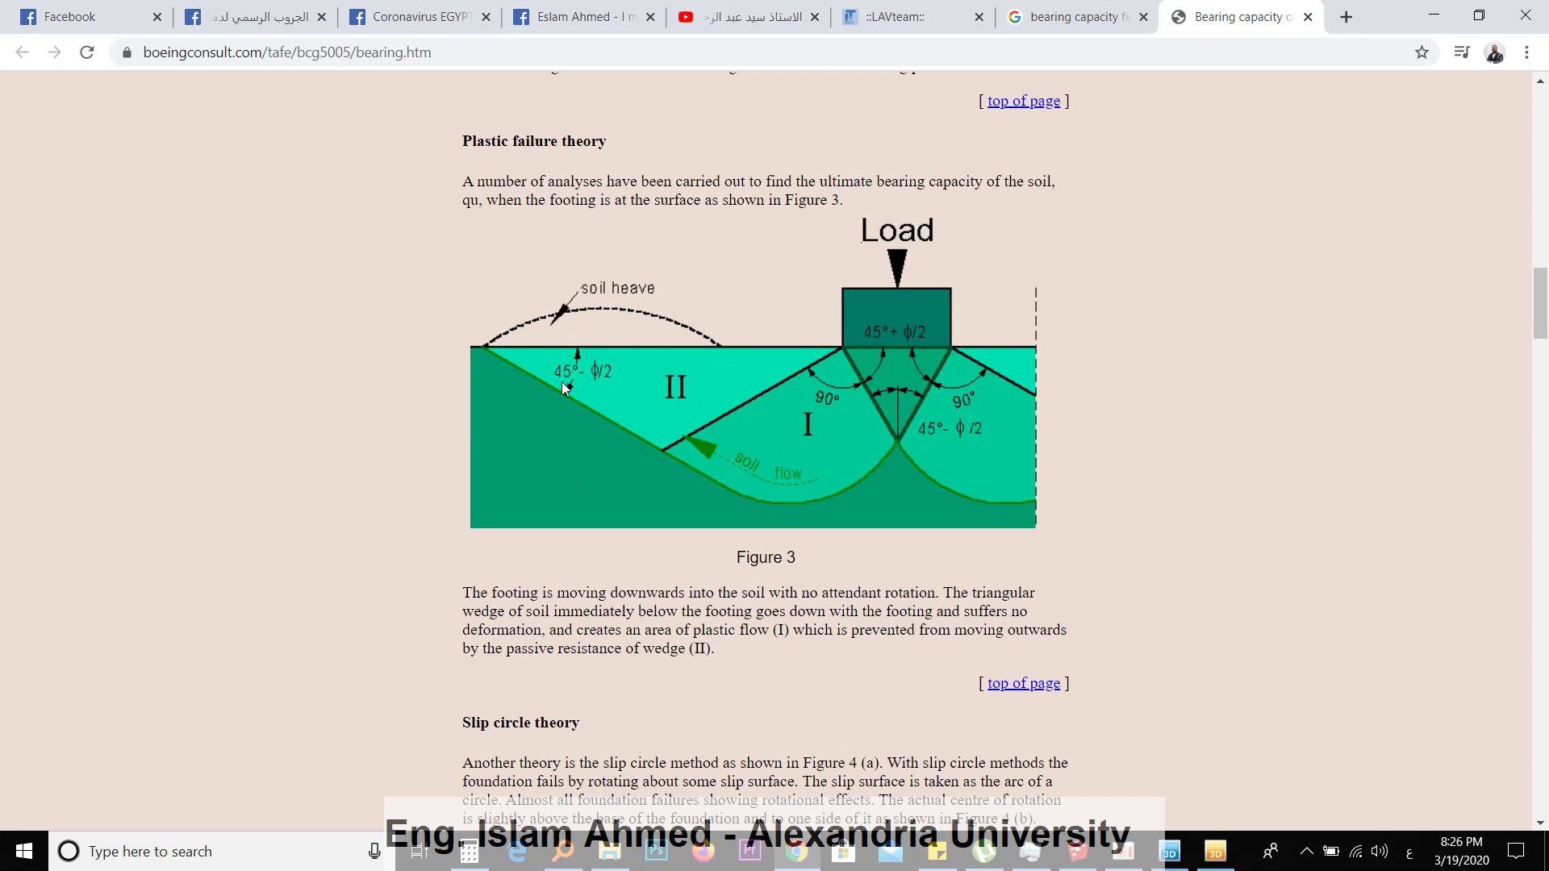
{"action": "left_click_drag", "start_coordinate": [473, 597], "coordinate": [616, 681]}
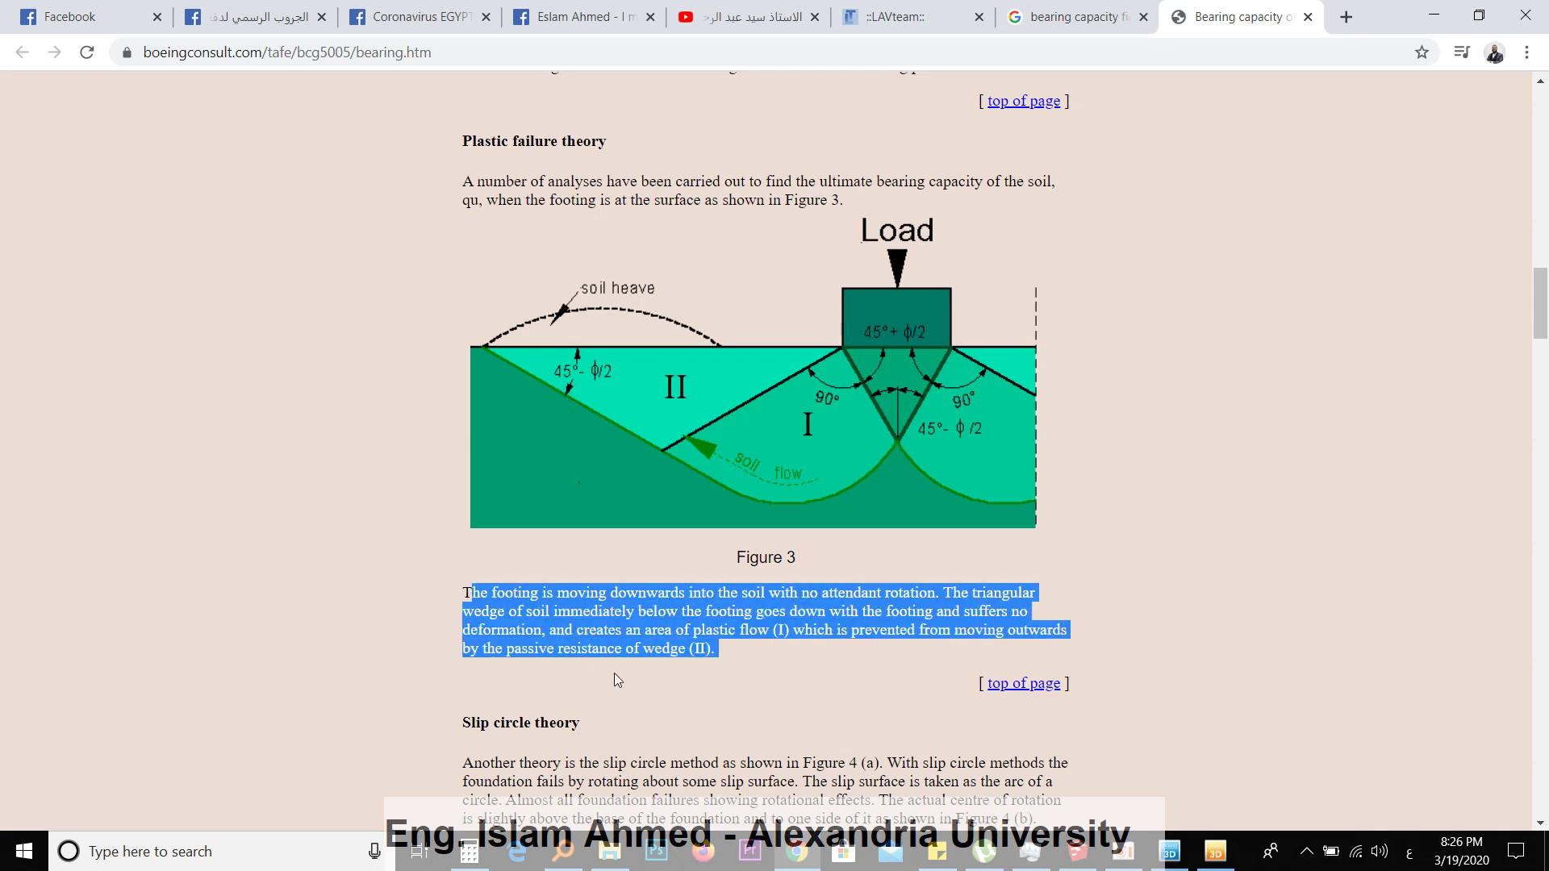
{"action": "left_click", "coordinate": [704, 672]}
{"action": "key", "text": "alt+Tab"}
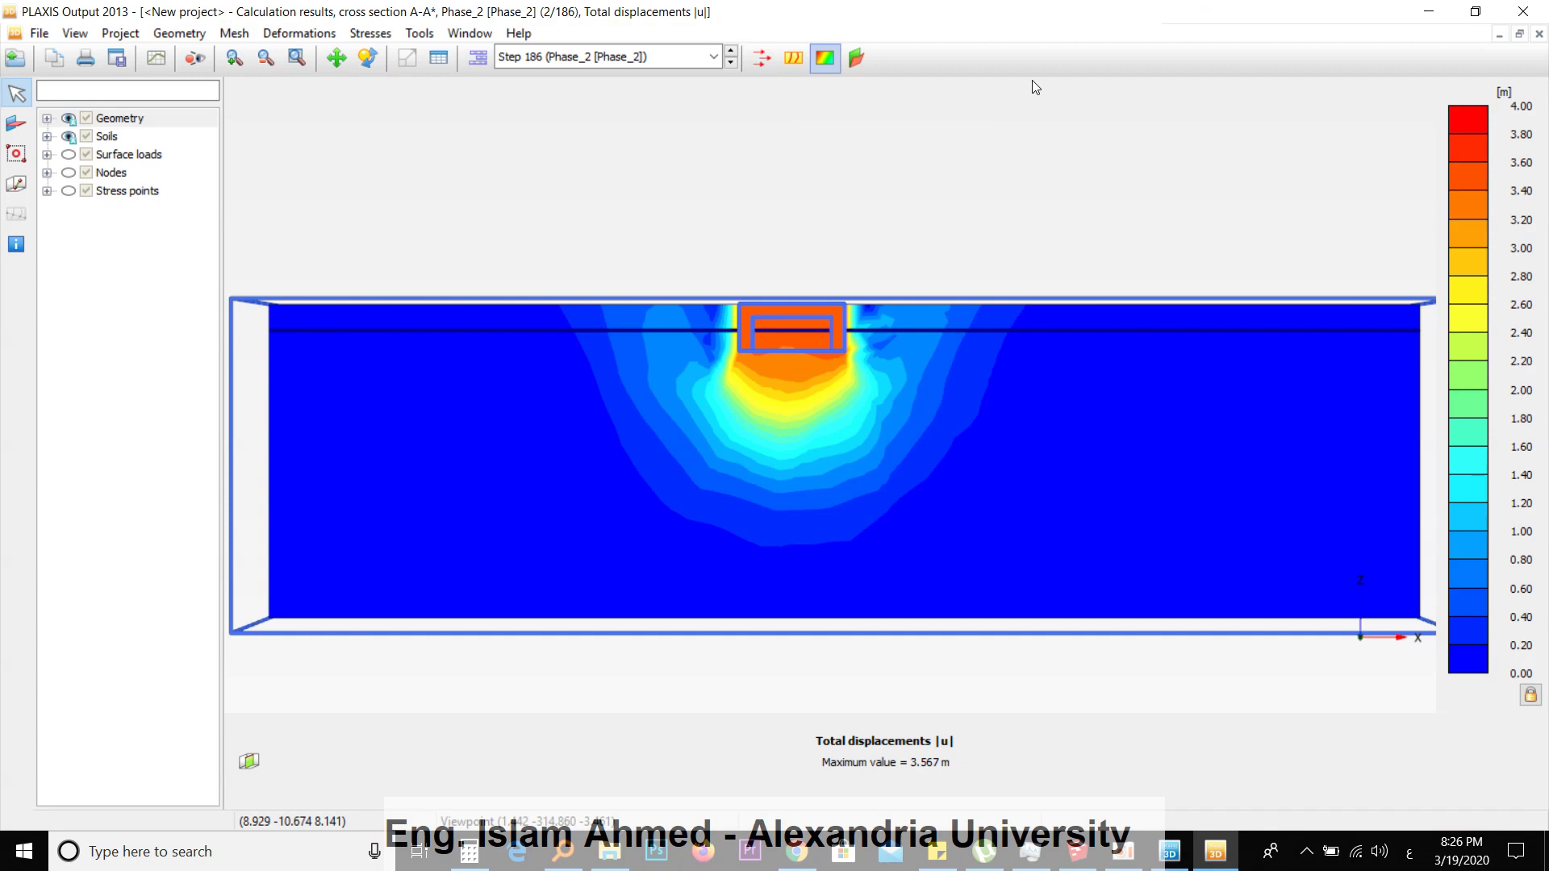
Open the captured cross-section screenshot in Photos, reopen it in Paint, and maximize the Paint window
{"action": "left_click", "coordinate": [1299, 649]}
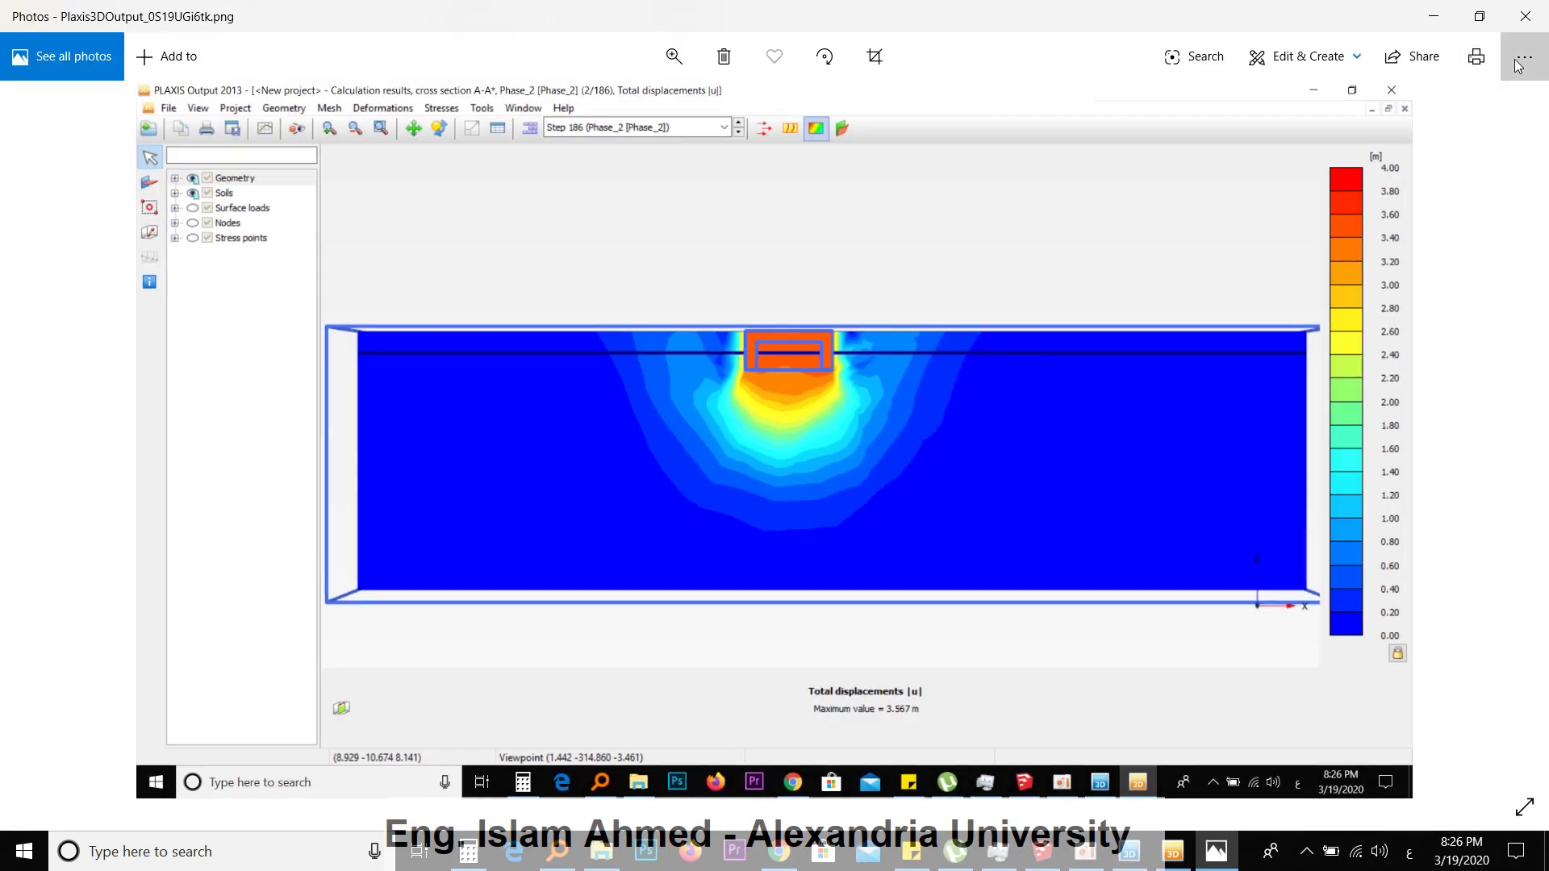
{"action": "left_click", "coordinate": [1524, 55]}
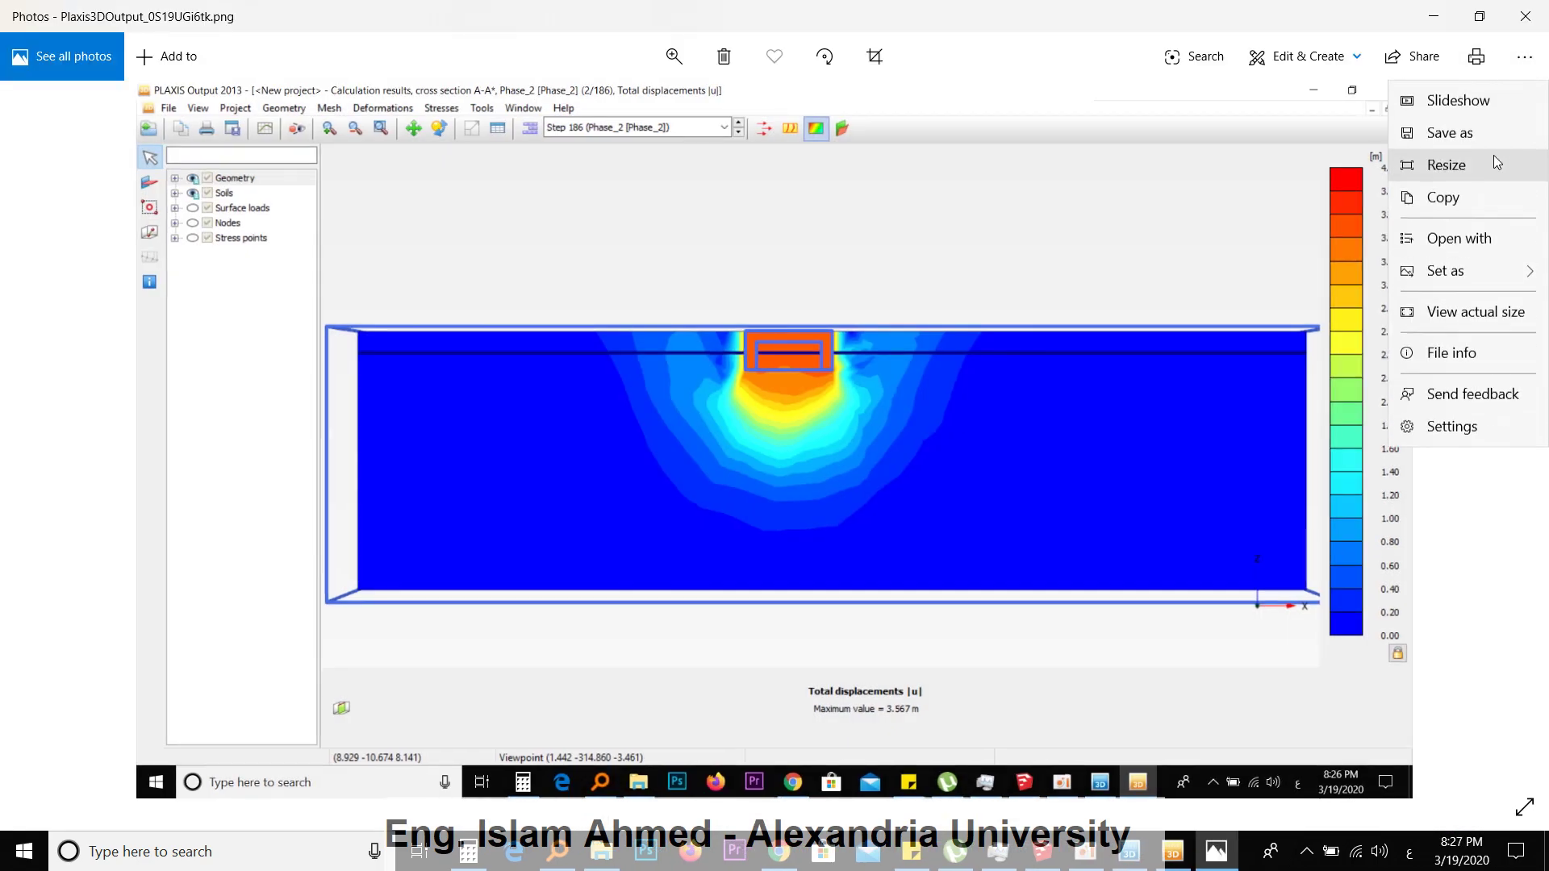
{"action": "left_click", "coordinate": [1462, 240]}
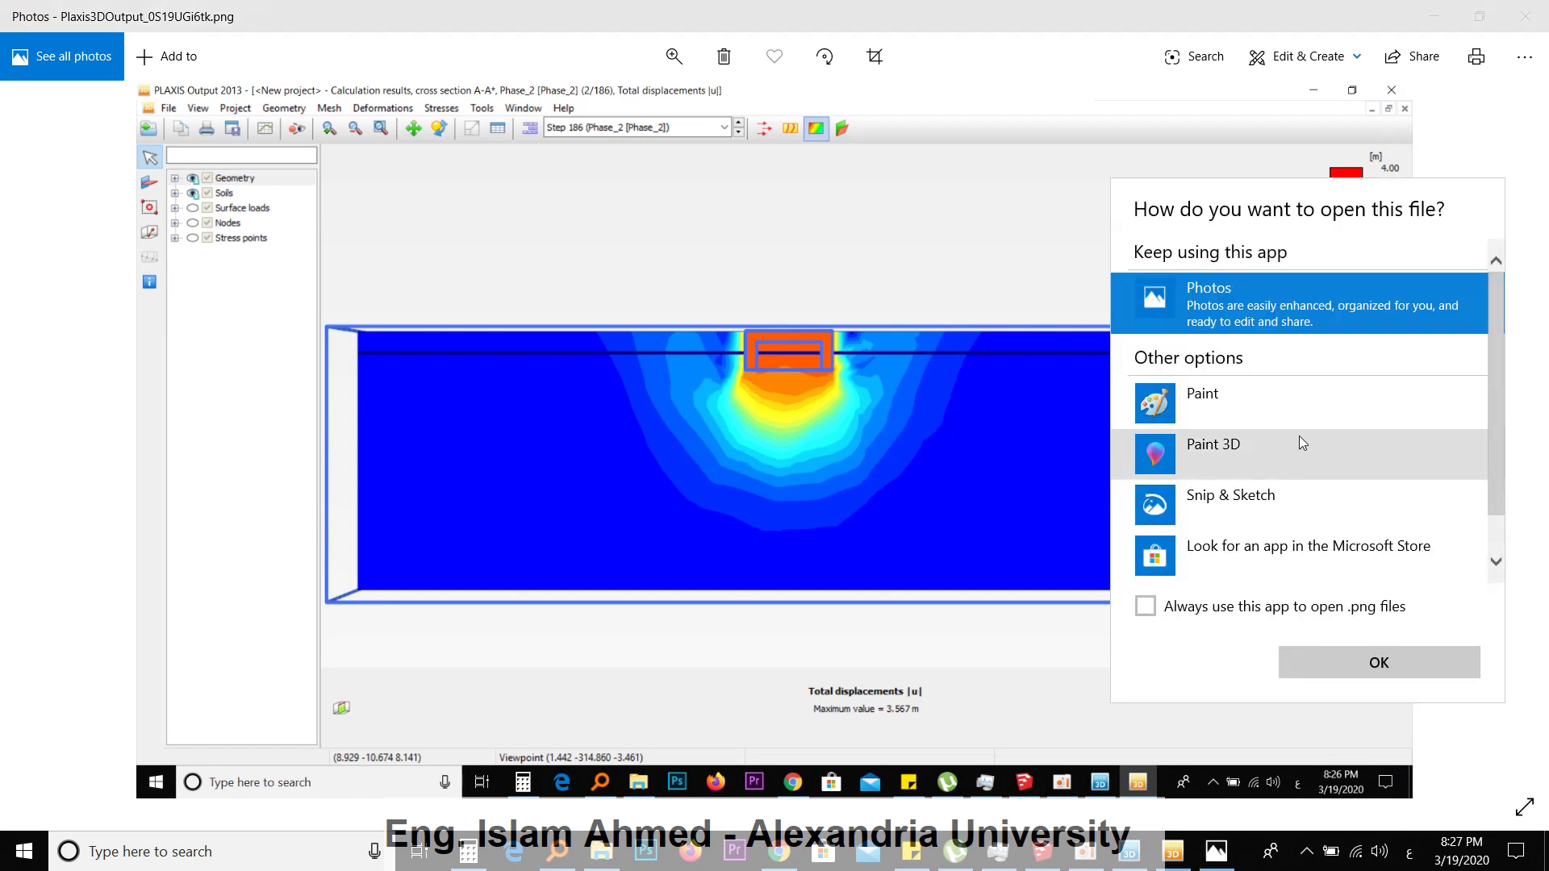
{"action": "left_click", "coordinate": [1291, 404]}
{"action": "left_click", "coordinate": [1379, 662]}
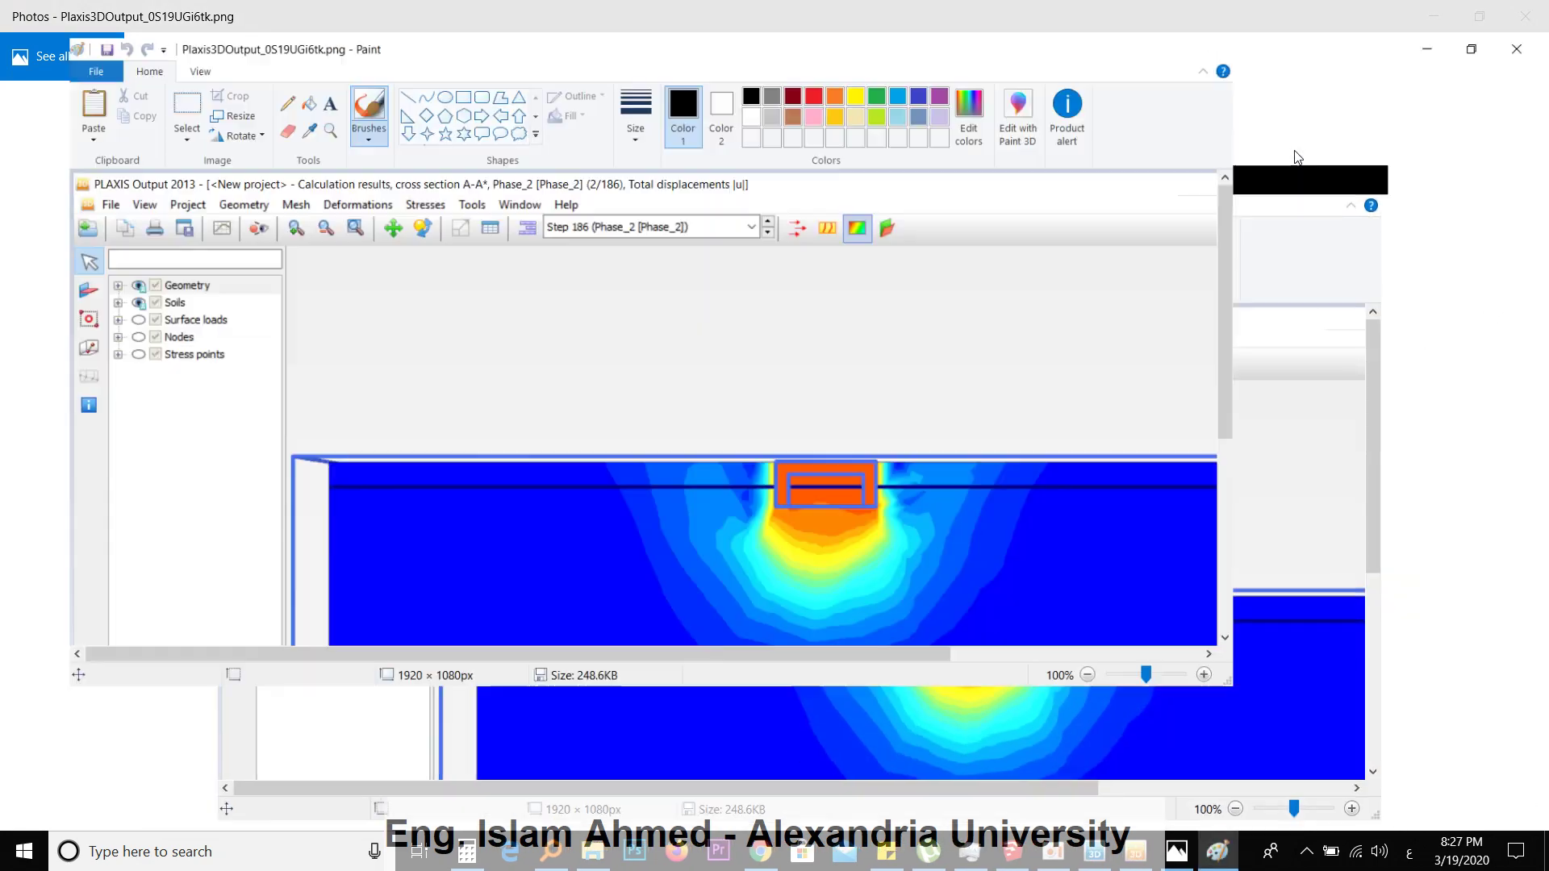
{"action": "left_click", "coordinate": [1309, 150]}
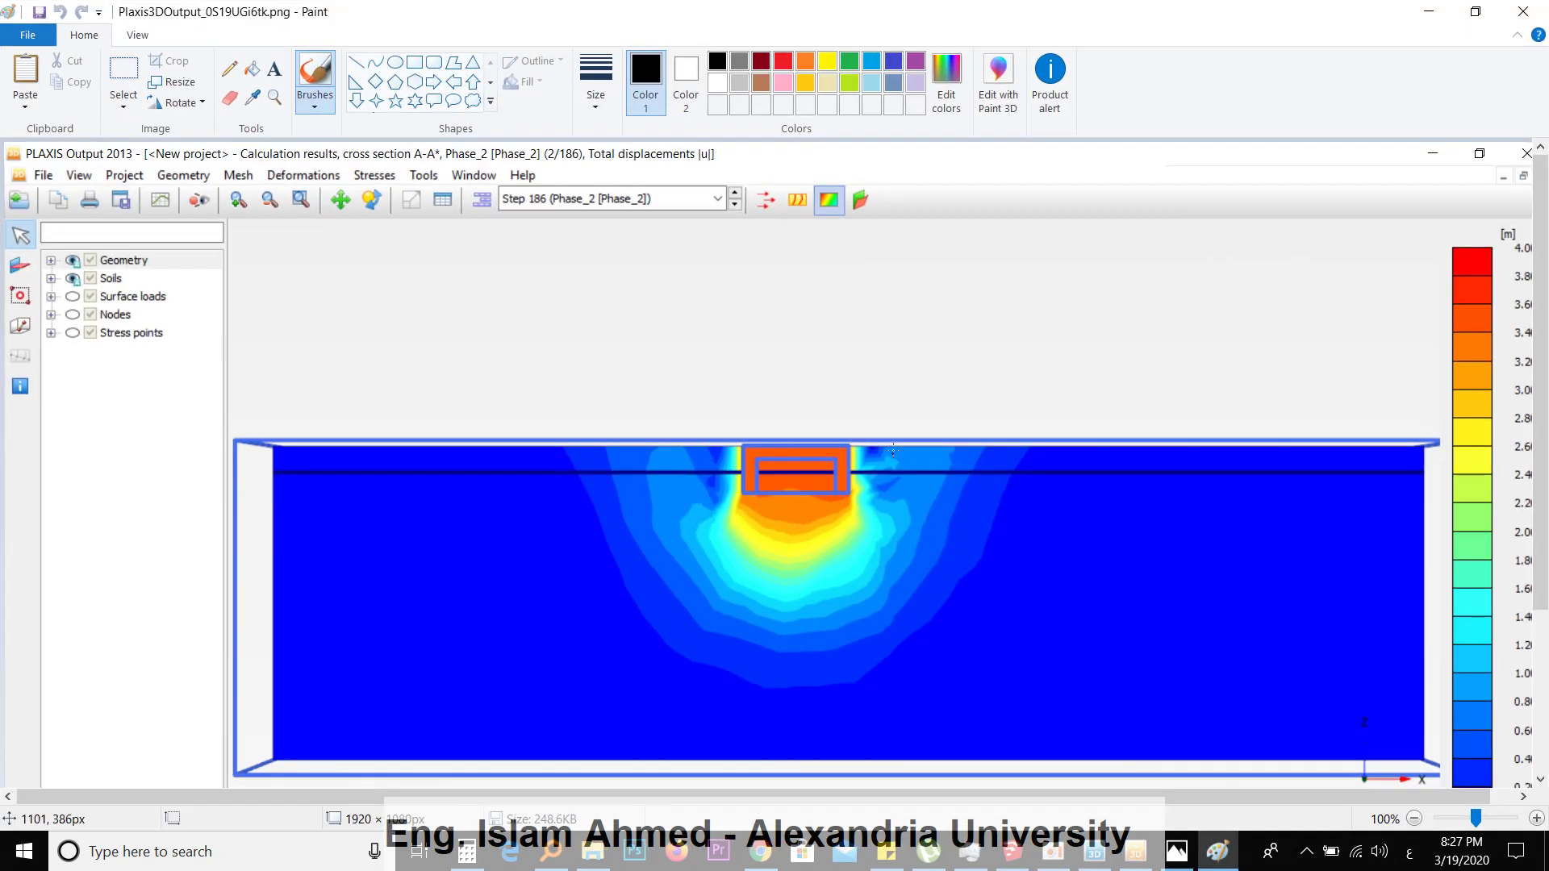
Draw a rose V-shaped wedge beneath the foundation, starting from its two lower corners, with the brush
{"action": "scroll", "coordinate": [860, 521], "scroll_direction": "up", "scroll_amount": 1, "text": "ctrl"}
{"action": "scroll", "coordinate": [868, 519], "scroll_direction": "down", "scroll_amount": 5}
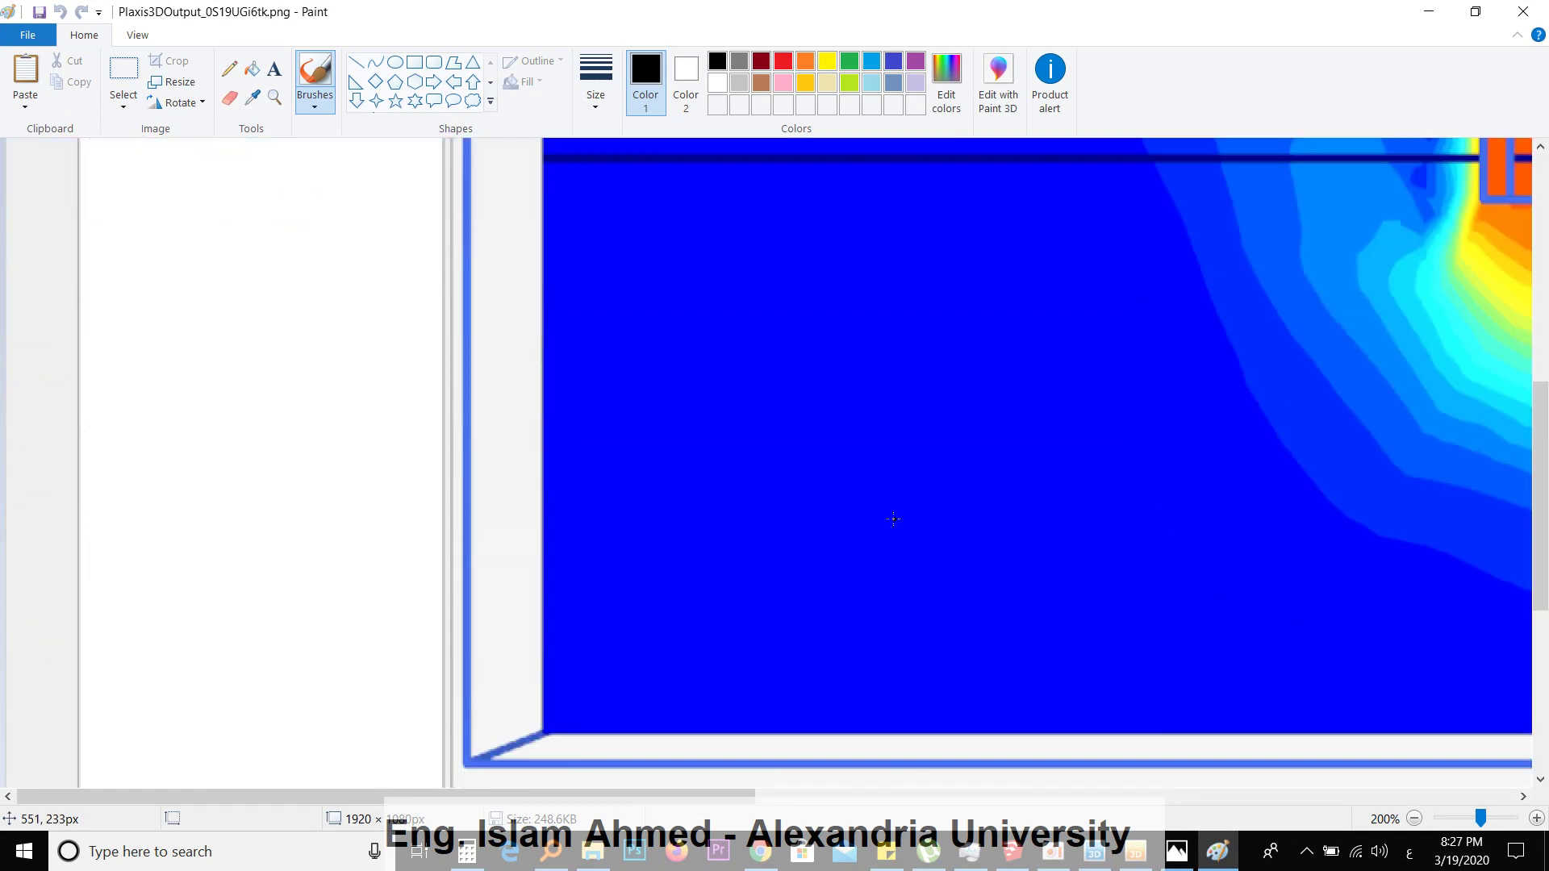
{"action": "scroll", "coordinate": [779, 648], "scroll_direction": "down", "scroll_amount": 2, "text": "ctrl"}
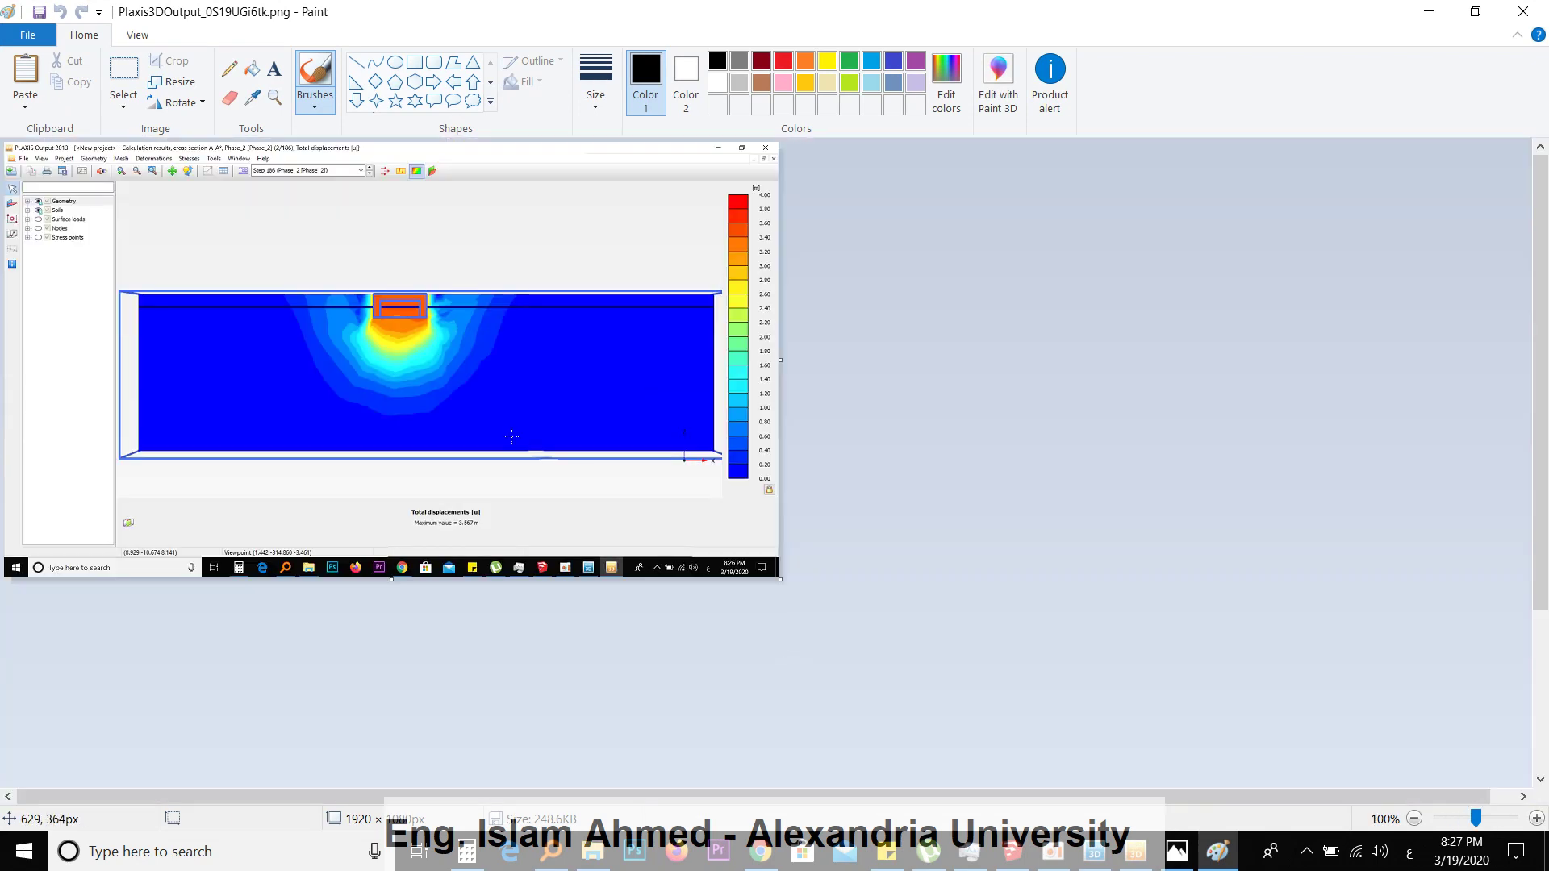
{"action": "scroll", "coordinate": [771, 637], "scroll_direction": "up", "scroll_amount": 2, "text": "ctrl"}
{"action": "left_click_drag", "start_coordinate": [696, 797], "coordinate": [1075, 793]}
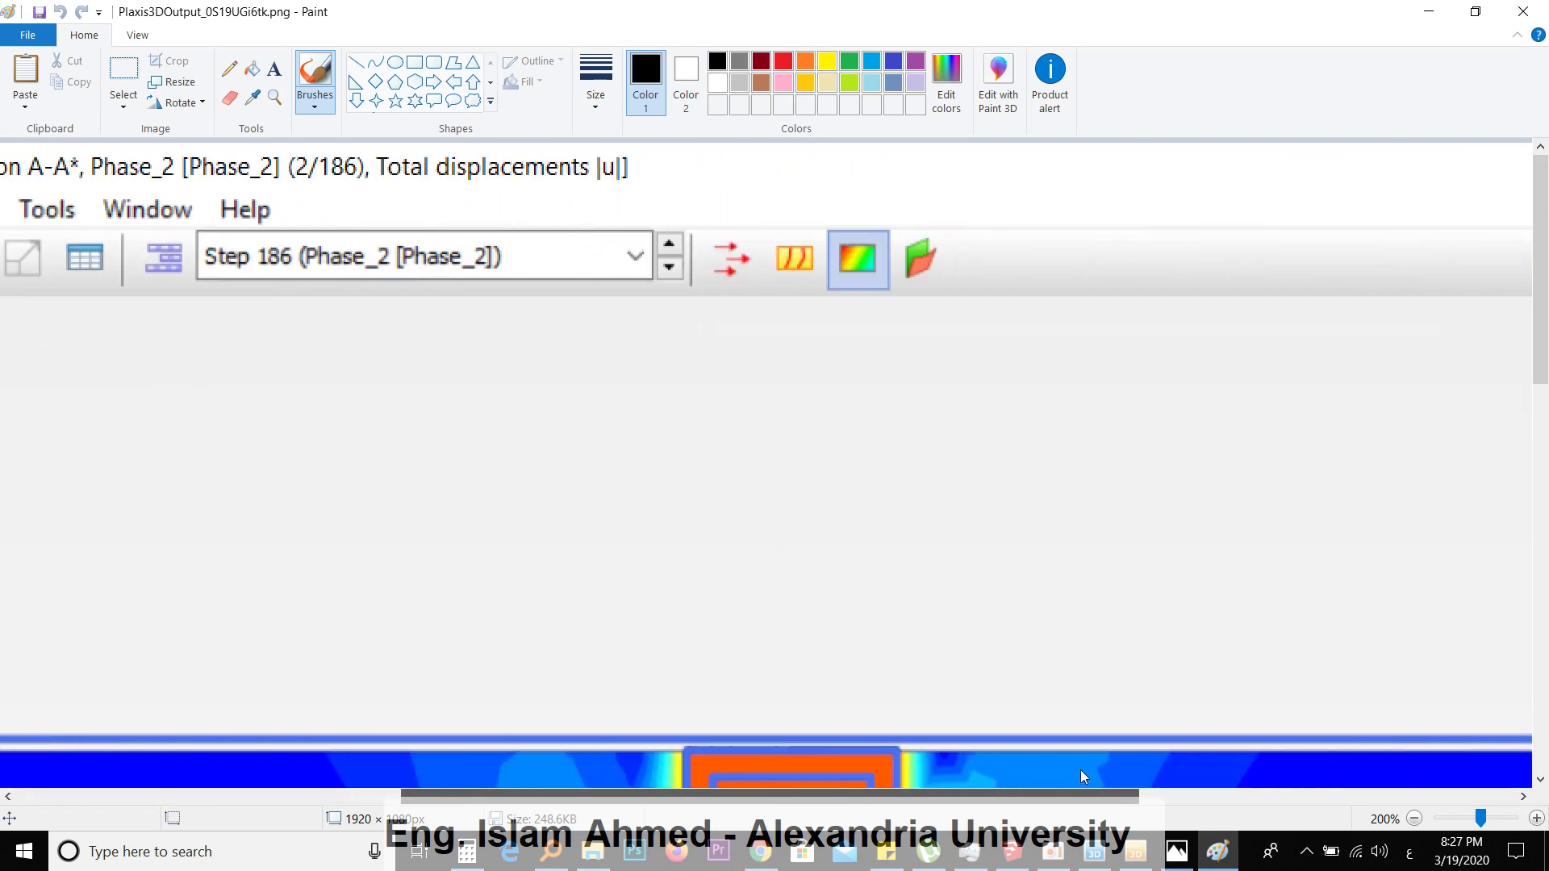
{"action": "scroll", "coordinate": [790, 271], "scroll_direction": "down", "scroll_amount": 6}
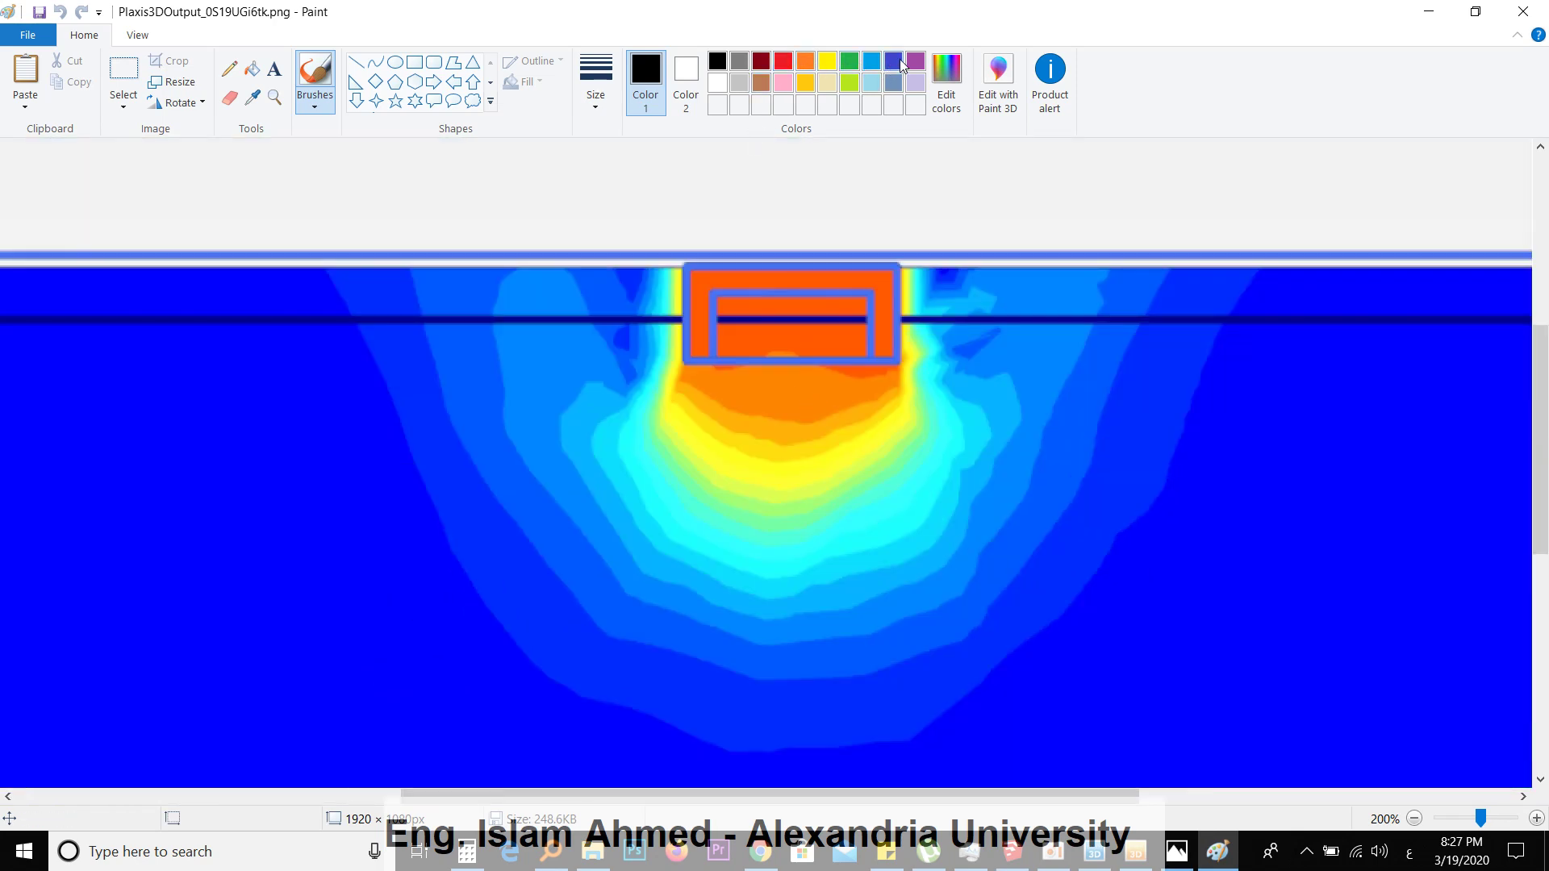
{"action": "left_click", "coordinate": [782, 82]}
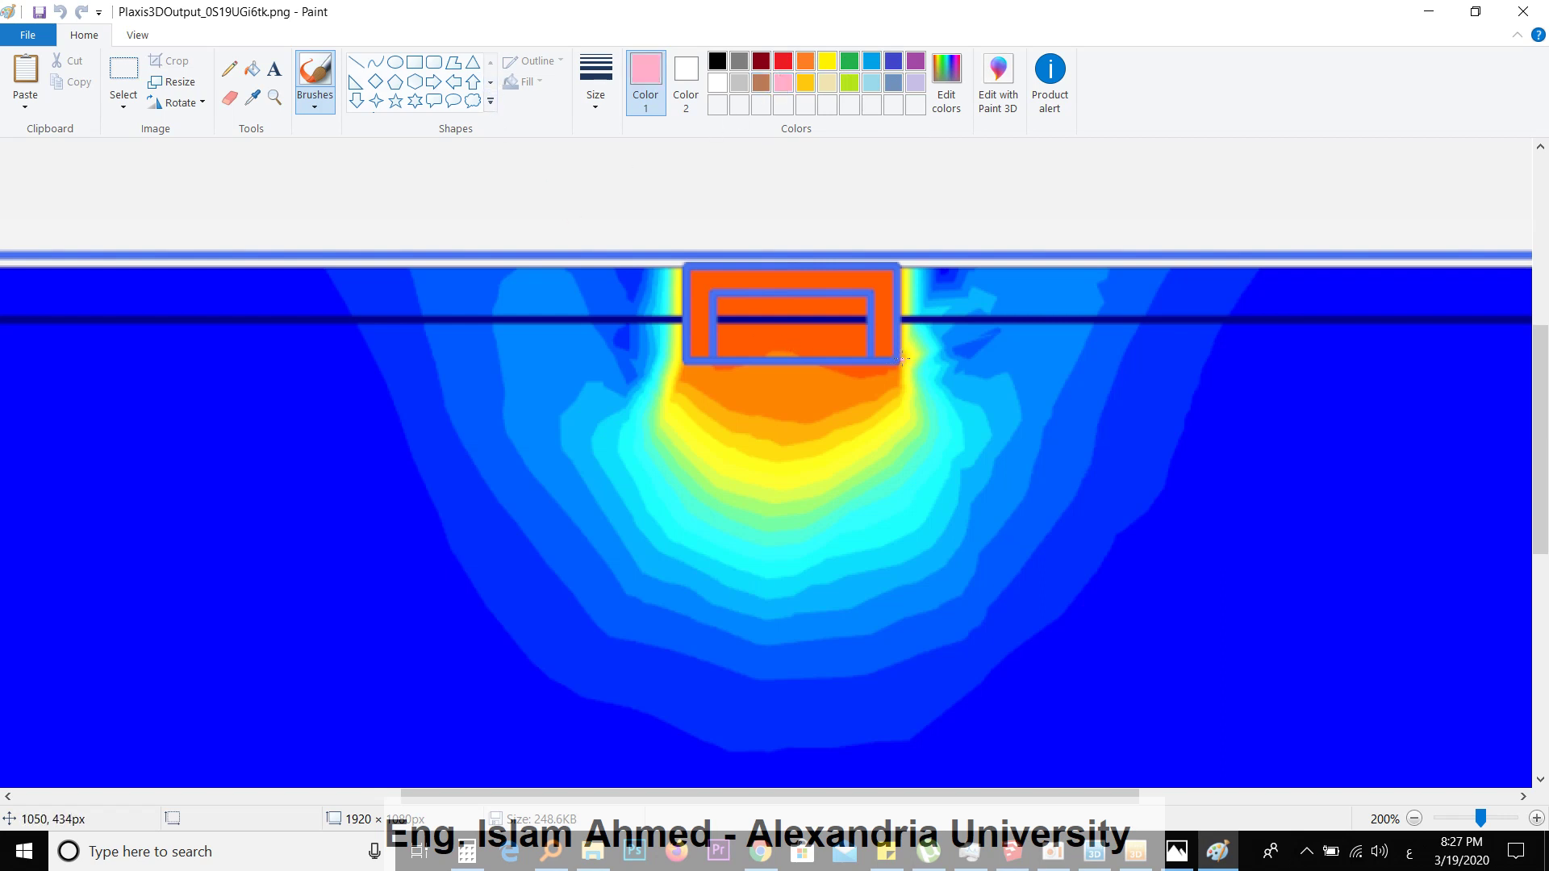
{"action": "mouse_move", "coordinate": [902, 359]}
{"action": "left_mouse_down"}
{"action": "mouse_move", "coordinate": [793, 507]}
{"action": "mouse_move", "coordinate": [710, 373]}
{"action": "left_mouse_up"}
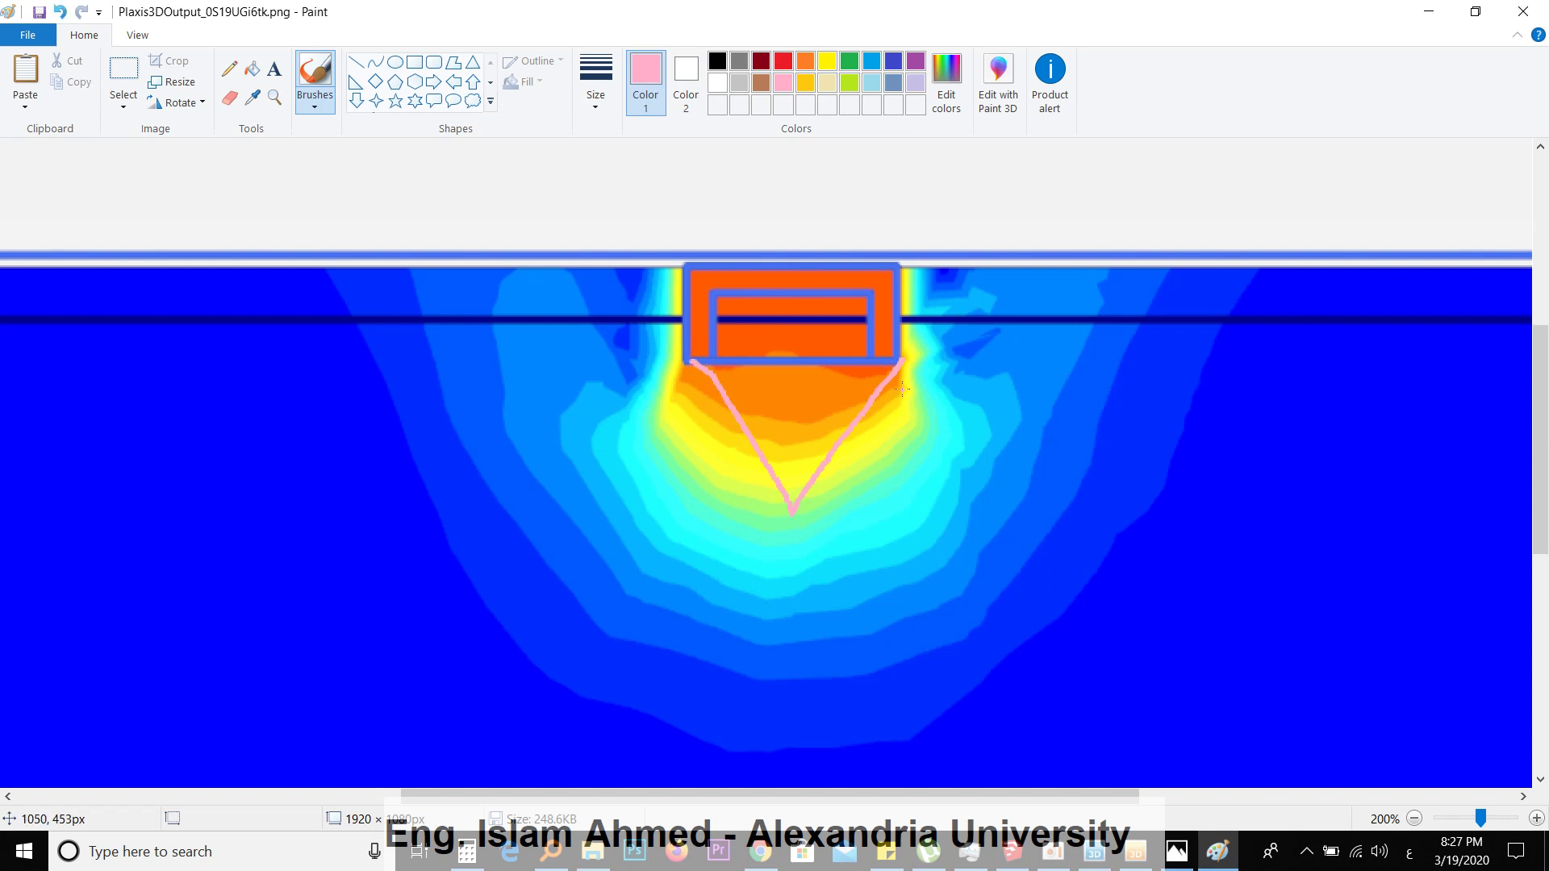
Brush a red outline of the plastic flow zone from the foundation's lower right corner, out sideways and back toward the wedge tip
{"action": "left_click", "coordinate": [783, 60]}
{"action": "mouse_move", "coordinate": [910, 355]}
{"action": "left_mouse_down"}
{"action": "mouse_move", "coordinate": [1087, 431]}
{"action": "mouse_move", "coordinate": [831, 501]}
{"action": "left_mouse_up"}
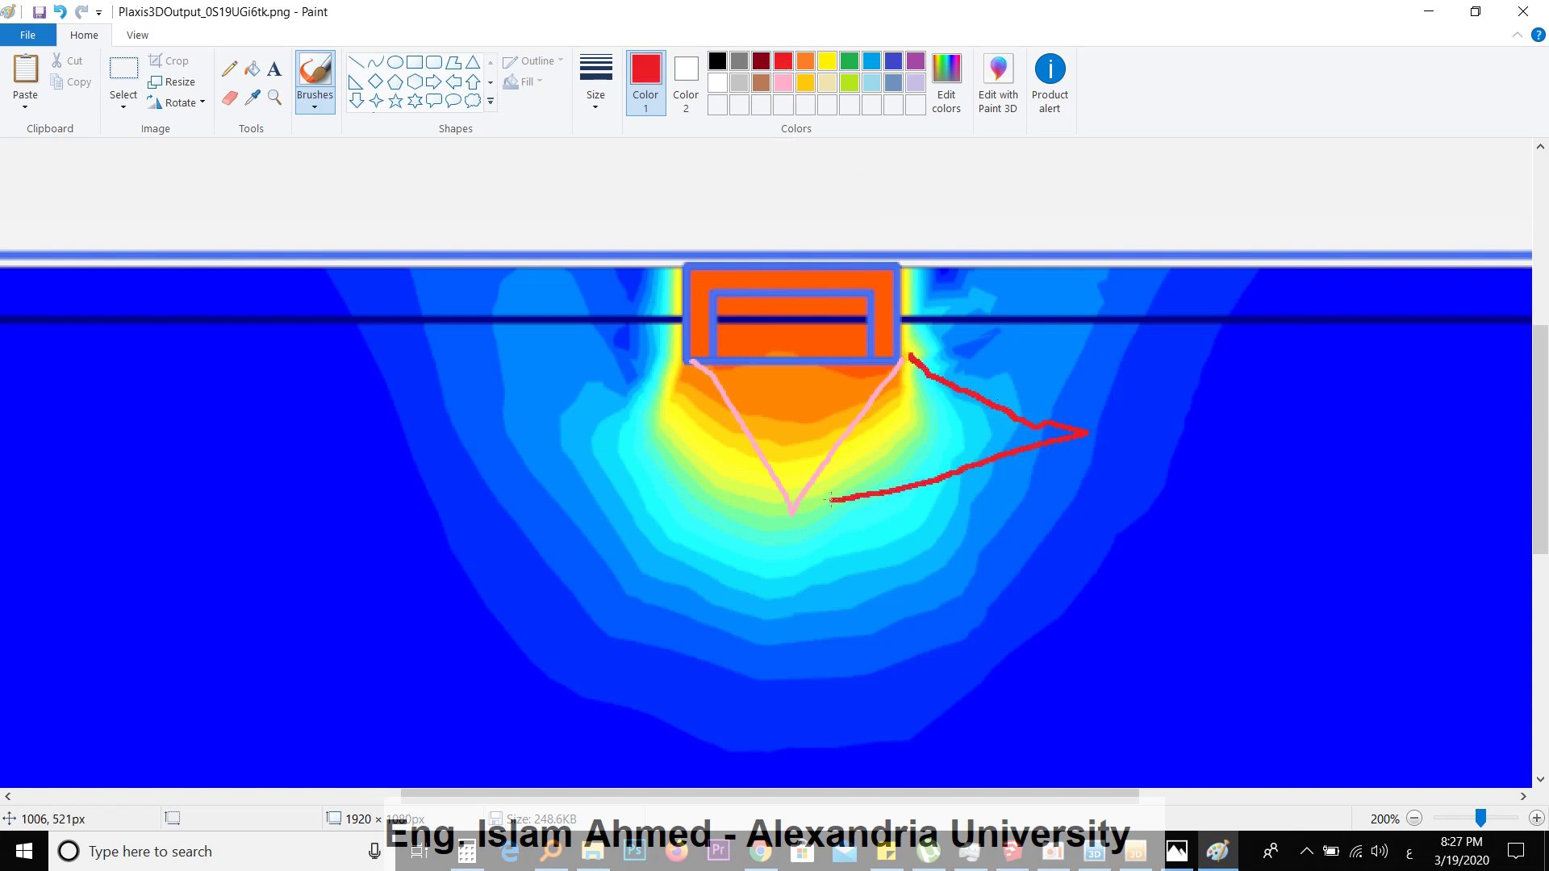